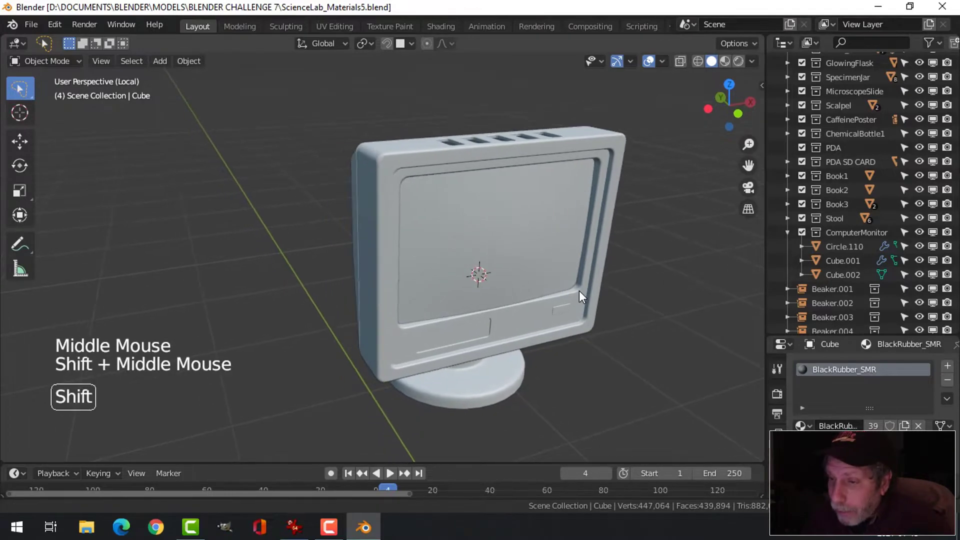
Snap the 3D cursor to the centre of the large recessed panel face on the monitor's lower front
left_click(514, 324)
key("Tab")
scroll(514, 324, "up", 3)
middle_click_drag(518, 345, 527, 286, "shift")
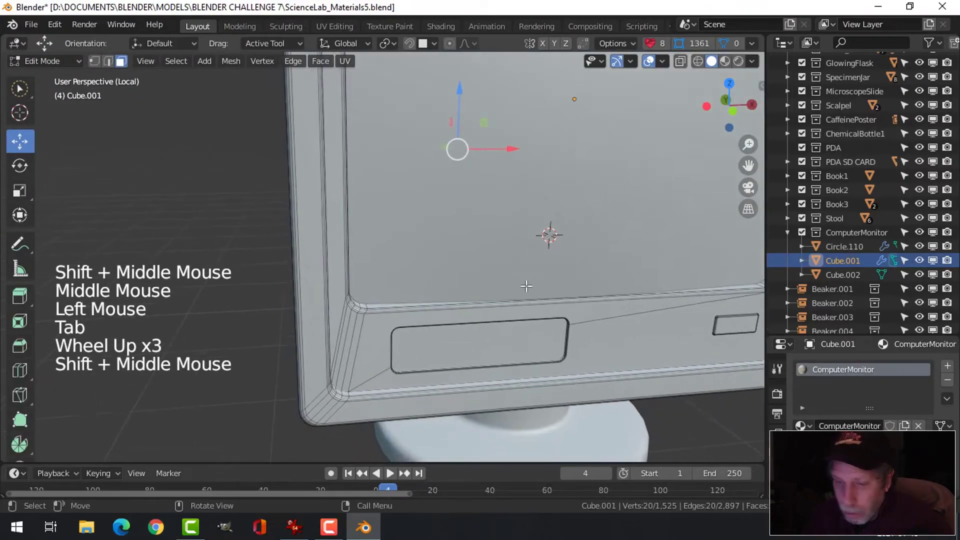
key("3")
left_click(533, 340)
key("shift+s")
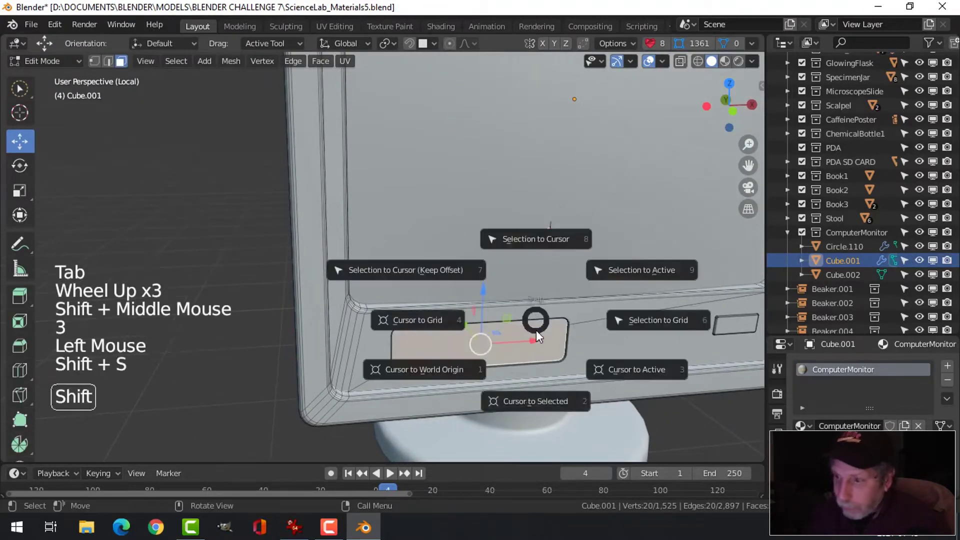
left_click(536, 401)
key("Tab")
Add a circle mesh with 16 vertices at the 3D cursor
middle_click_drag(536, 401, 535, 294)
key("shift+a")
mouse_move(508, 226)
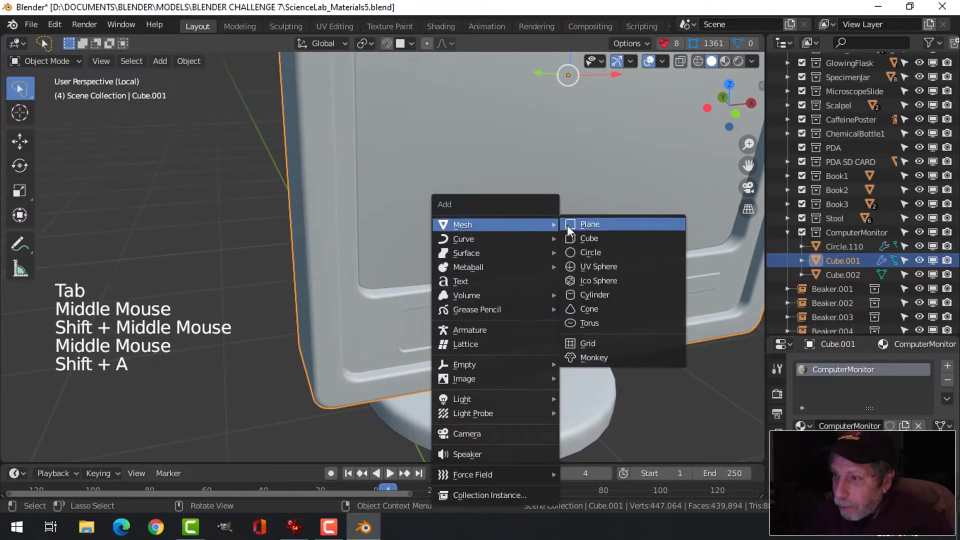
left_click(587, 257)
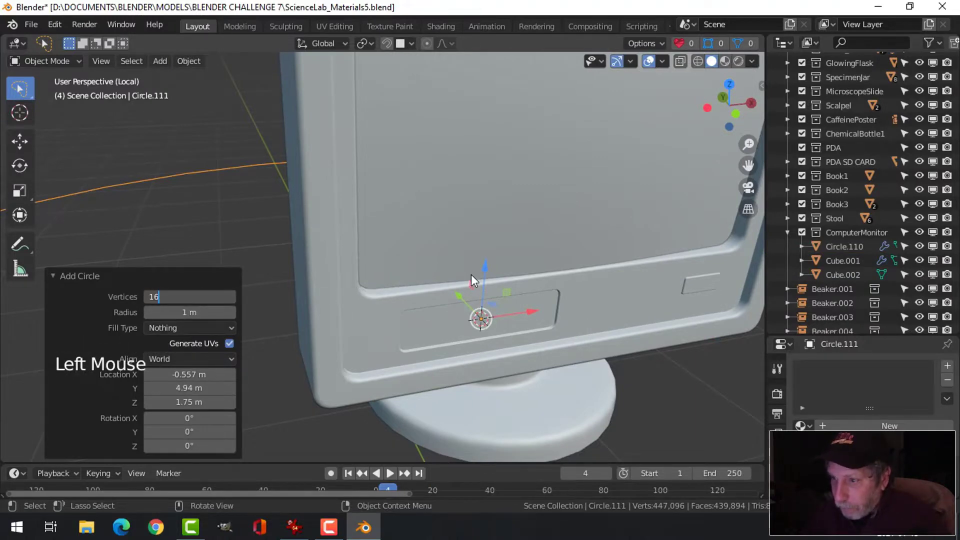
scroll(471, 275, "down", 2)
Scale all the circle's vertices down to about 0.06 of their size in Edit Mode
key("Tab")
key("1")
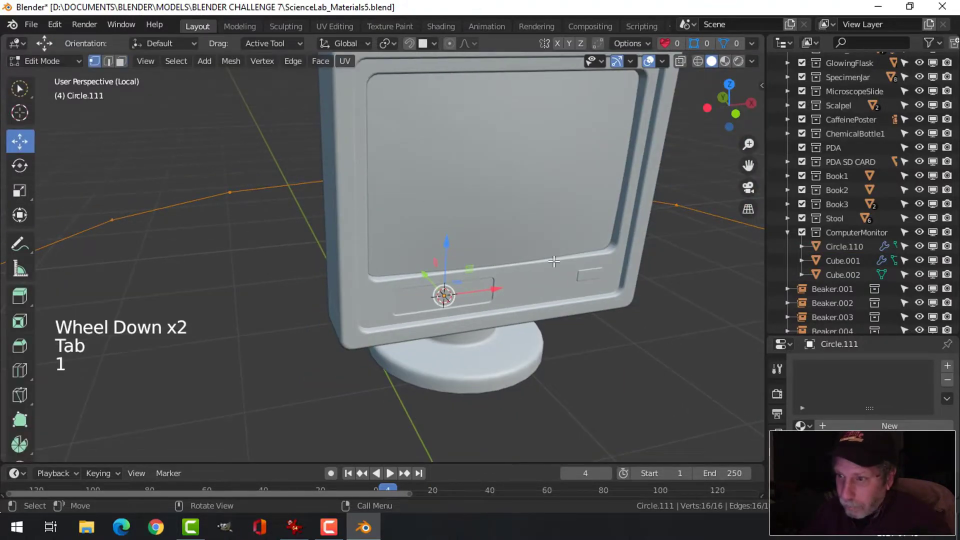
scroll(554, 261, "down", 2)
key("s")
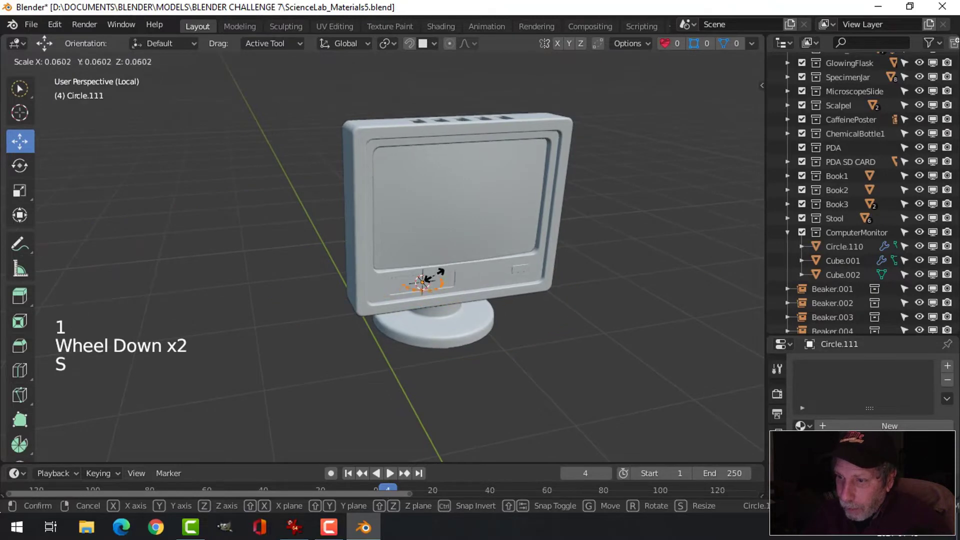
left_click(429, 275)
Rotate the circle 90° about the X axis and shrink it to about half size to fit the recessed panel
middle_click_drag(429, 276, 532, 232)
scroll(480, 290, "up", 3)
key("r")
key("x")
key("Return")
key("s")
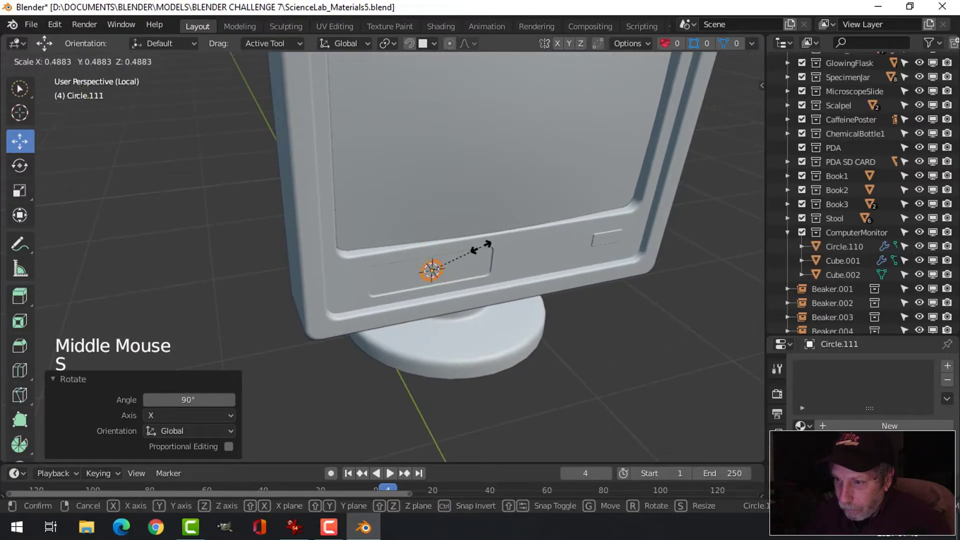
left_click(482, 246)
Move the circle toward the left end of the recessed panel and adjust its scale to knob size
left_click_drag(478, 261, 438, 268)
key("KP_Decimal")
scroll(499, 261, "down", 4)
middle_click_drag(499, 261, 533, 247)
key("s")
left_click(557, 248)
Extrude the circle about 0.005 m outward along Y and extrude its front edge inward to form a flange
key("e")
left_click_drag(340, 238, 357, 253)
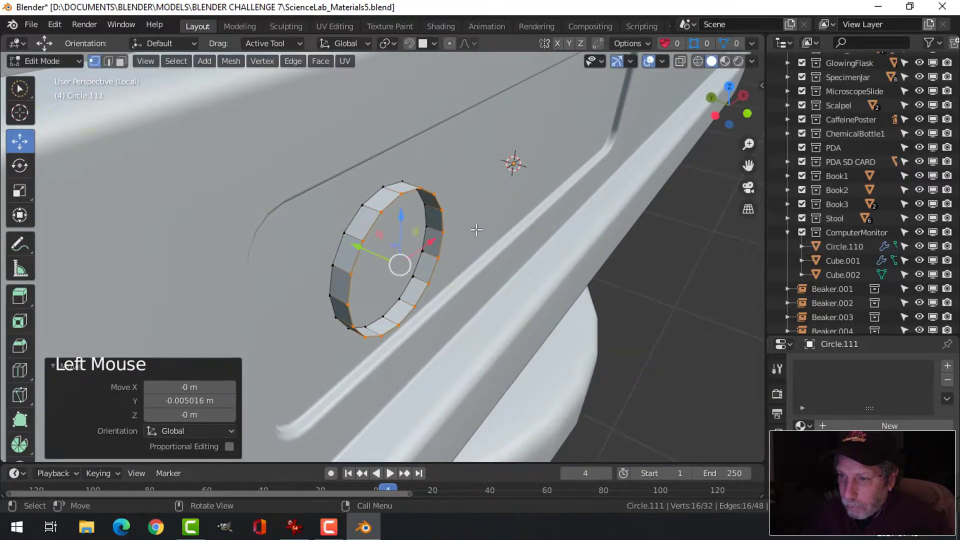
middle_click_drag(357, 253, 423, 235)
key("e")
key("s")
left_click(448, 239)
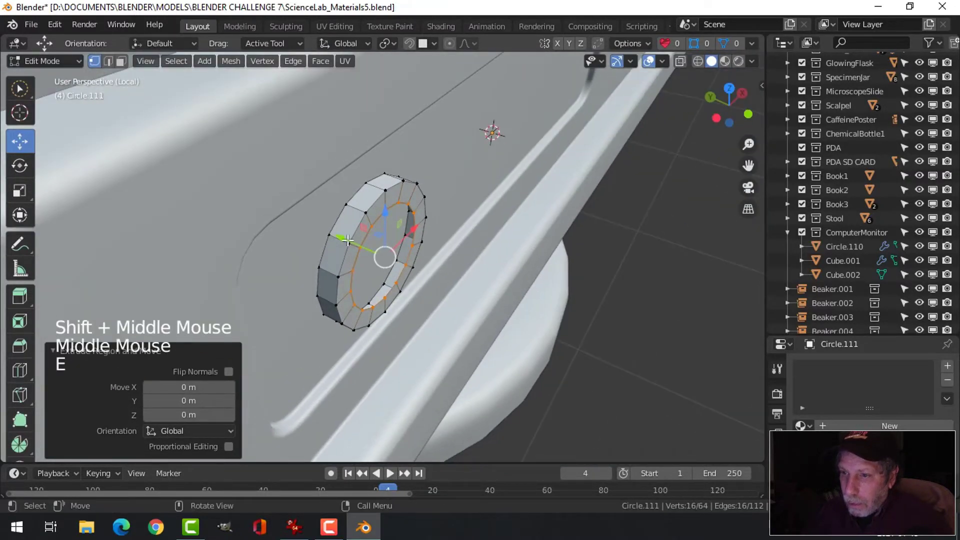
Extrude the inner ring about 0.011 m outward along Y and fill its open end with a face
left_click_drag(348, 241, 388, 278)
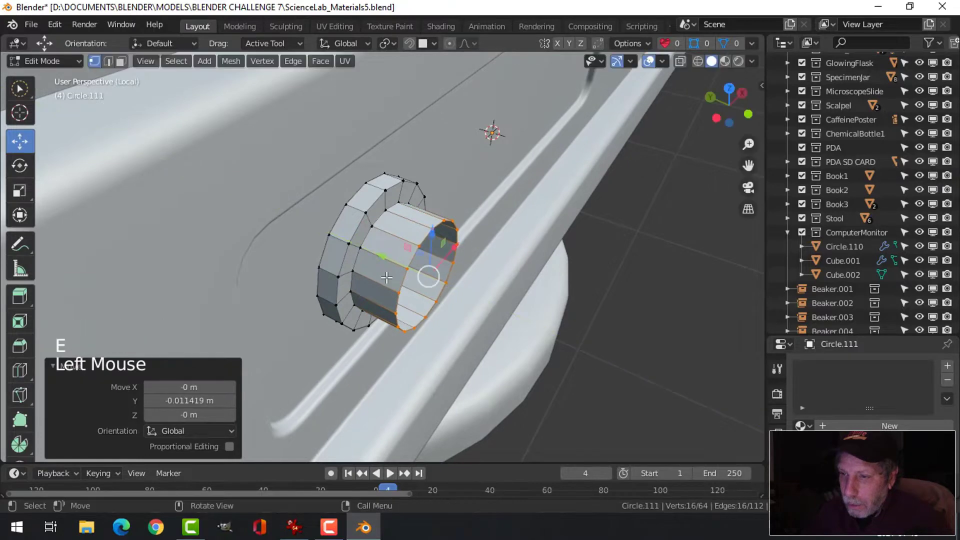
key("f")
middle_click_drag(480, 256, 491, 250)
Bevel the knob's end face with an offset of about 0.0023 m and 3 segments
key("3")
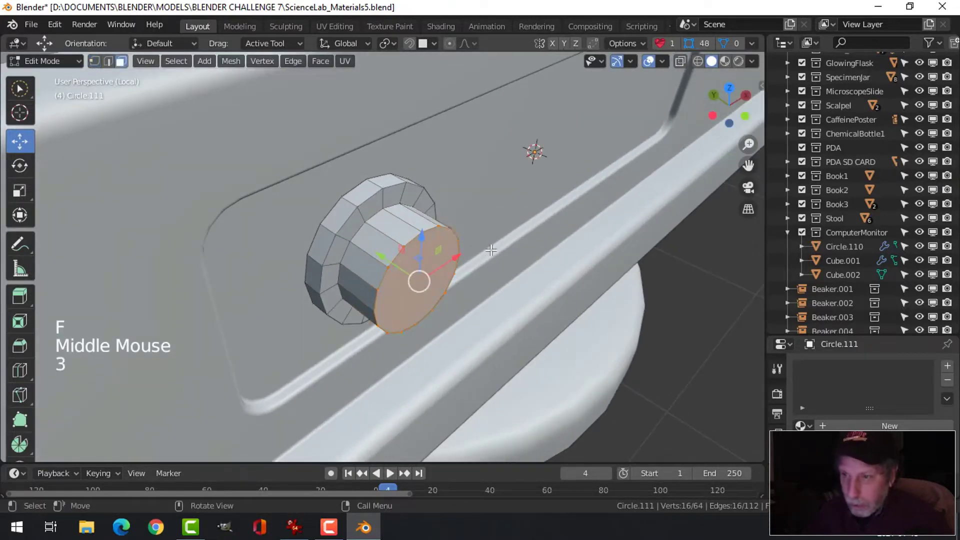
key("ctrl+b")
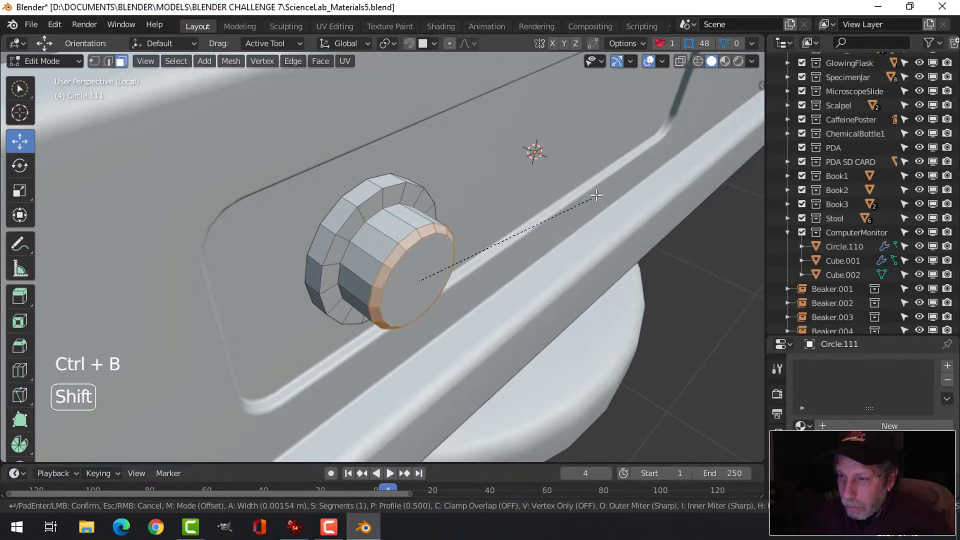
left_click(623, 178)
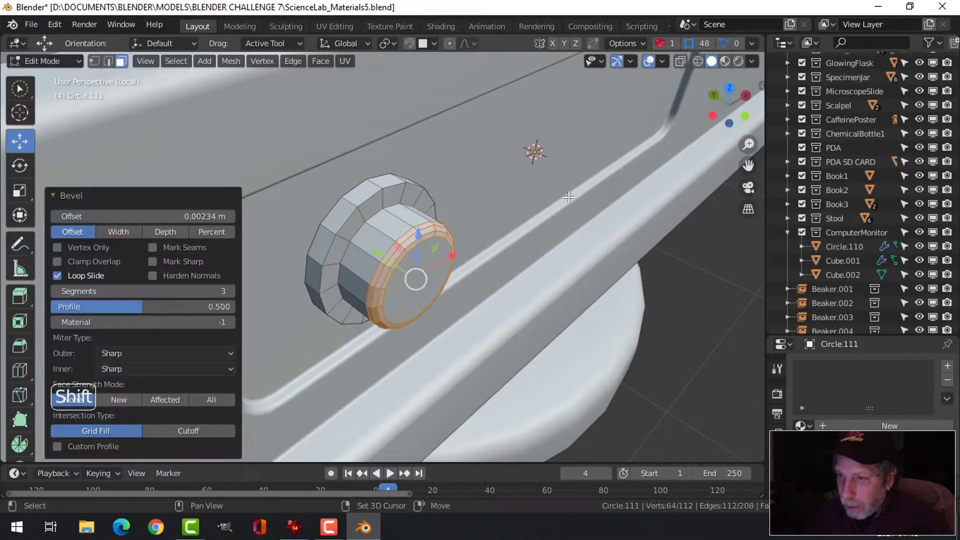
middle_click_drag(495, 218, 440, 227)
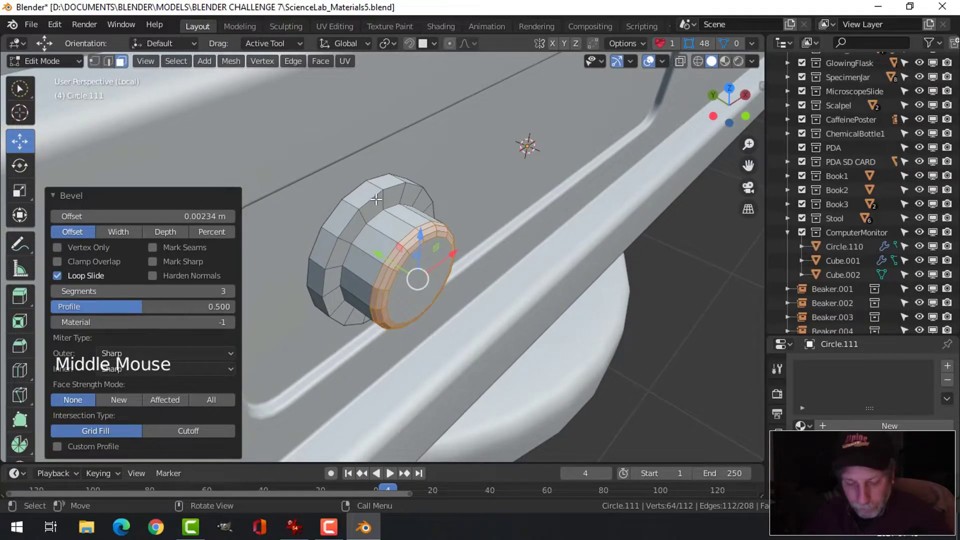
Bevel the outer front edge loop of the knob's flange by about 0.0011 m with 3 segments
key("alt+a")
left_click(397, 196, "alt+shift")
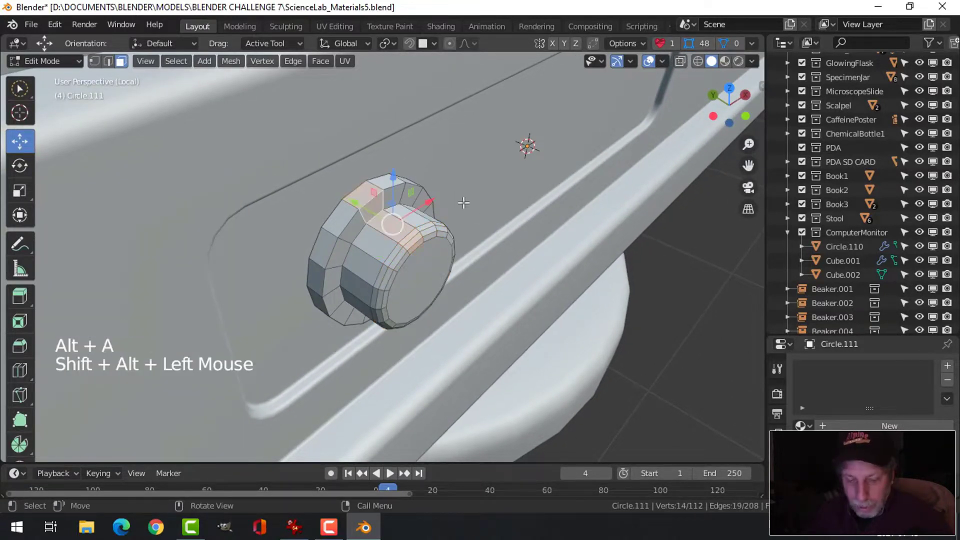
key("2")
key("alt+a")
left_click(435, 199, "alt+shift")
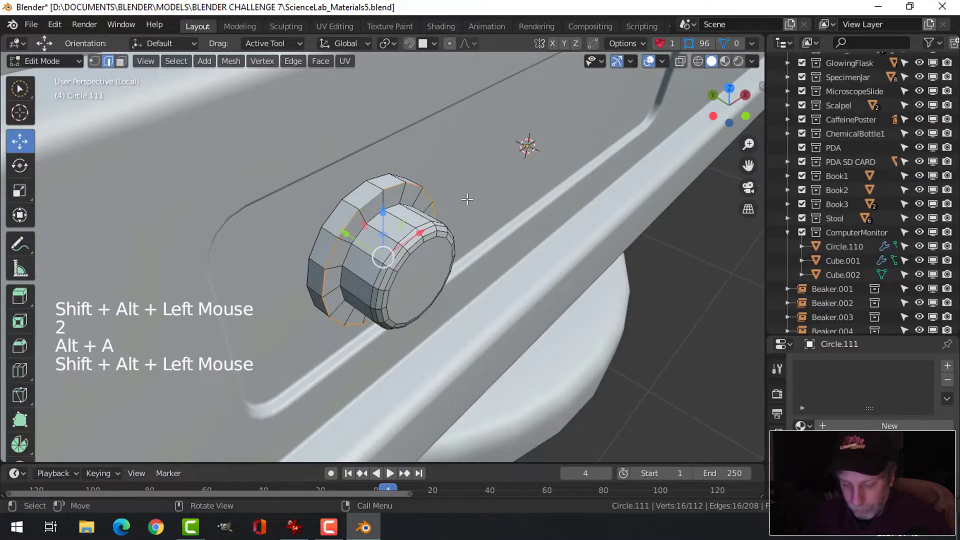
key("ctrl+b")
left_click(451, 200)
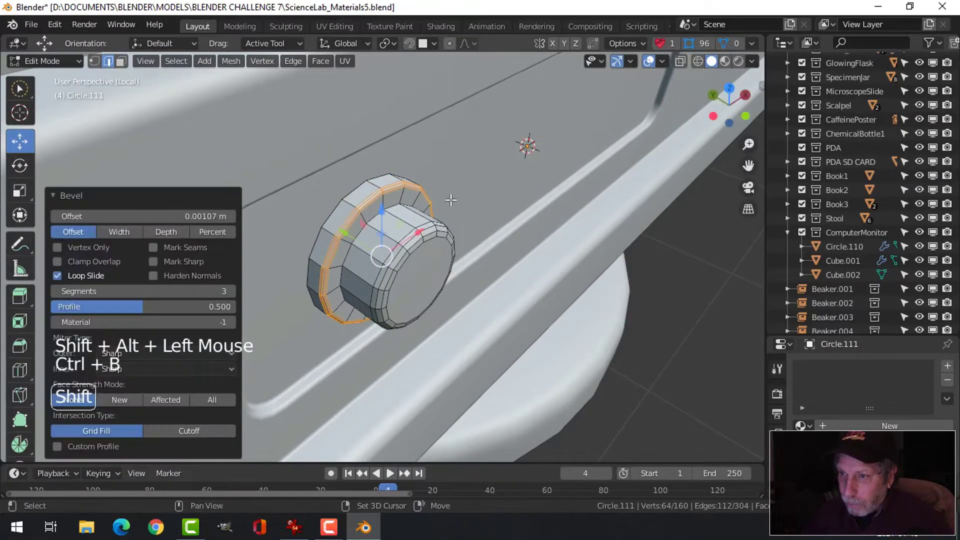
Apply smooth shading to the knob and check it from the front
key("Tab")
right_click(379, 214)
scroll(459, 237, "down", 3)
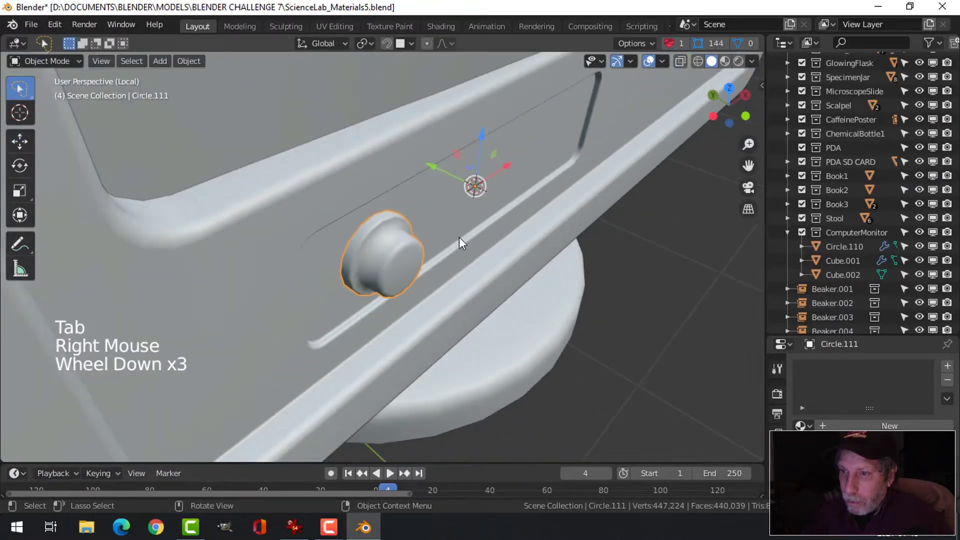
key("alt+a")
middle_click_drag(459, 237, 412, 208)
scroll(452, 233, "down", 2)
middle_click_drag(452, 233, 403, 260)
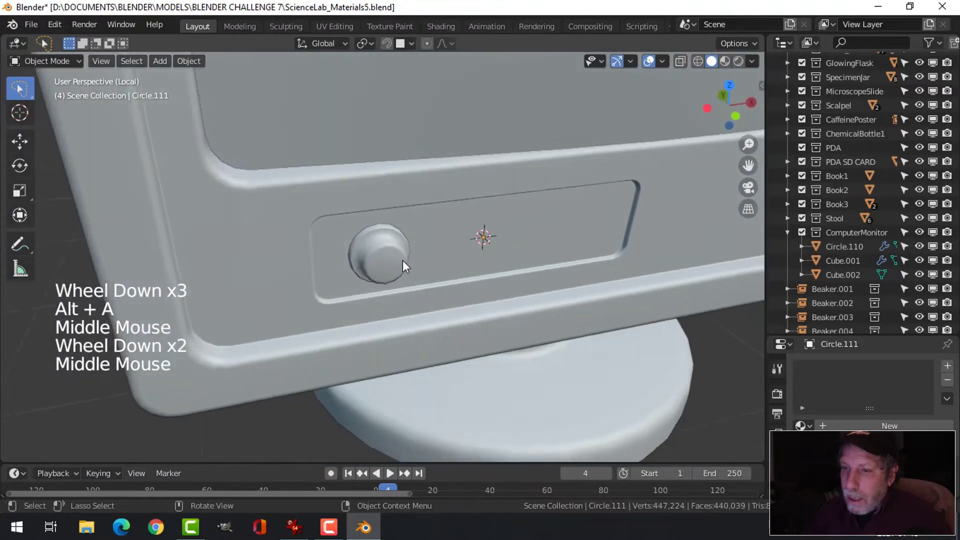
Give the knob a level 1 subdivision surface and reapply smooth shading
scroll(403, 260, "up", 2)
left_click(402, 257)
key("ctrl+1")
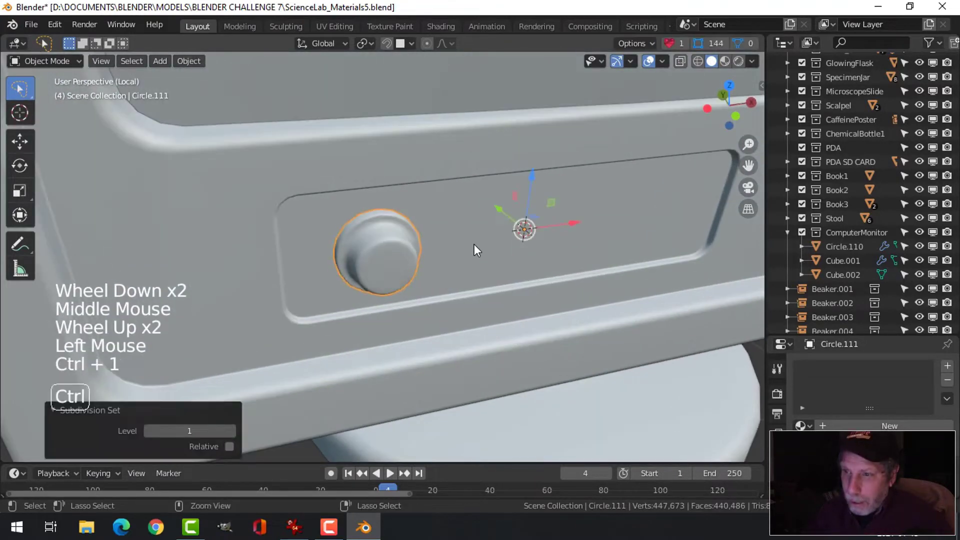
right_click(386, 243)
middle_click_drag(370, 241, 427, 270)
Insert an edge loop around the knob's stem and slide it close to the flange
key("Tab")
scroll(422, 269, "up", 1)
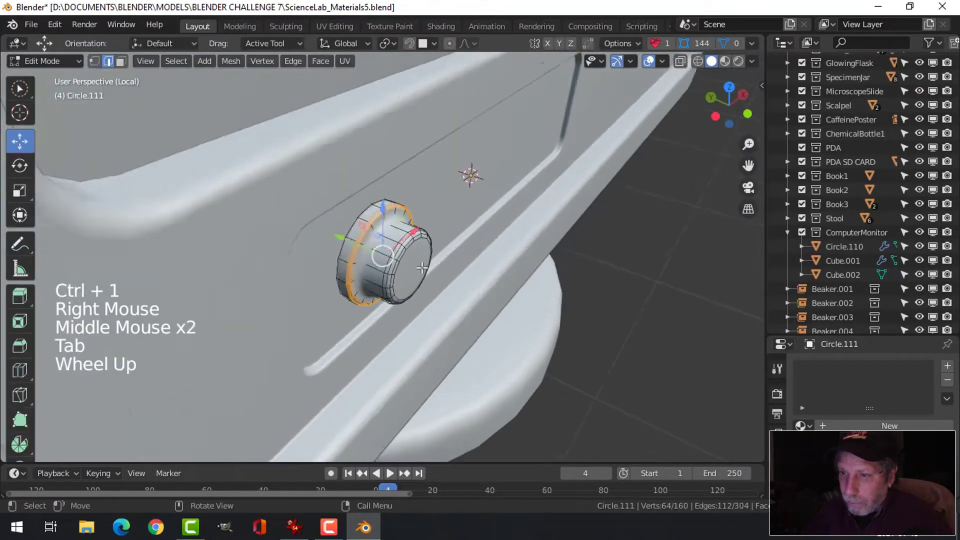
scroll(423, 268, "up", 1)
key("ctrl+r")
left_click(395, 237)
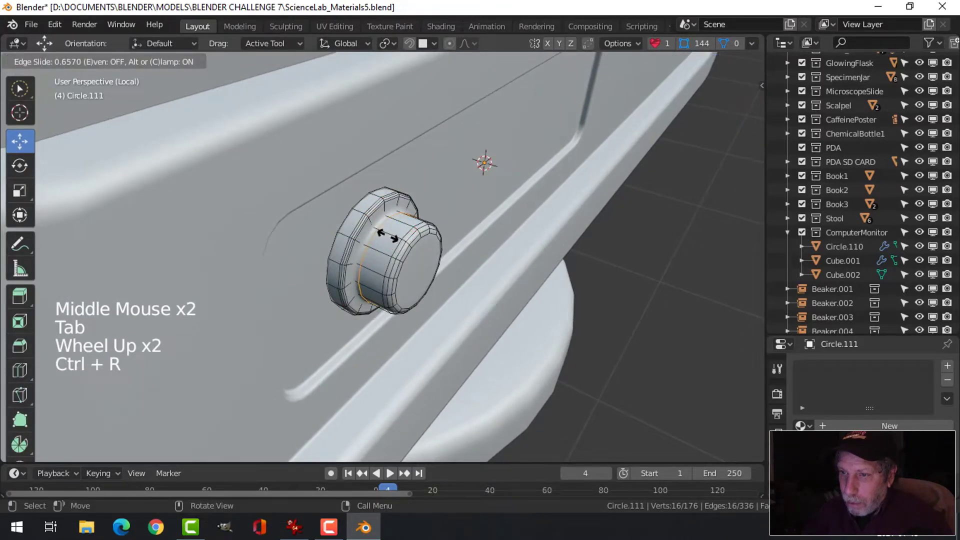
key("Tab")
scroll(463, 244, "down", 2)
key("alt+a")
Set the knob's origin to its geometry
middle_click_drag(463, 244, 461, 268)
left_click(394, 263)
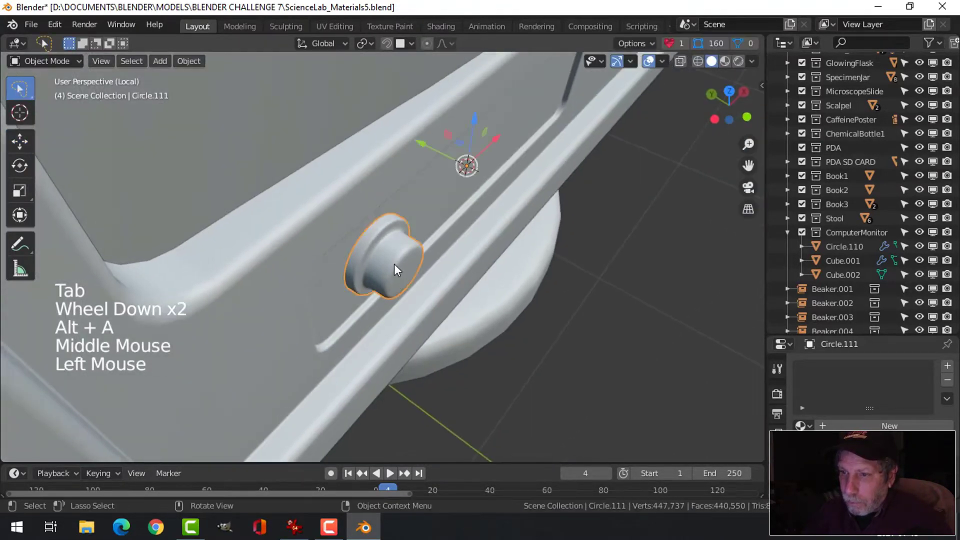
middle_click_drag(394, 263, 412, 200)
left_click(196, 62)
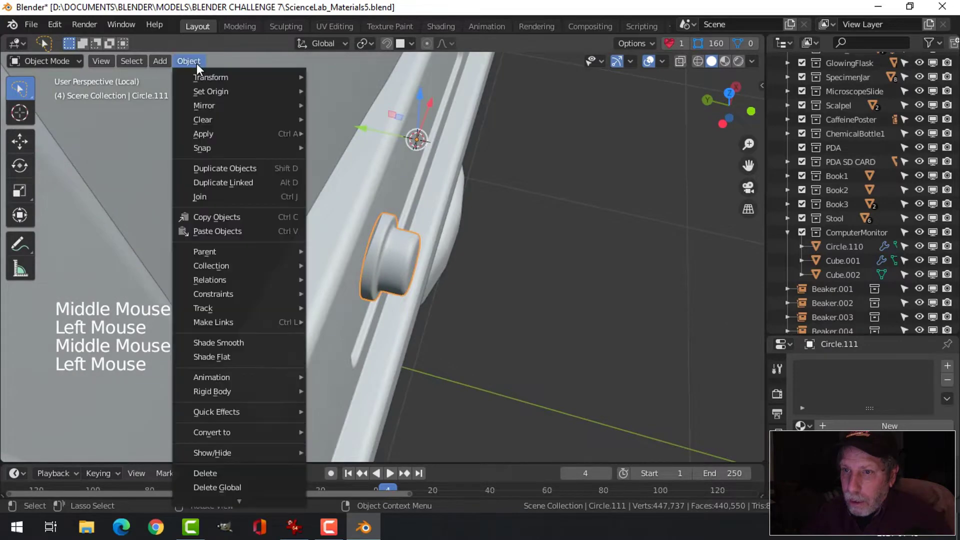
mouse_move(208, 89)
left_click(337, 105)
Move the knob about 0.0007 m along Y into the recessed panel
middle_click_drag(420, 248, 347, 240)
left_click_drag(343, 239, 341, 240)
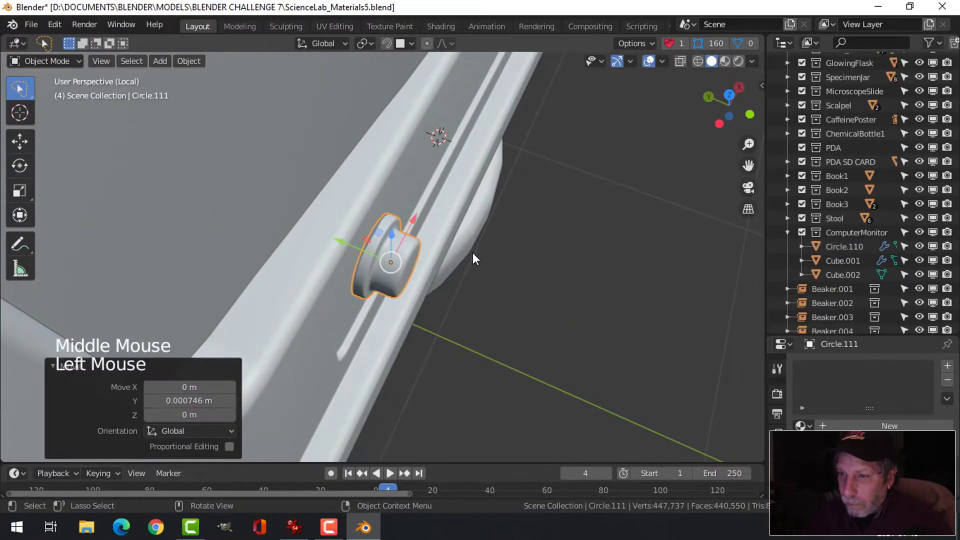
middle_click_drag(472, 253, 392, 207)
key("alt+a")
scroll(399, 245, "down", 4)
Nudge the knob left along X, then duplicate it and place the copy about 0.049 m along X
left_click(399, 246)
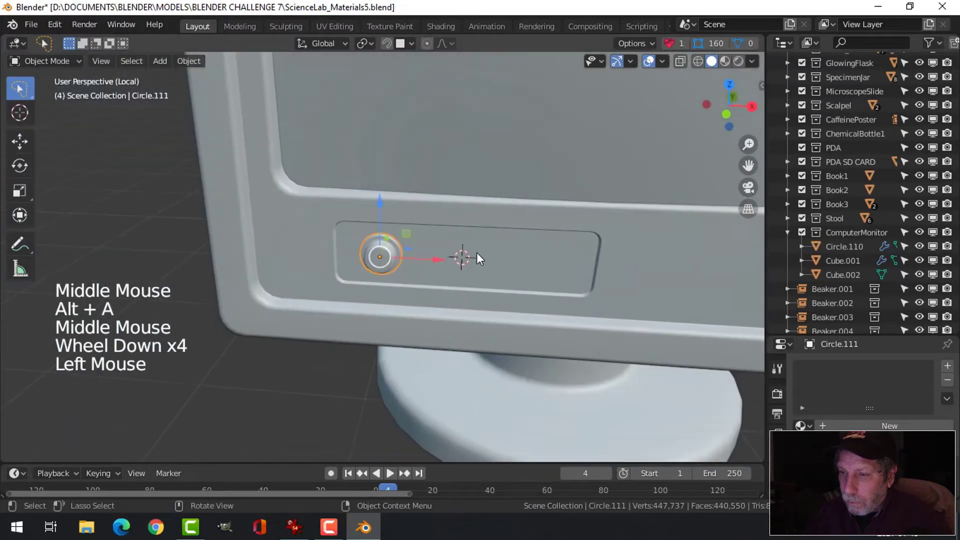
left_click_drag(440, 260, 432, 260)
middle_click_drag(432, 260, 475, 246, "shift")
key("shift+d")
left_click_drag(411, 230, 470, 234)
middle_click_drag(471, 233, 473, 223, "shift")
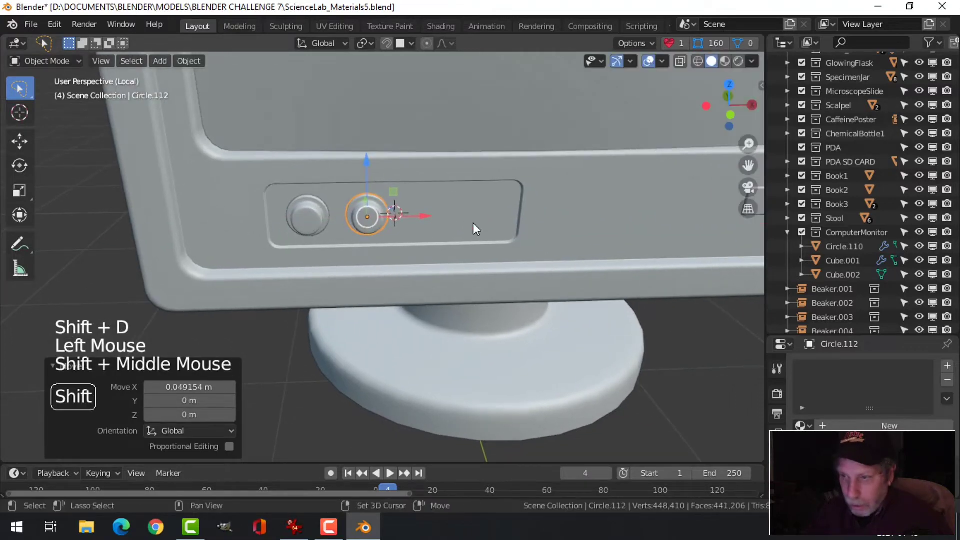
Duplicate the second knob and place the third about 0.051 m further along X
key("shift+d")
left_click_drag(434, 216, 475, 220)
left_click(490, 222)
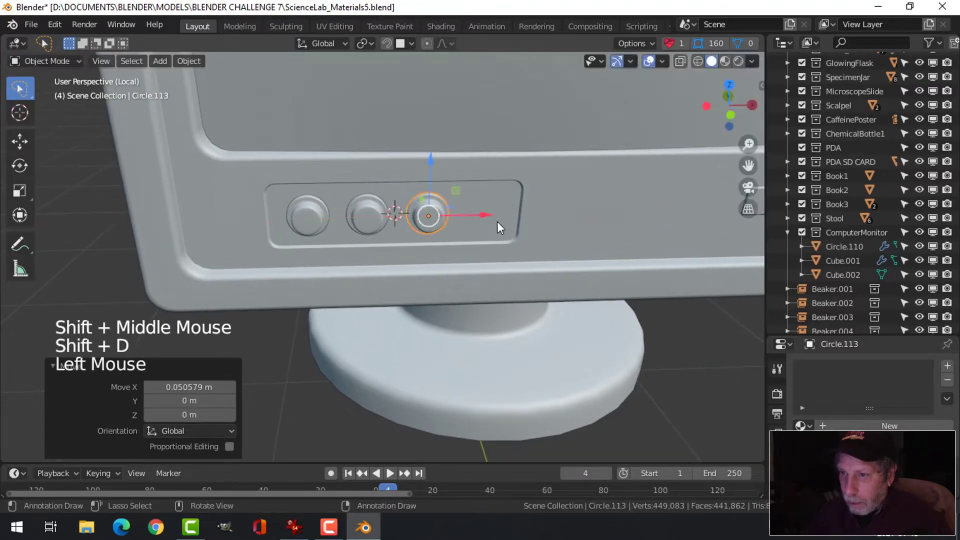
Deselect the knobs and save the Blender file
scroll(514, 231, "down", 3)
key("alt+a")
scroll(510, 241, "down", 2)
middle_click_drag(510, 241, 531, 244)
key("ctrl+s")
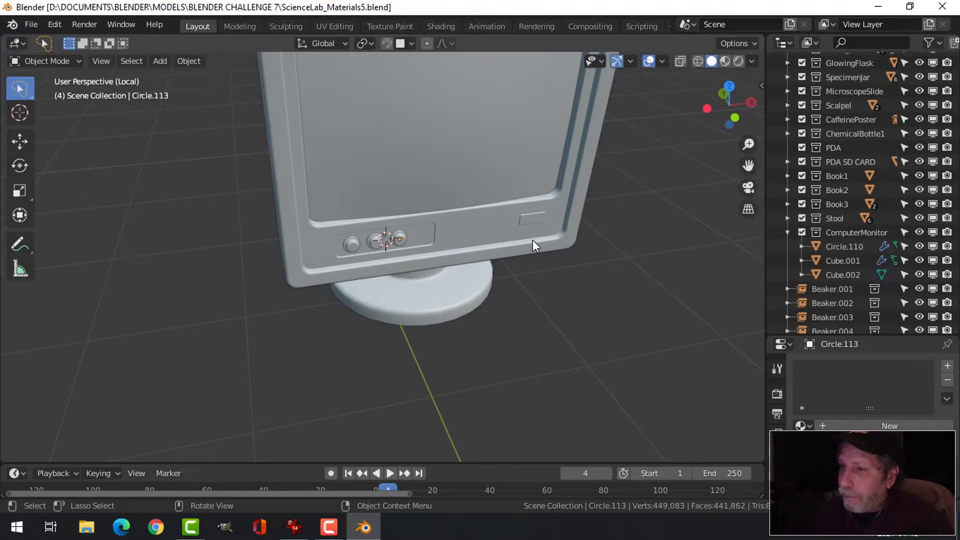
Open the monitor housing's mesh in Edit Mode with its top vents in view
scroll(532, 240, "down", 2)
middle_click_drag(490, 198, 508, 225, "shift")
mouse_move(507, 225)
middle_mouse_down()
mouse_move(524, 250)
mouse_move(490, 232)
mouse_move(510, 232)
mouse_move(503, 225)
middle_mouse_up()
left_click(470, 170)
key("Tab")
middle_click_drag(470, 170, 460, 195)
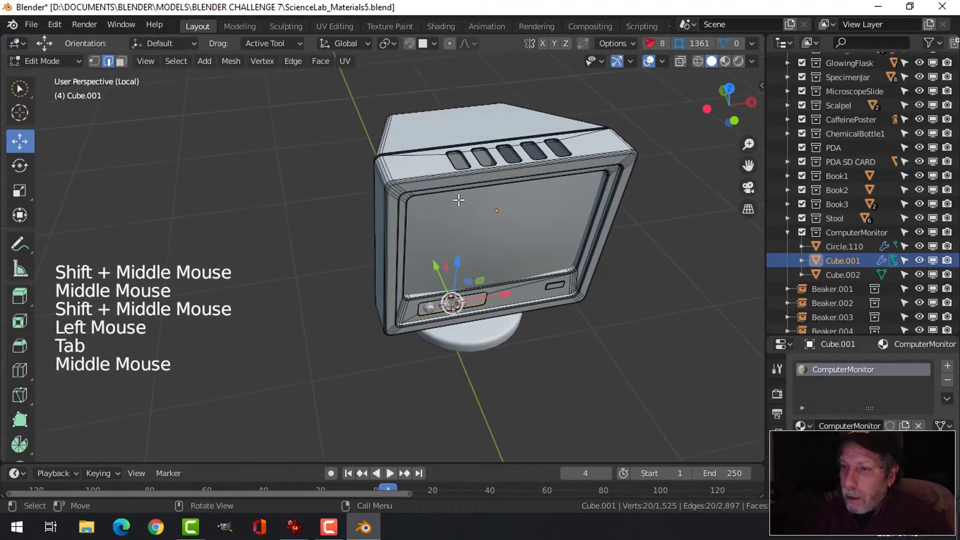
scroll(458, 198, "up", 1)
key("3")
left_click(486, 158)
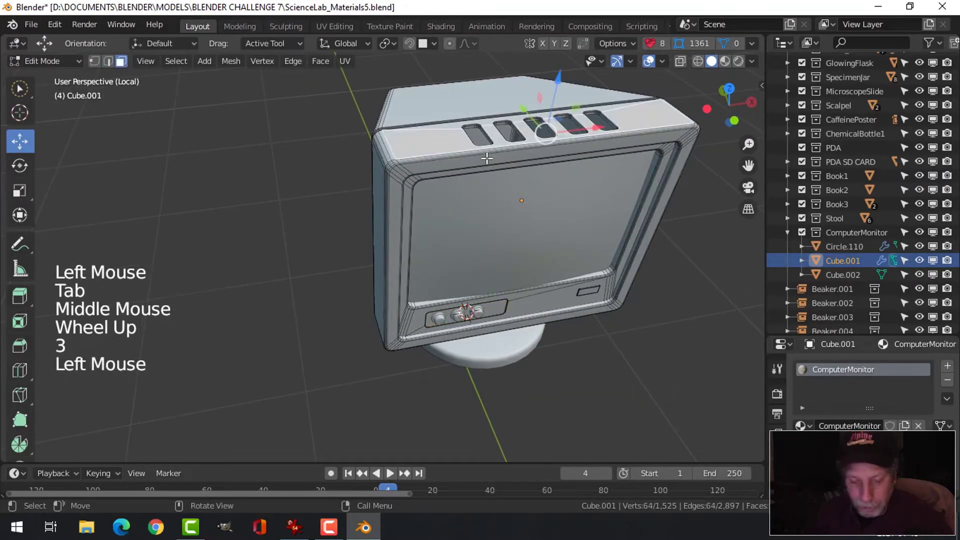
key("alt+a")
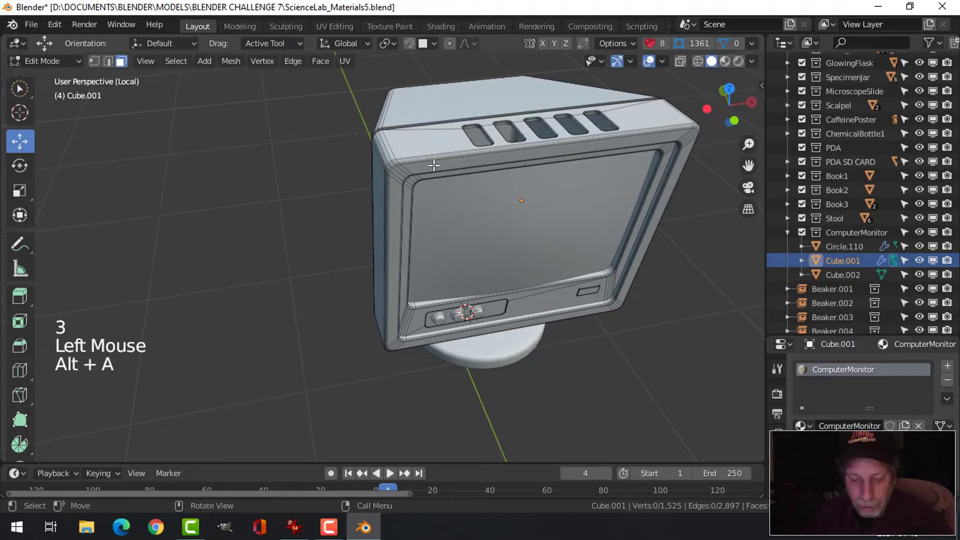
Snap the 3D cursor to an edge at the left corner of the monitor housing's top
key("2")
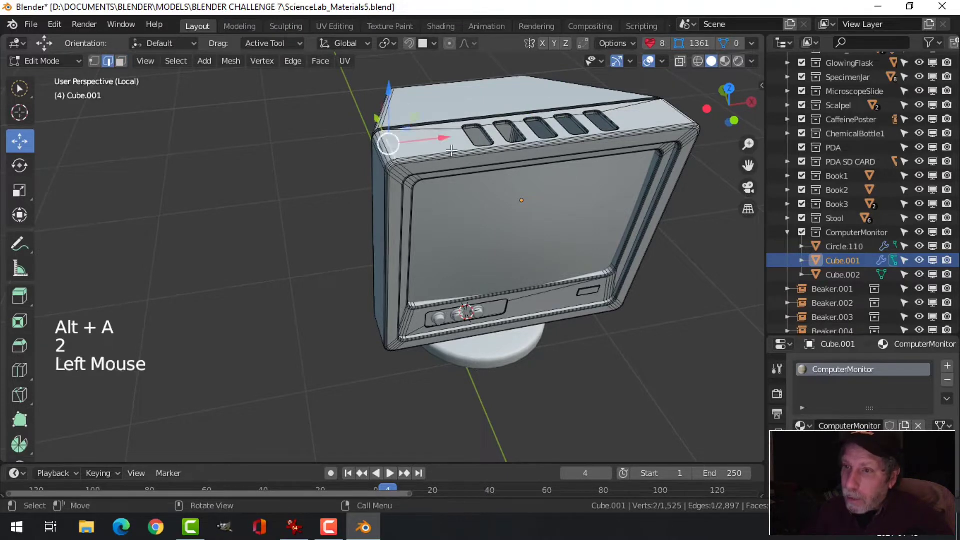
key("shift+s")
left_click(500, 239)
key("Tab")
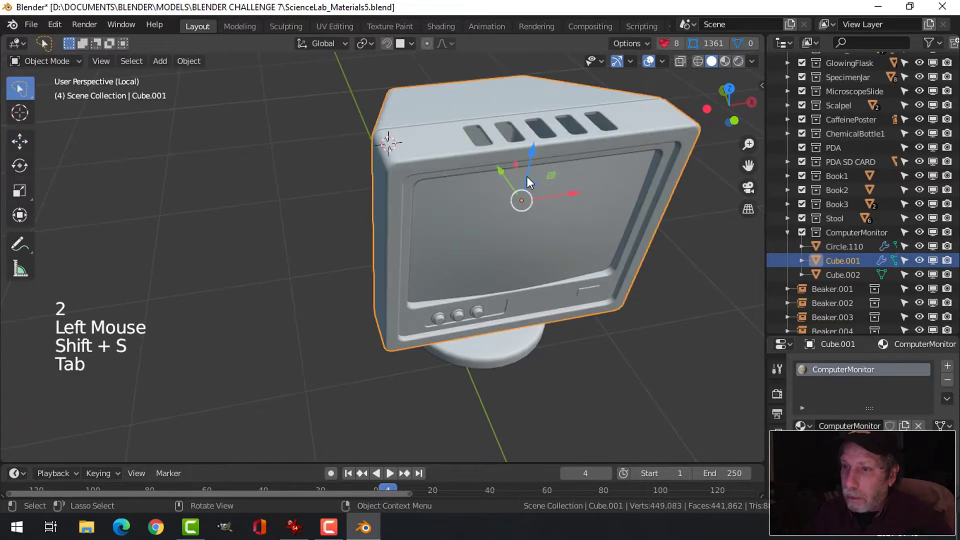
Add a UV sphere with 22 segments and 10 rings at the 3D cursor on the monitor's top corner
key("shift+a")
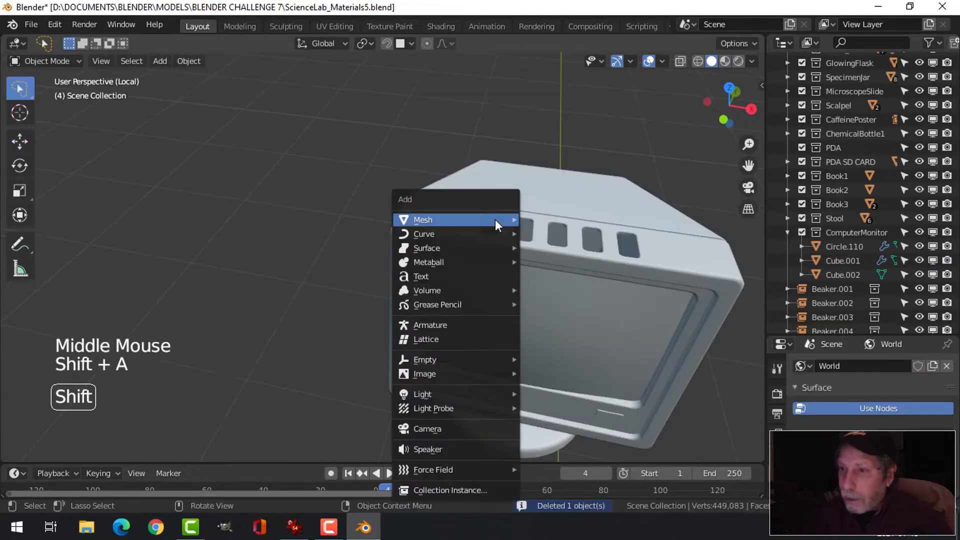
mouse_move(495, 219)
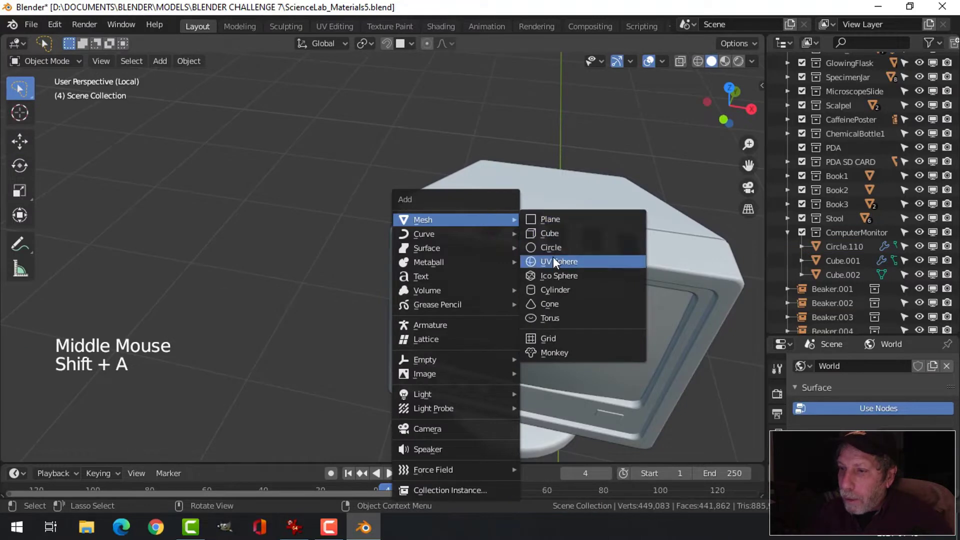
left_click(553, 259)
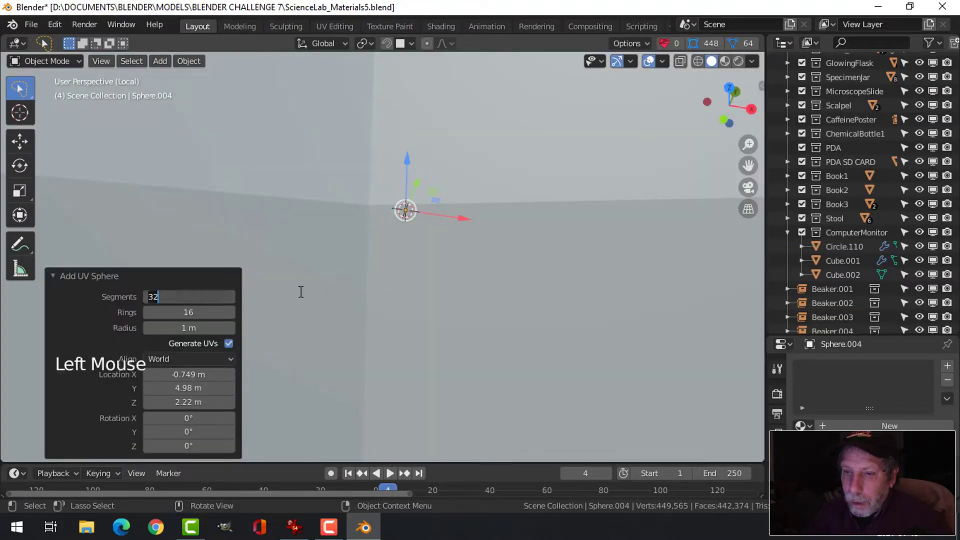
key("Tab")
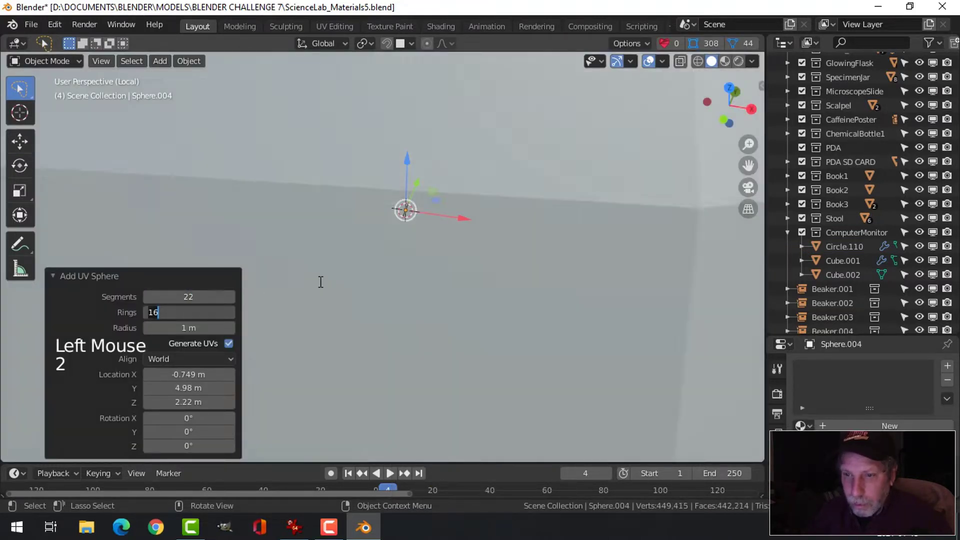
type("10")
key("Return")
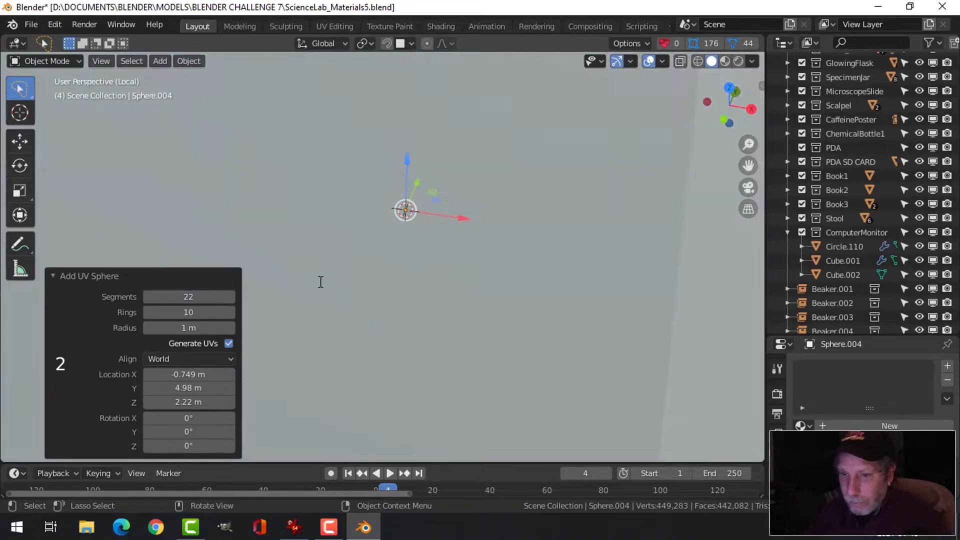
Scale the sphere to about 0.098, reduce it again by about 0.808 and shift it slightly along X
scroll(322, 281, "down", 7)
key("s")
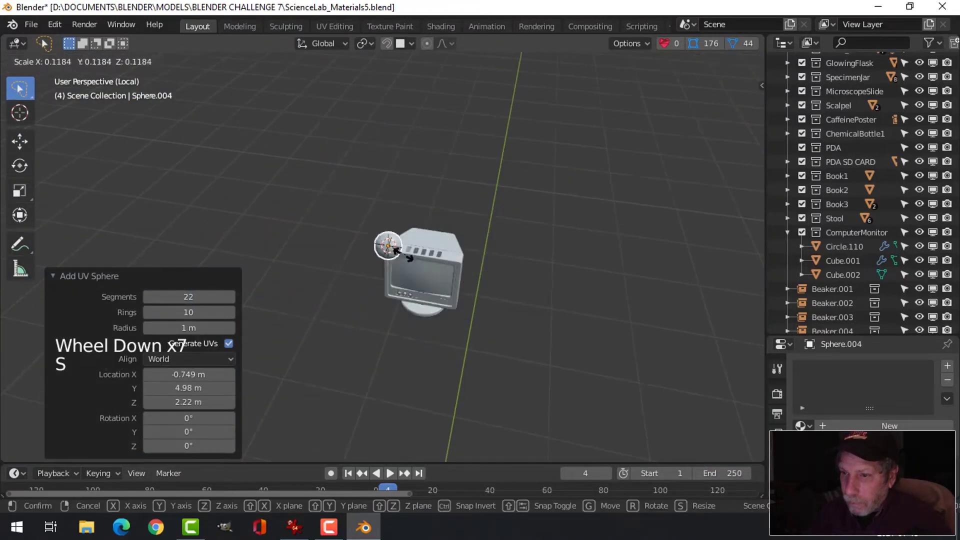
left_click(402, 254)
scroll(452, 245, "up", 5)
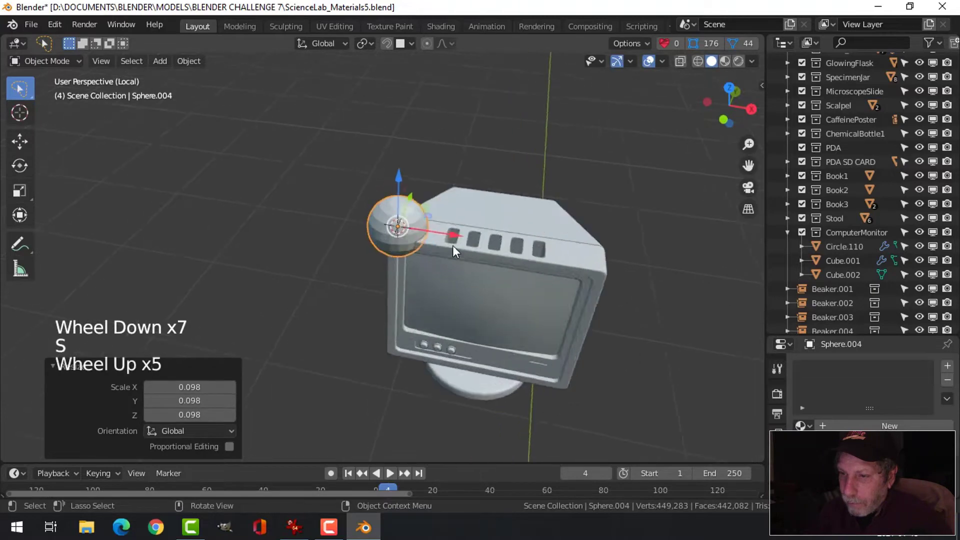
middle_click_drag(452, 245, 430, 250)
scroll(467, 232, "up", 1)
key("s")
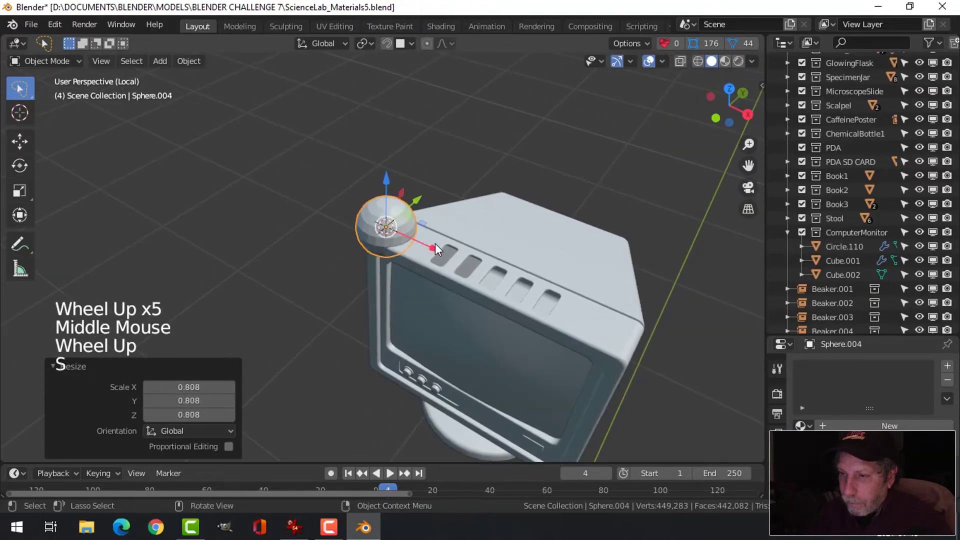
left_click_drag(435, 244, 455, 253)
In Edit Mode, rotate the sphere's mesh 90° about X and raise it about 0.096 m along Z
key("Tab")
middle_click_drag(455, 253, 471, 231)
type("rx9")
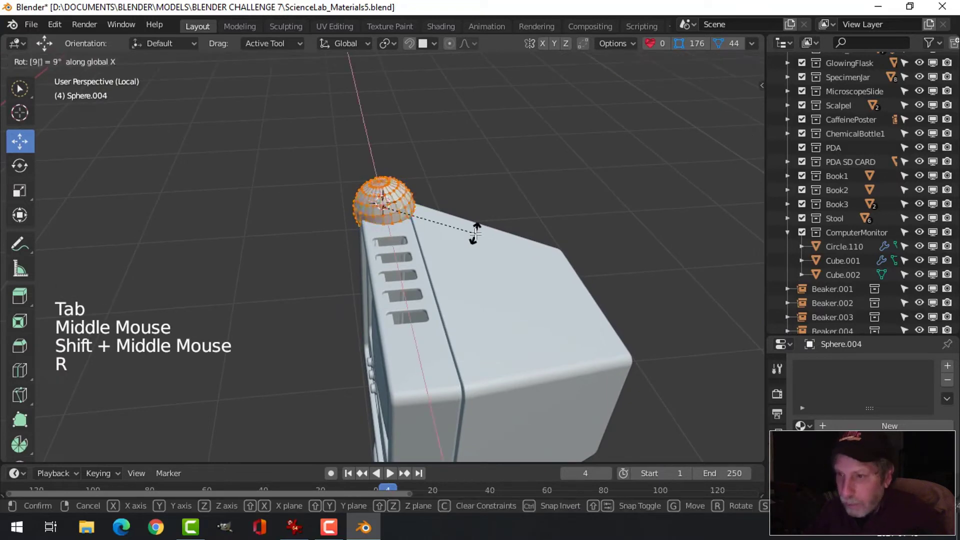
type("0")
key("Return")
left_click_drag(382, 157, 384, 124)
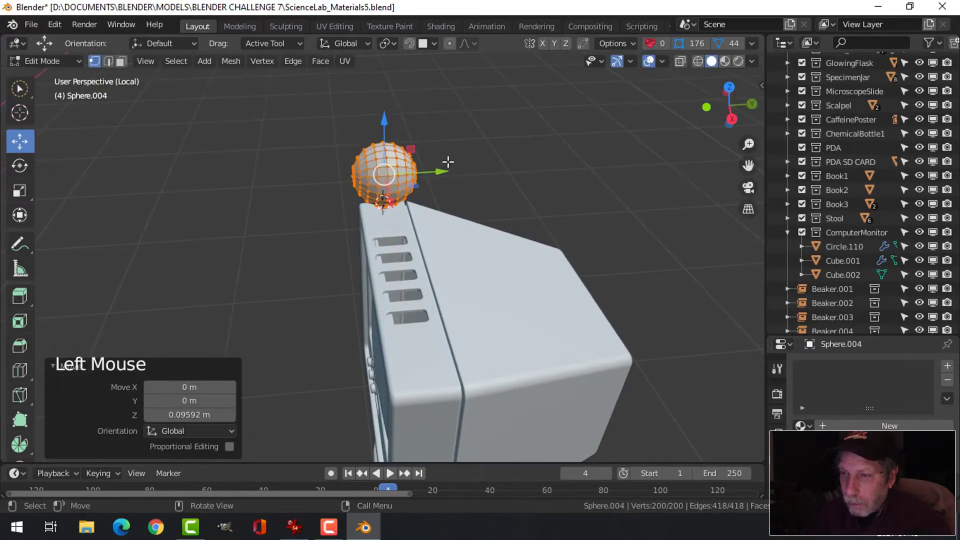
middle_click_drag(384, 125, 490, 208)
Flatten the whole sphere mesh by scaling it to about 0.504 along Y
key("s")
scroll(456, 197, "up", 2)
key("alt+a")
key("Tab")
key("a")
left_click(443, 187)
key("Tab")
key("a")
key("s")
key("y")
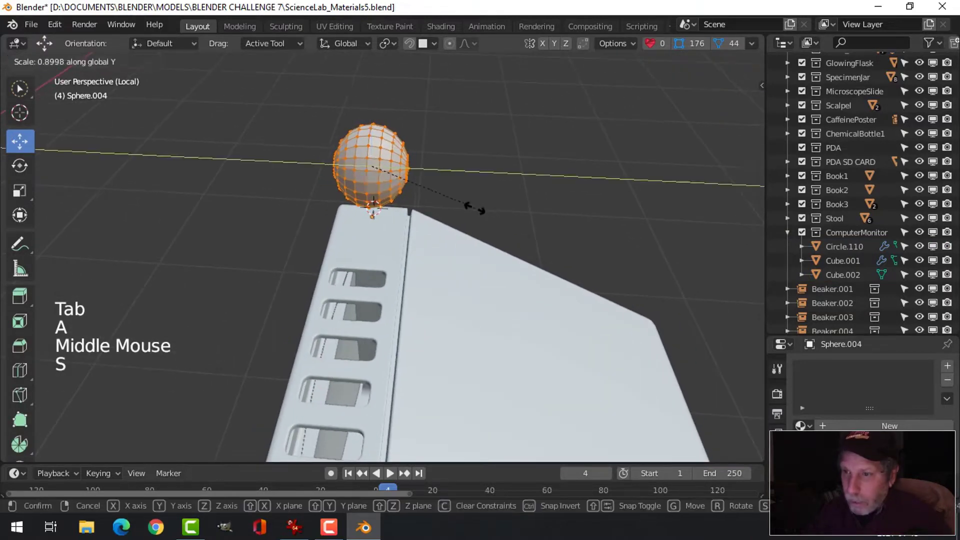
left_click(424, 200)
Move the flattened sphere's mesh along X, inward from the monitor's corner
middle_click_drag(424, 201, 487, 224)
middle_click_drag(487, 224, 497, 195)
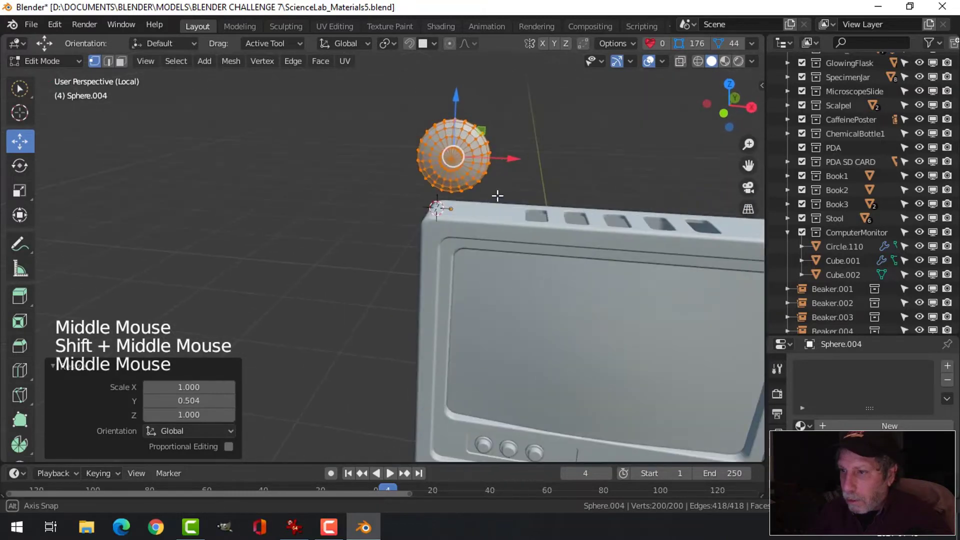
left_click_drag(515, 157, 562, 173)
middle_click_drag(562, 173, 498, 198)
Delete the pole vertex at the centre of the flattened sphere's front
scroll(465, 202, "up", 2)
key("alt+a")
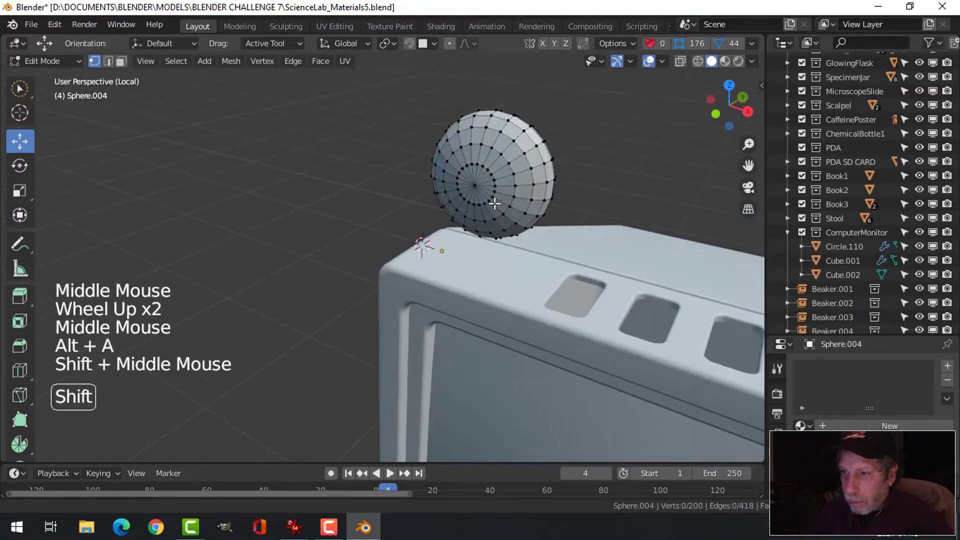
scroll(496, 198, "up", 2)
key("1")
left_click(550, 125)
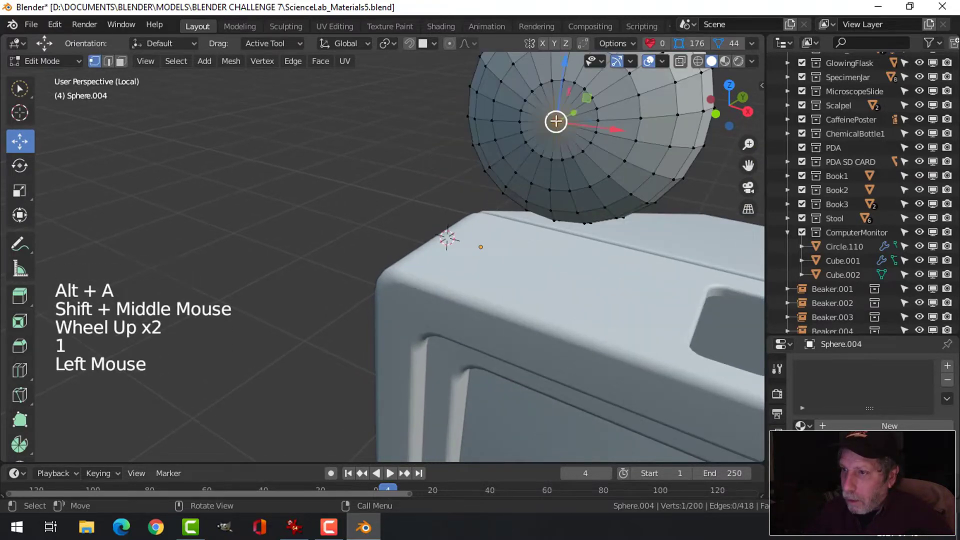
key("x")
left_click(554, 121)
Delete the ring of vertices around the small opening at the sphere's front
scroll(555, 150, "down", 3)
middle_click_drag(555, 154, 509, 159)
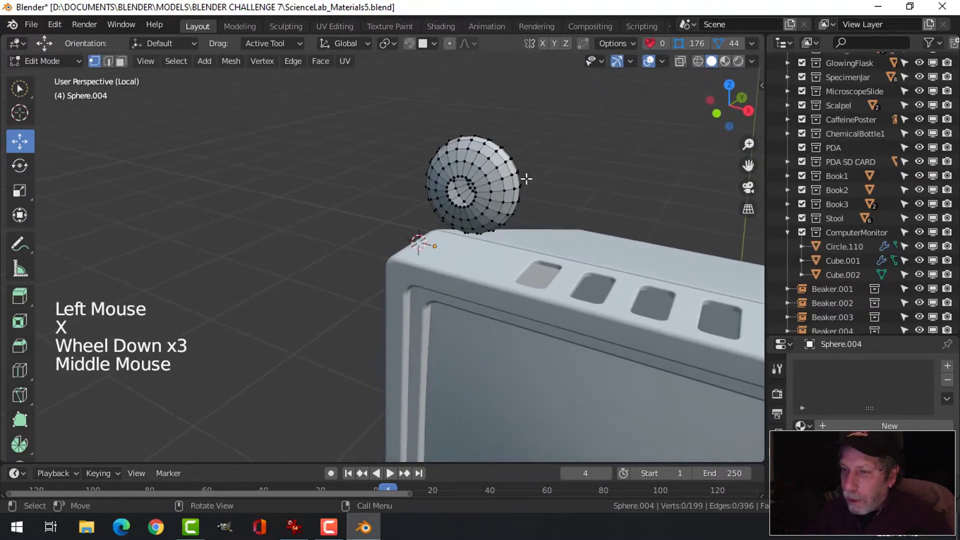
scroll(509, 159, "up", 1)
left_click(494, 156, "alt+shift")
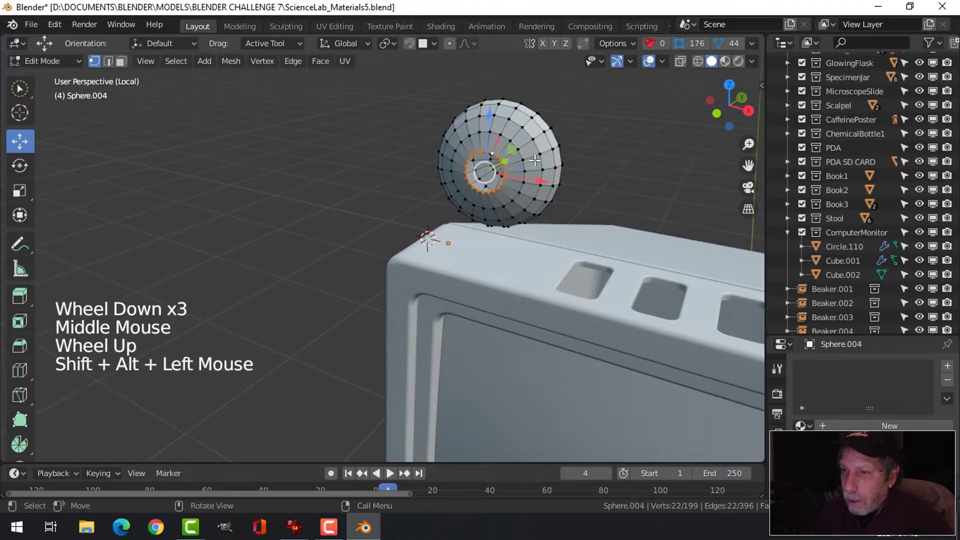
key("x")
left_click(535, 158)
Delete the pole vertex and the innermost vertex ring at the sphere's back
middle_click_drag(585, 160, 322, 174)
middle_click_drag(395, 170, 415, 168, "shift")
middle_click_drag(415, 168, 434, 166)
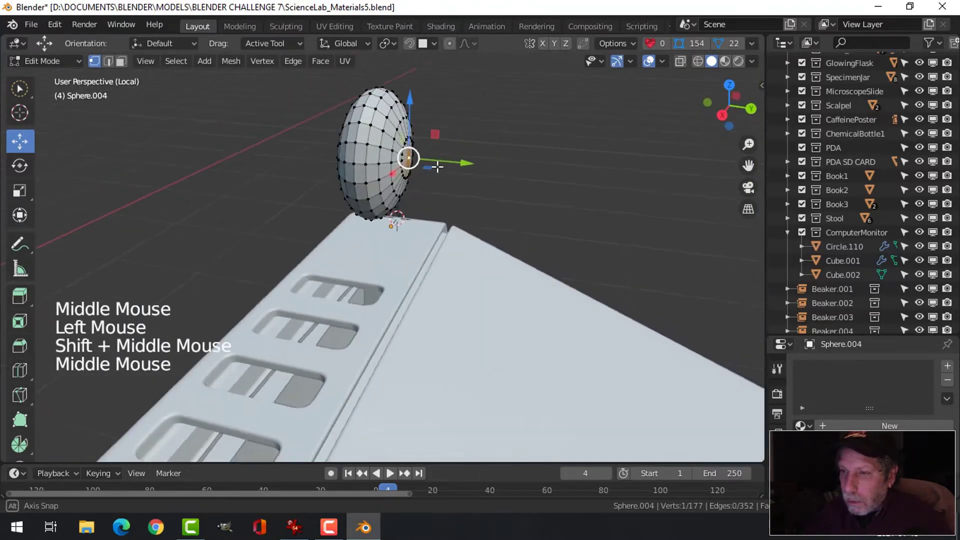
key("x")
left_click(434, 166)
scroll(418, 127, "up", 2)
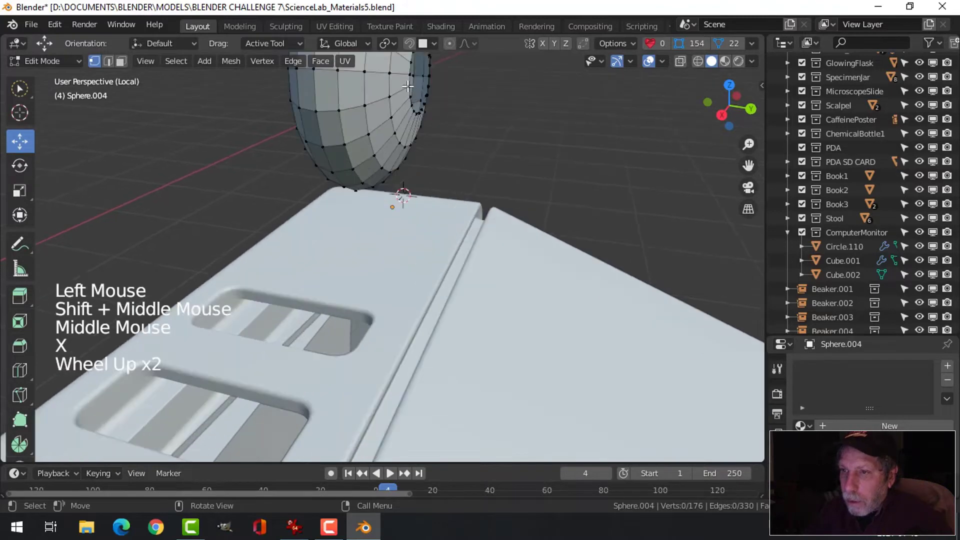
left_click(440, 90, "alt+shift")
key("x")
left_click(454, 100)
Select the open edge loop at the sphere's back in edge select mode
middle_click_drag(475, 122, 480, 139)
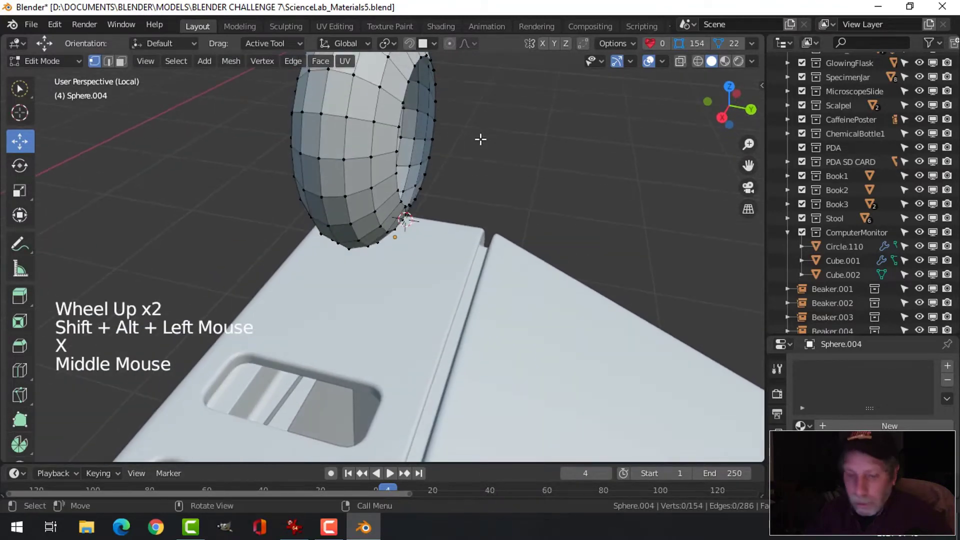
key("2")
left_click(407, 89, "alt+shift")
middle_click_drag(408, 89, 553, 120)
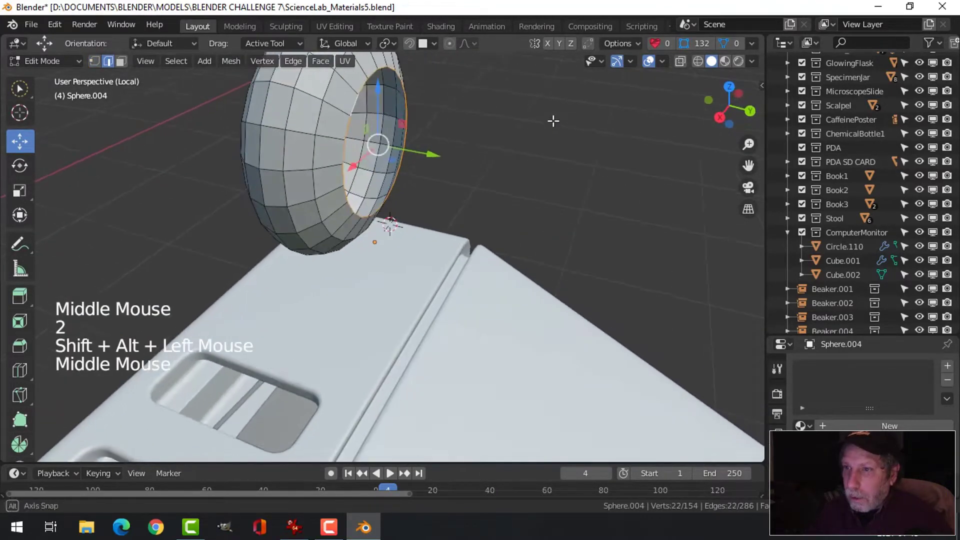
Try to close the sphere's open back loop with a single face
key("f")
key("alt+a")
middle_click_drag(424, 170, 438, 170)
key("ctrl+z")
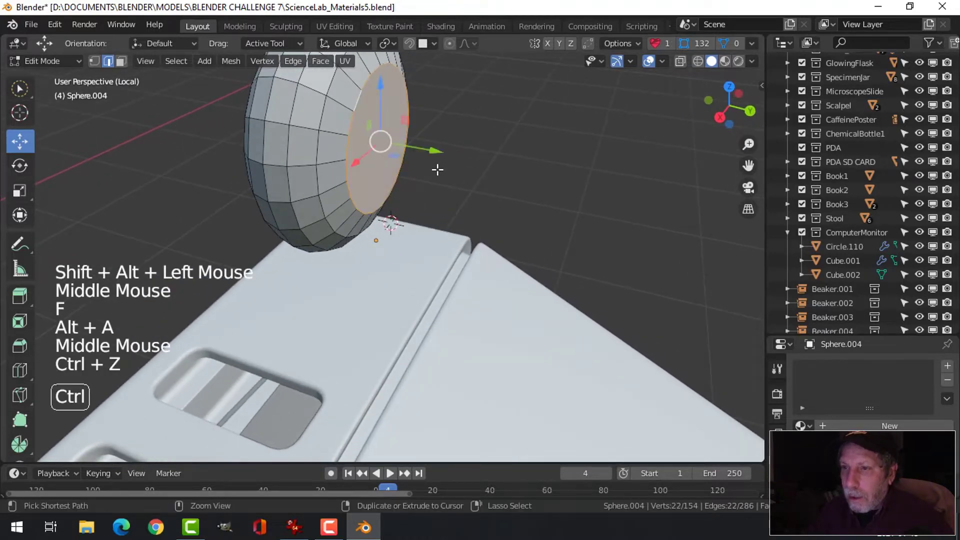
key("ctrl+z")
Extrude the open back edge loop and scale it inward to form a flat rim
key("e")
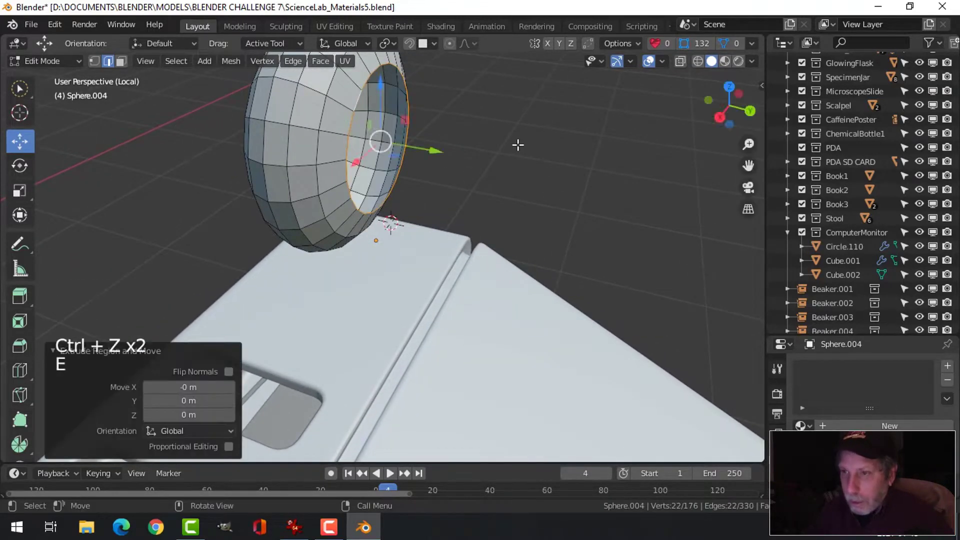
key("s")
left_click(480, 159)
key("Tab")
middle_click_drag(380, 166, 518, 181)
scroll(445, 167, "down", 1)
Widen the sphere's front opening by deleting its outermost edge loop's vertices
key("Tab")
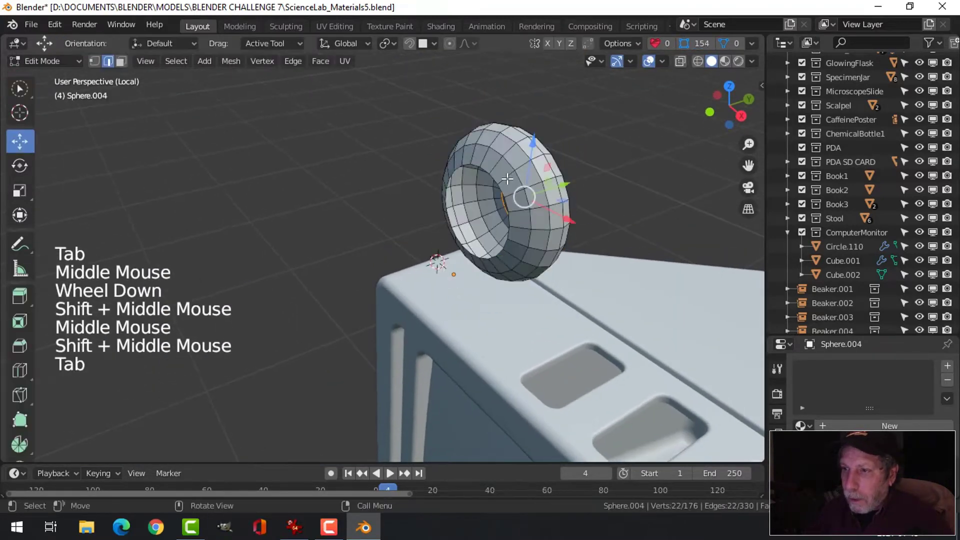
scroll(505, 178, "up", 2)
key("alt+a")
left_click(611, 112, "alt+shift")
scroll(611, 111, "down", 1)
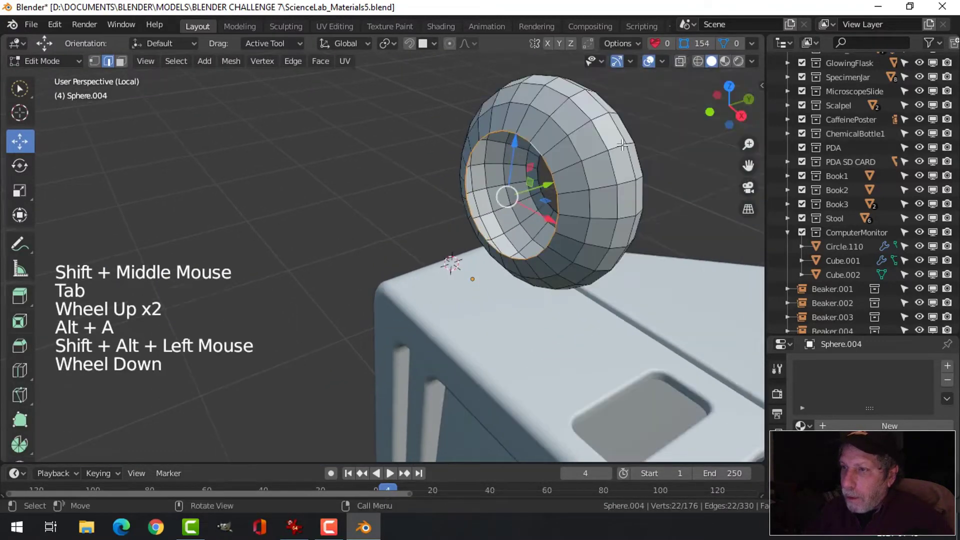
key("x")
left_click(555, 145)
Extrude the front opening's edge loop, scale it inward to about 0.731 and move it slightly forward along Y
left_click(560, 122, "alt+shift")
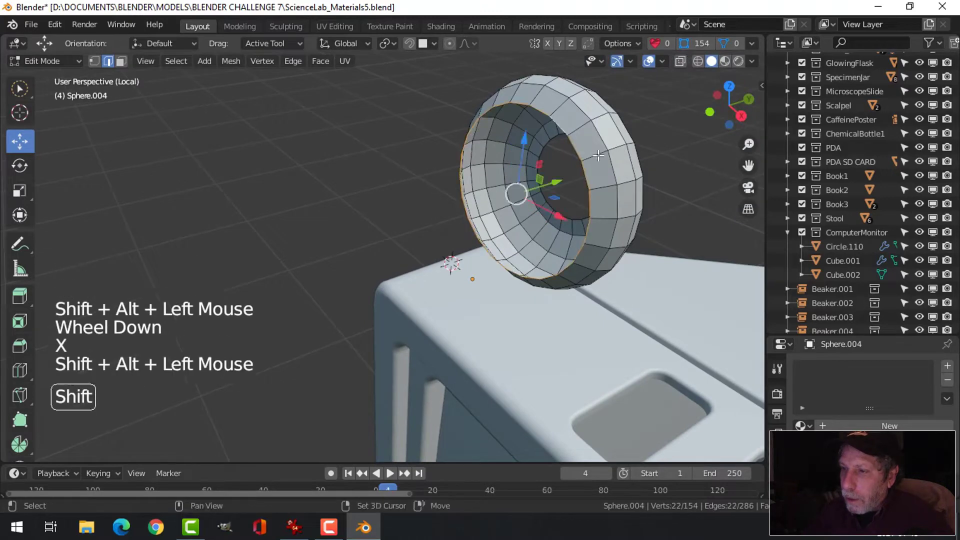
middle_click_drag(560, 122, 559, 156)
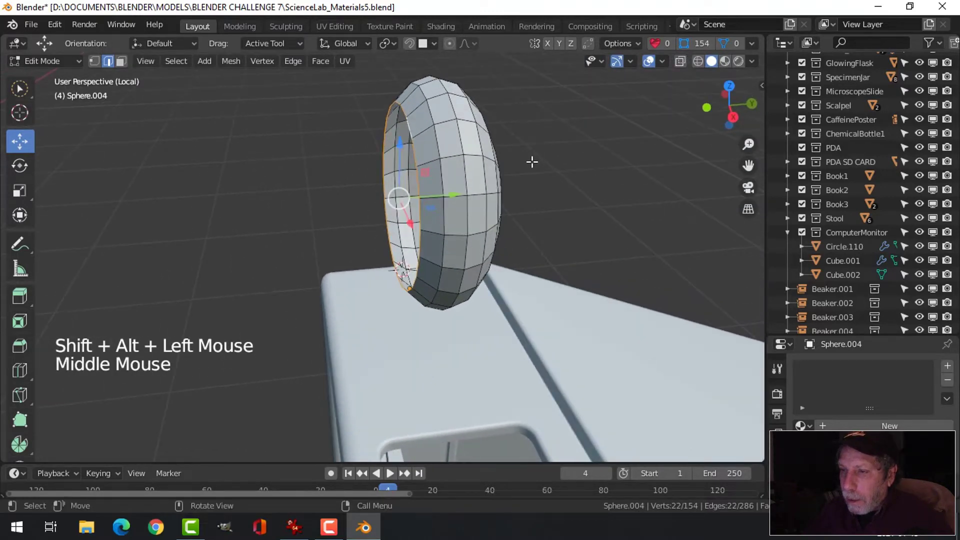
key("e")
key("s")
left_click(505, 169)
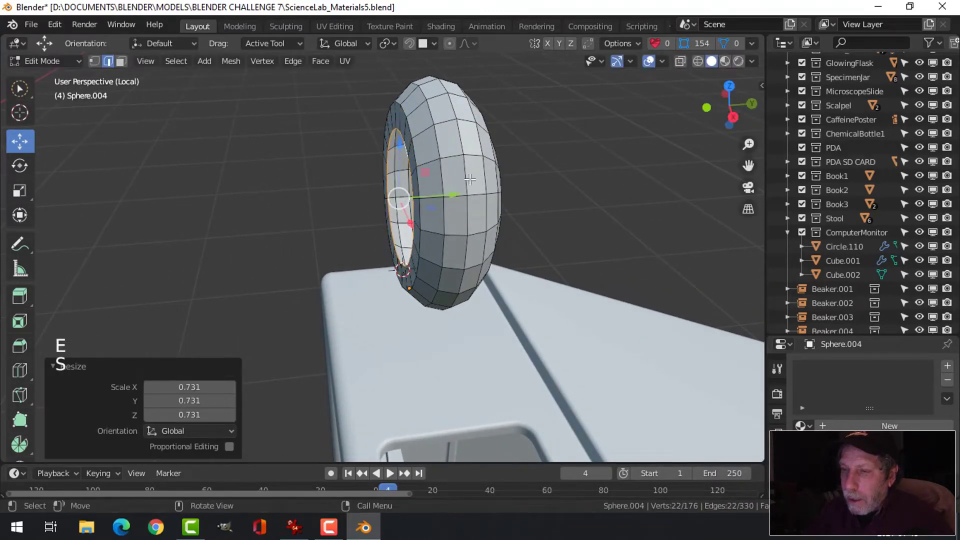
left_click_drag(450, 196, 436, 195)
Extrude the front loop again, scale it to about 0.633 and move it slightly forward along Y
middle_click_drag(436, 195, 527, 175)
key("e")
key("s")
left_click(589, 180)
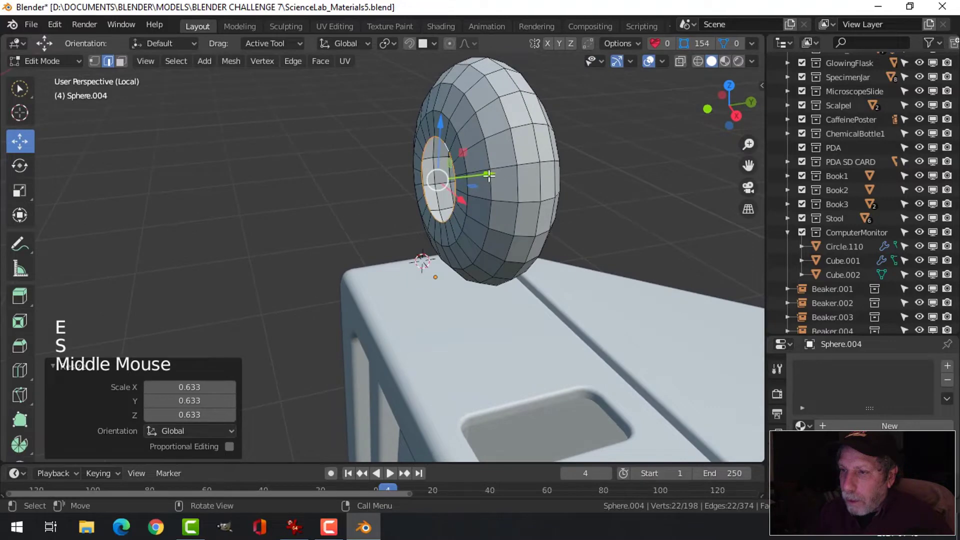
left_click_drag(489, 175, 478, 174)
middle_click_drag(478, 173, 536, 188)
Extrude the inner front loop forward along Y to form a short cylindrical collar
middle_click_drag(536, 188, 501, 183)
key("e")
left_click_drag(485, 175, 472, 175)
Extrude the collar's edge inward as a thin lip and push a further extrusion back about 0.0057 m along Y
key("e")
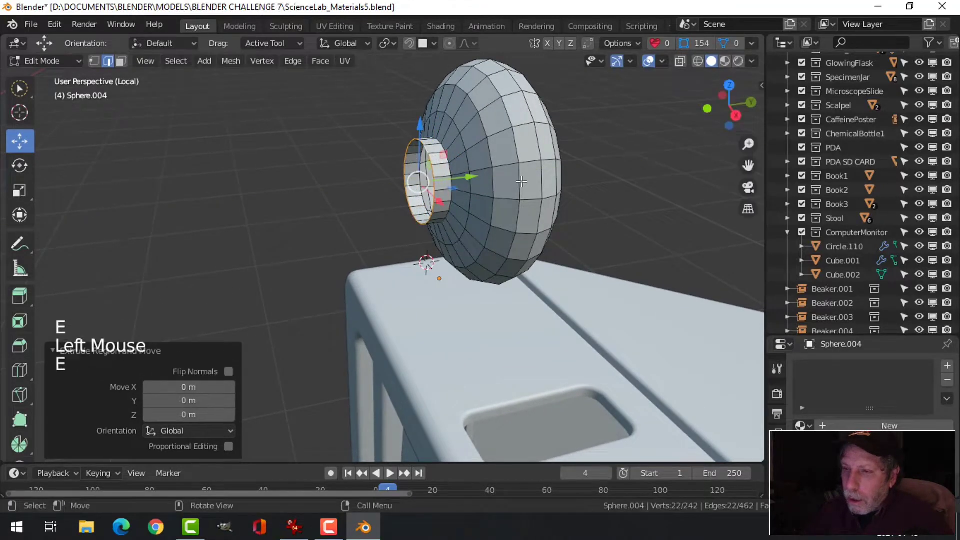
key("s")
left_click(494, 187)
middle_click_drag(494, 187, 501, 203)
key("e")
right_click(501, 203)
left_click_drag(495, 191, 506, 192)
middle_click_drag(506, 194, 521, 203)
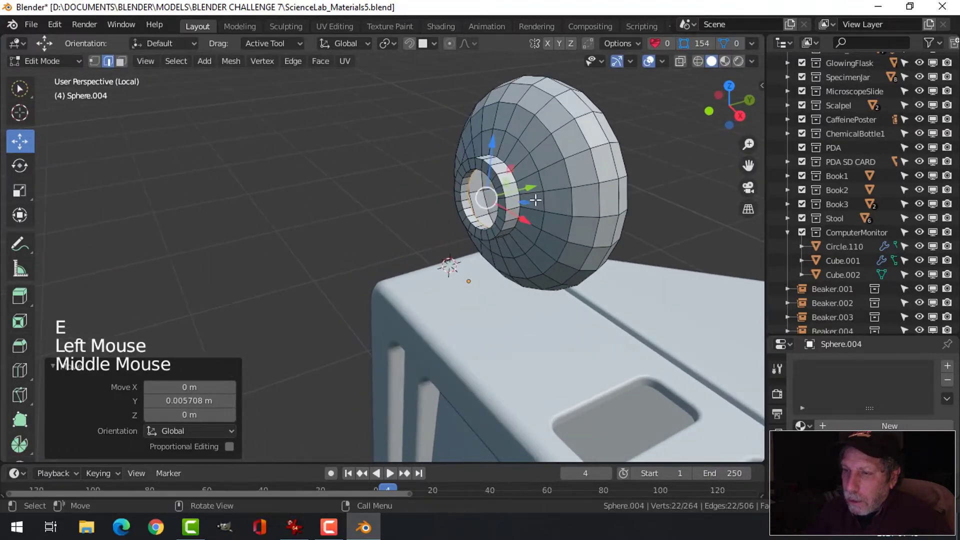
Extrude the collar's inner loop back about 0.0117 m along Y and scale it to about 0.704
key("e")
right_click(533, 198)
left_click_drag(524, 187, 543, 181)
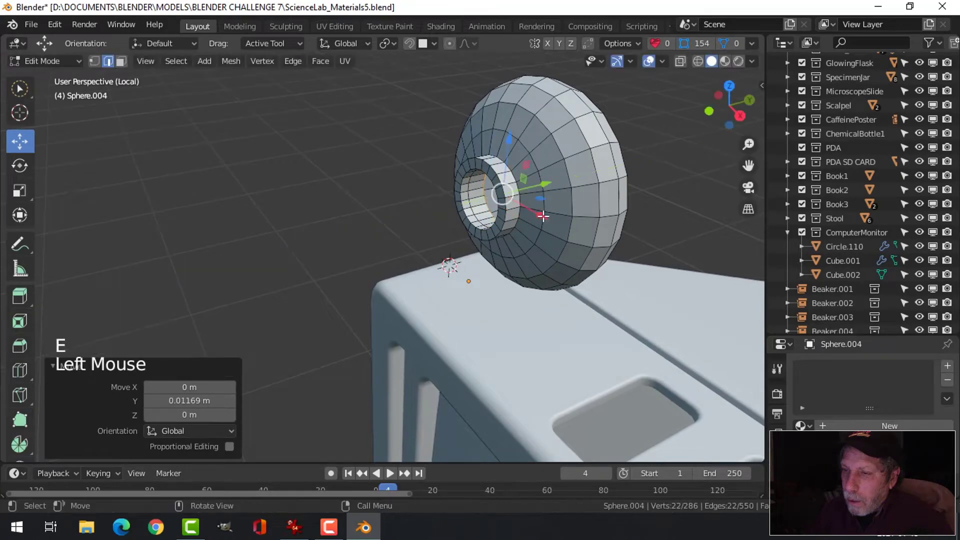
middle_click_drag(543, 181, 555, 195)
key("s")
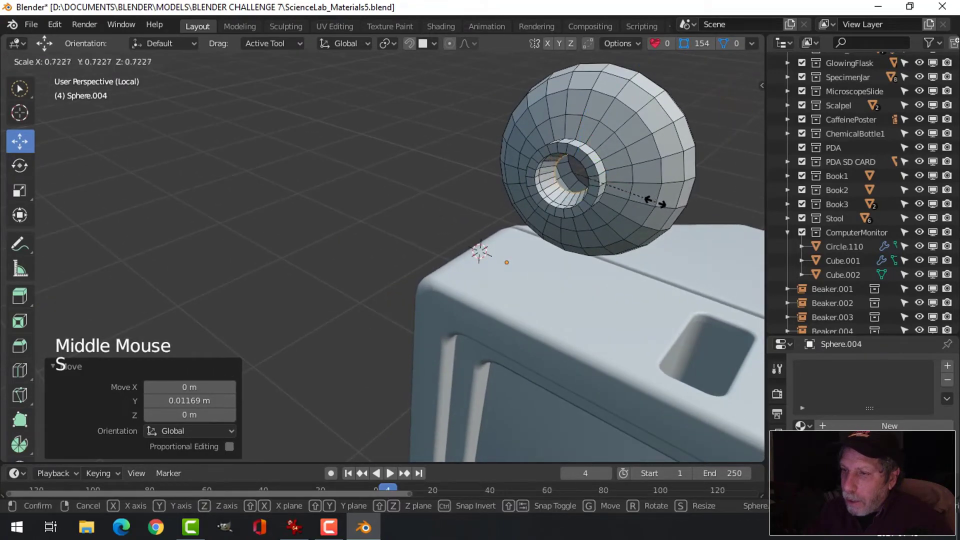
left_click(652, 201)
Extrude the recessed inner loop in place and scale it to about 0.716 to add an inner ring
middle_click_drag(652, 201, 633, 210, "shift")
middle_click_drag(632, 210, 673, 207)
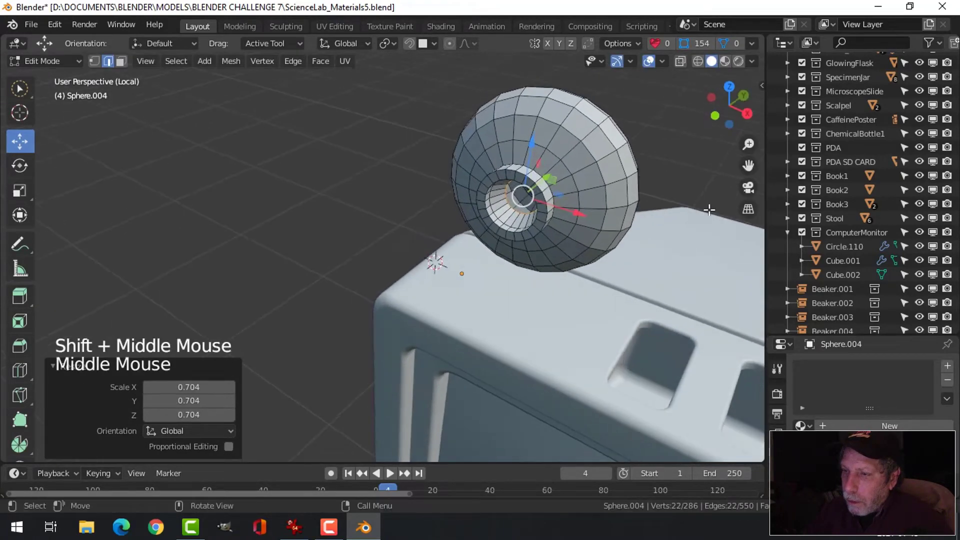
key("e")
key("s")
left_click(645, 203)
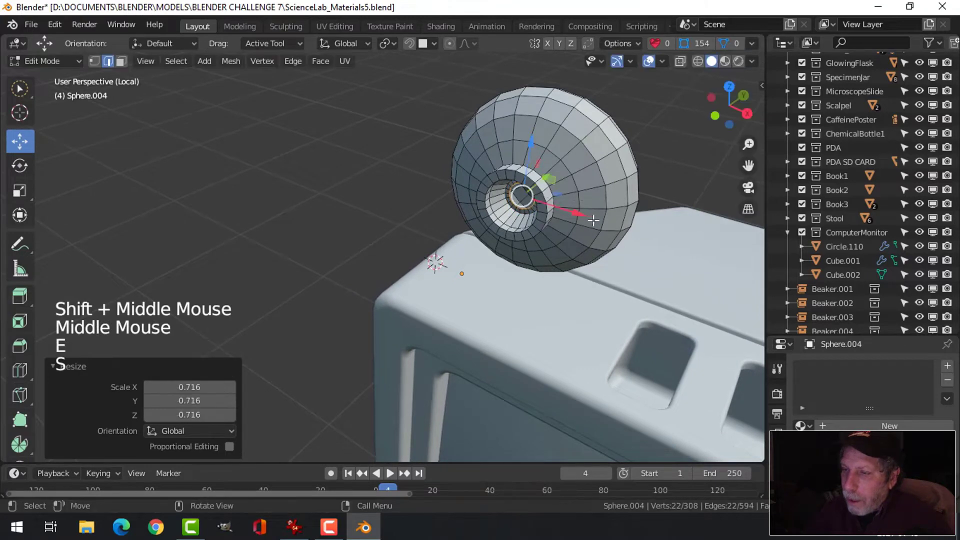
Separate the front part, selected from the recessed inner ring's face loop and grown six times, into its own object
middle_click_drag(593, 220, 525, 210)
key("Tab")
key("Tab")
scroll(508, 220, "up", 2)
key("alt+a")
key("2")
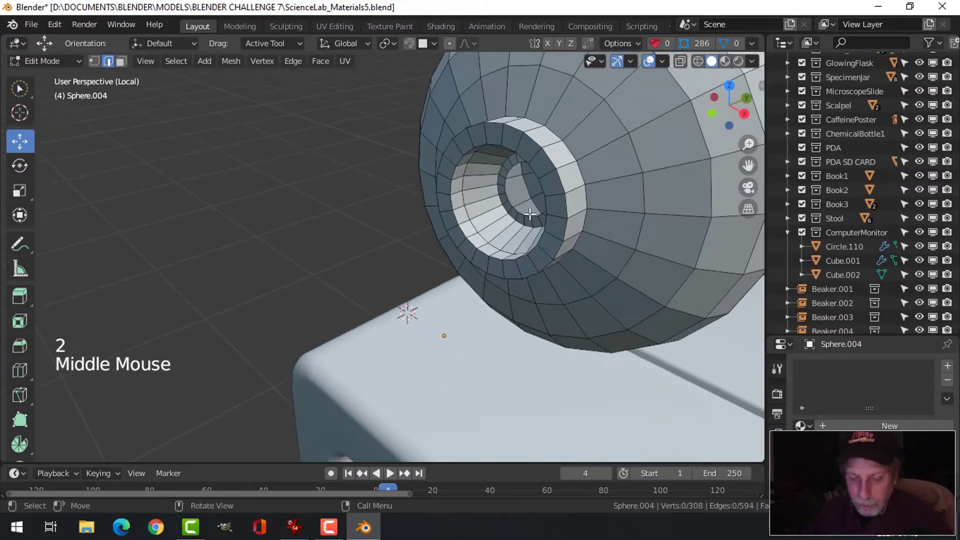
key("3")
left_click(504, 178, "alt+shift")
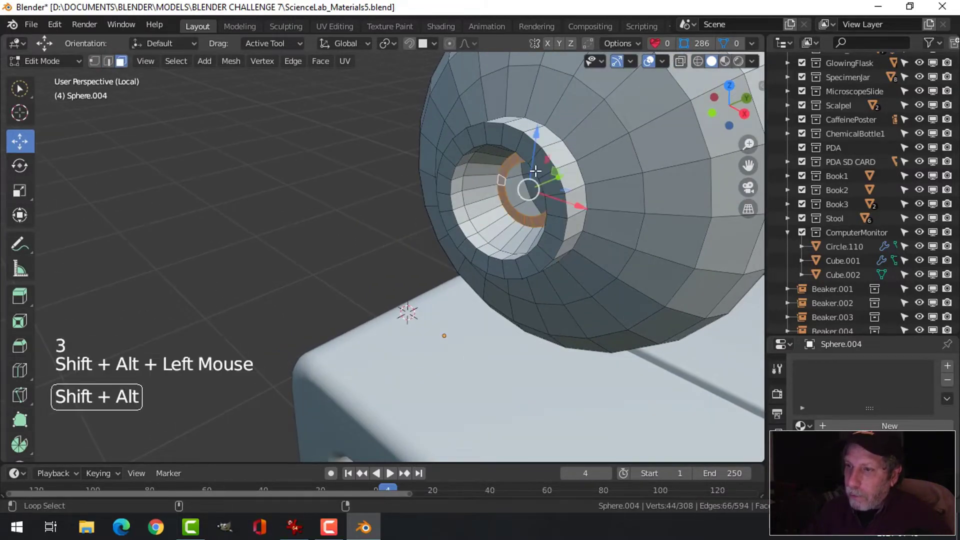
key("ctrl+KP_Add")
key("ctrl+KP_Add")
key("ctrl+KP_Add")
key("ctrl+KP_Add")
key("ctrl+KP_Add")
key("ctrl+KP_Add")
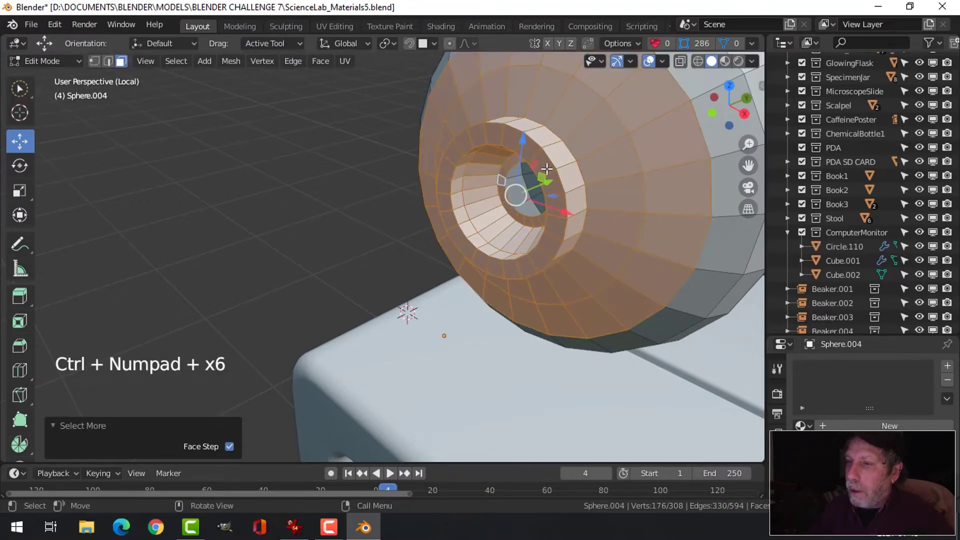
scroll(547, 169, "down", 3)
middle_click_drag(547, 169, 537, 237)
key("p")
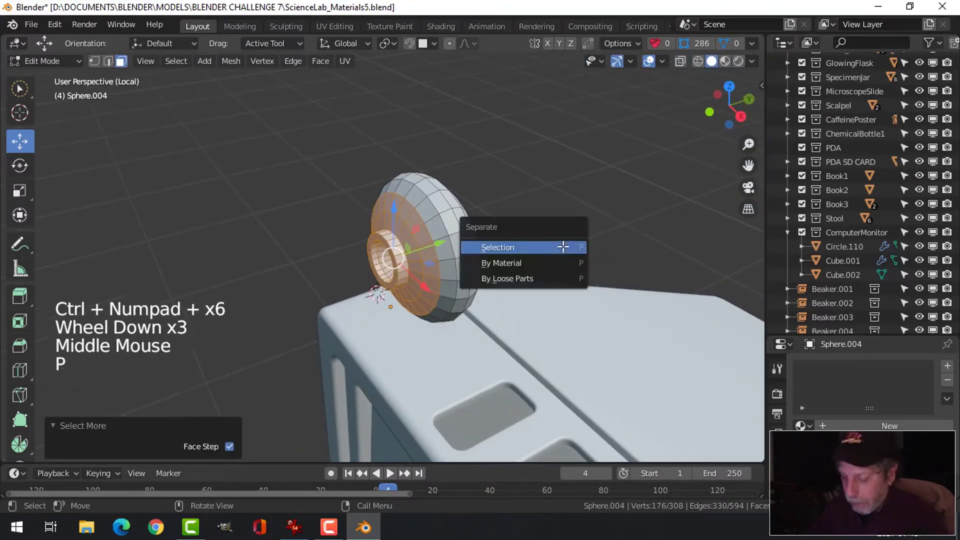
left_click(563, 246)
key("Tab")
scroll(438, 233, "up", 1)
scroll(438, 233, "up", 1)
key("alt+a")
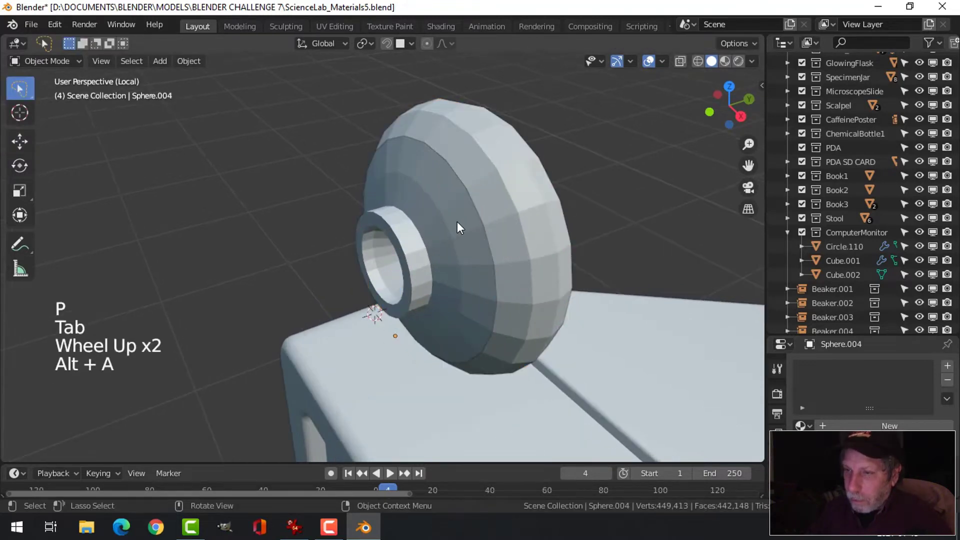
Move the separated front piece forward along Y, clear of the outer shell
left_click(479, 216)
key("Tab")
key("alt+a")
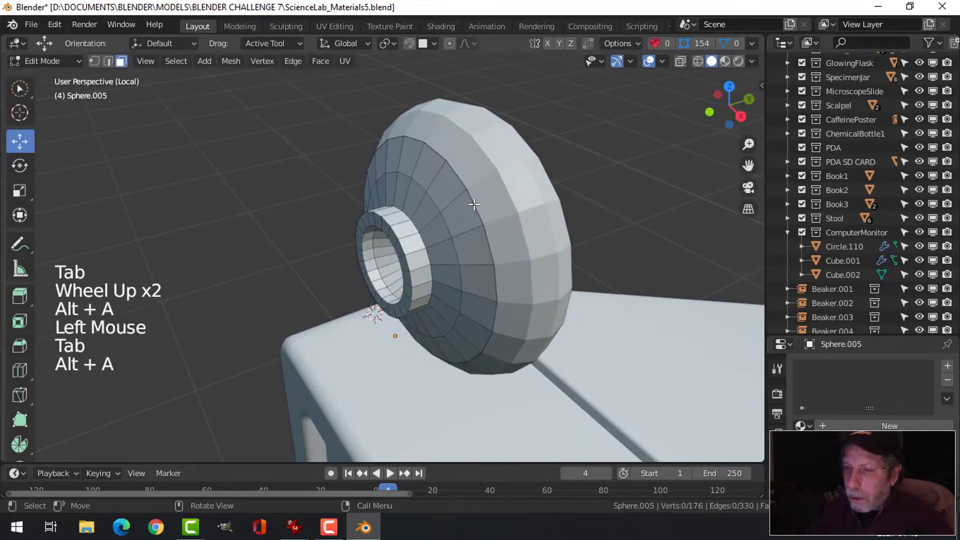
left_click(459, 177, "alt+shift")
middle_click_drag(459, 177, 442, 214)
key("Tab")
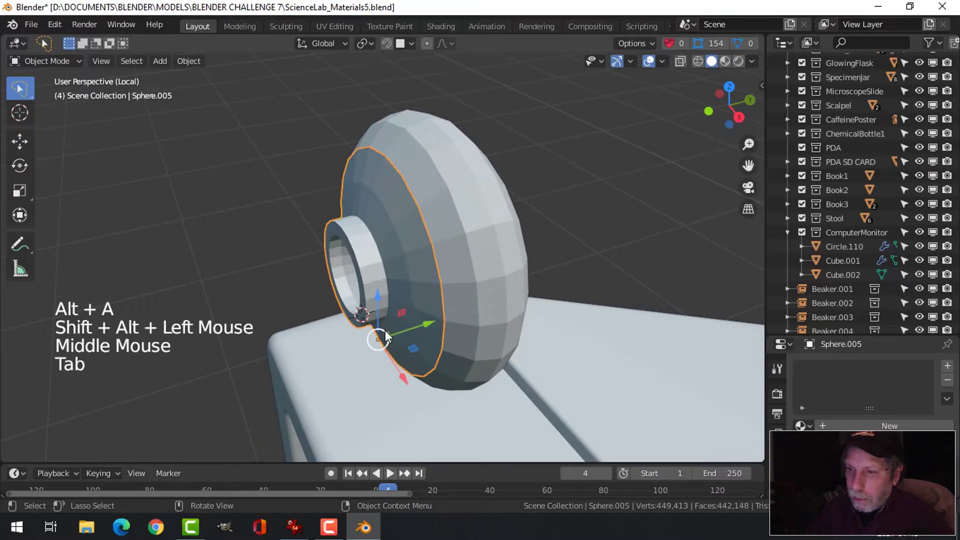
left_click(428, 326)
Extrude the outer shell's front opening edge inward as a thin lip and extrude again back about 0.0031 m along Y
left_click(442, 224)
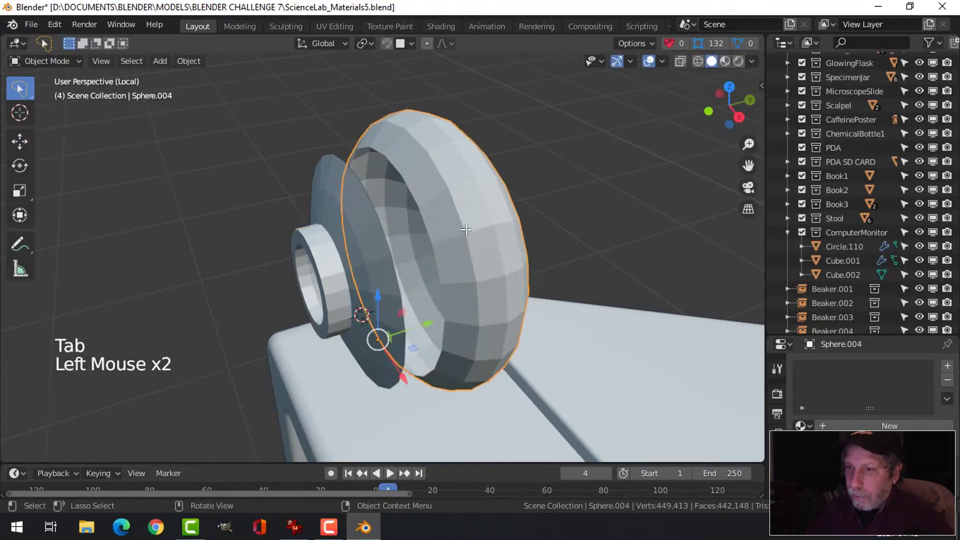
key("Tab")
middle_click_drag(442, 224, 409, 231, "shift")
left_click(409, 231, "alt+shift")
middle_click(409, 231)
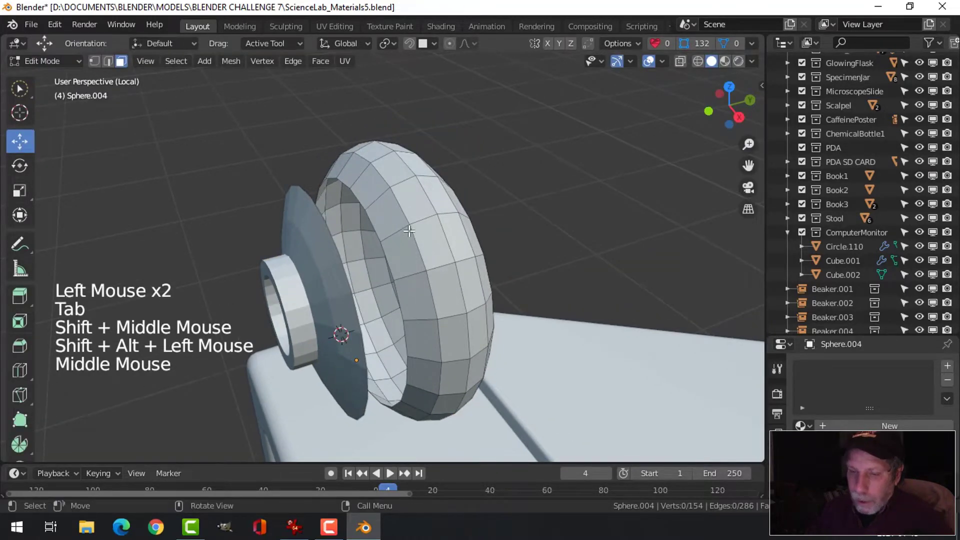
key("2")
left_click(386, 225, "alt+shift")
middle_click_drag(386, 225, 518, 250)
key("e")
key("s")
key("e")
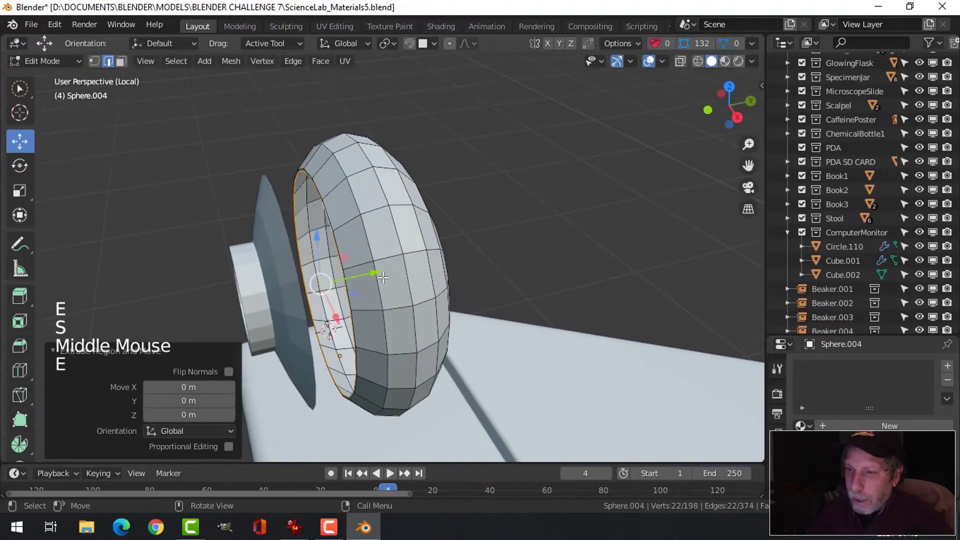
left_click_drag(374, 273, 395, 270)
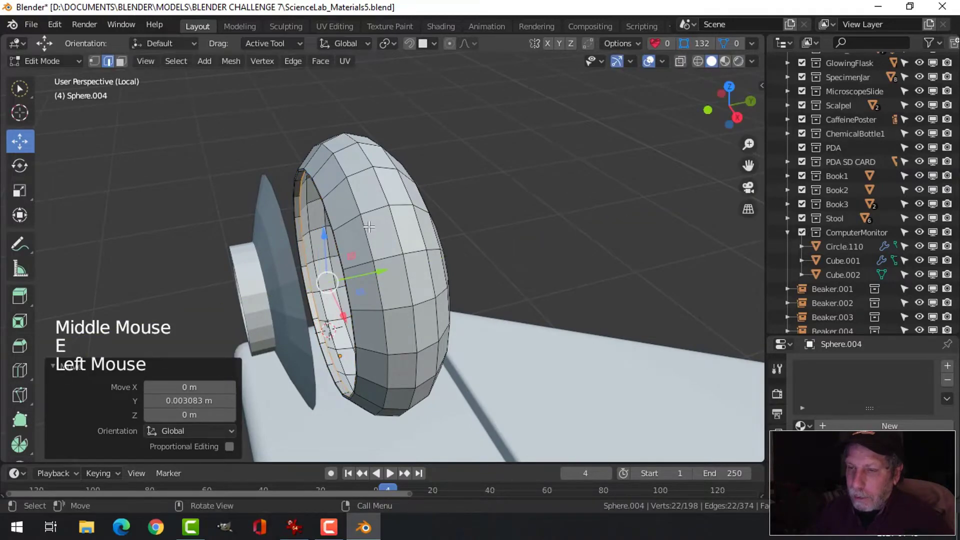
Bevel the edge loop around the outer shell's front opening with a narrow bevel
scroll(368, 227, "up", 2)
key("alt+a")
middle_click_drag(320, 215, 303, 206)
left_click(332, 149, "alt+shift")
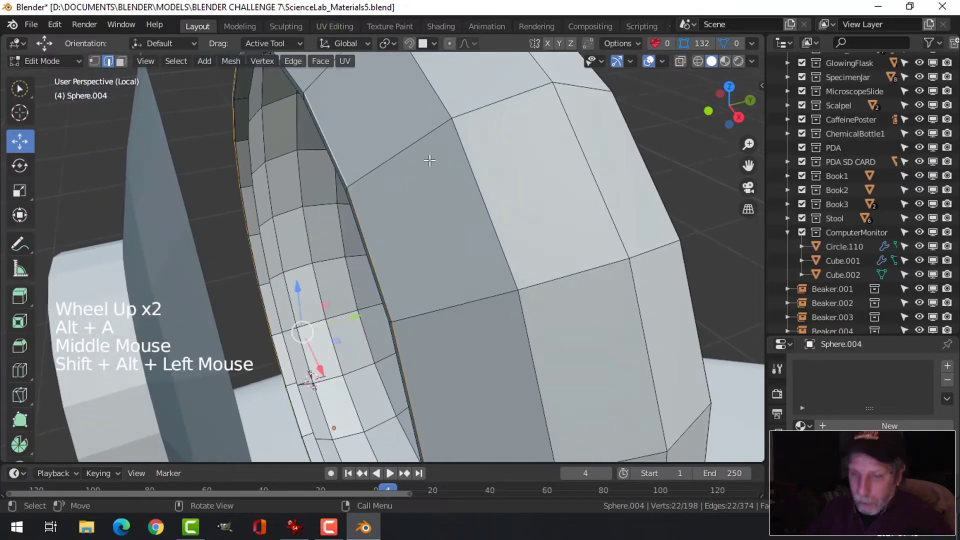
key("ctrl+b")
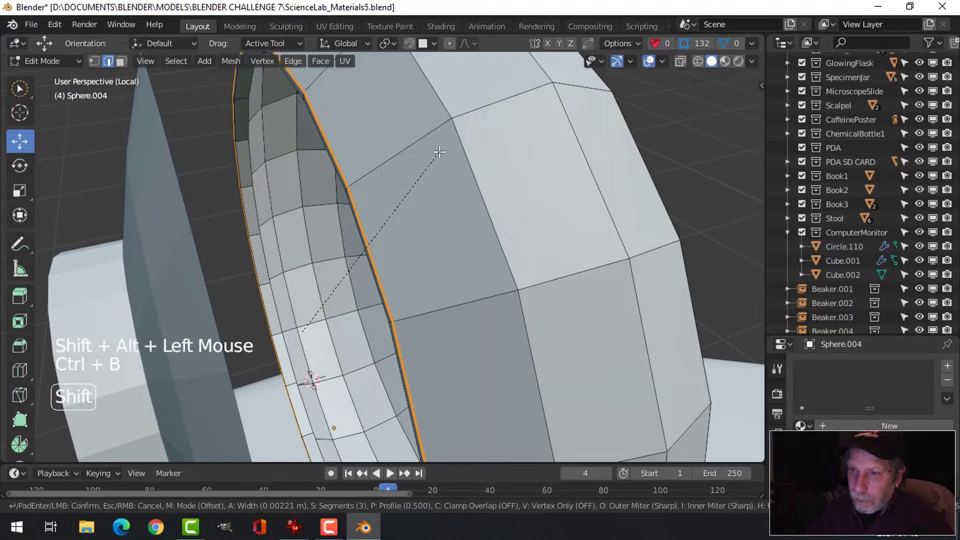
left_click(439, 152)
key("Tab")
scroll(416, 181, "down", 2)
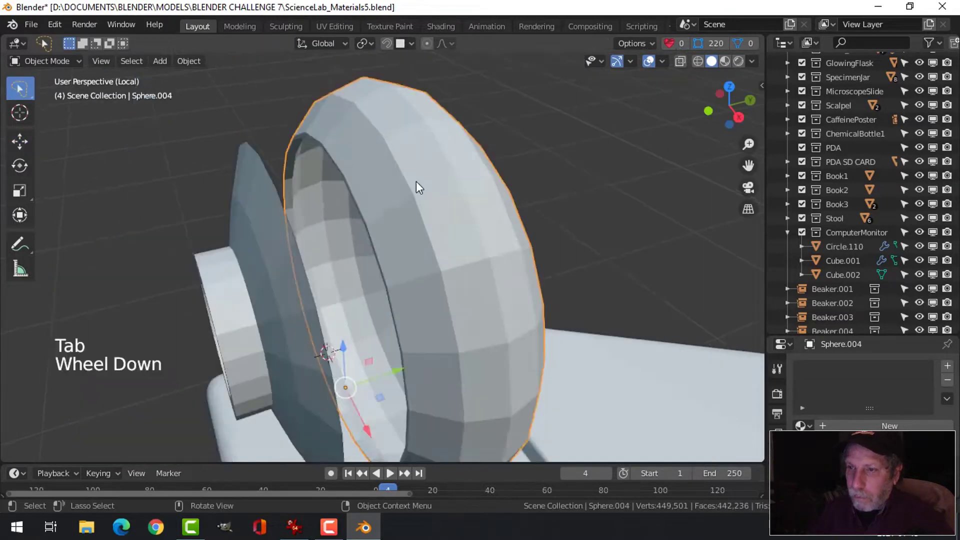
Extrude the front piece's outer rim edge back about 0.0013 m along Y
key("alt+a")
left_click(310, 233)
key("Tab")
middle_click_drag(310, 233, 326, 236)
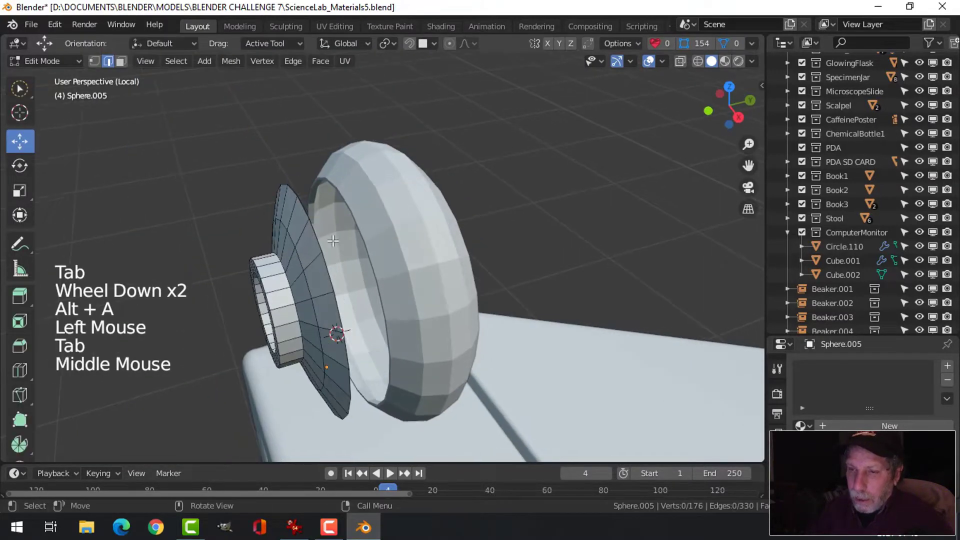
left_click(326, 236, "alt+shift")
key("e")
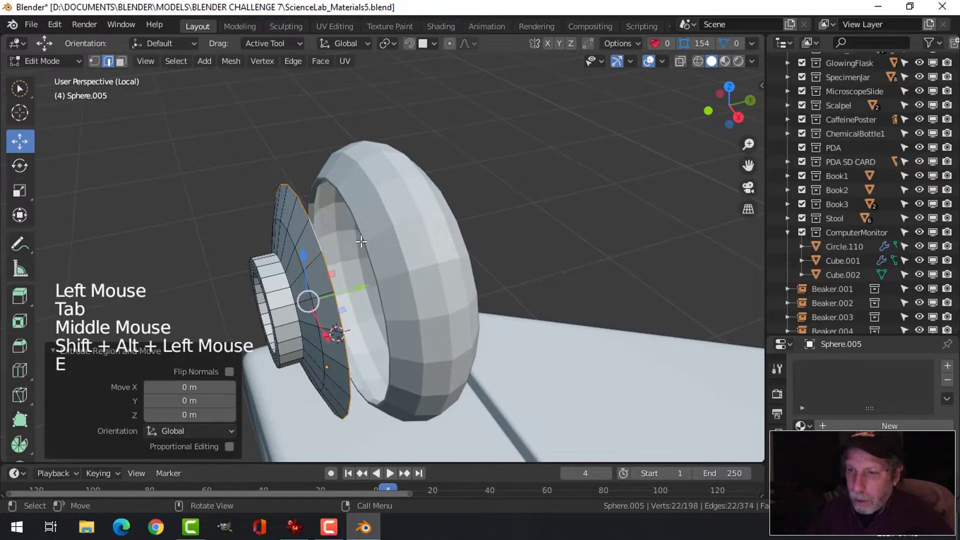
left_click(360, 286)
Bevel the front piece's outer rim edge loop with two segments and an offset of about 0.00404 m
scroll(360, 276, "up", 2)
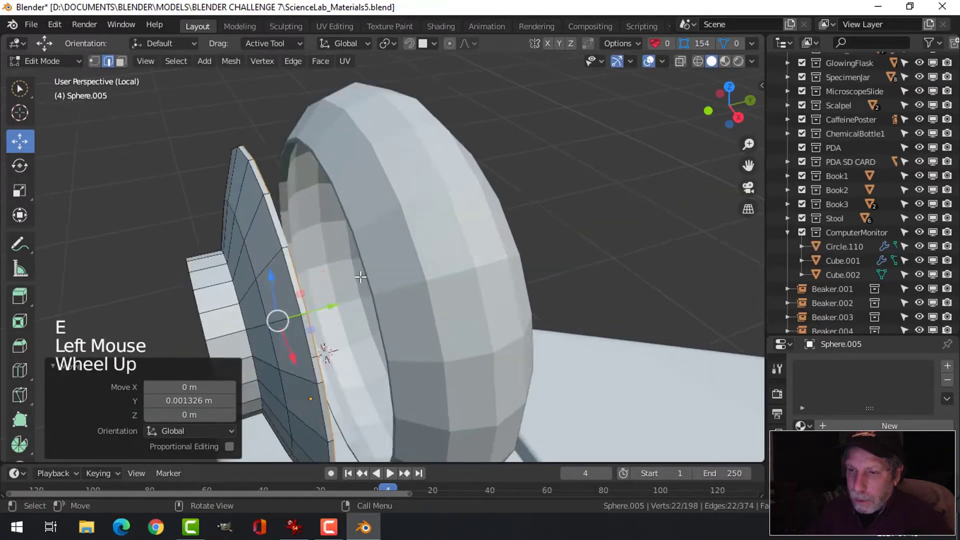
middle_click_drag(360, 276, 402, 265, "shift")
key("alt+a")
left_click(347, 233, "alt+shift")
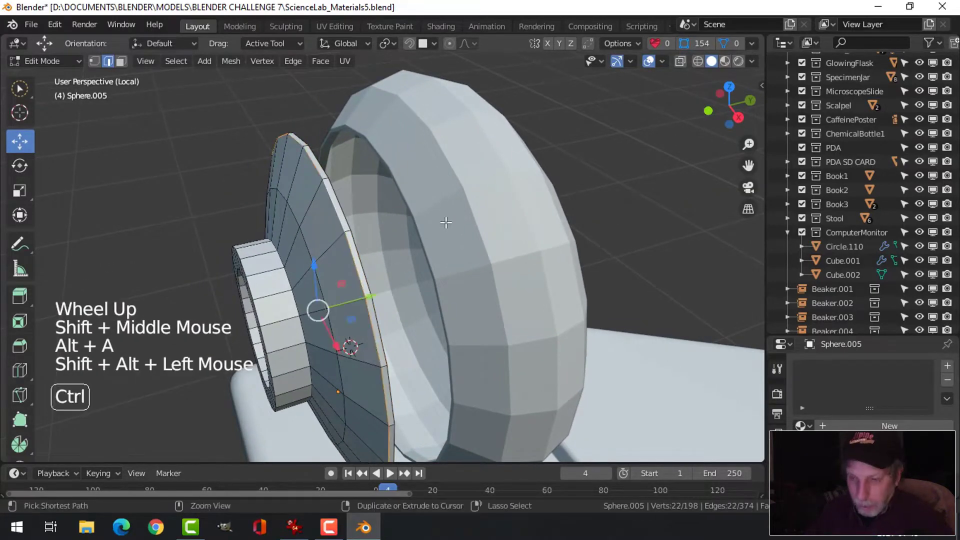
key("ctrl+b")
left_click(432, 229)
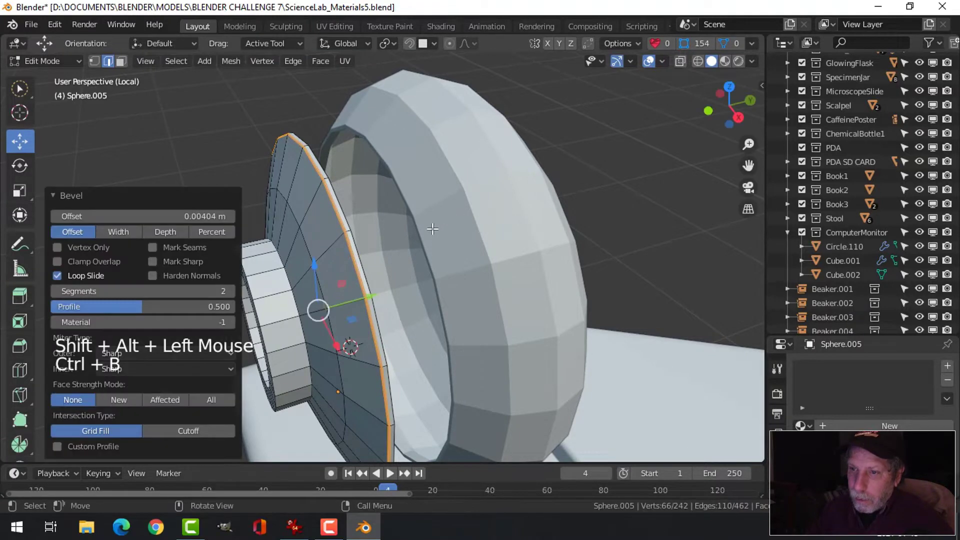
key("Tab")
Move the front piece back along Y until it sits against the outer shell's opening
left_click_drag(388, 374, 420, 366)
key("alt+a")
scroll(425, 301, "down", 2)
middle_click_drag(425, 301, 436, 275)
Add a level 1 subdivision surface to both the outer shell and the front piece, and shade them smooth
left_click(463, 246)
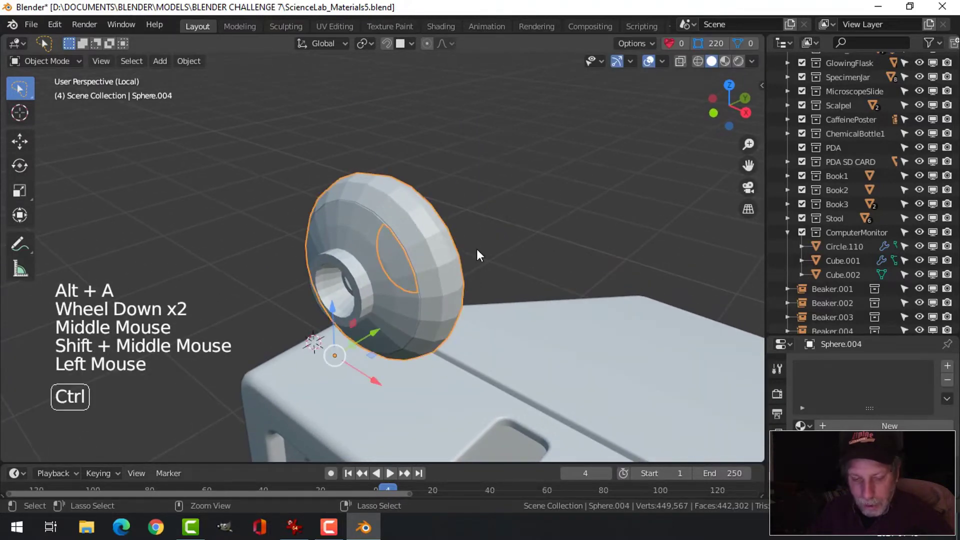
key("ctrl+1")
left_click(351, 231)
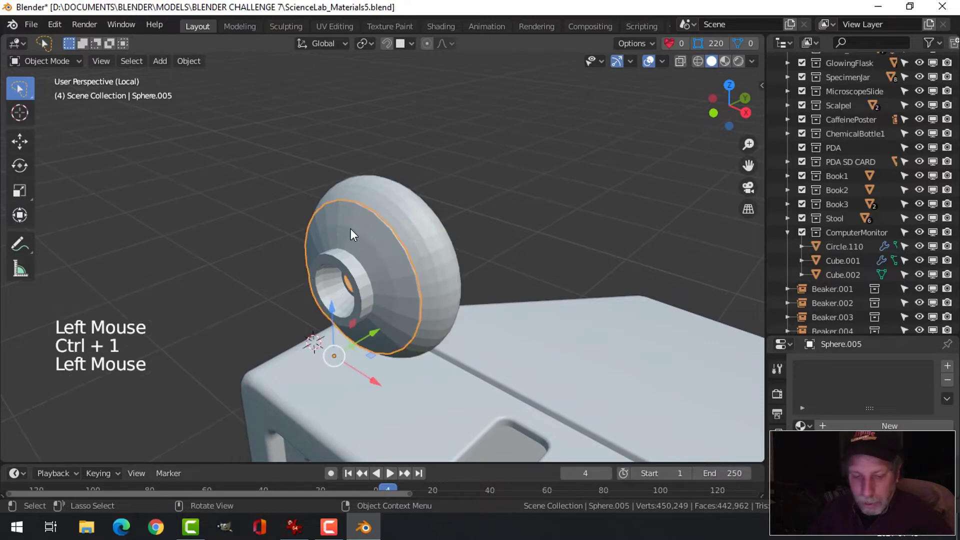
key("ctrl+1")
right_click(350, 229)
left_click(350, 229)
left_click(395, 210)
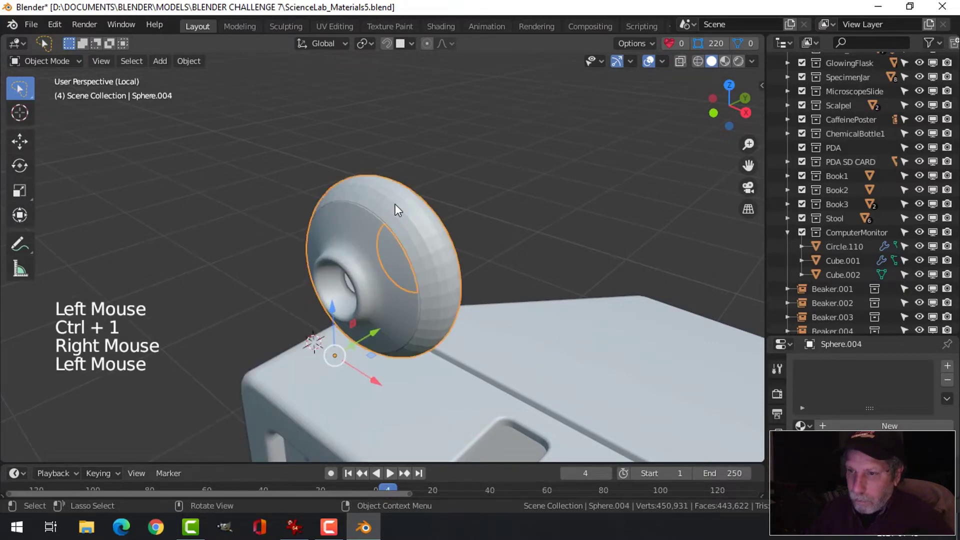
right_click(394, 205)
left_click(396, 205)
key("alt+a")
Add a loop cut on the front piece around the base of the collar and slide it toward the collar
middle_click_drag(421, 259, 373, 239)
scroll(452, 237, "down", 1)
scroll(397, 275, "up", 2)
left_click(381, 272)
key("Tab")
key("alt+a")
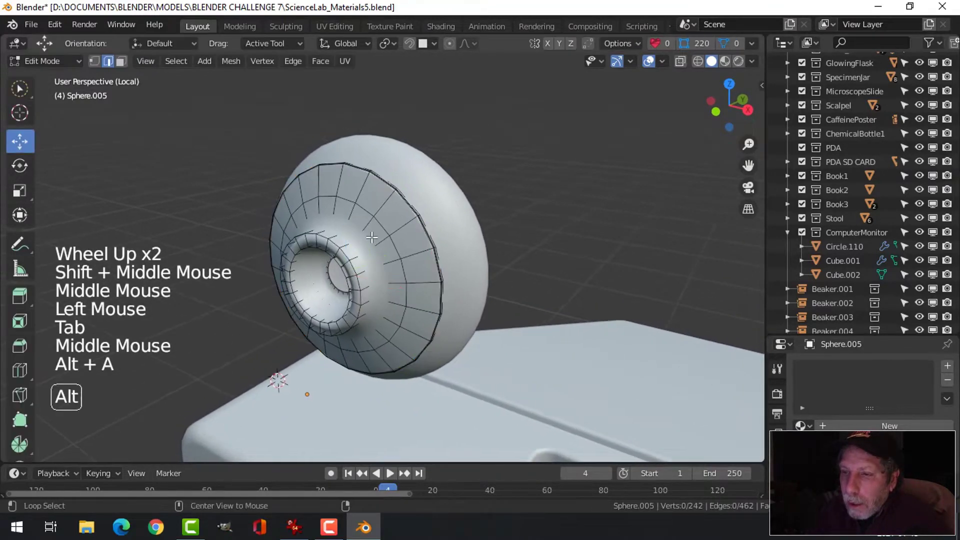
key("ctrl+r")
left_click(370, 236)
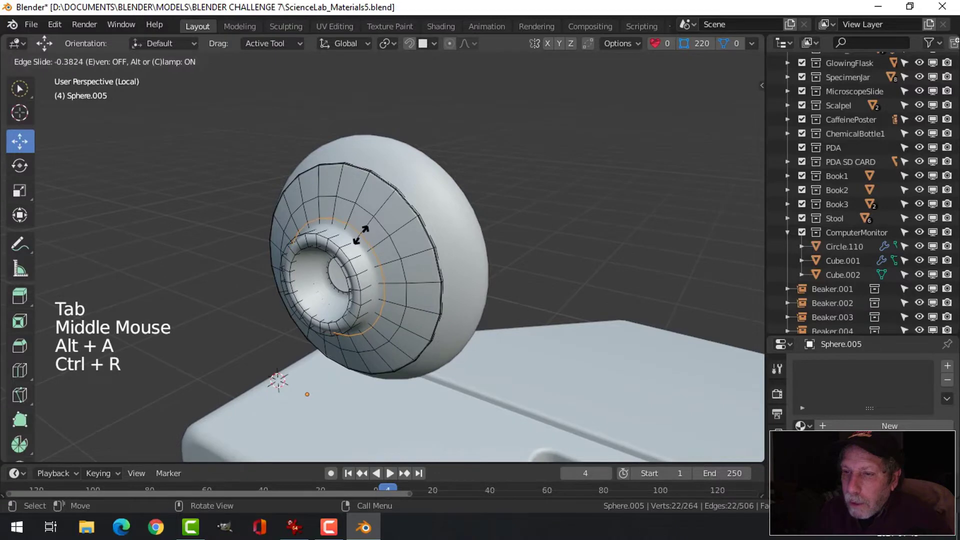
left_click(359, 239)
key("alt+a")
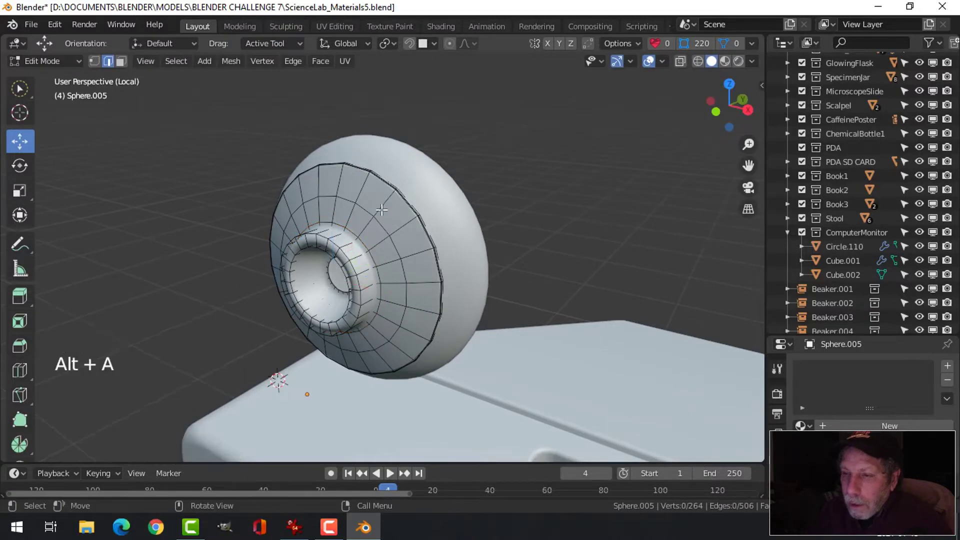
middle_click_drag(382, 210, 392, 212)
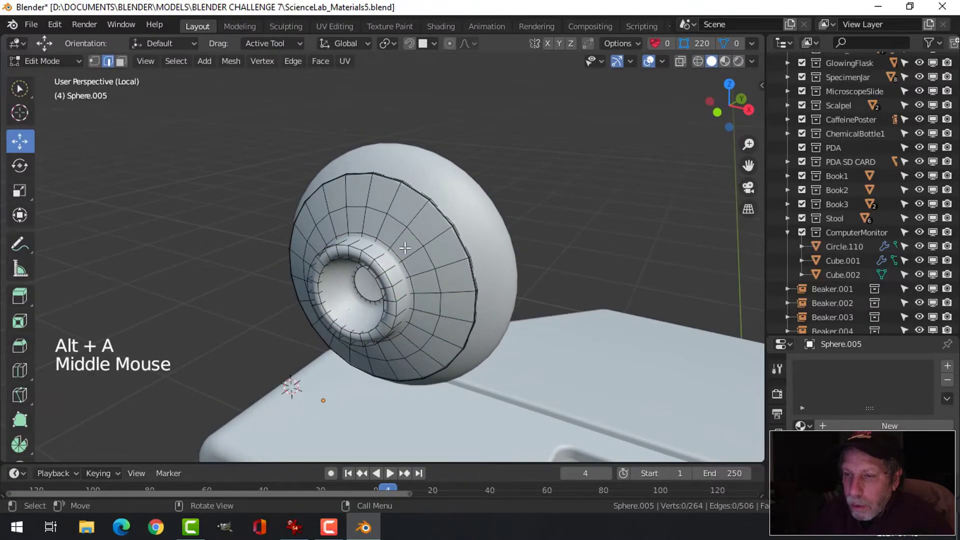
Add a loop cut inside the collar's recessed wall and slide it to a factor of -0.404
scroll(405, 248, "down", 1)
middle_click_drag(405, 247, 350, 235)
scroll(370, 240, "up", 1)
middle_click_drag(350, 235, 331, 231)
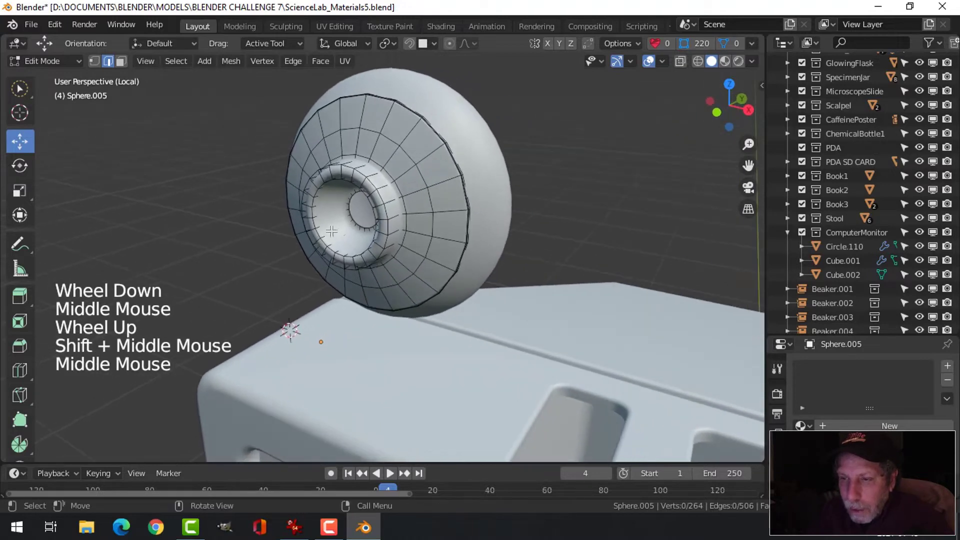
key("ctrl+r")
left_click(326, 218)
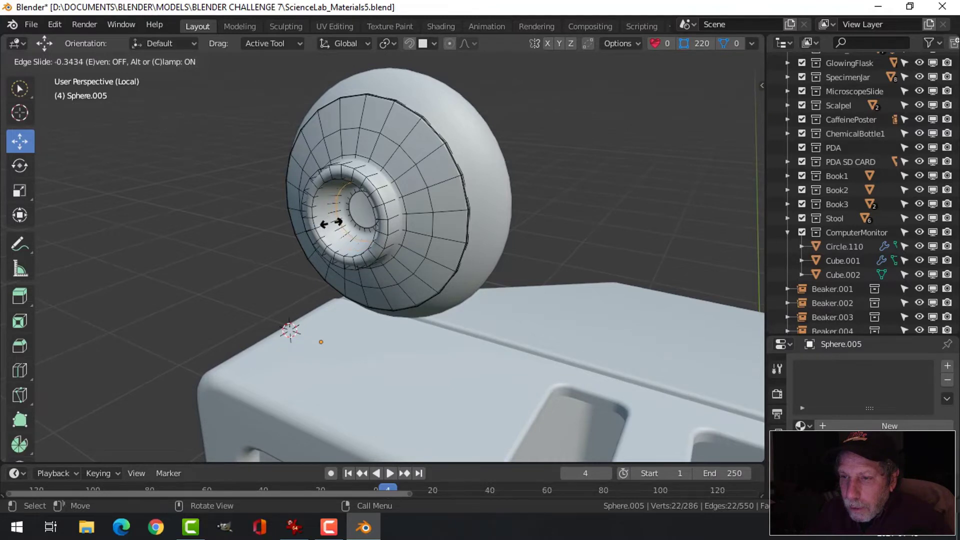
left_click(331, 223)
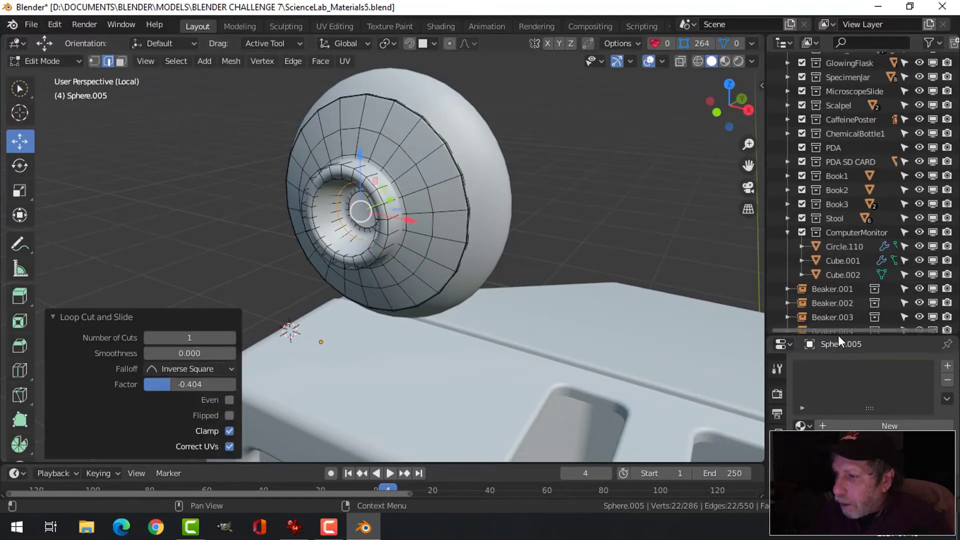
Turn off viewport display of the front piece's subdivision modifier
left_click_drag(838, 335, 830, 216)
left_click(777, 396)
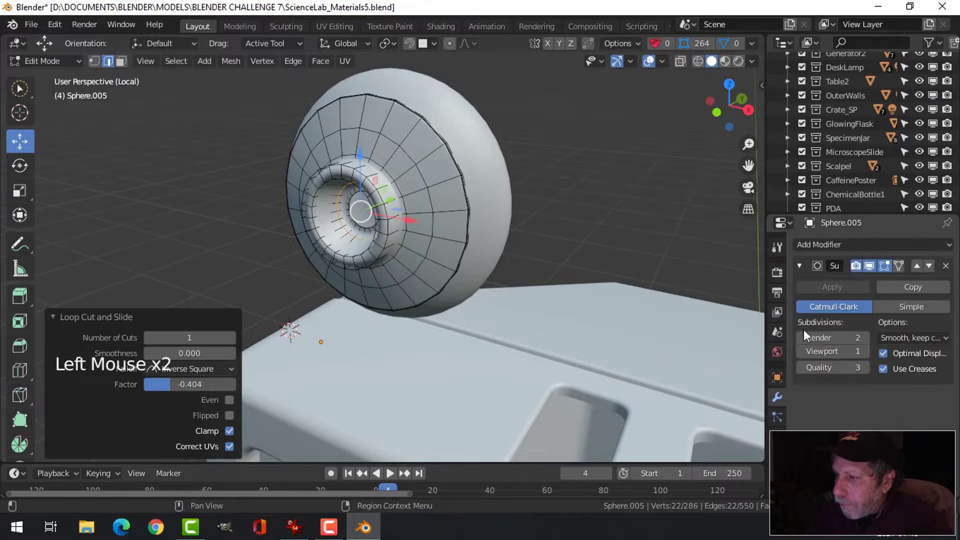
left_click(868, 266)
Add another loop cut in the collar's recessed wall and slide it toward the front lip
scroll(317, 240, "up", 2)
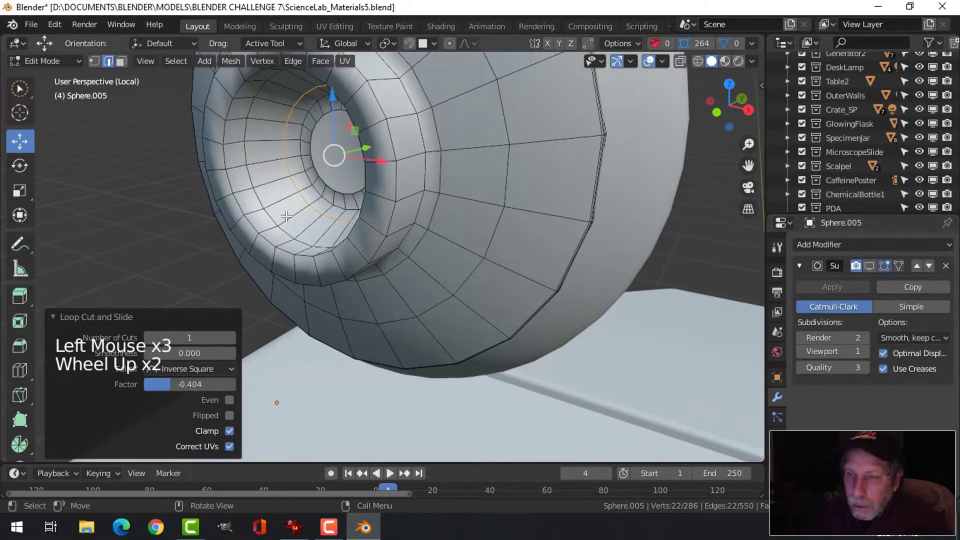
key("ctrl+r")
left_click(243, 195)
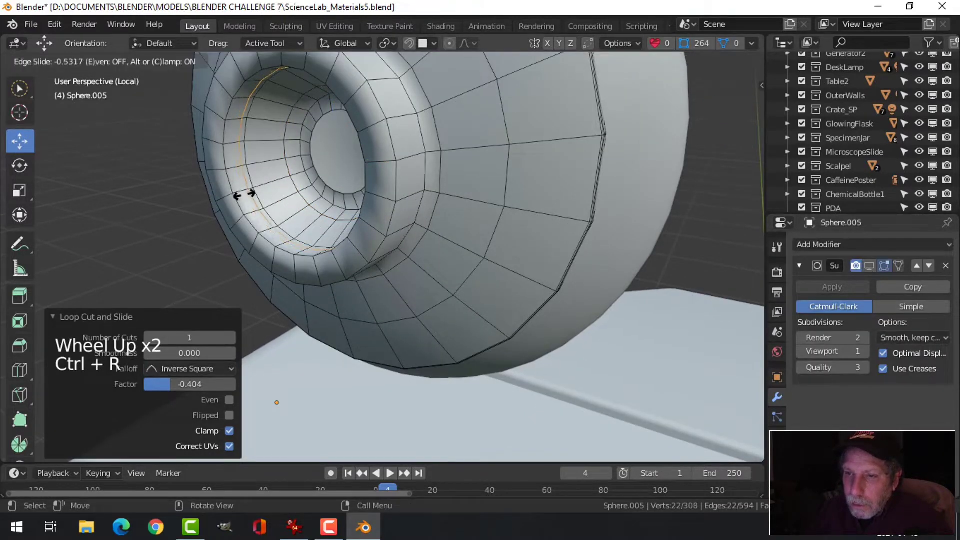
left_click(248, 195)
key("Tab")
scroll(300, 203, "down", 2)
key("alt+a")
middle_click_drag(315, 221, 335, 199)
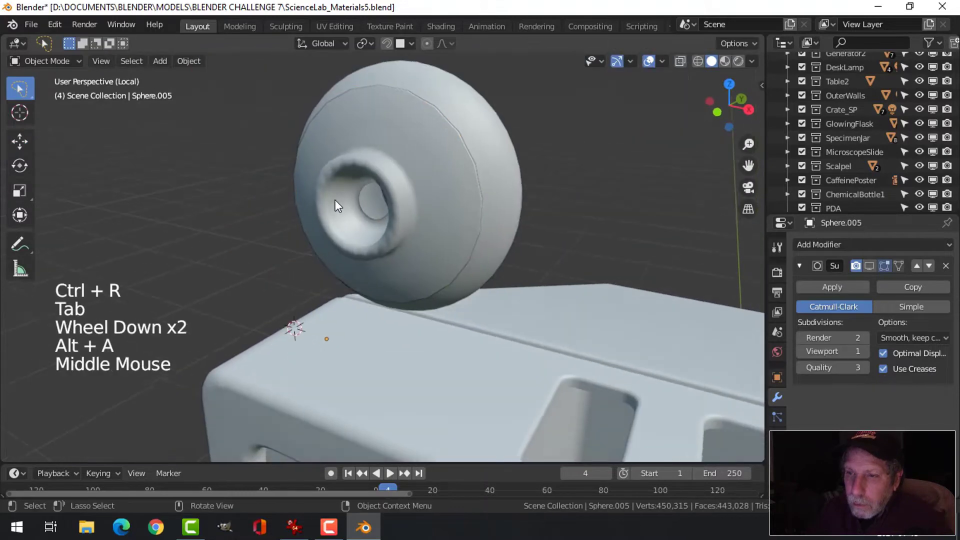
Scale the two innermost face rings of the collar's recess on the front piece to 0.869
left_click(378, 208)
scroll(338, 203, "up", 2)
key("Tab")
key("alt+a")
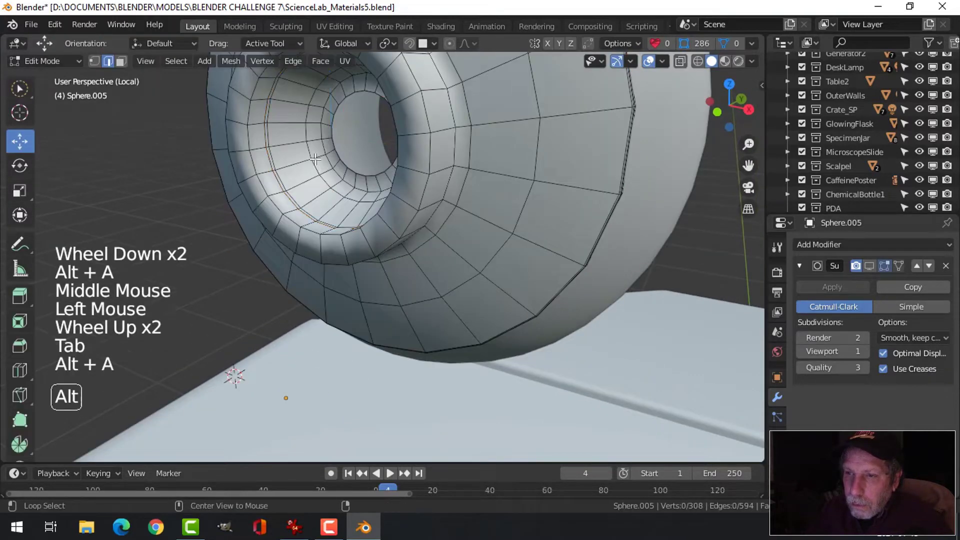
middle_click_drag(310, 159, 316, 180)
middle_click_drag(316, 180, 358, 188)
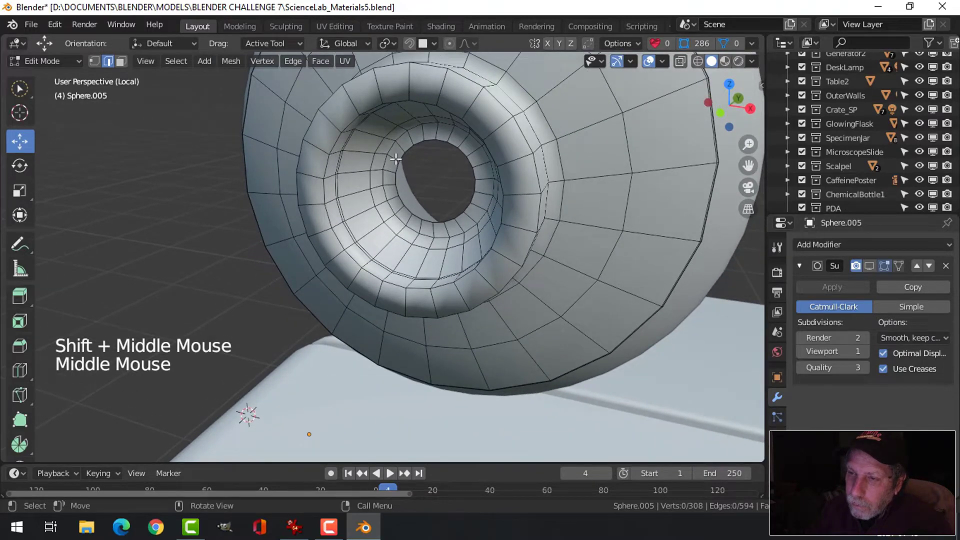
middle_click_drag(419, 144, 543, 170)
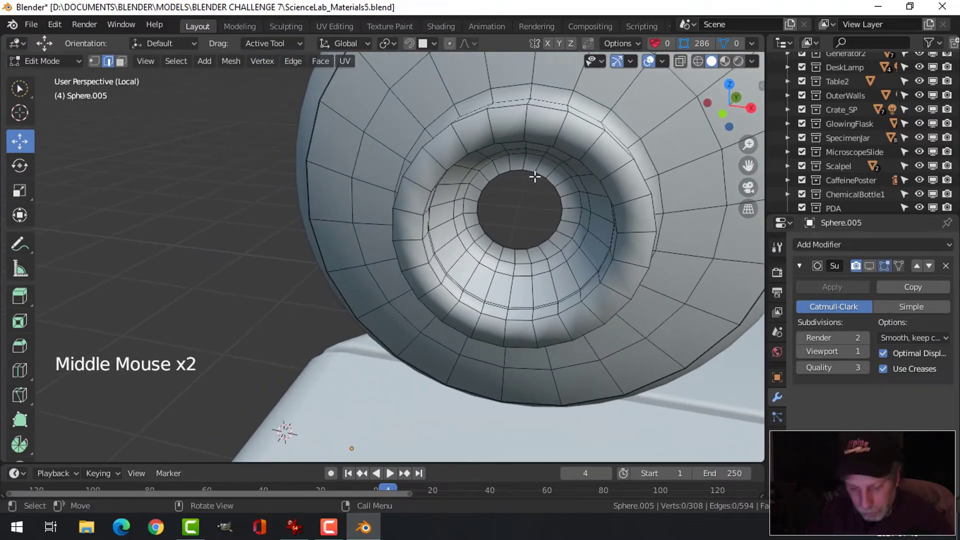
key("3")
left_click(518, 168, "alt+shift")
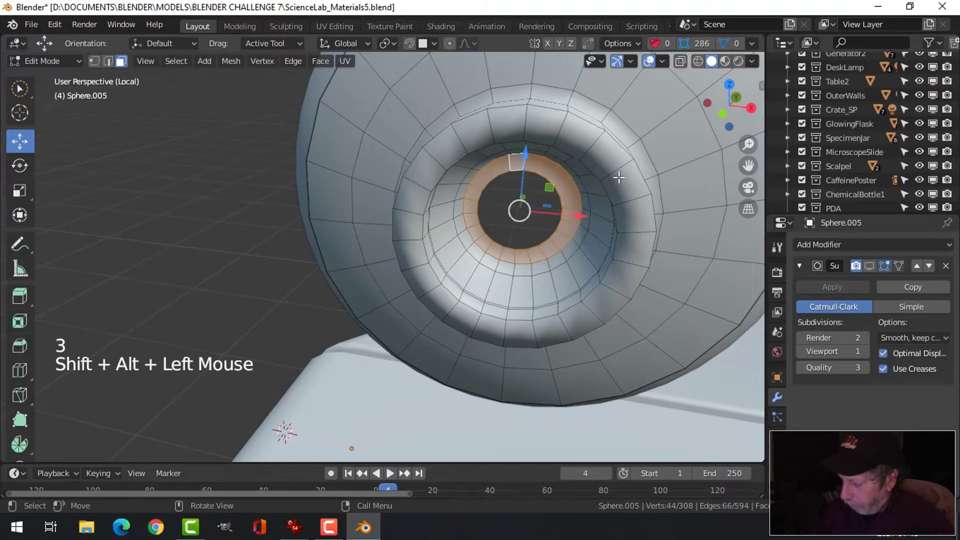
key("ctrl+KP_Add")
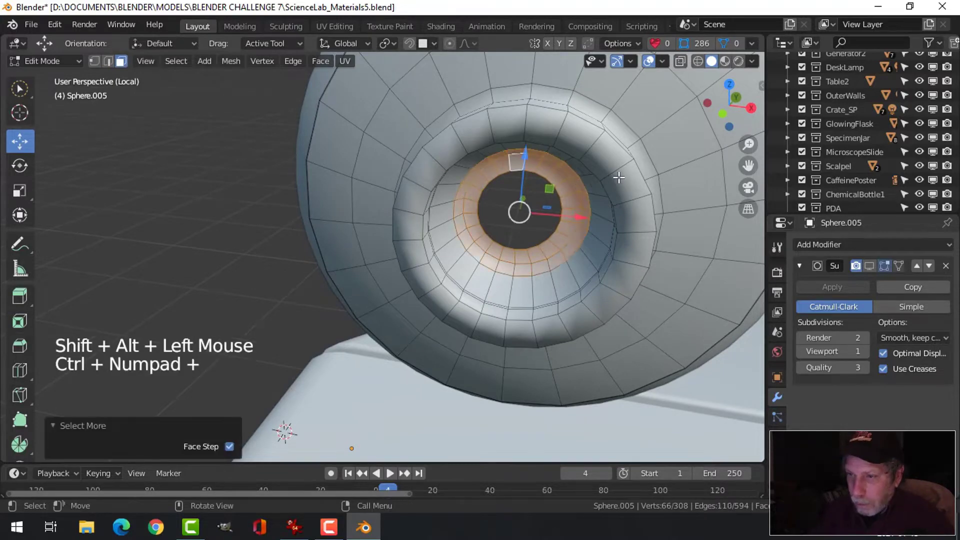
key("s")
left_click(620, 209)
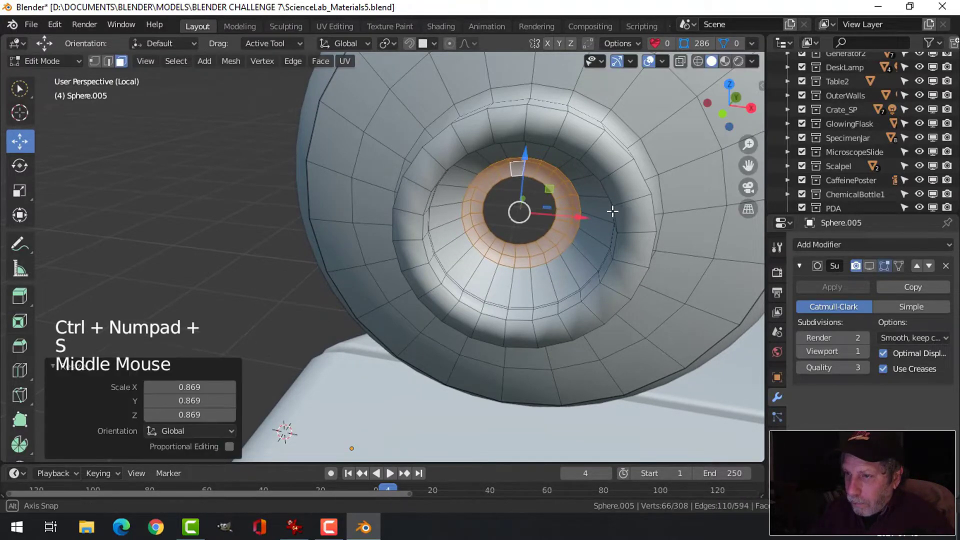
middle_click_drag(610, 210, 380, 214)
key("alt+a")
key("Tab")
key("alt+a")
Select six 2×2 face patches around the collar, two above, two beside and two below, and inset them about 0.03 m
middle_click_drag(462, 210, 385, 166)
left_click(479, 170)
key("Tab")
key("alt+a")
key("KP_1")
scroll(460, 200, "up", 2)
scroll(416, 156, "up", 2)
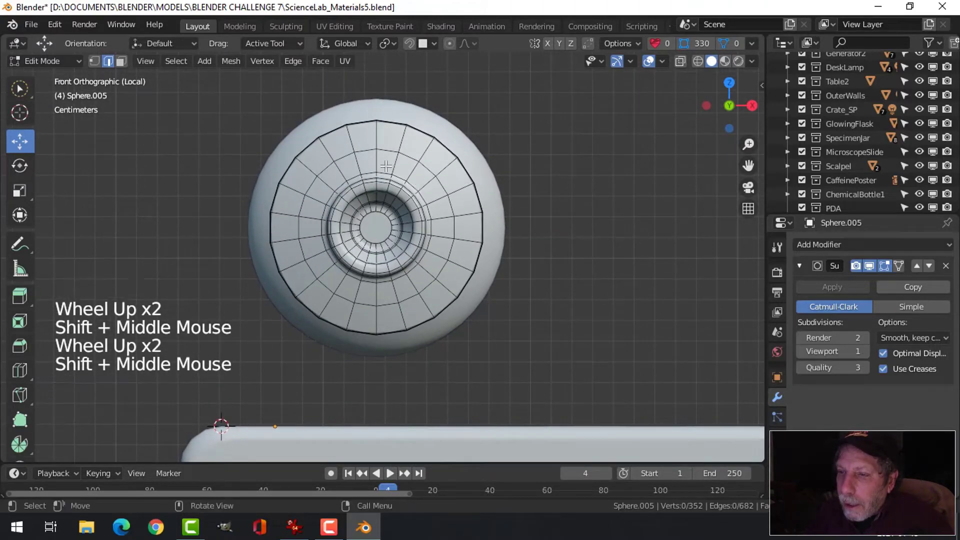
key("3")
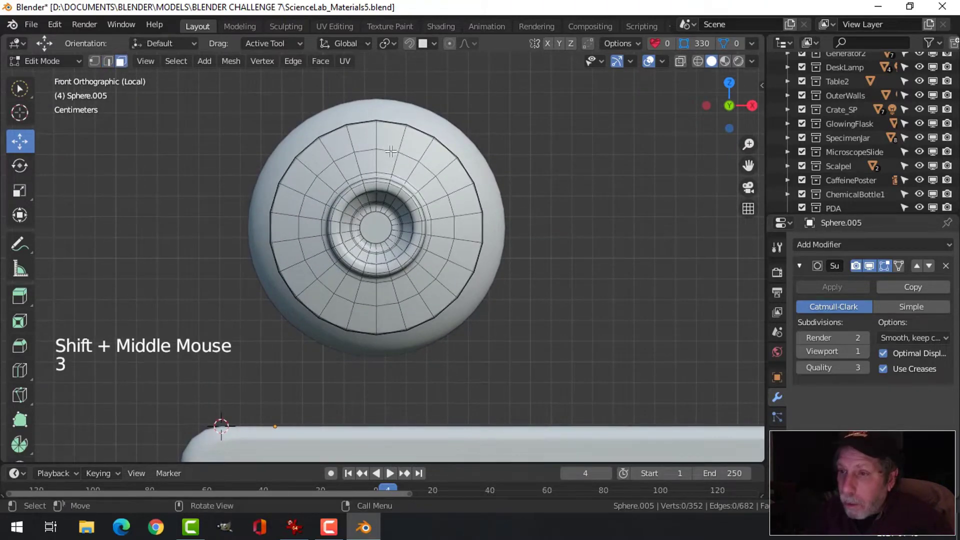
key("c")
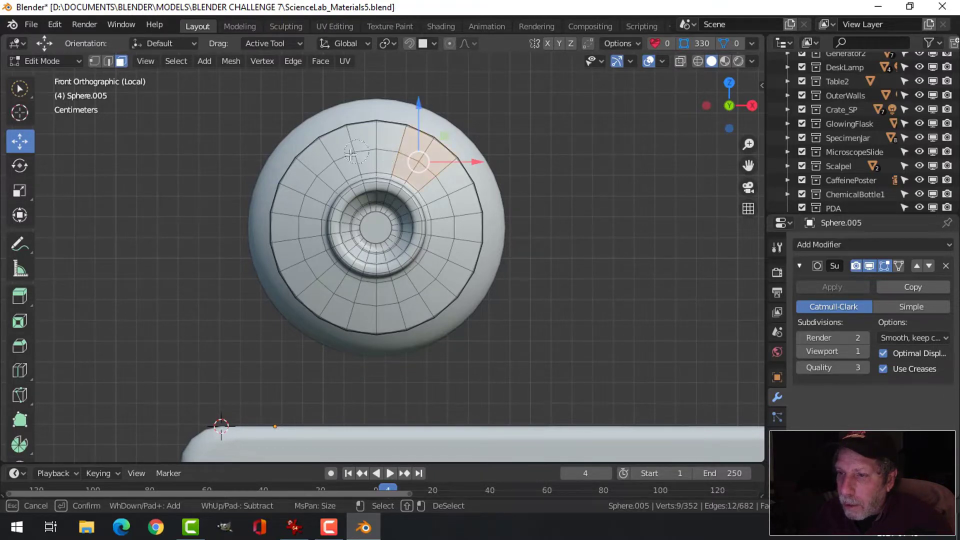
left_click(330, 163)
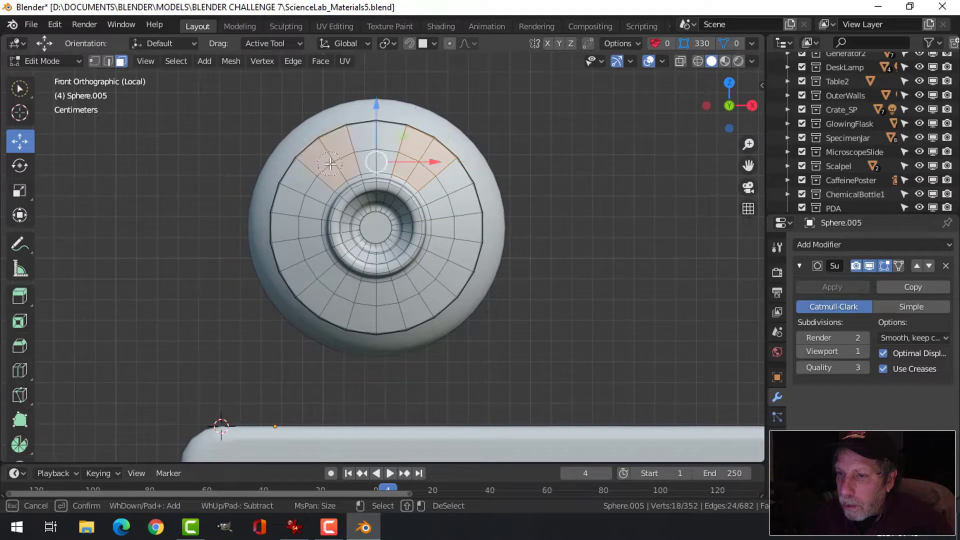
left_click(455, 219)
left_click(302, 221)
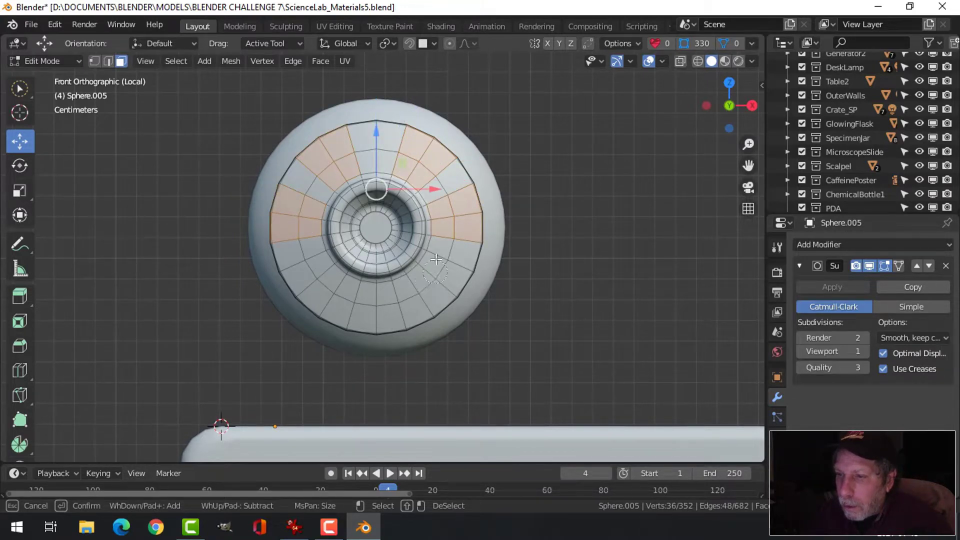
left_click(430, 277)
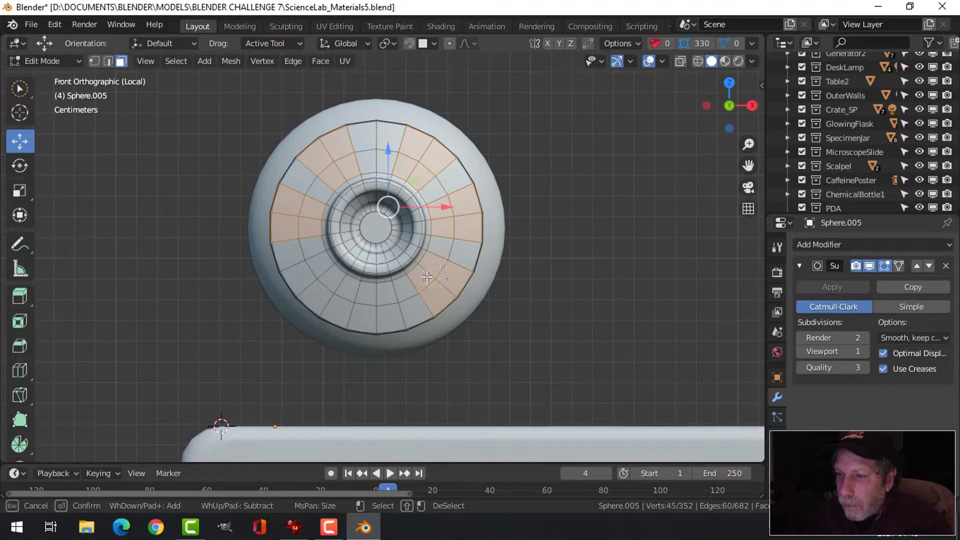
left_click(311, 279)
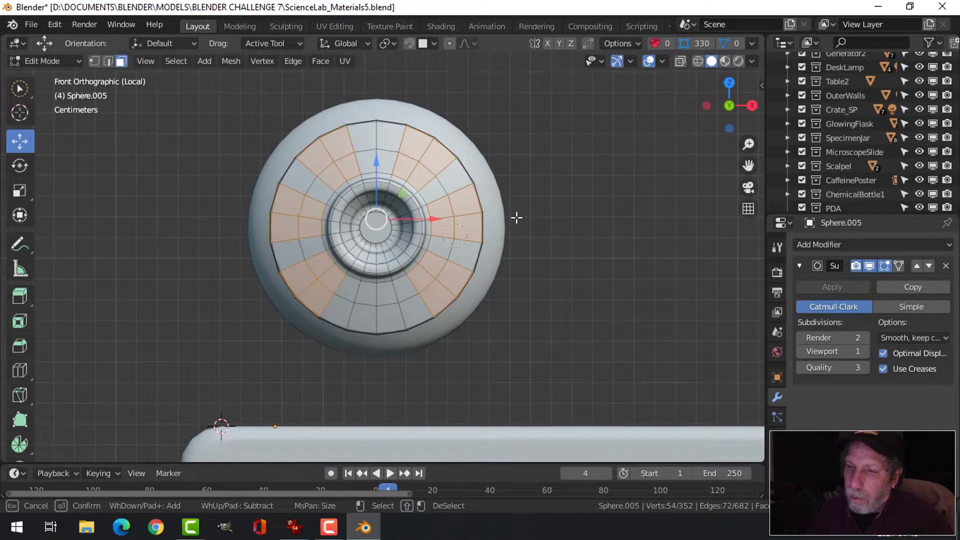
key("Escape")
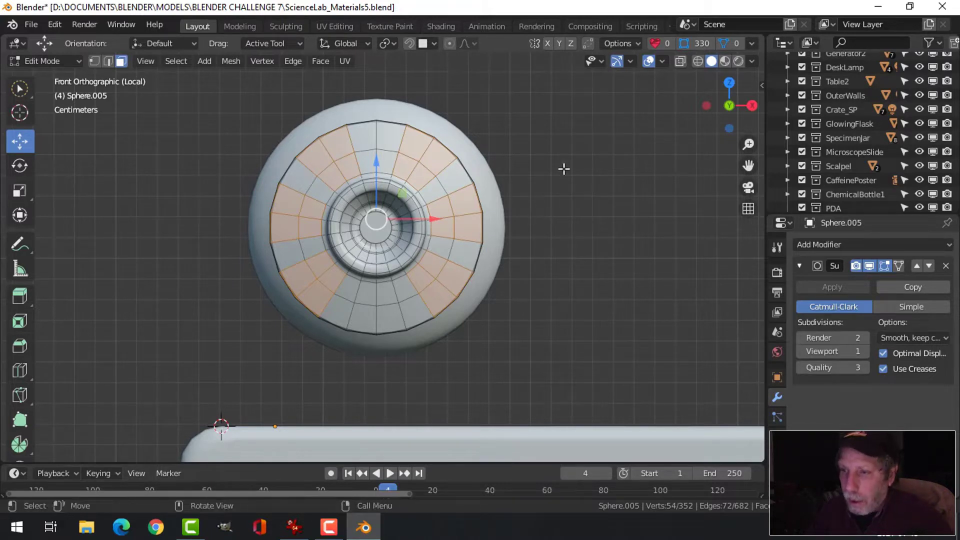
key("i")
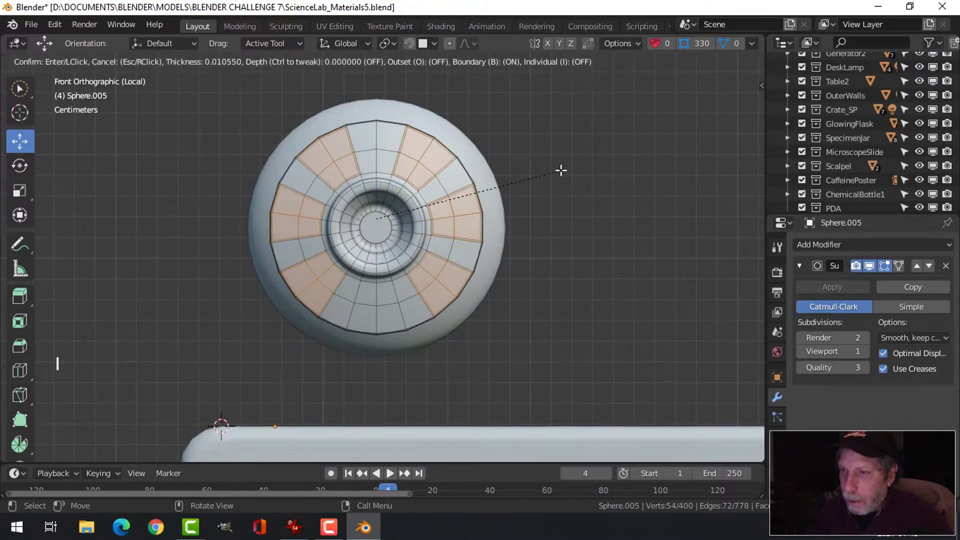
key("shift")
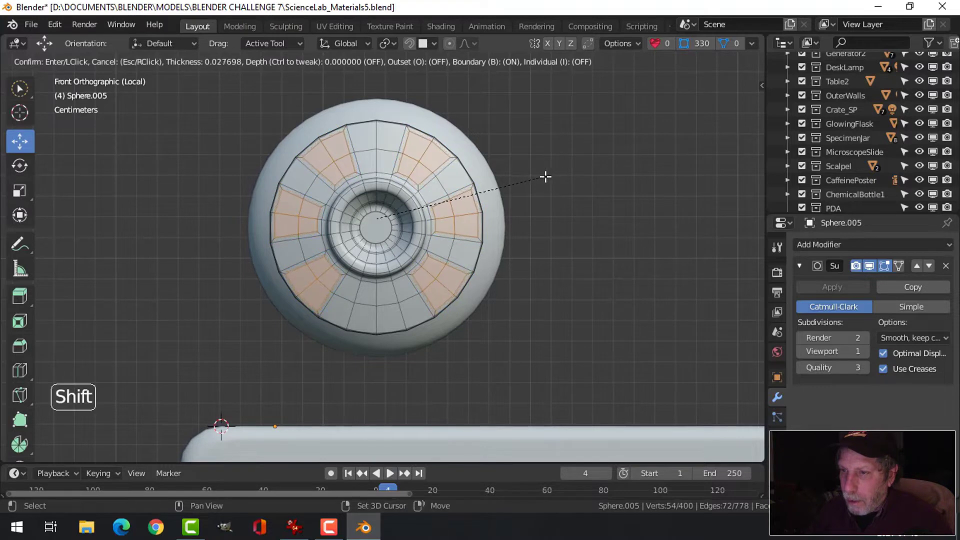
left_click(544, 177)
Round the six patches into circles with LoopTools and scale them about their individual origins to 0.734
left_click(389, 43)
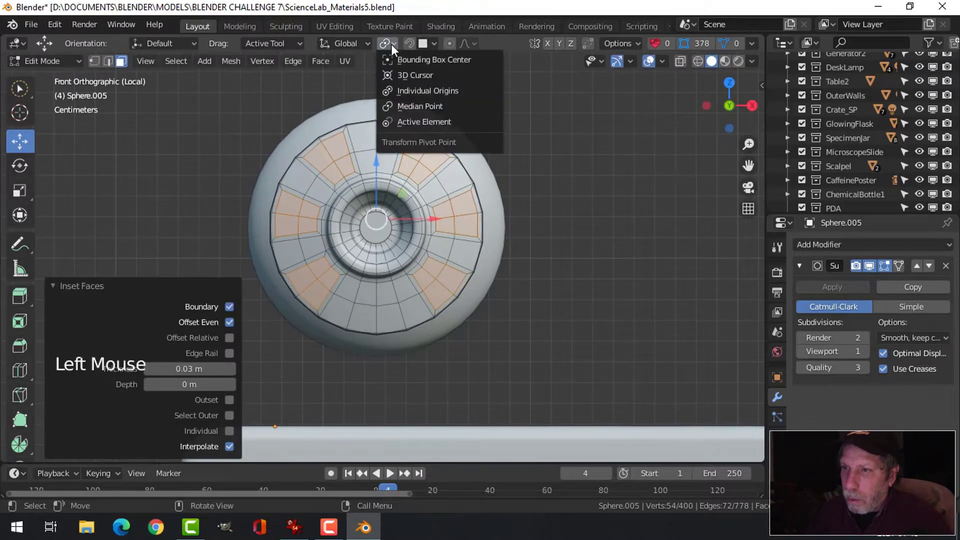
right_click(408, 158)
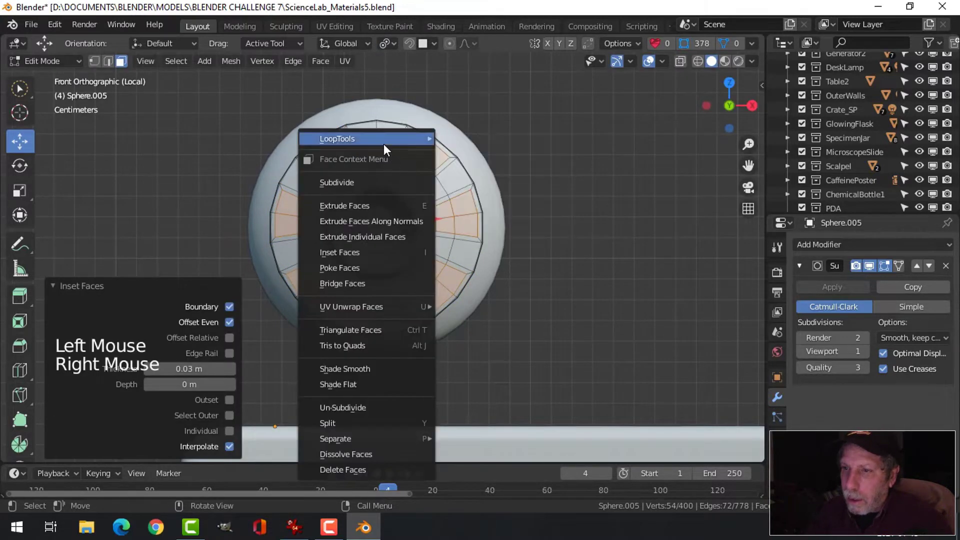
mouse_move(384, 143)
left_click(459, 151)
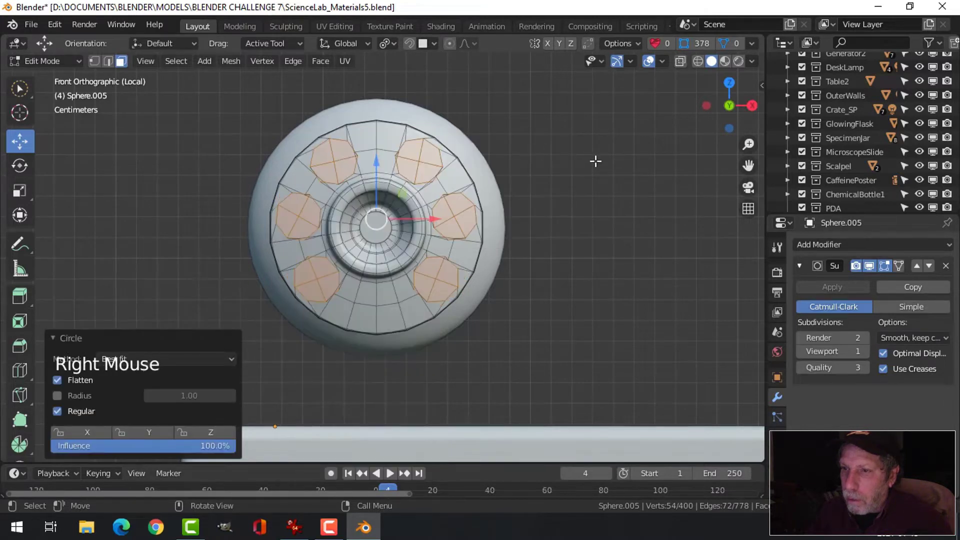
key("s")
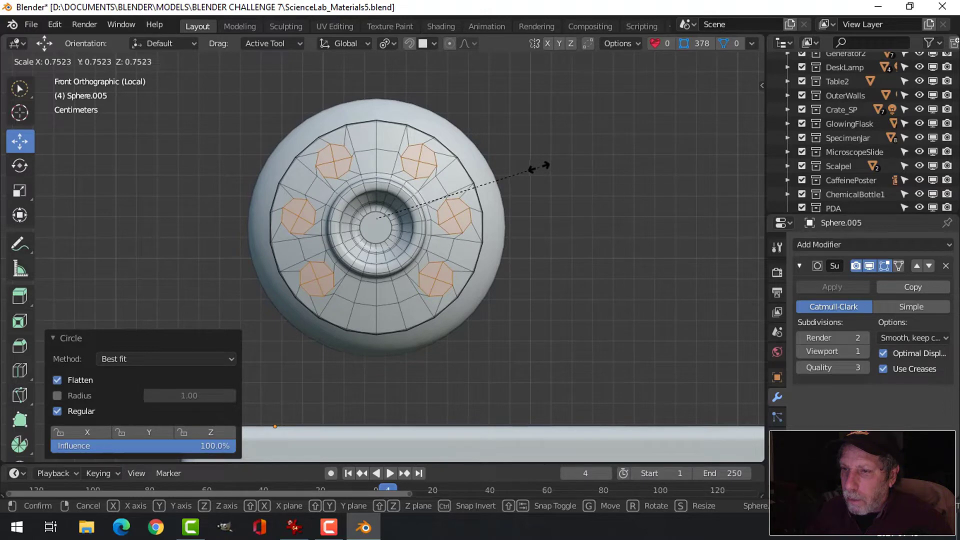
left_click(534, 167)
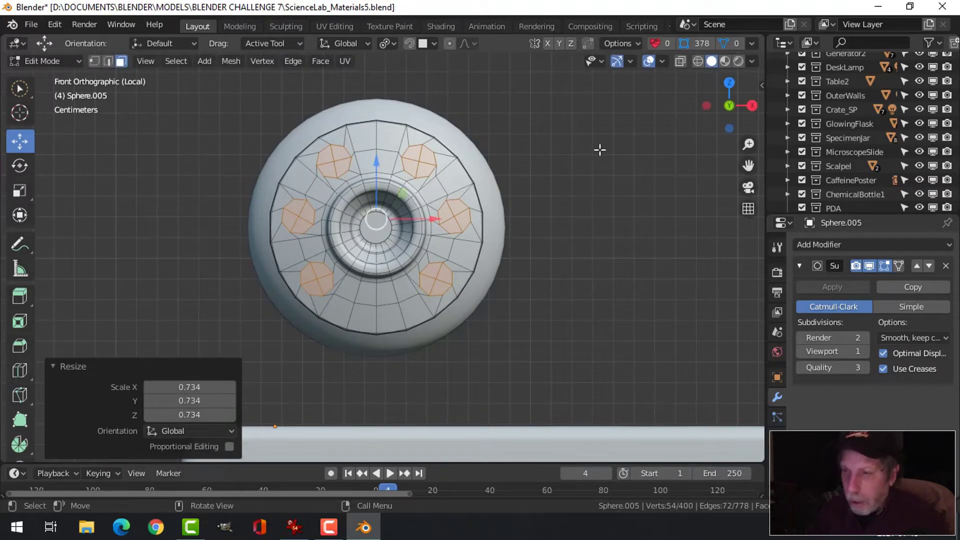
Inset the six circular patches slightly and extrude them inward to form shallow round recesses
key("i")
key("shift")
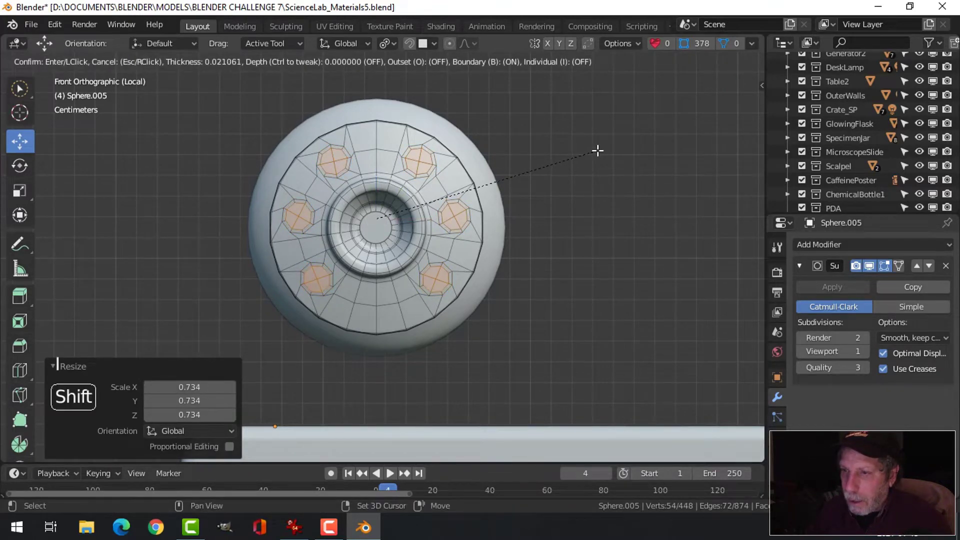
left_click(604, 148)
middle_click_drag(604, 148, 501, 218)
key("e")
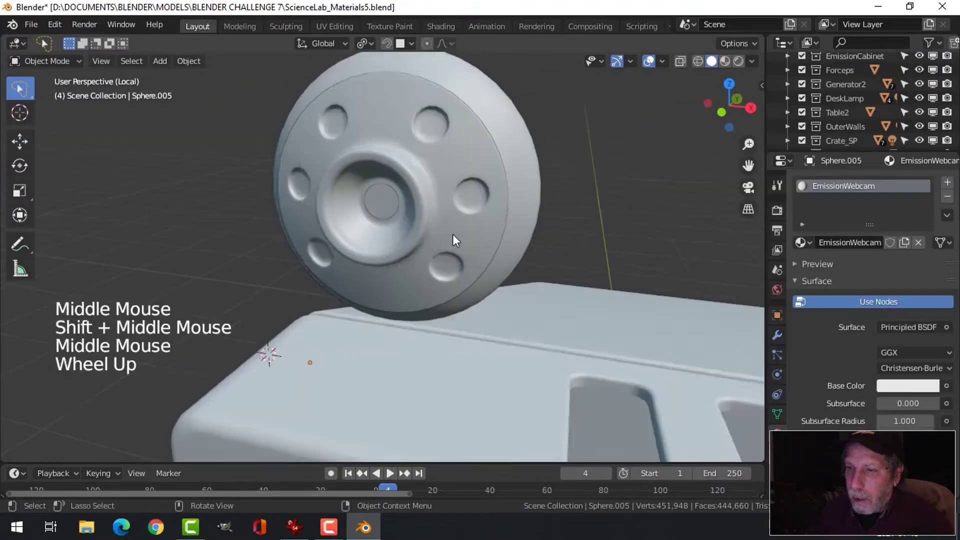
Duplicate the edge loop around the collar's central hole and move the copy forward along Y by about 0.003 m
middle_click_drag(452, 234, 410, 178, "shift")
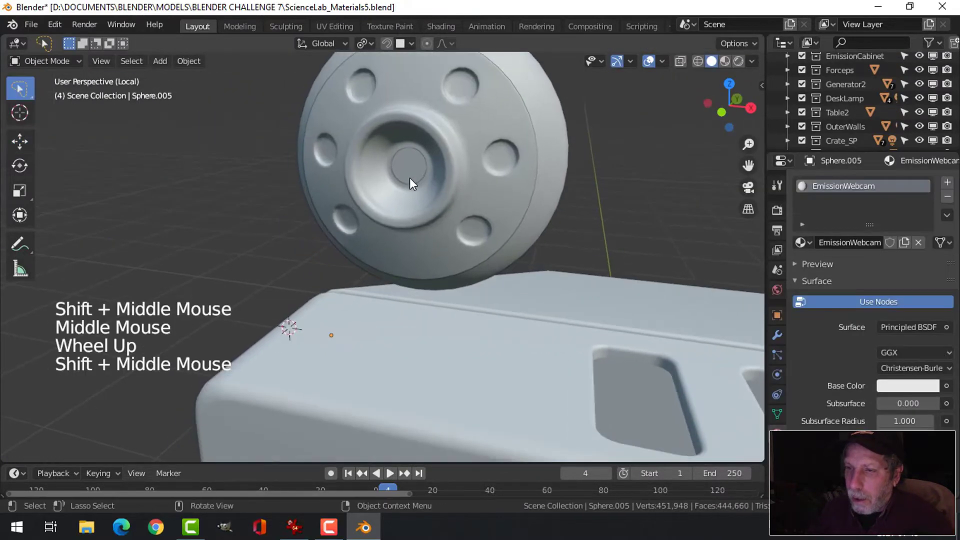
left_click(389, 145)
key("Tab")
key("alt+a")
middle_click_drag(385, 225, 434, 179, "shift")
scroll(434, 179, "up", 2)
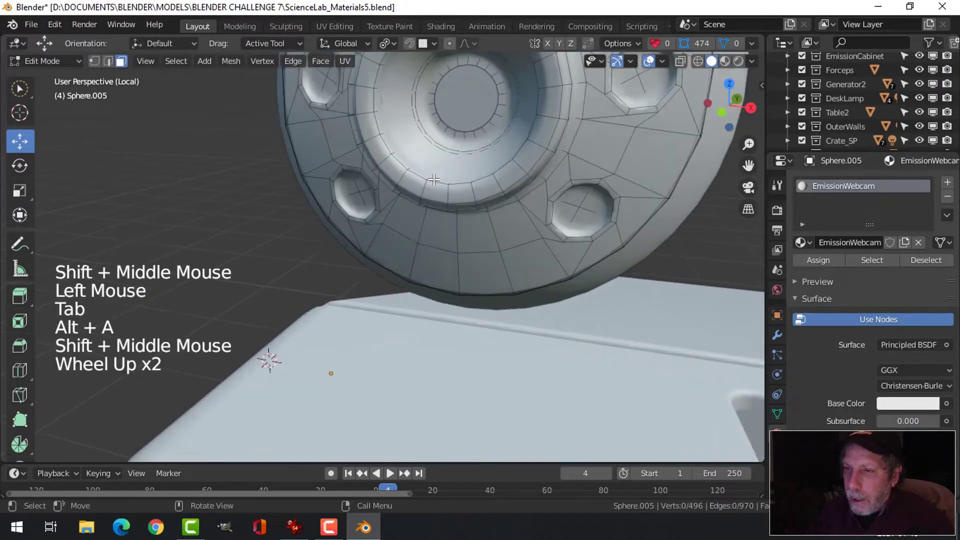
key("2")
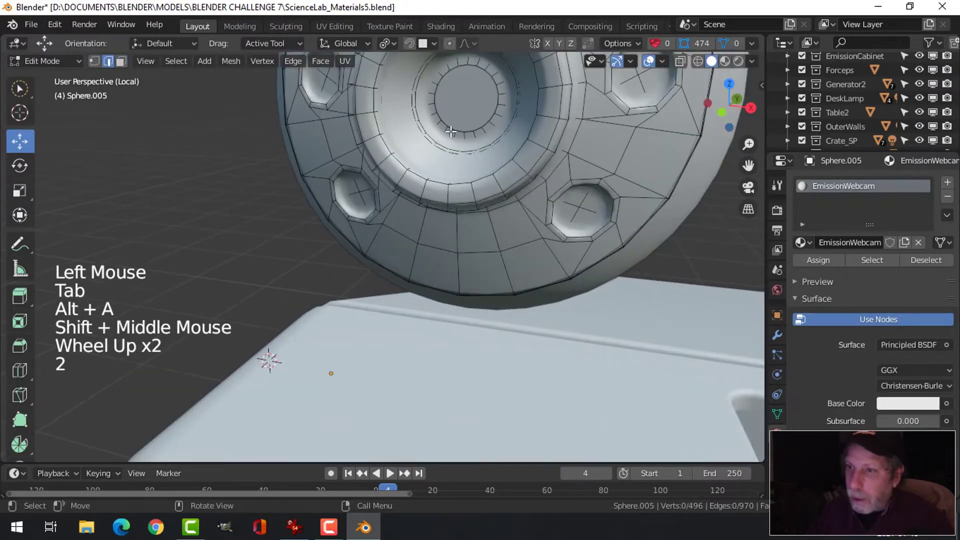
left_click(447, 75, "alt+shift")
scroll(450, 150, "down", 1)
middle_click_drag(450, 150, 505, 175, "shift")
middle_click_drag(505, 175, 583, 176, "shift")
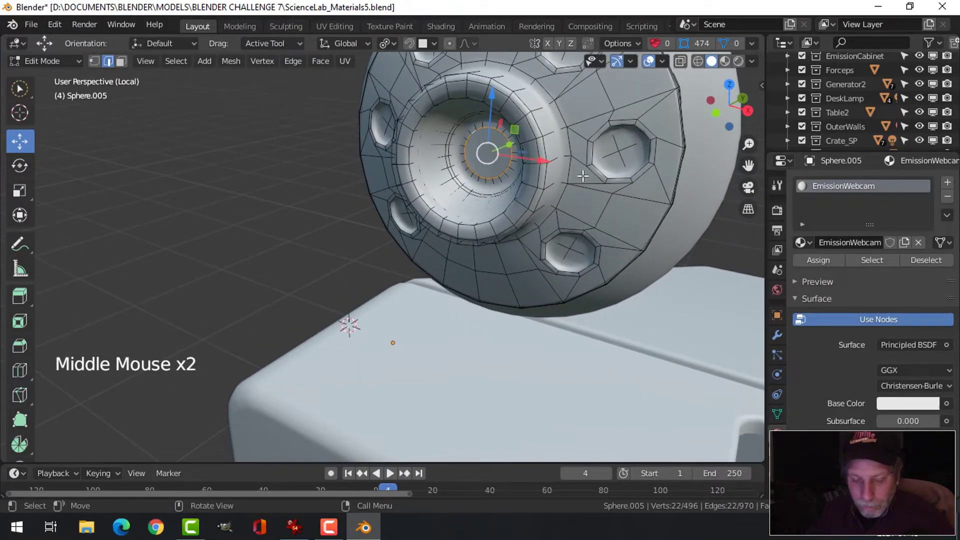
key("shift+d")
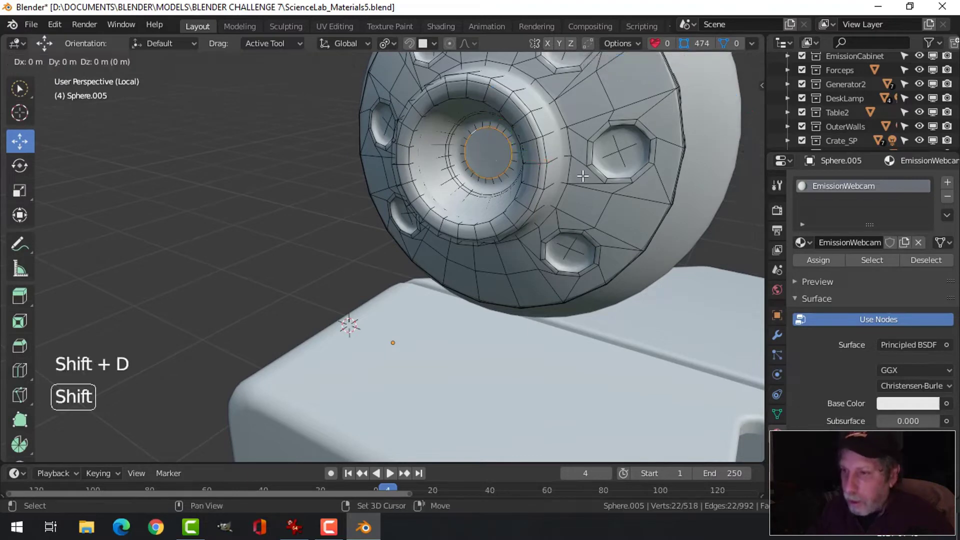
middle_click_drag(583, 176, 548, 177)
left_click_drag(507, 145, 498, 146)
middle_click_drag(498, 145, 534, 175)
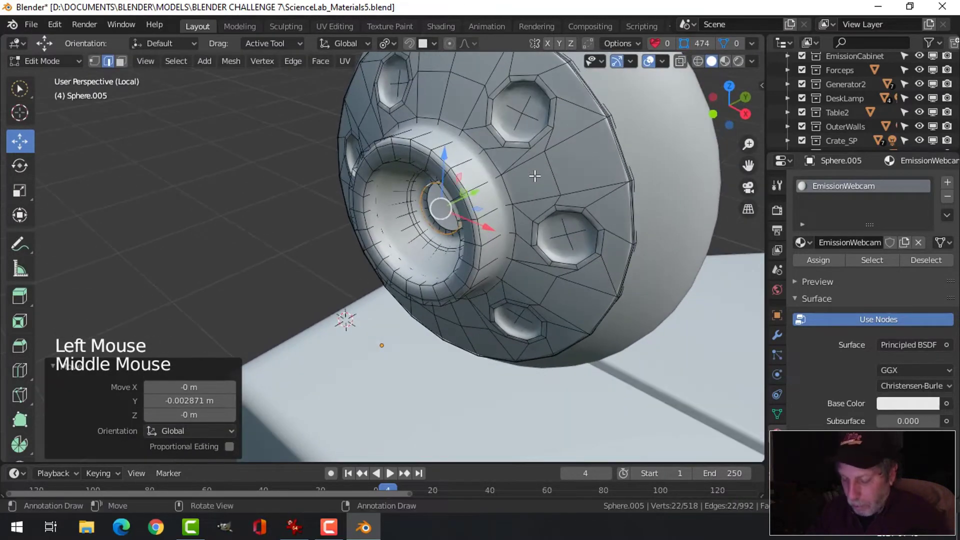
Separate the duplicated edge loop into its own object and select it
key("p")
left_click(535, 175)
key("Tab")
left_click(453, 198)
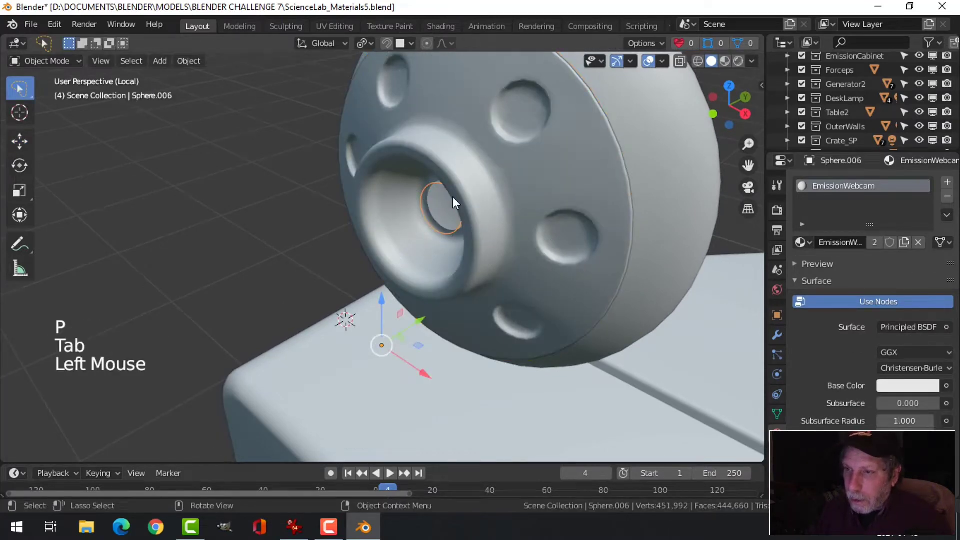
Extrude the separated ring along Y into a short tube and adjust its front end's position inside the collar
key("Tab")
key("a")
middle_click_drag(458, 214, 502, 212)
middle_click_drag(503, 212, 501, 209)
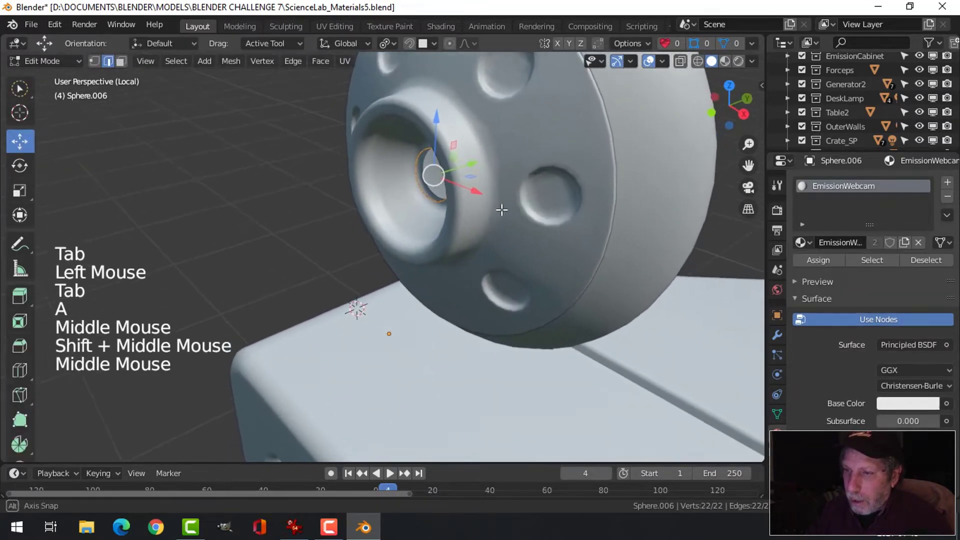
key("e")
right_click(471, 164)
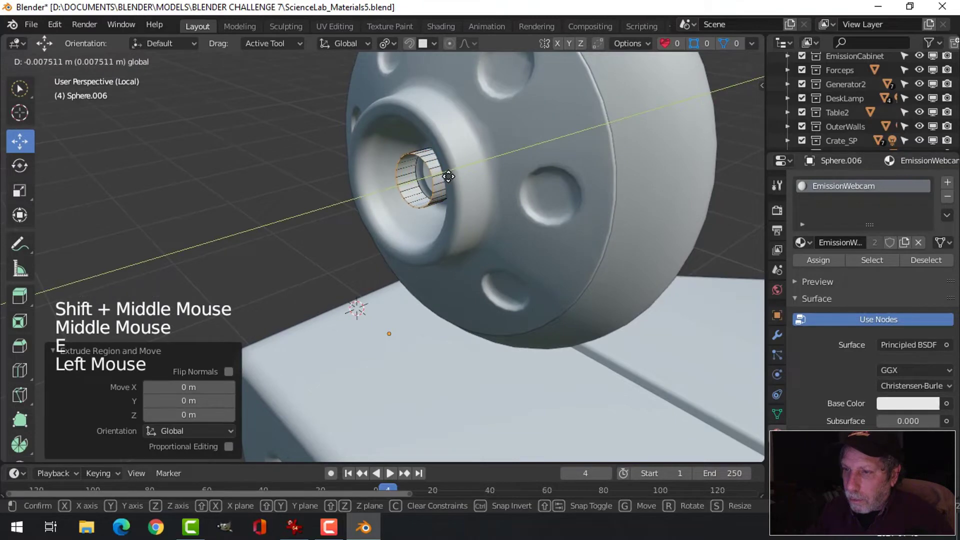
middle_click_drag(545, 230, 684, 215)
key("ctrl+z")
key("g")
key("y")
left_click(505, 237)
Fill the tube's front opening with a face and bevel its rim with 4 segments at an offset of about 0.0426 m
key("f")
scroll(592, 225, "up", 2)
key("ctrl+b")
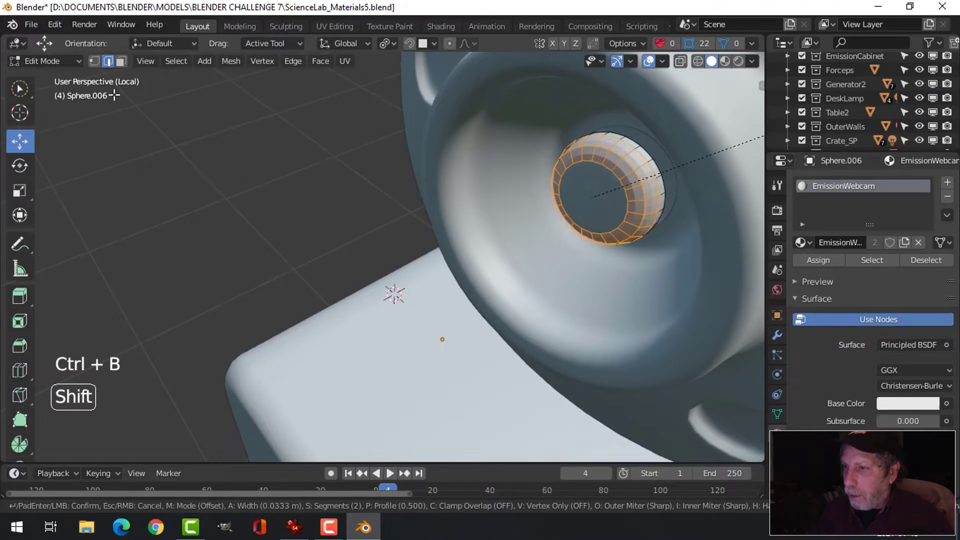
left_click(159, 71)
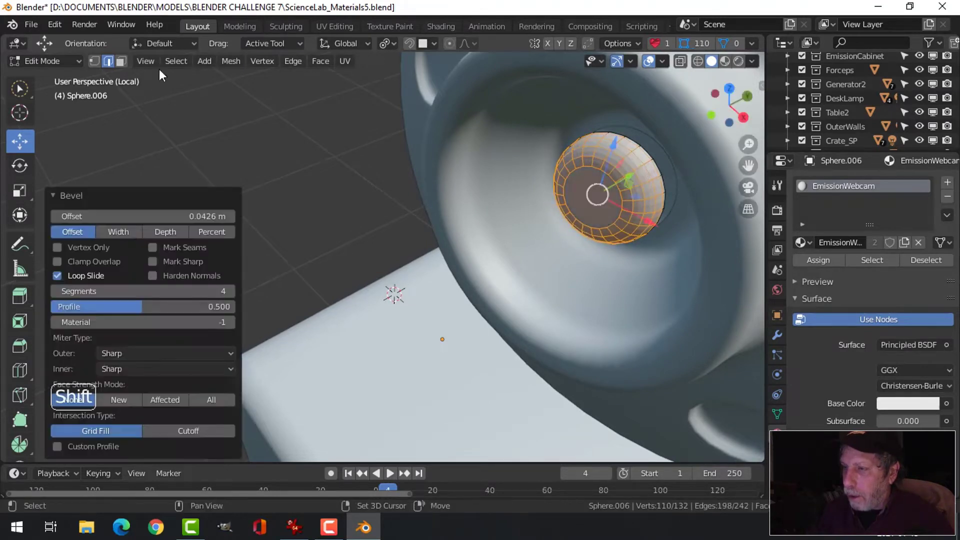
Shade the new lens object smooth
key("Tab")
right_click(615, 172)
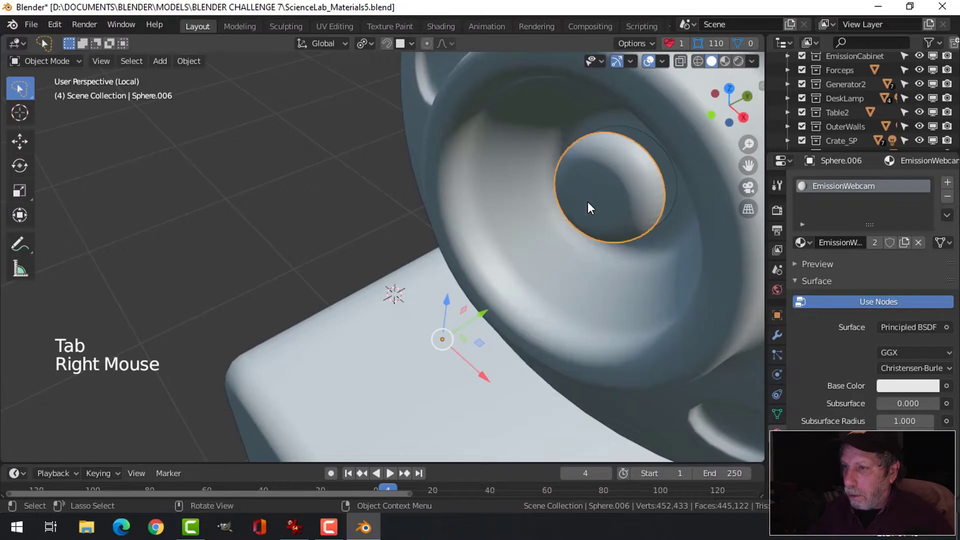
Select the webcam's lens object and remove its Subdivision Surface modifier
scroll(500, 231, "down", 1)
key("alt+a")
middle_click_drag(500, 226, 551, 191)
left_click(530, 186)
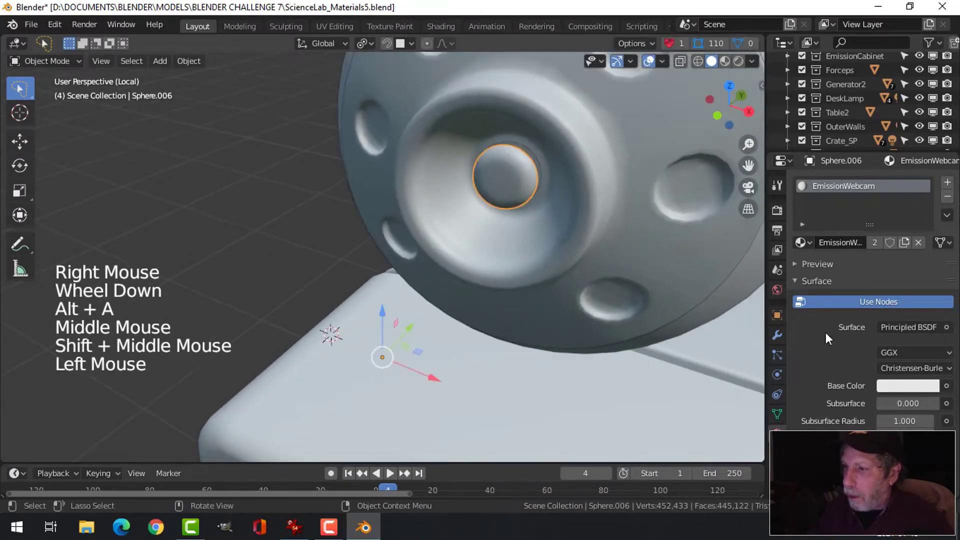
left_click(777, 334)
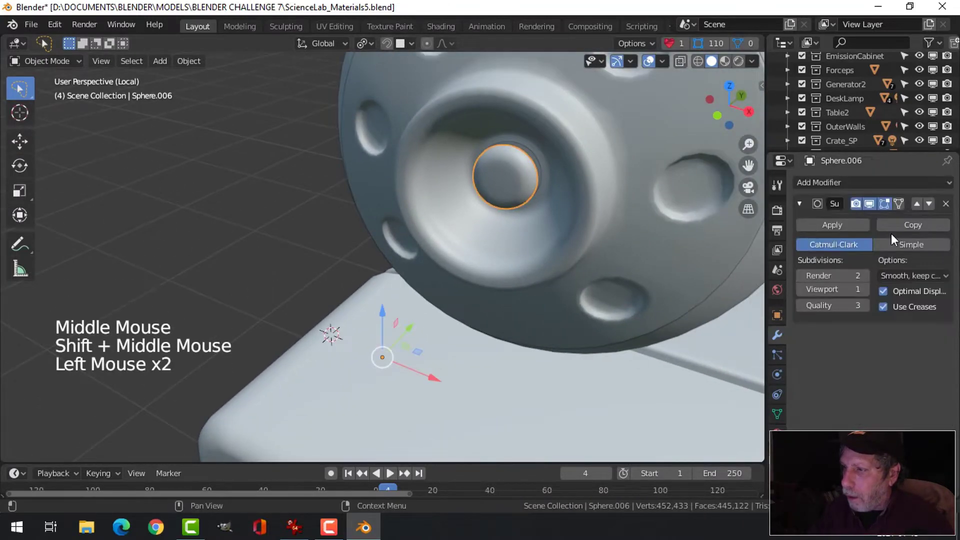
left_click(871, 207)
left_click(945, 204)
Set the lens object's origin to its geometry and scale it uniformly by 1.044
middle_click_drag(530, 235, 483, 224)
left_click(180, 61)
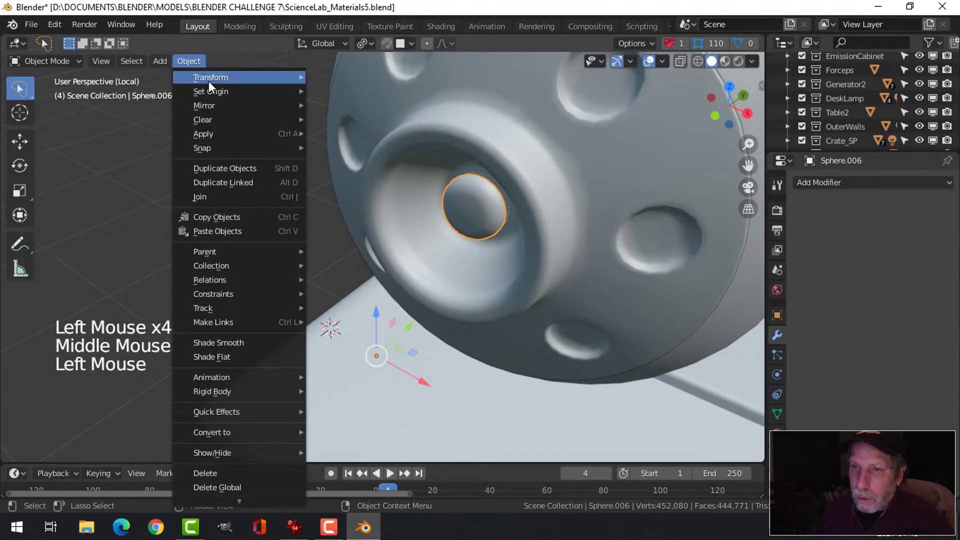
mouse_move(220, 91)
left_click(353, 103)
middle_click_drag(440, 155, 482, 192)
key("s")
left_click(549, 183)
middle_click_drag(549, 185, 520, 175)
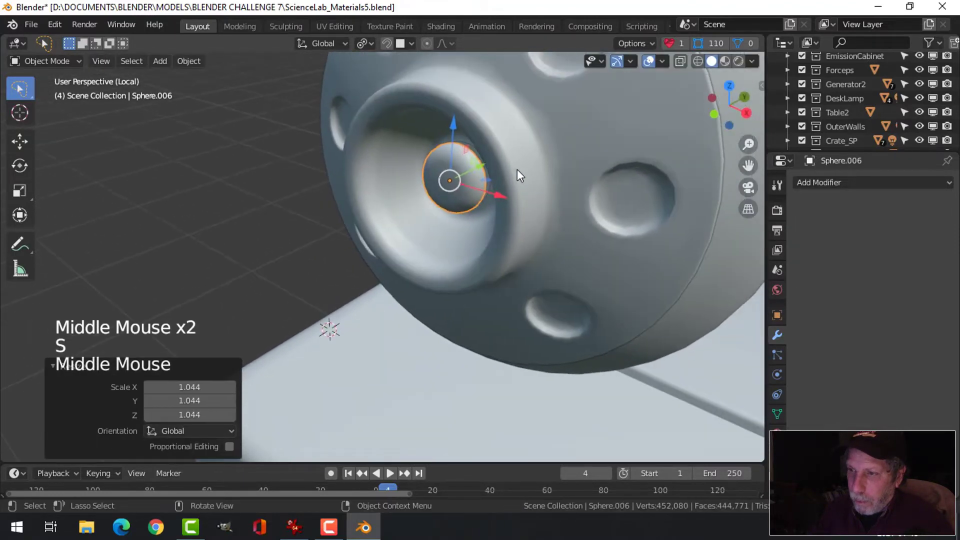
Try shifting the lens along Y inside the collar and undo the move
left_click_drag(475, 166, 494, 169)
key("alt+a")
middle_click_drag(494, 169, 521, 223)
scroll(503, 184, "down", 3)
key("ctrl+z")
key("ctrl+z")
Move the lens slightly along the global Y axis inside the collar and deselect it
scroll(475, 224, "up", 2)
key("g")
key("y")
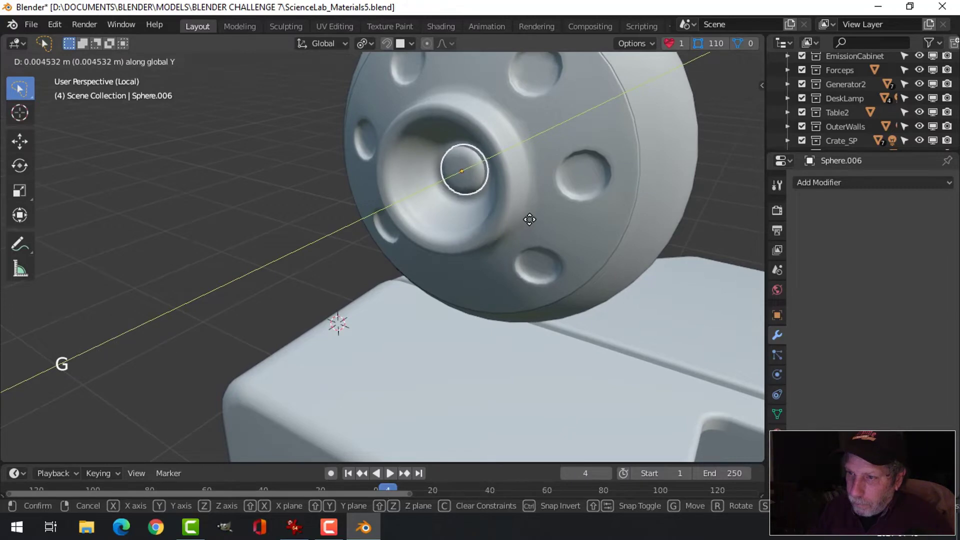
left_click(455, 206)
key("alt+a")
scroll(452, 205, "down", 3)
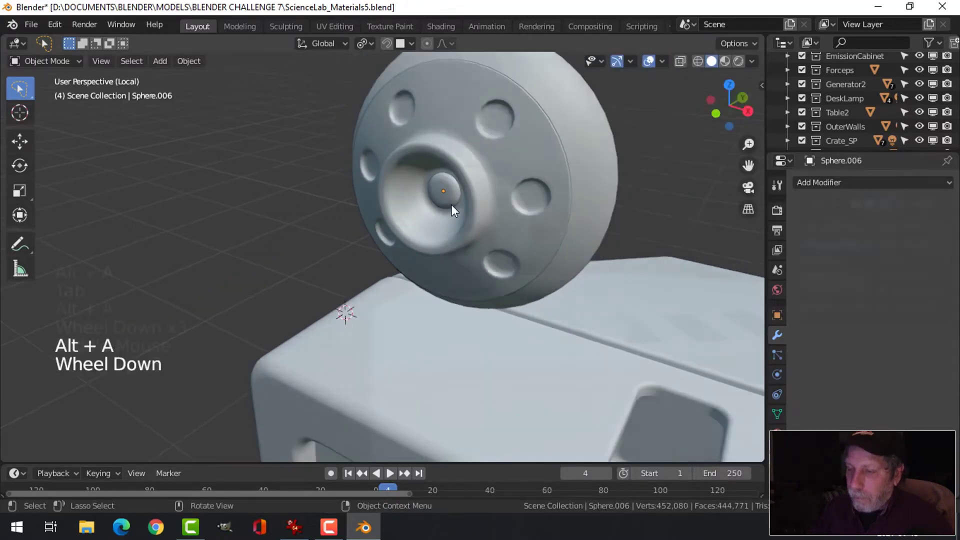
Duplicate the edge loop around the webcam body's outer circumference in place and scale the copy uniformly by 1.074
middle_click_drag(452, 205, 460, 240)
scroll(460, 240, "up", 3)
middle_click_drag(460, 240, 494, 307, "shift")
scroll(470, 278, "up", 2)
scroll(455, 259, "up", 2)
scroll(459, 254, "down", 2)
left_click(497, 275)
key("Tab")
key("alt+a")
key("2")
left_click(472, 254, "alt+shift")
key("alt+a")
left_click(393, 245, "alt+shift")
key("shift+d")
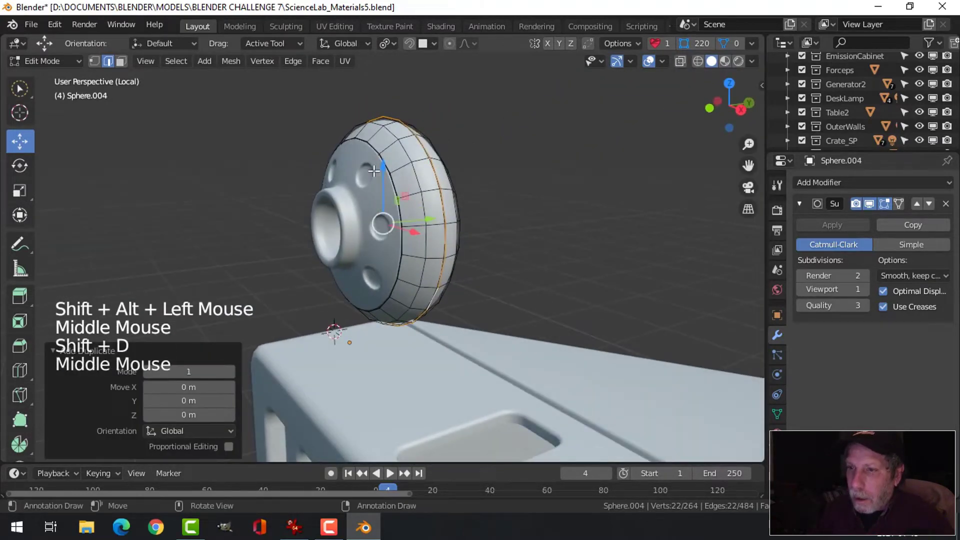
key("s")
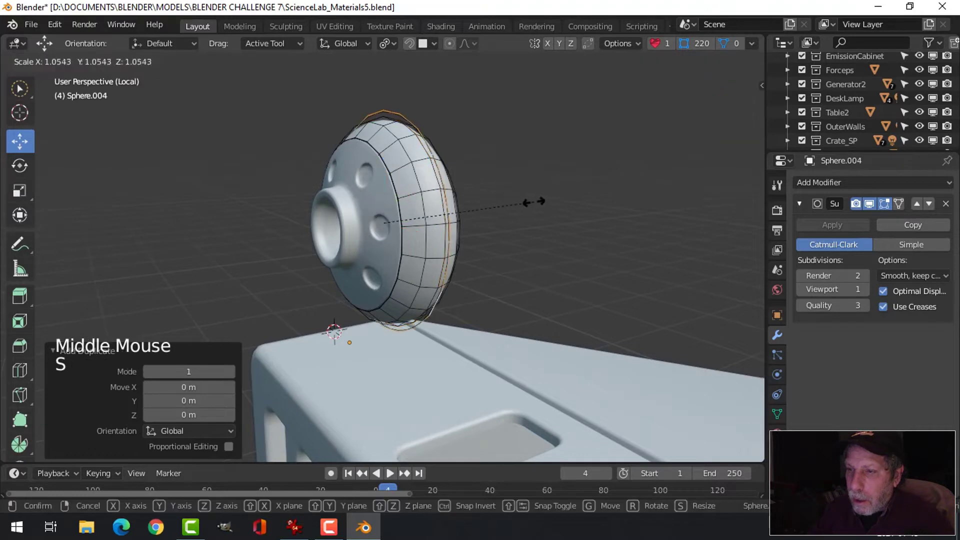
left_click(536, 202)
Separate the enlarged ring into its own object, select it and turn off its Subdivision modifier's viewport display
key("p")
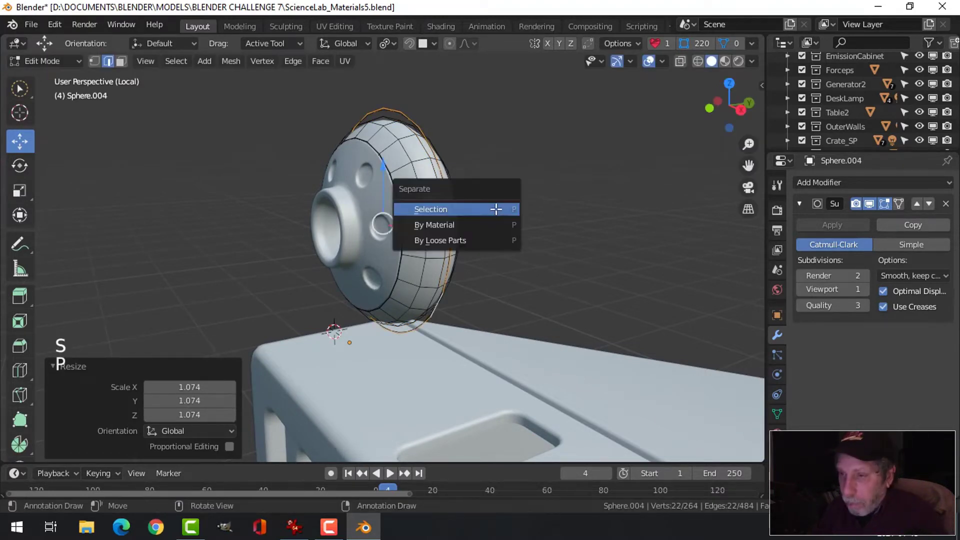
left_click(494, 208)
key("Tab")
left_click(420, 133)
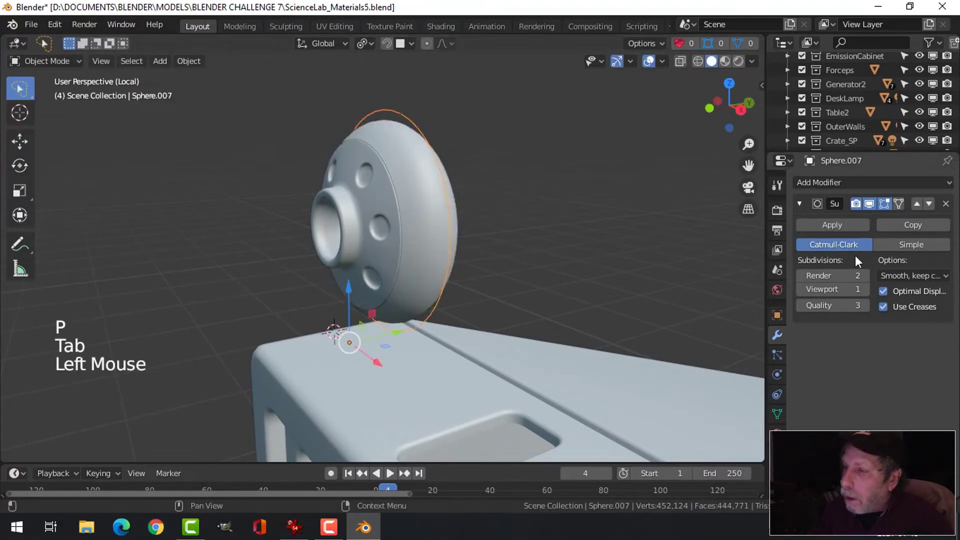
left_click(869, 205)
Delete the vertices of the ring's upper half in front view, leaving a half ring under the webcam body
key("KP_1")
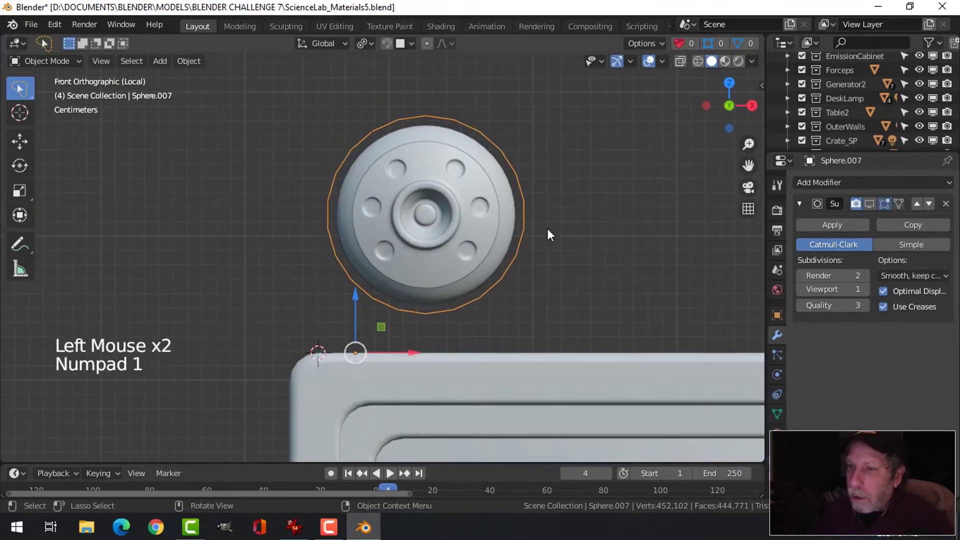
key("Tab")
key("1")
key("alt+a")
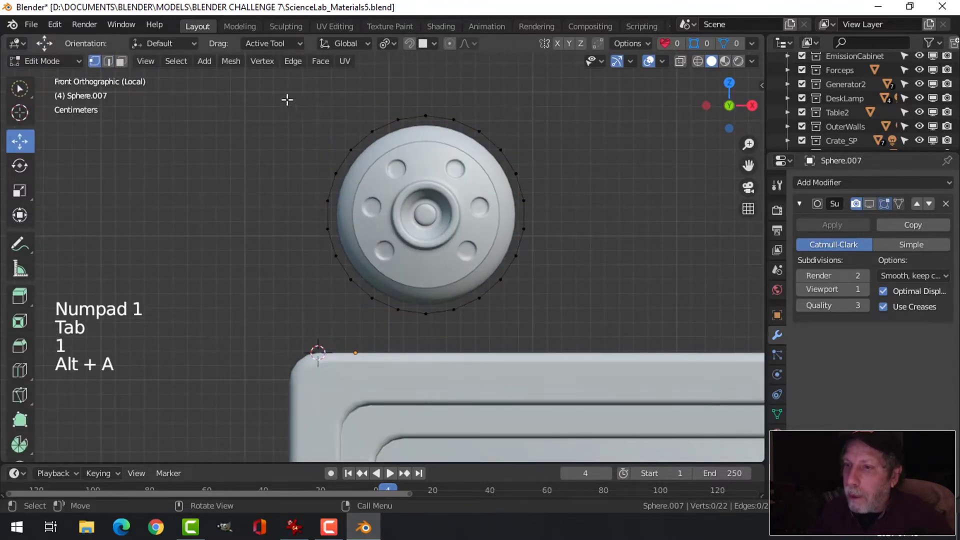
key("b")
left_click_drag(286, 99, 592, 208)
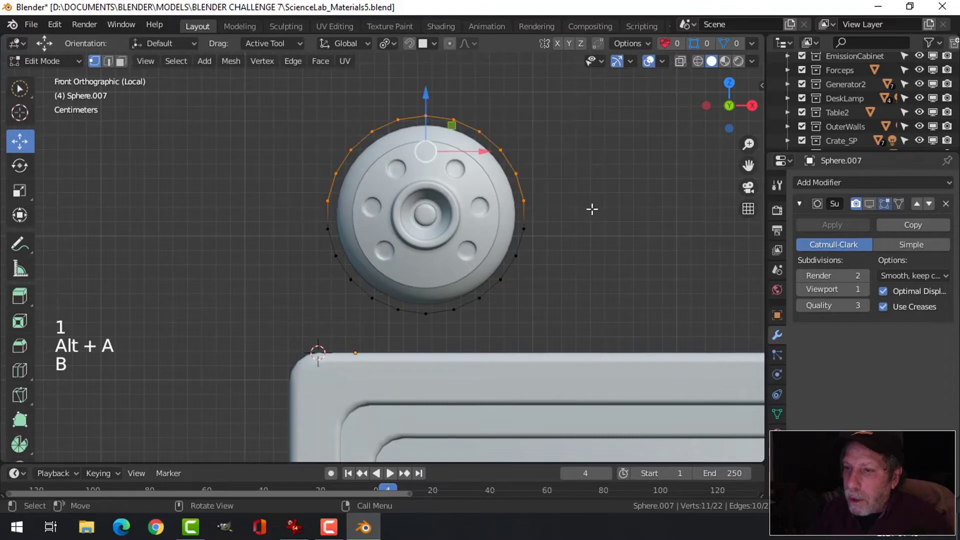
key("x")
left_click(591, 210)
Extrude the half ring into a wide band and shift it along Y to sit beneath the webcam body
key("a")
middle_click_drag(604, 212, 453, 235)
left_click_drag(428, 222, 595, 270)
middle_click_drag(595, 270, 465, 279)
key("e")
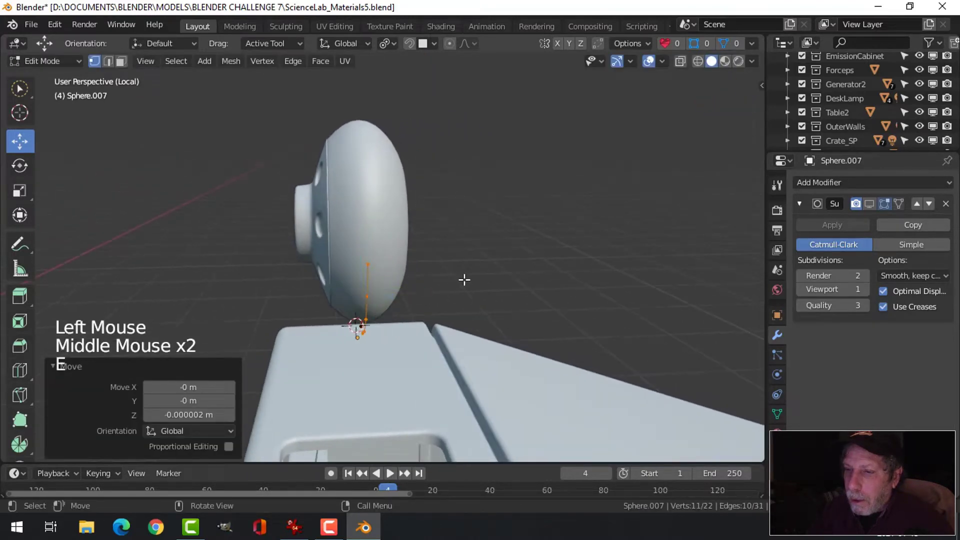
left_click(382, 287)
left_click_drag(376, 288, 416, 284)
key("a")
middle_click_drag(417, 284, 703, 283)
Leave mesh editing of the band and save the file
key("Tab")
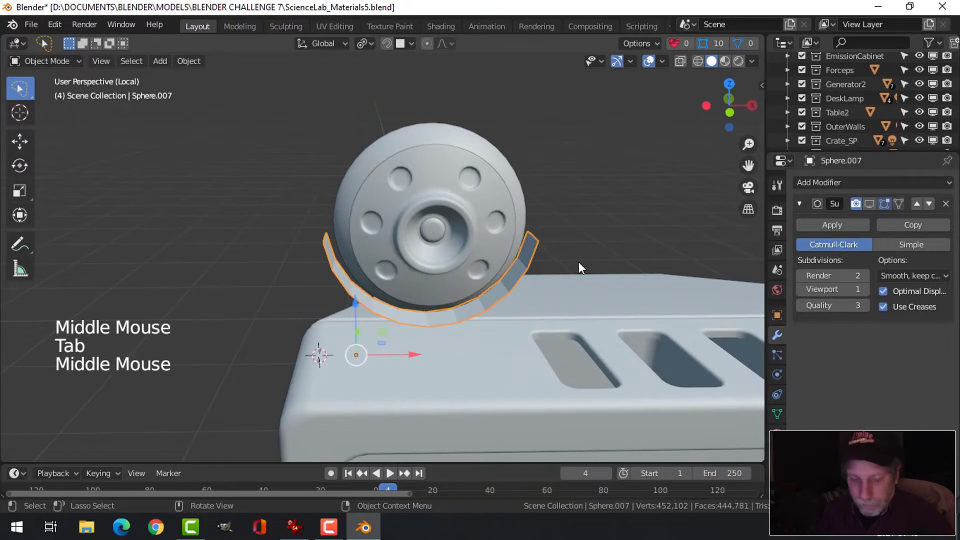
key("ctrl+s")
middle_click_drag(578, 262, 505, 277)
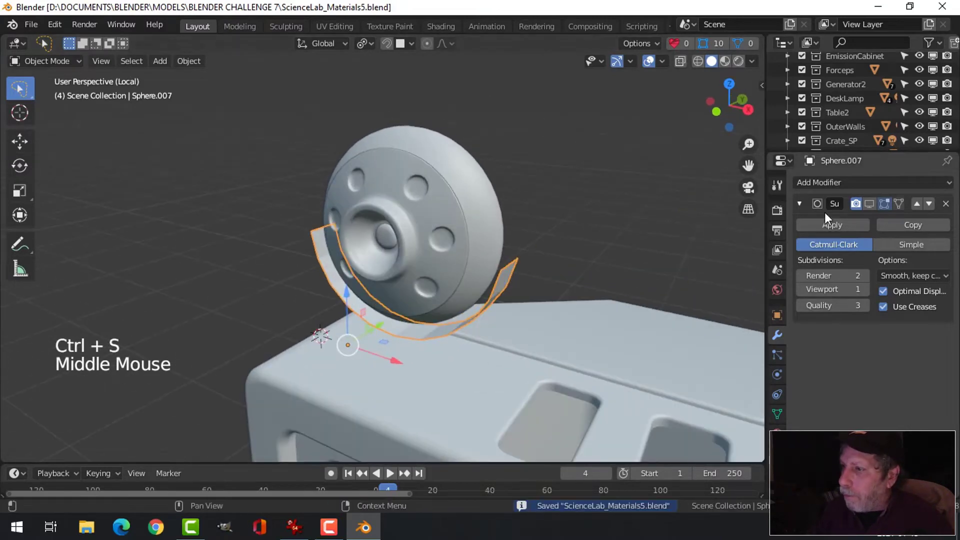
Add a Solidify modifier to the band and set its thickness to 0.038 m
left_click(820, 183)
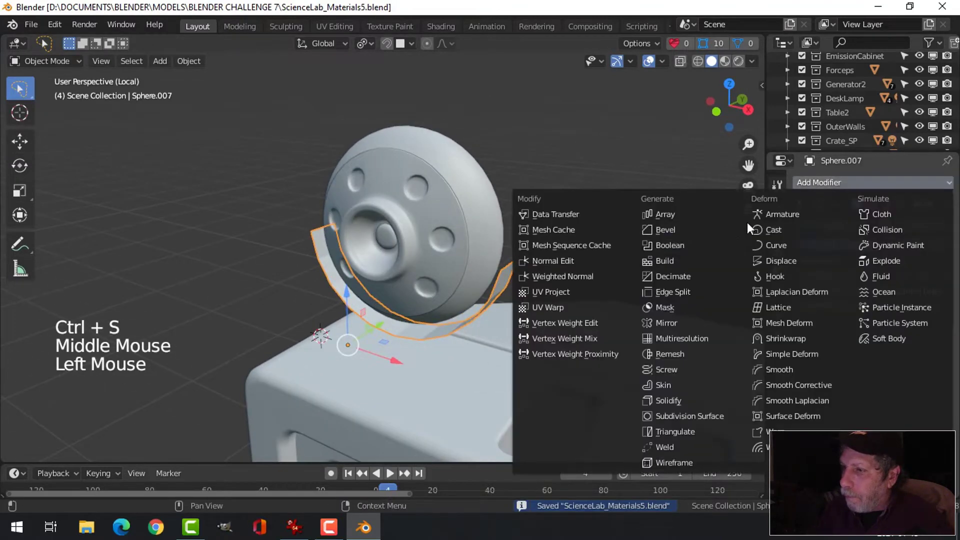
left_click(691, 400)
middle_click_drag(541, 335, 809, 331)
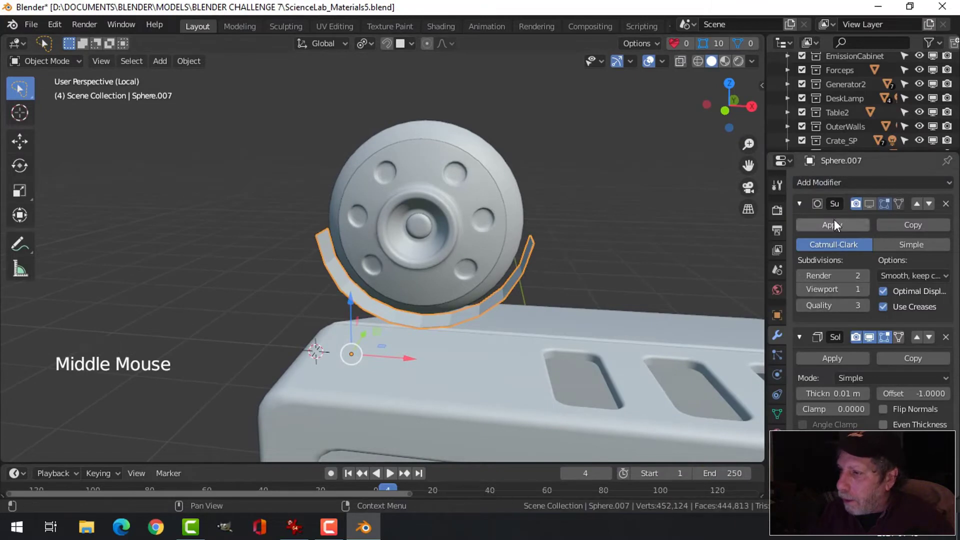
left_click(800, 203)
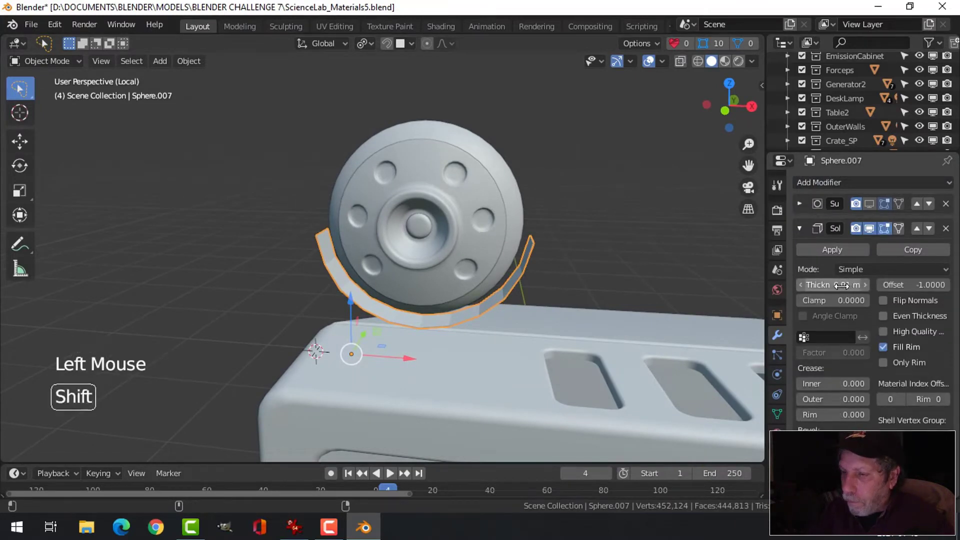
left_click_drag(842, 285, 830, 284, "shift")
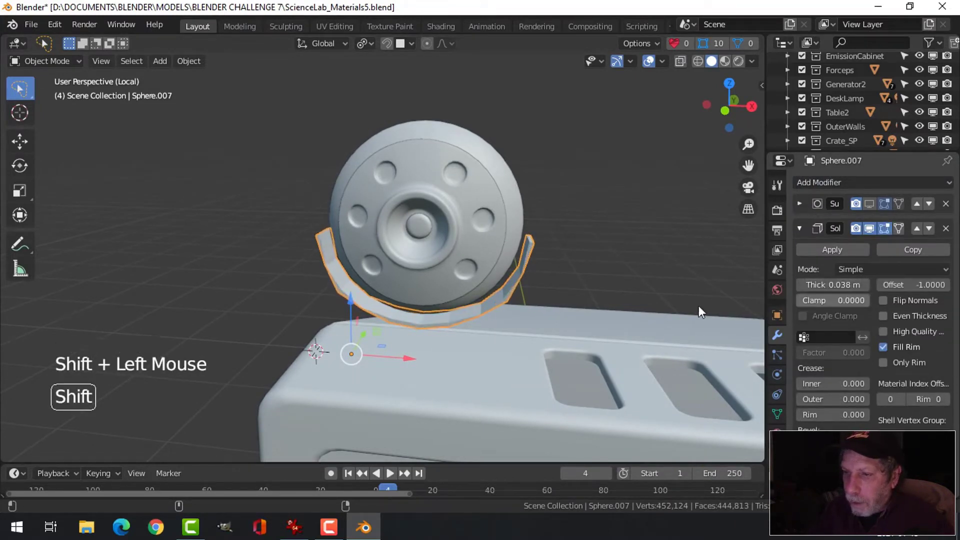
Recalculate the normals of the whole band to the outside
key("Tab")
key("a")
key("alt+n")
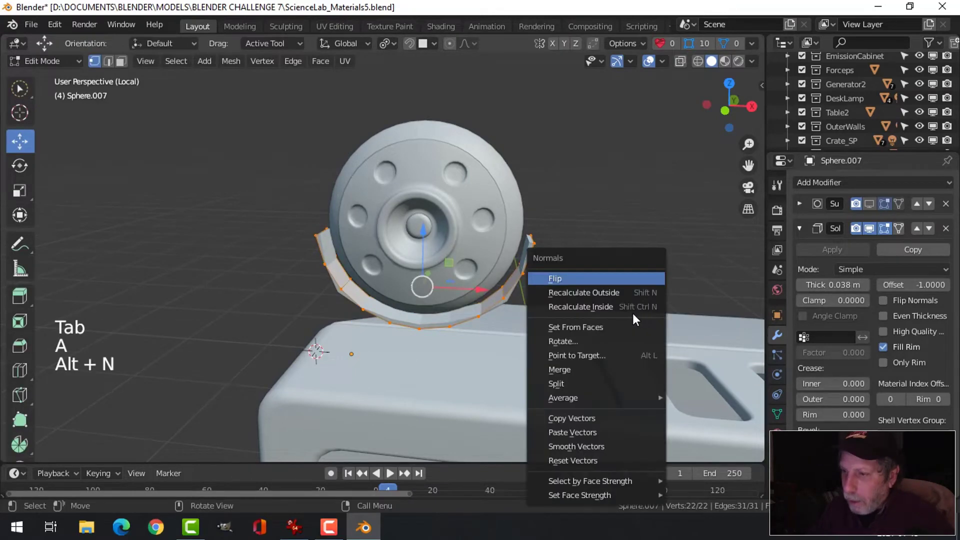
left_click(591, 292)
middle_click_drag(643, 293, 725, 300)
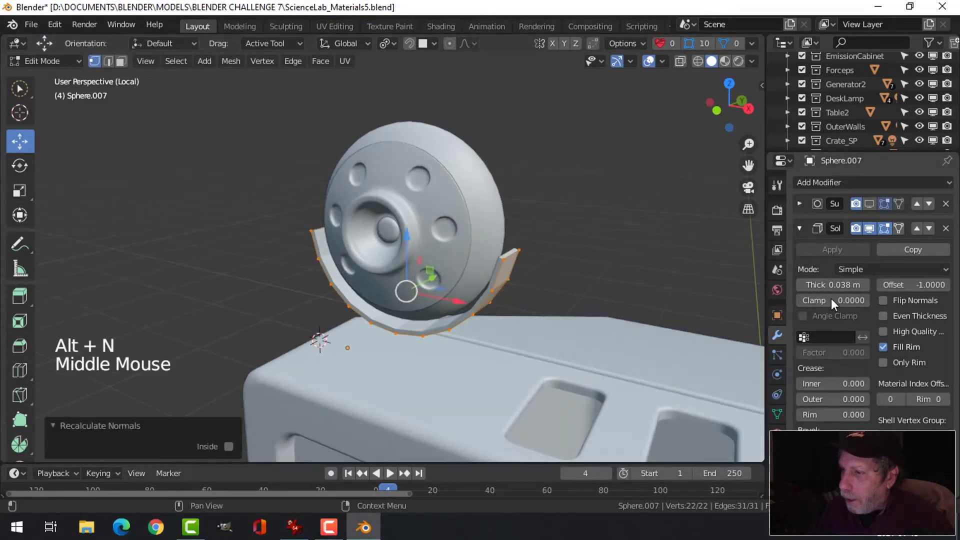
Set the band's Solidify thickness to 0.053 m and turn its Subdivision modifier's viewport display back on
left_click_drag(834, 281, 840, 281, "shift")
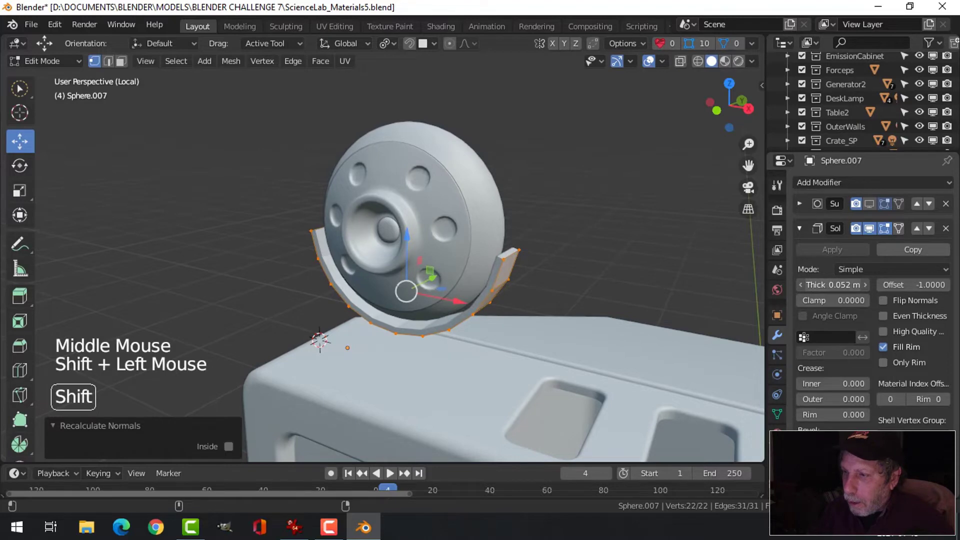
left_click(868, 203)
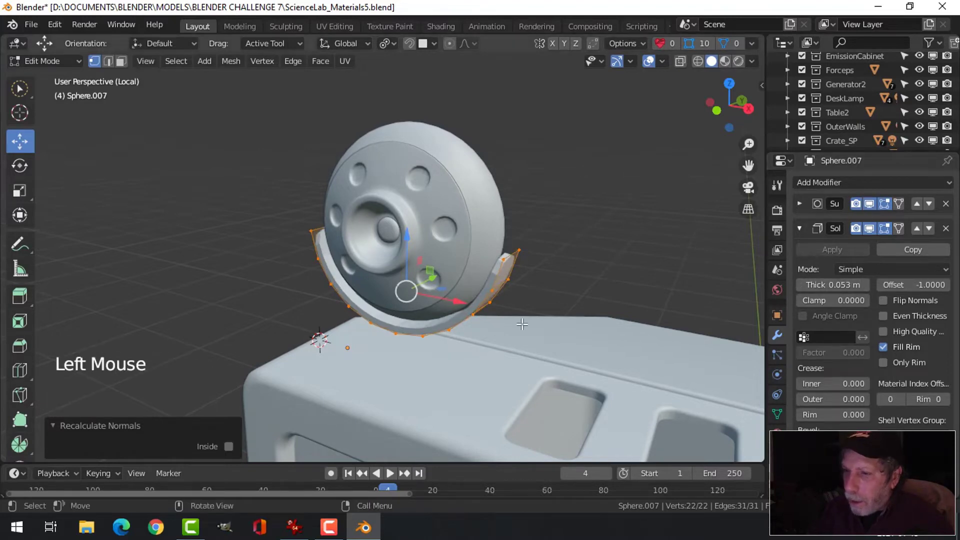
middle_click_drag(500, 300, 316, 276)
key("Tab")
Set the band's viewport subdivision level to 2 and shade the band smooth
left_click(396, 260)
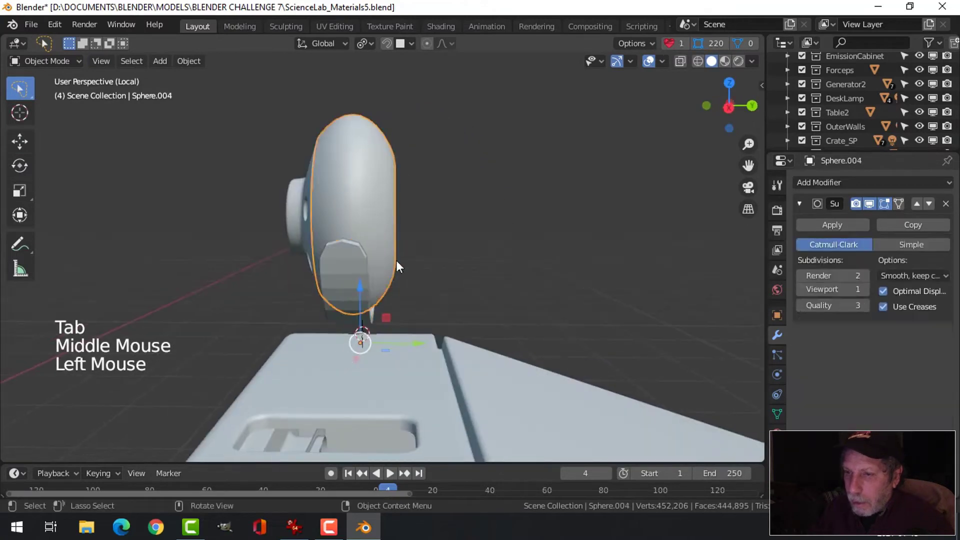
left_click(356, 250)
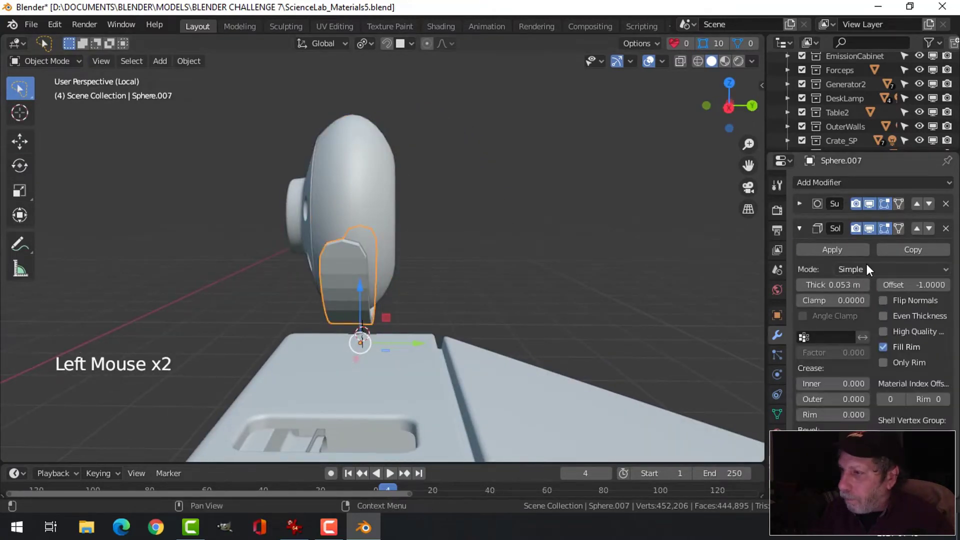
left_click(798, 228)
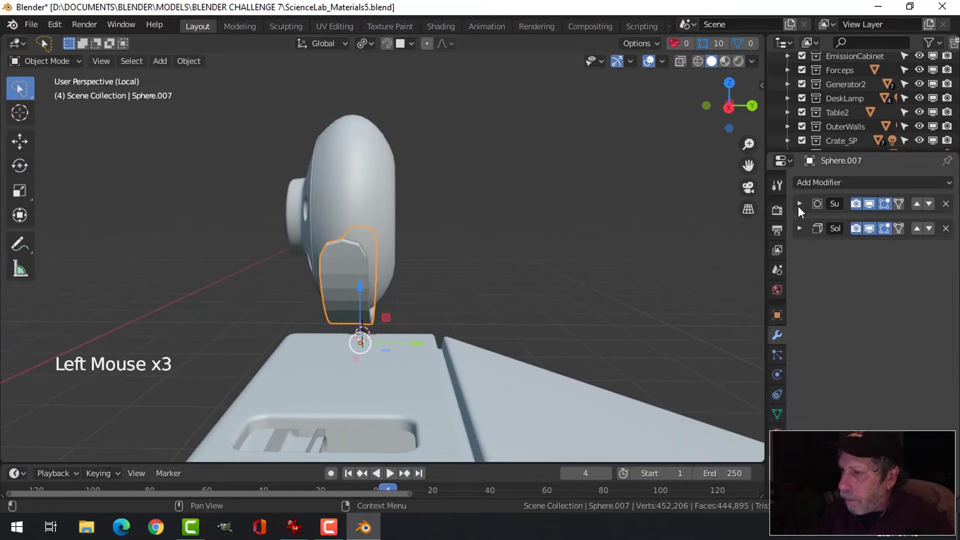
left_click(799, 204)
left_click(863, 289)
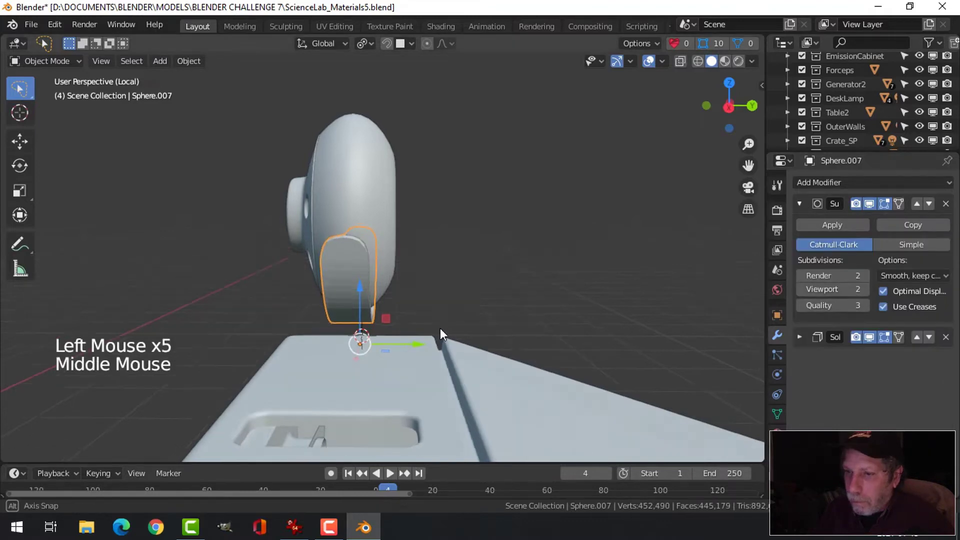
middle_click_drag(440, 328, 456, 262)
right_click(449, 238)
Place the band's Solidify modifier before the Subdivision modifier, then apply it with a thickness of about 0.065 m
middle_click_drag(439, 304, 505, 315)
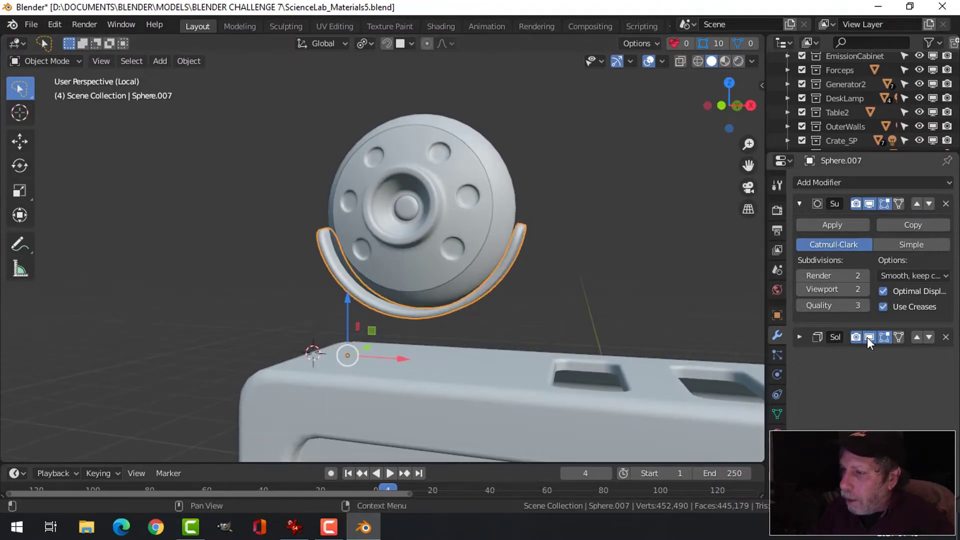
left_click(918, 336)
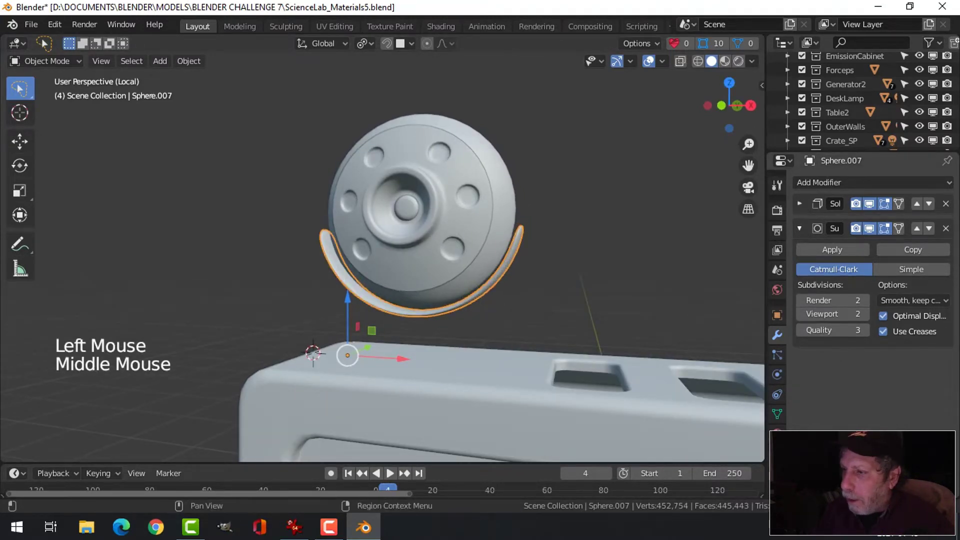
left_click(799, 204)
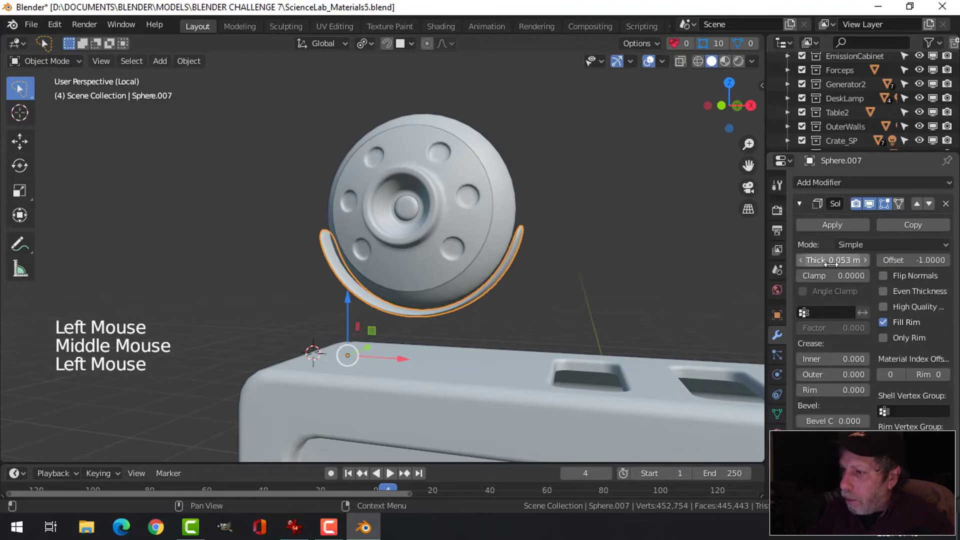
left_click_drag(832, 260, 832, 260, "shift")
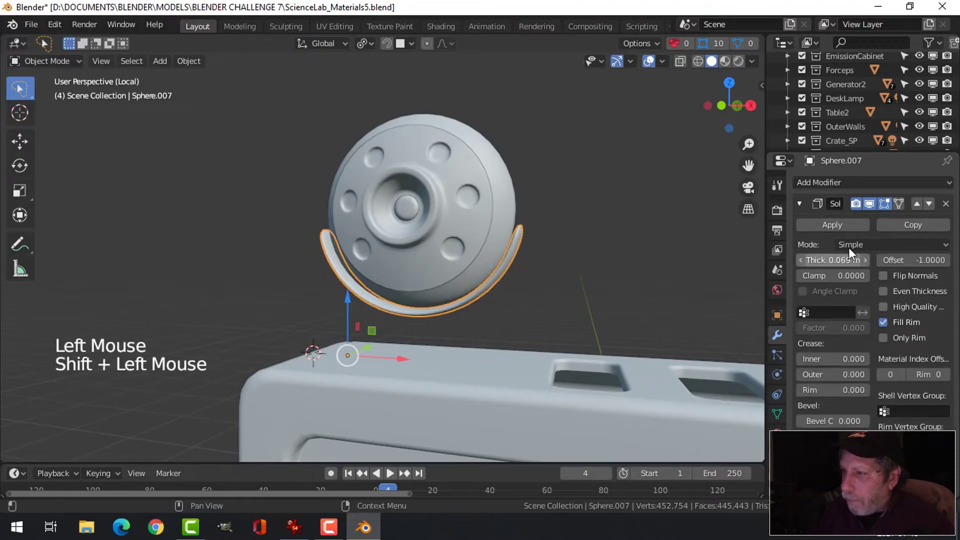
left_click(832, 225)
Add two supporting edge loops along the curved bracket, the first slid toward its edge with a factor of about -0.700
middle_click_drag(520, 286, 535, 253)
key("Tab")
scroll(583, 315, "up", 2)
key("alt+a")
scroll(578, 292, "up", 2)
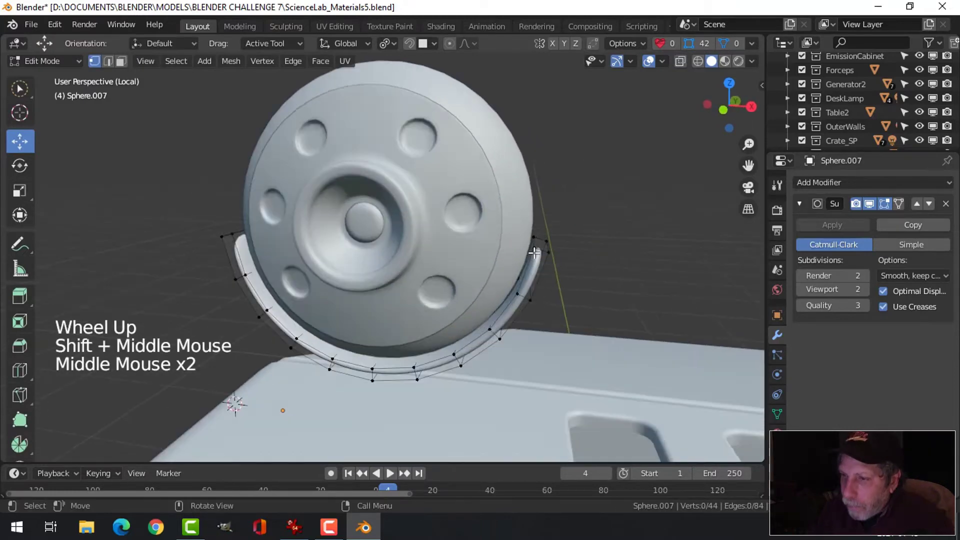
key("ctrl+r")
left_click(536, 250)
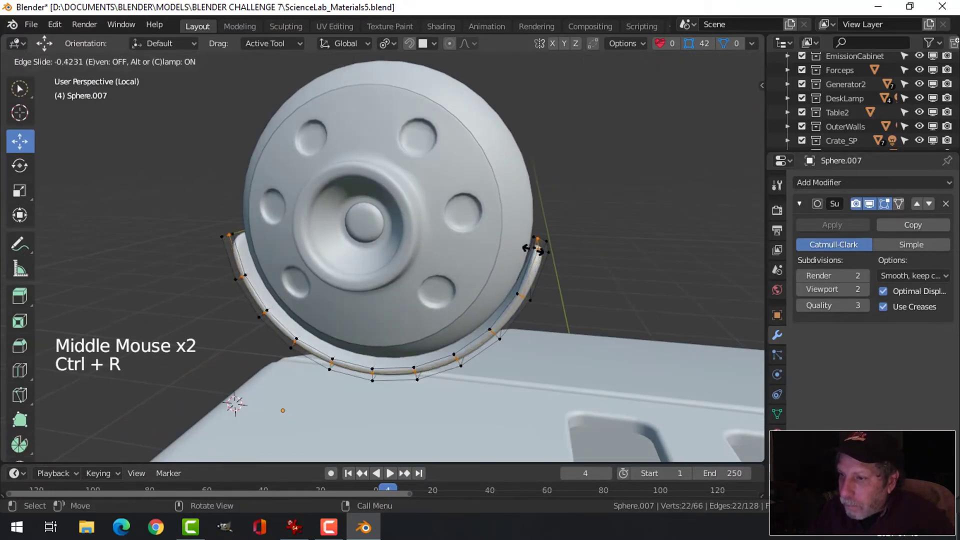
left_click(536, 248)
key("ctrl+r")
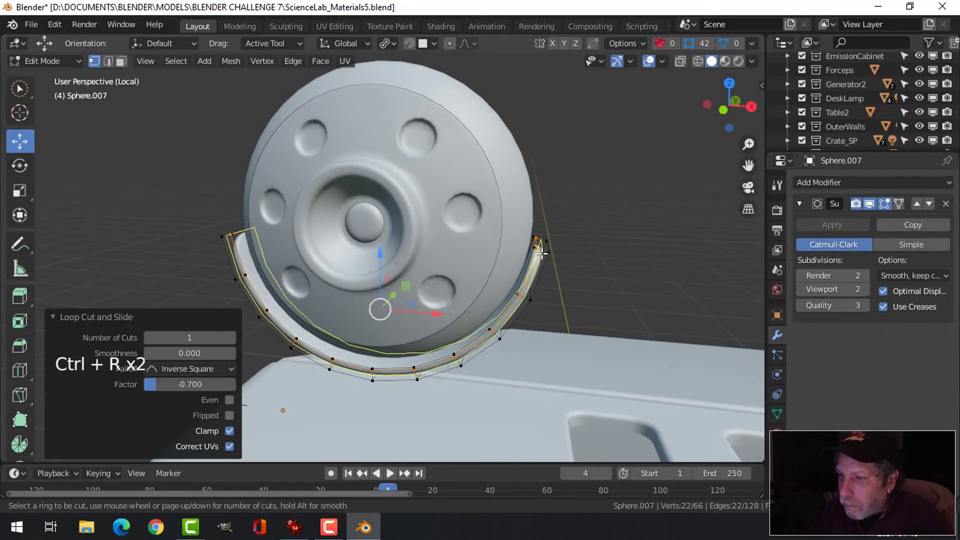
left_click(539, 252)
left_click(536, 251)
key("Tab")
middle_click_drag(575, 279, 450, 229)
key("alt+a")
scroll(520, 285, "down", 1)
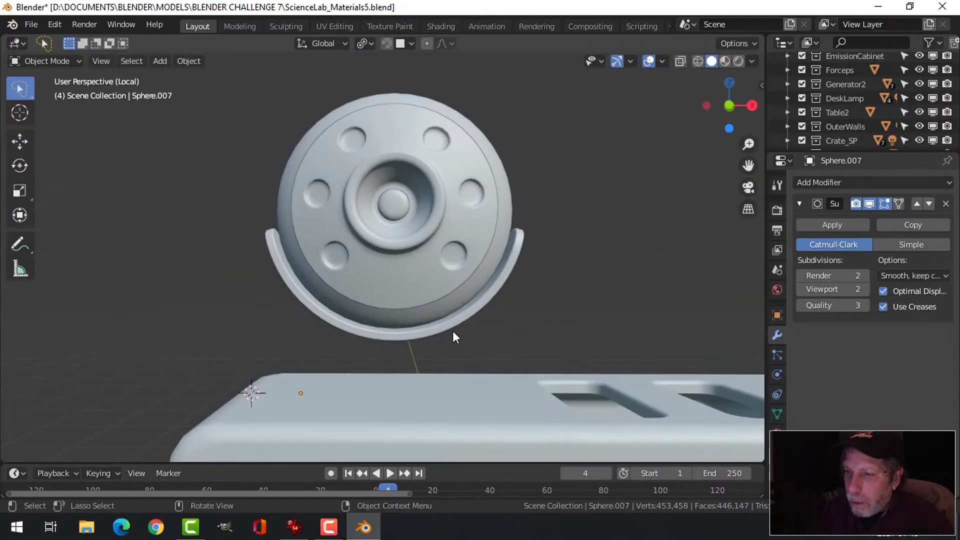
Set the bracket's origin to its geometry and lower the bracket slightly below the webcam body
left_click(452, 330)
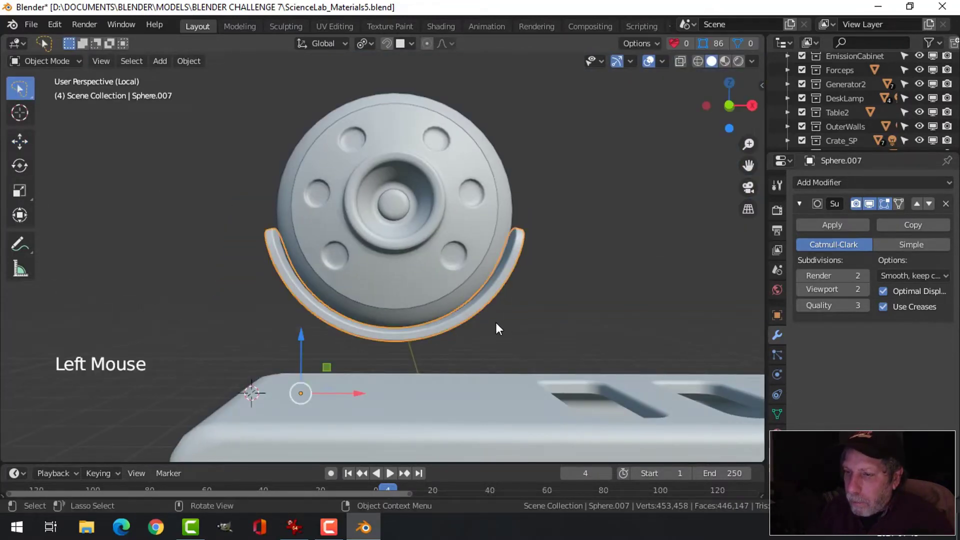
key("KP_1")
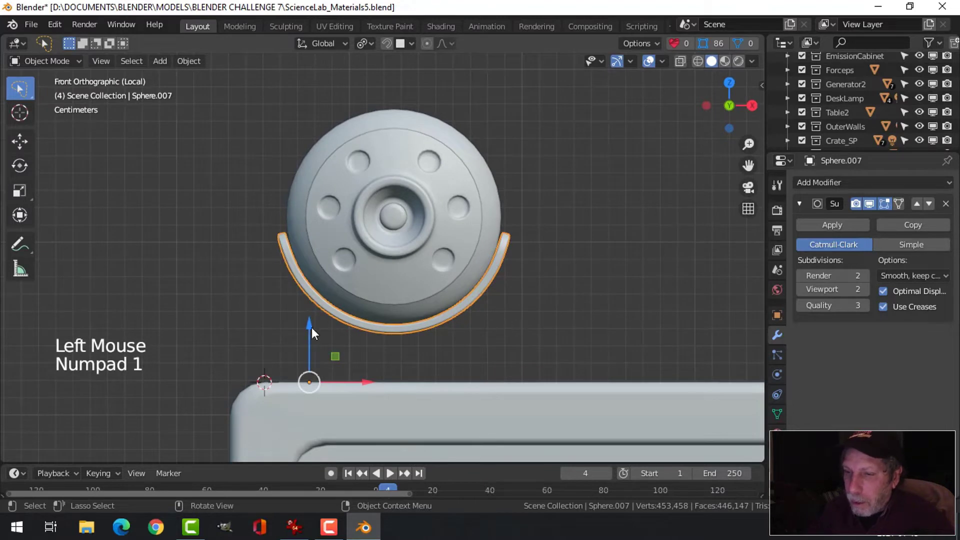
left_click(189, 61)
mouse_move(258, 93)
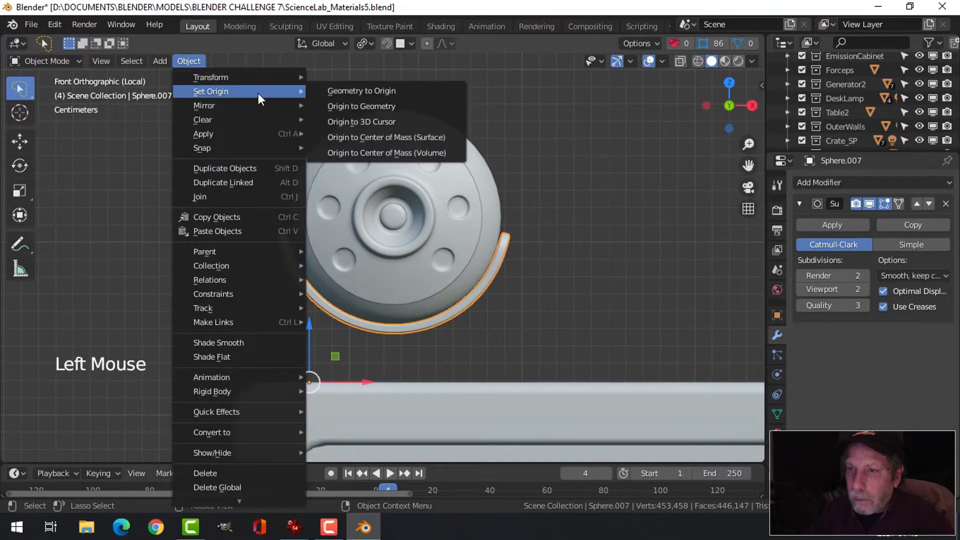
left_click(380, 106)
left_click_drag(394, 230, 397, 240)
Scale the whole bracket mesh up by about 1.084 to leave a gap around the webcam body
key("Tab")
key("a")
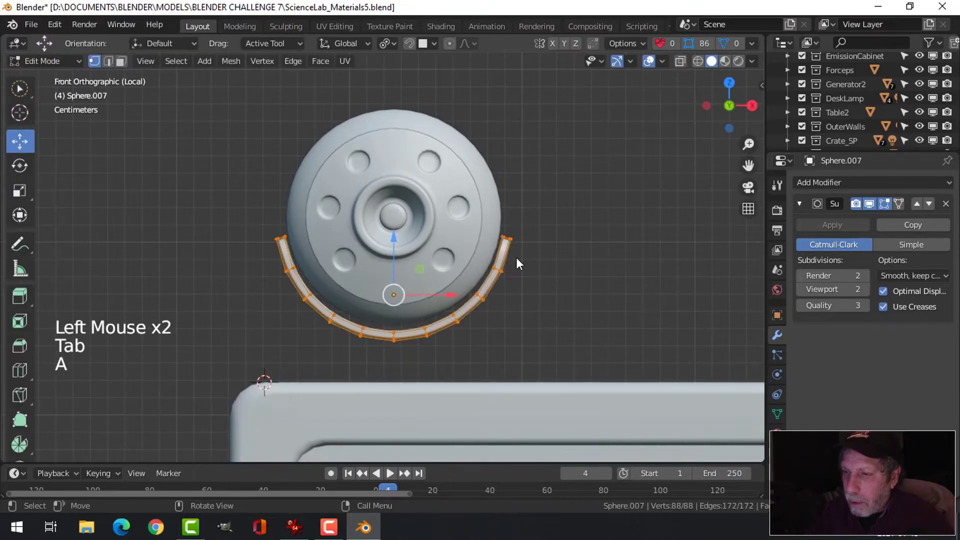
key("s")
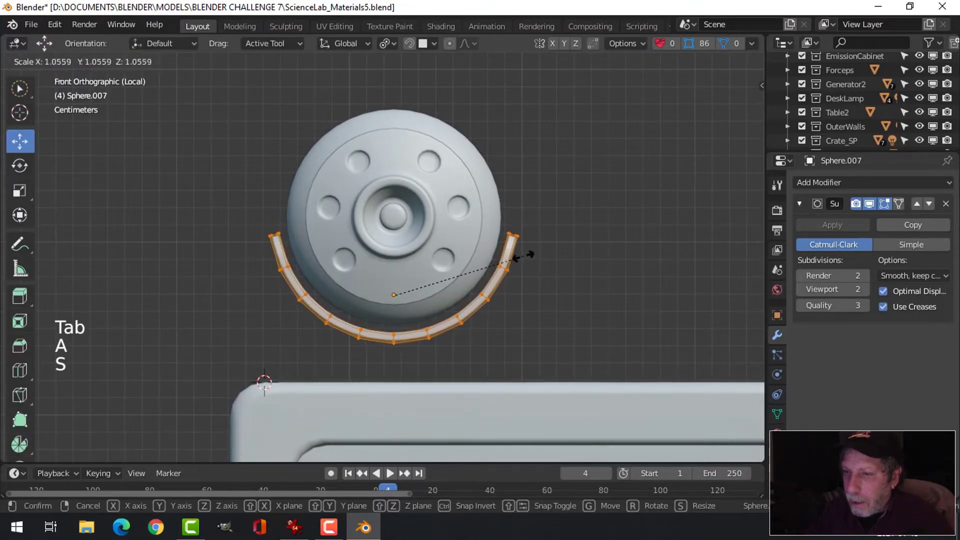
left_click(526, 253)
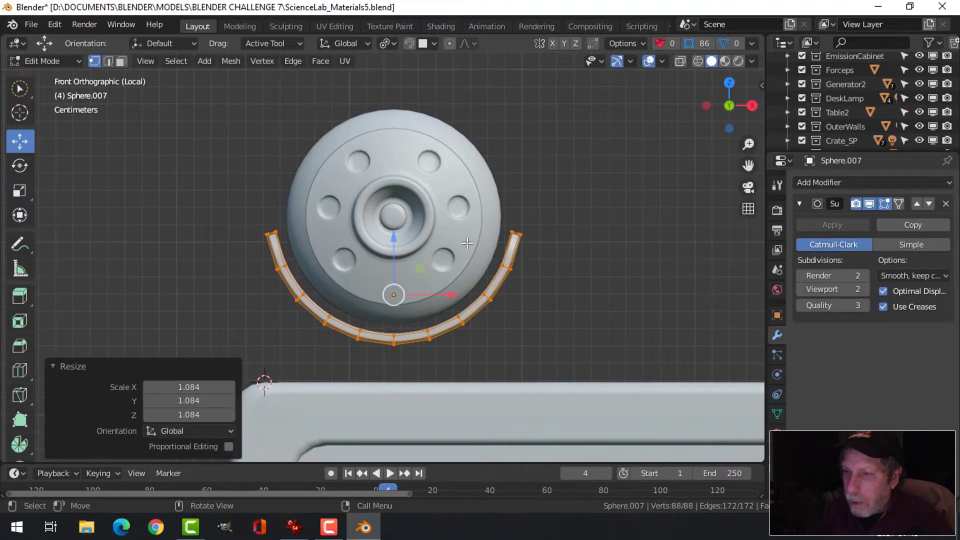
key("Tab")
middle_click_drag(498, 251, 488, 307)
key("alt+a")
Raise the enlarged bracket slightly toward the webcam body
left_click(446, 302)
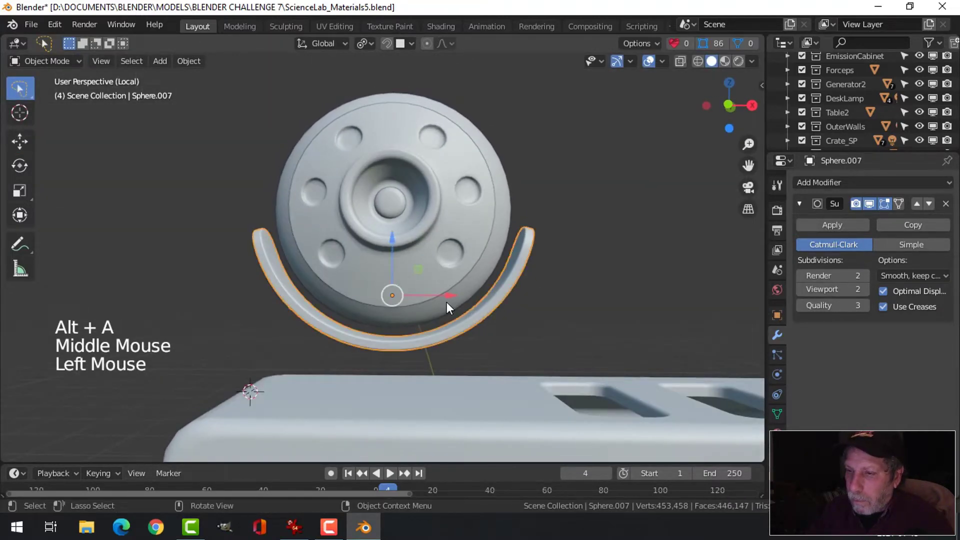
left_click_drag(389, 244, 388, 236)
middle_click_drag(505, 249, 444, 281)
key("alt+a")
middle_click_drag(447, 282, 481, 192)
left_click(395, 139)
key("Tab")
key("alt+a")
key("Tab")
key("alt+a")
Duplicate an edge loop around the webcam body, move it about 0.058 m forward along Y and separate it into its own object
left_click(403, 118)
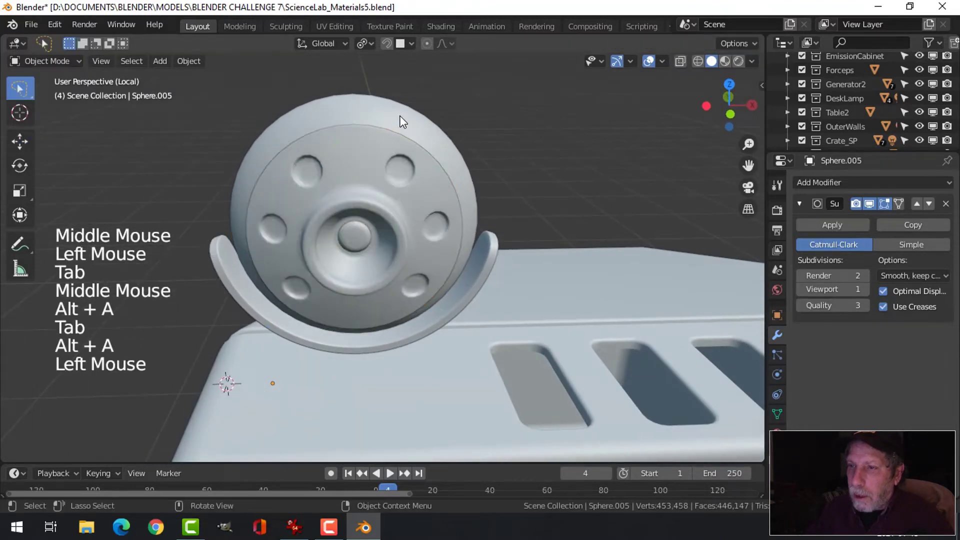
key("Tab")
key("alt+a")
middle_click_drag(457, 140, 438, 165)
key("2")
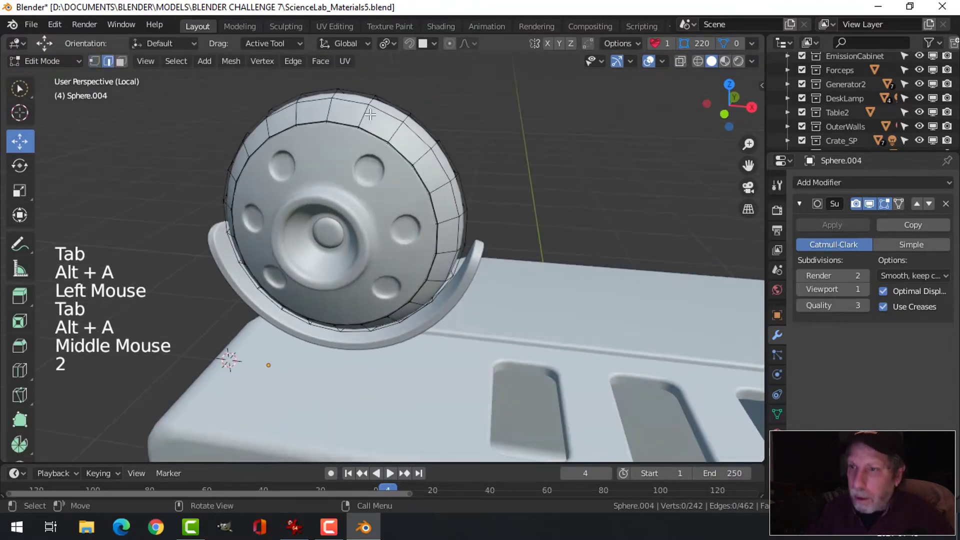
left_click(362, 104, "alt+shift")
middle_click_drag(362, 103, 426, 192)
key("shift+d")
left_click(360, 204)
key("p")
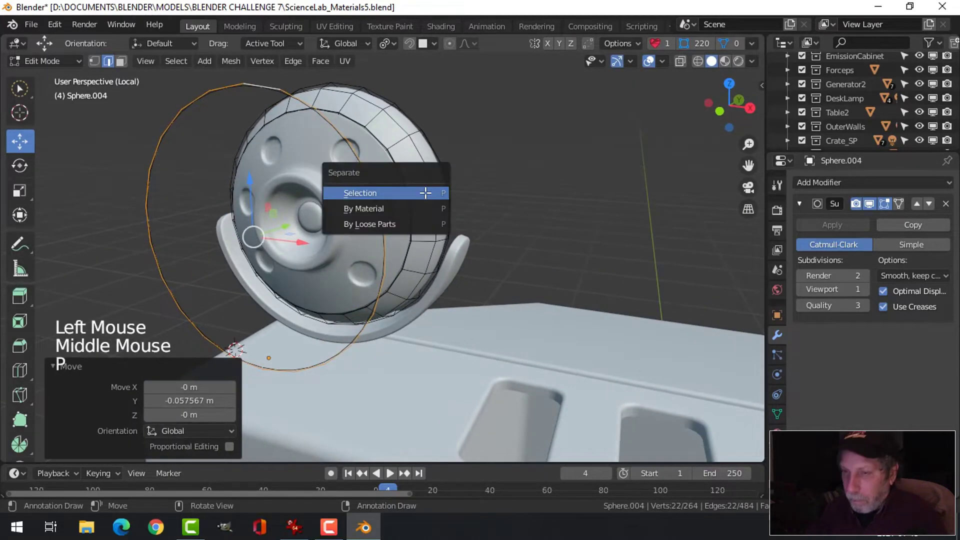
left_click(415, 190)
Scale the separated ring by about 0.143 and again by about 0.797, and remove its Subdivision modifier
key("Tab")
left_click(253, 85)
key("Tab")
key("a")
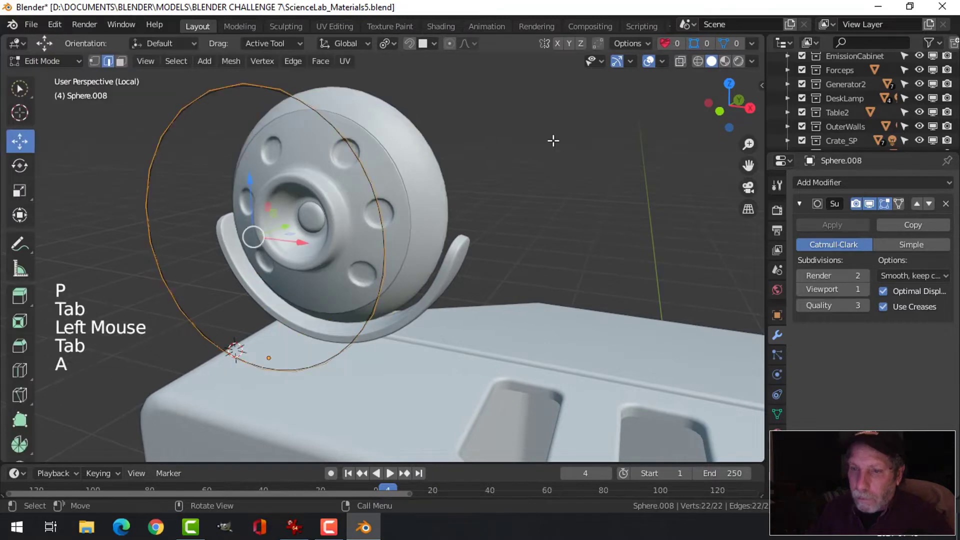
key("1")
key("s")
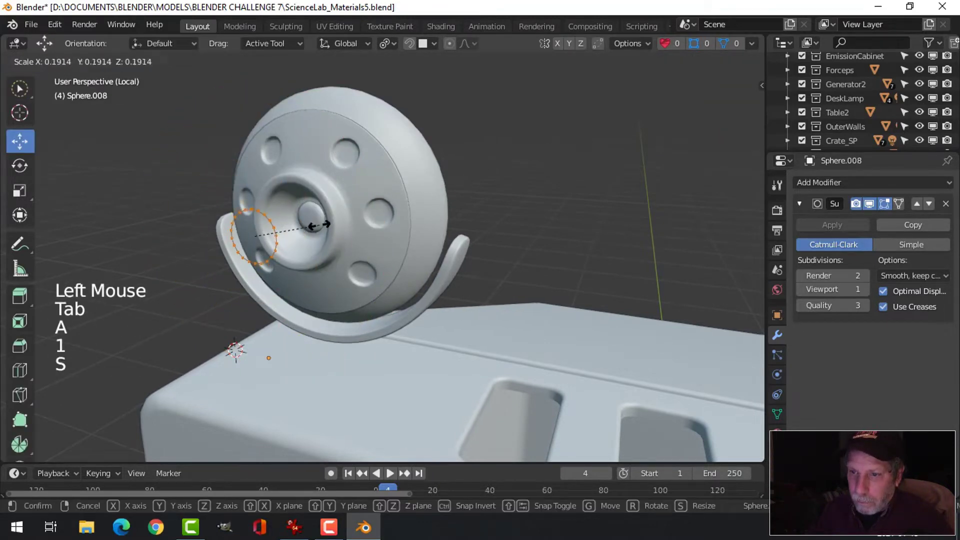
left_click(310, 220)
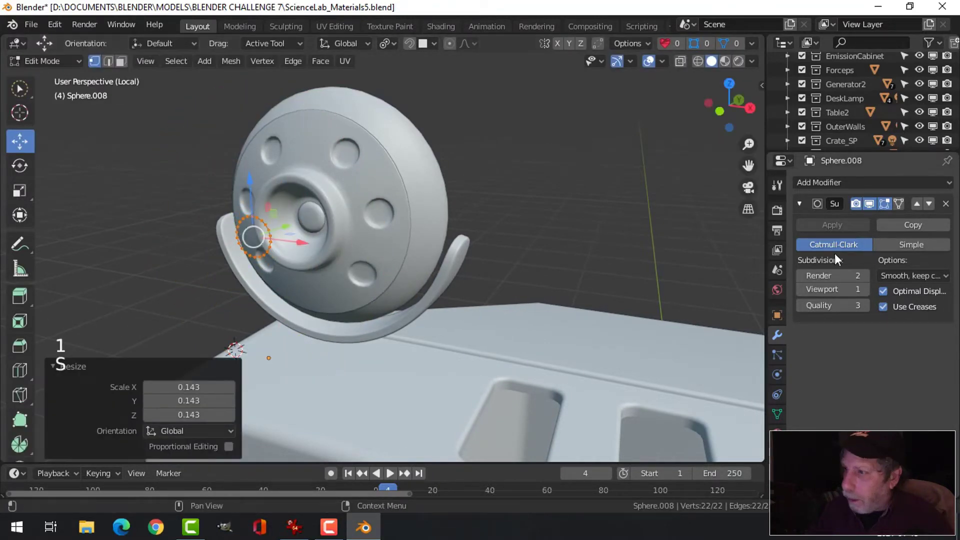
left_click(945, 204)
key("s")
left_click(510, 231)
Extrude the small ring about 0.021 m along Y to form a tube
middle_click_drag(510, 231, 365, 247)
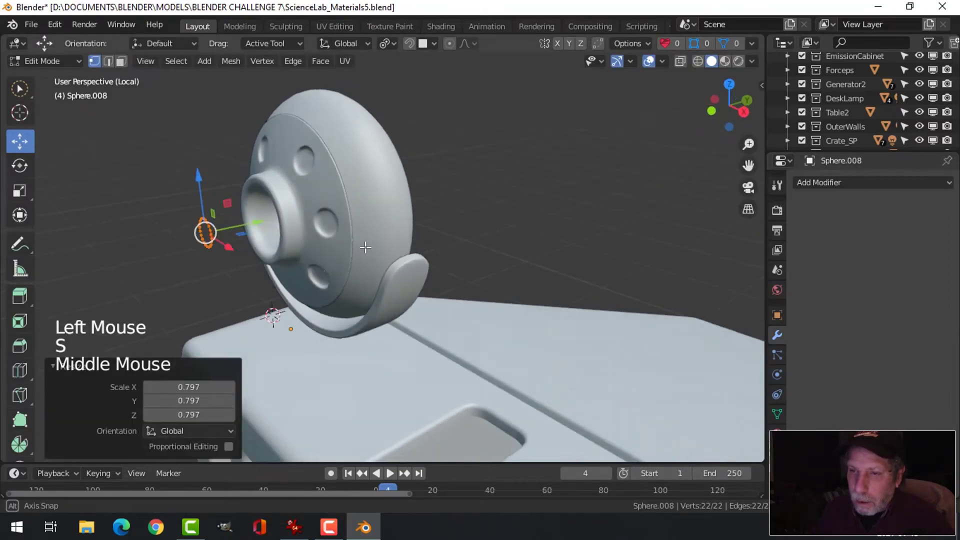
key("e")
left_click(253, 227)
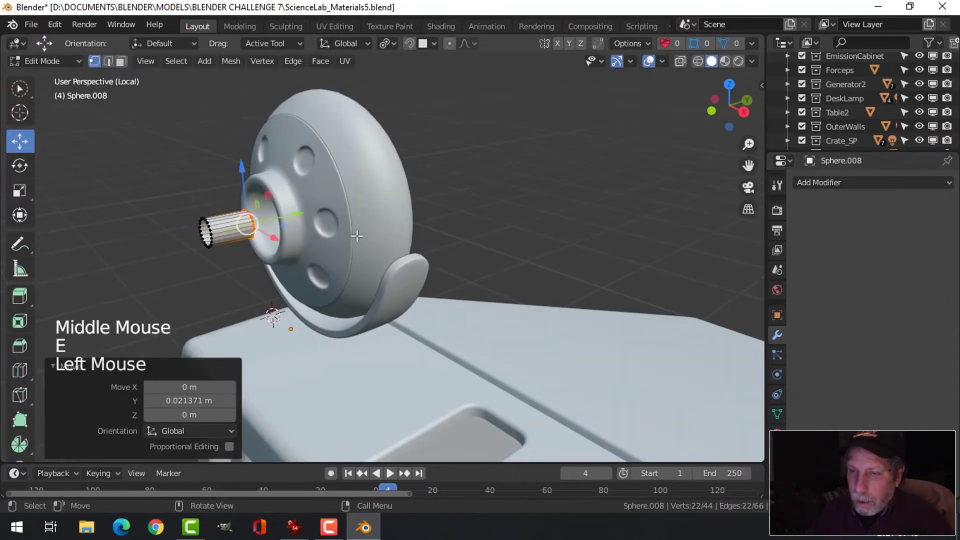
Rotate the whole tube 90° around the Z axis
key("a")
middle_click_drag(253, 228, 422, 245)
key("r")
type("z")
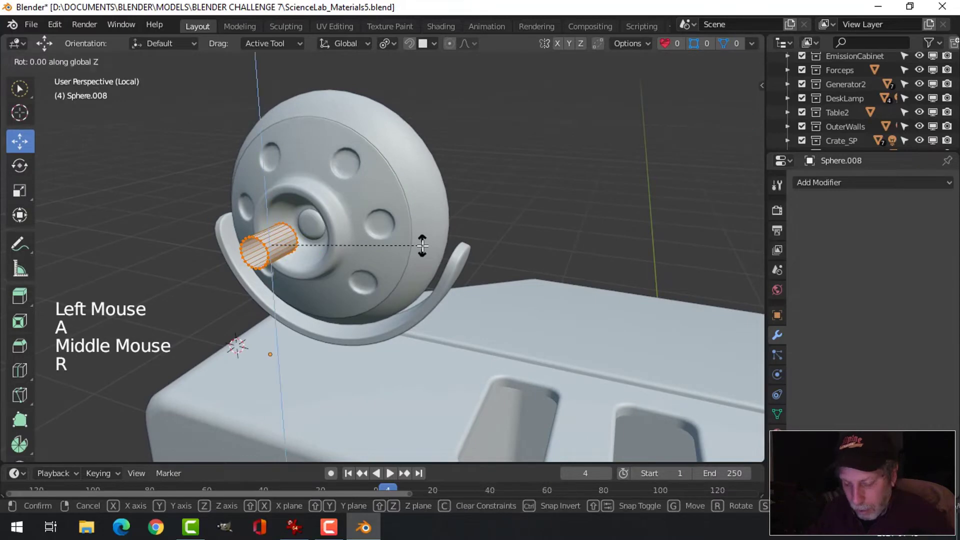
type("90")
key("Return")
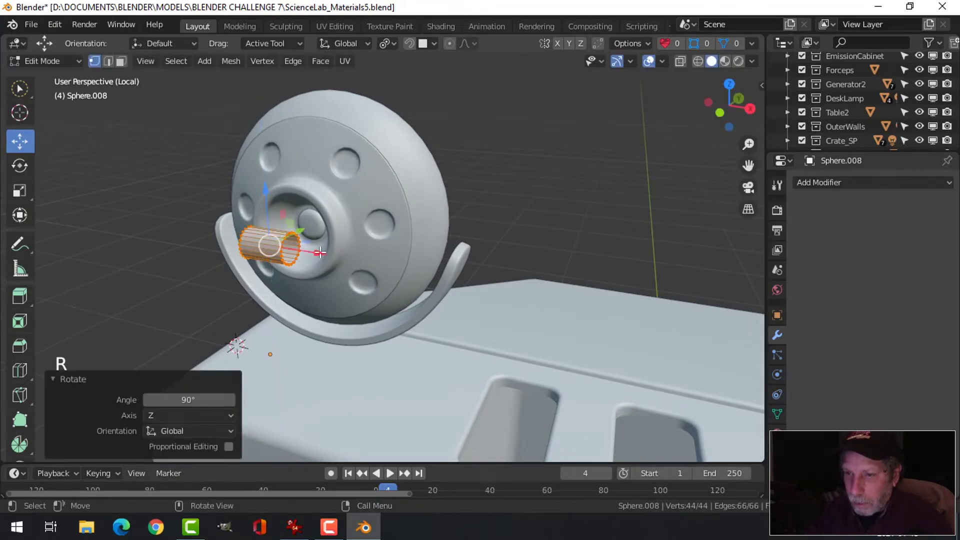
Move the tube back along Y in line with the bracket and about 0.059 m along X to the webcam body's side
key("KP_7")
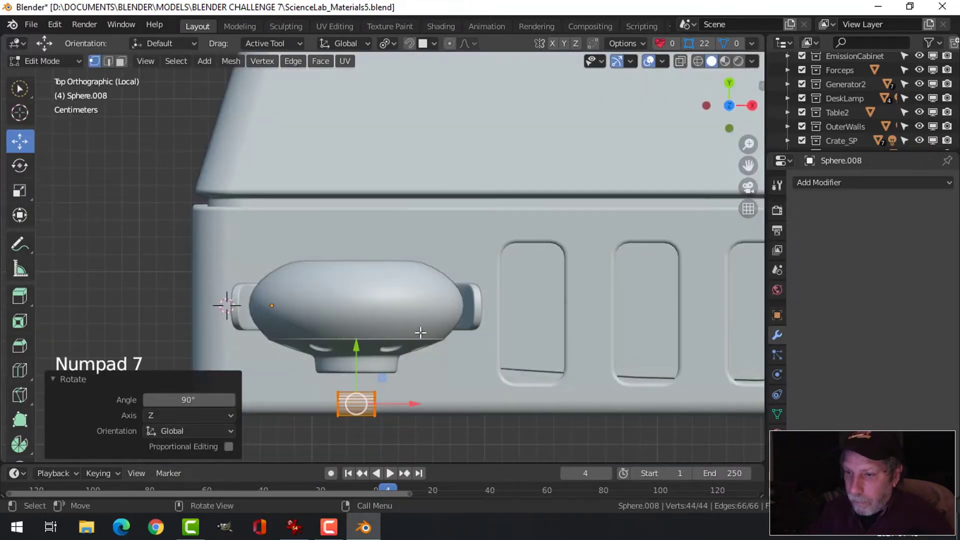
left_click_drag(360, 347, 364, 290)
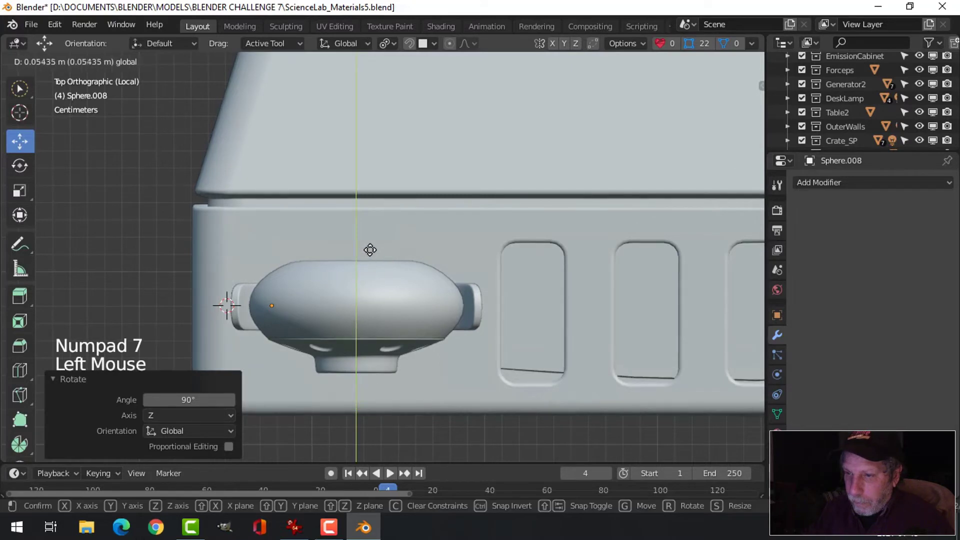
left_click_drag(370, 250, 370, 250)
left_click_drag(405, 308, 511, 308)
middle_click_drag(585, 330, 595, 196)
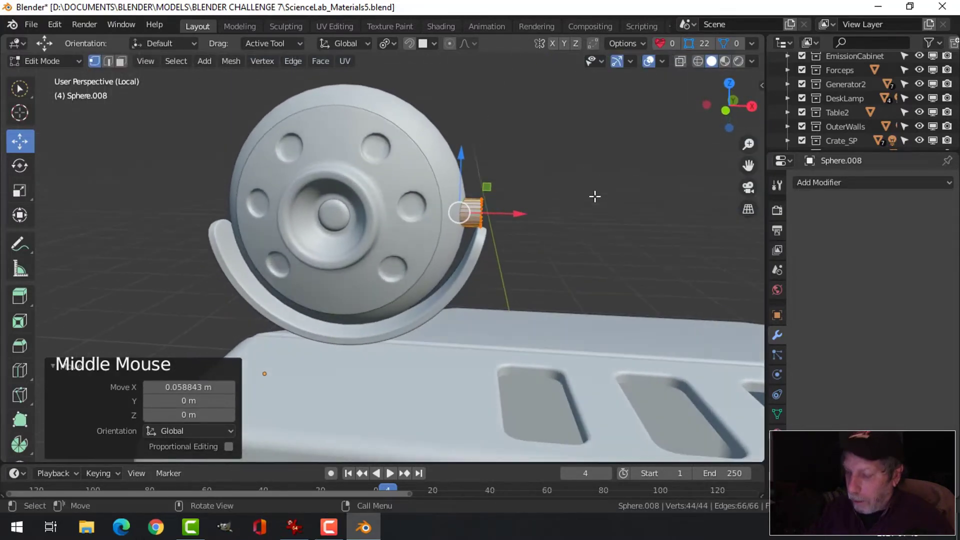
Lower the tube about 0.017 m along Z so it bridges the webcam body and the bracket arm
key("KP_1")
scroll(495, 166, "up", 1)
left_click_drag(474, 138, 462, 165)
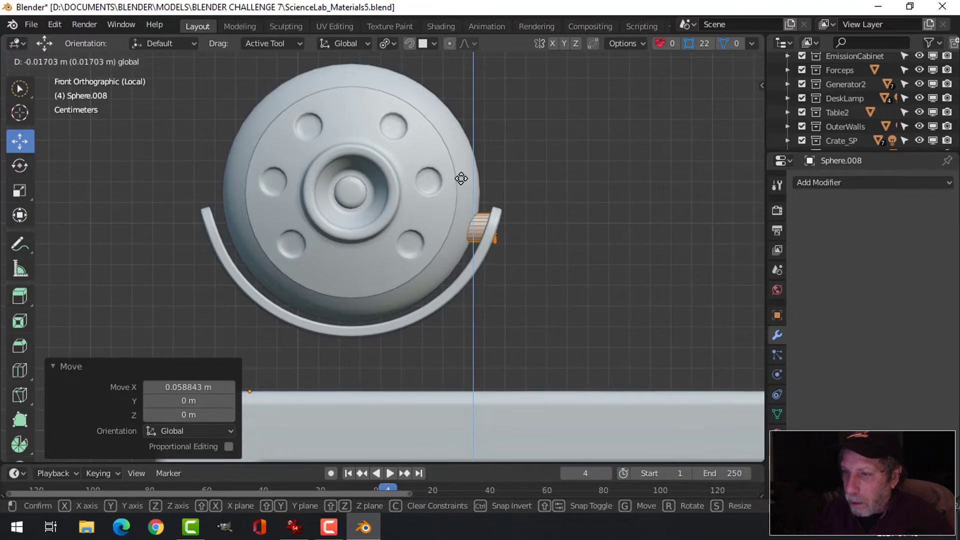
left_click_drag(461, 179, 461, 179)
Center the tube on the bracket arm in wireframe, moving it about 0.002 m along Y and -0.0045 m along Z
middle_click_drag(461, 179, 424, 249)
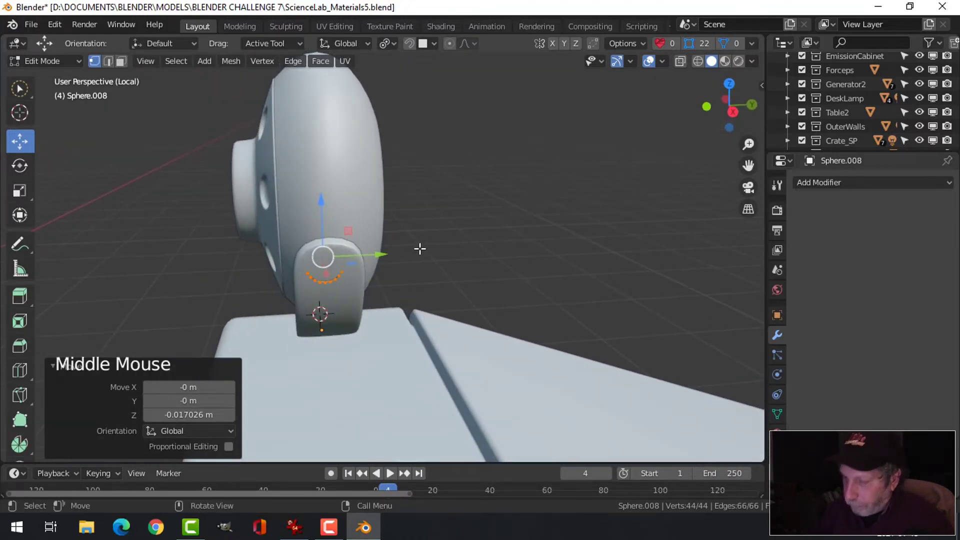
key("ctrl+KP_3")
scroll(410, 248, "up", 2)
key("z")
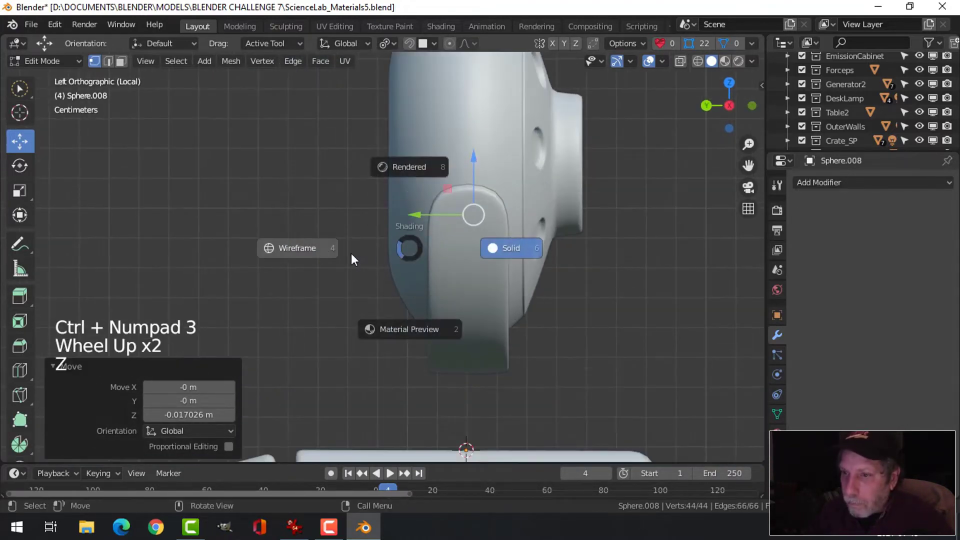
left_click(351, 253)
left_click_drag(421, 218, 415, 217)
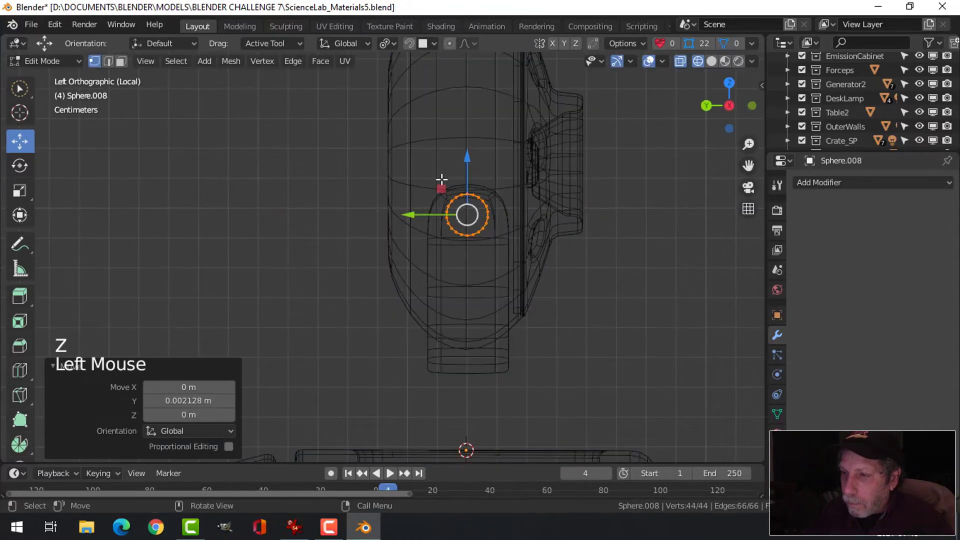
left_click_drag(466, 159, 468, 174)
mouse_move(468, 175)
middle_mouse_down()
mouse_move(484, 240)
mouse_move(545, 248)
mouse_move(548, 258)
middle_mouse_up()
key("z")
scroll(547, 267, "down", 1)
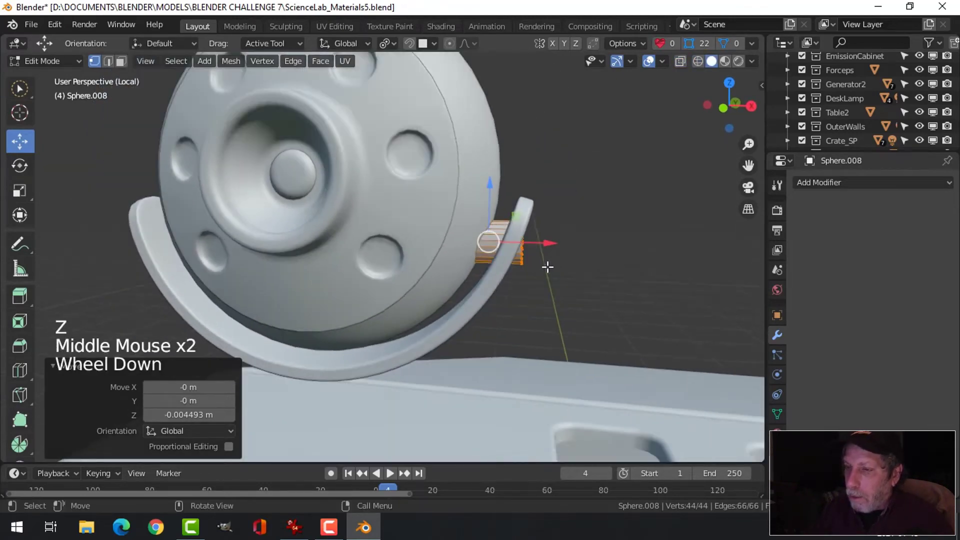
Shade the connecting tube smooth
key("KP_1")
scroll(540, 259, "down", 1)
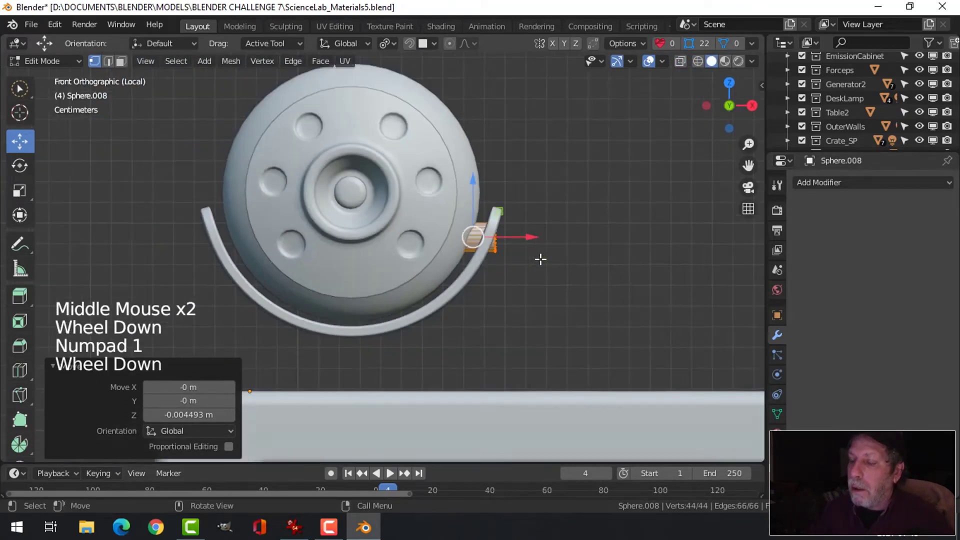
key("Tab")
key("alt+a")
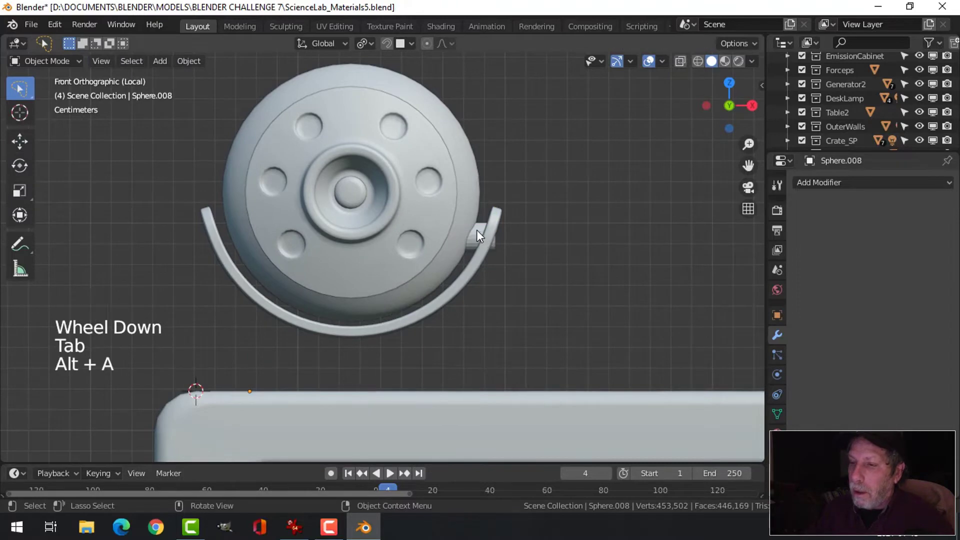
left_click(476, 230)
right_click(478, 229)
Correct the direction of all the tube's face normals
middle_click_drag(503, 230, 546, 250)
key("Tab")
key("a")
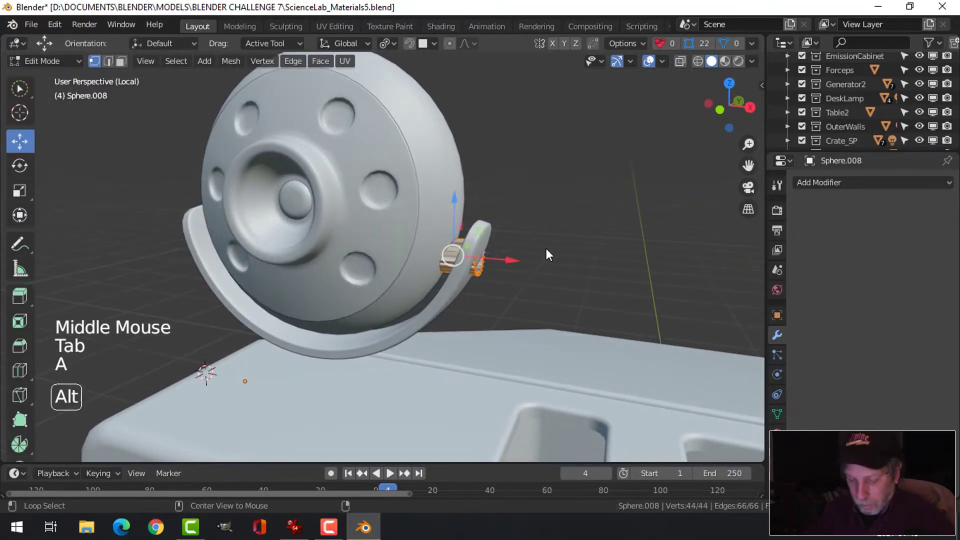
key("alt+n")
left_click(546, 248)
key("Tab")
key("alt+a")
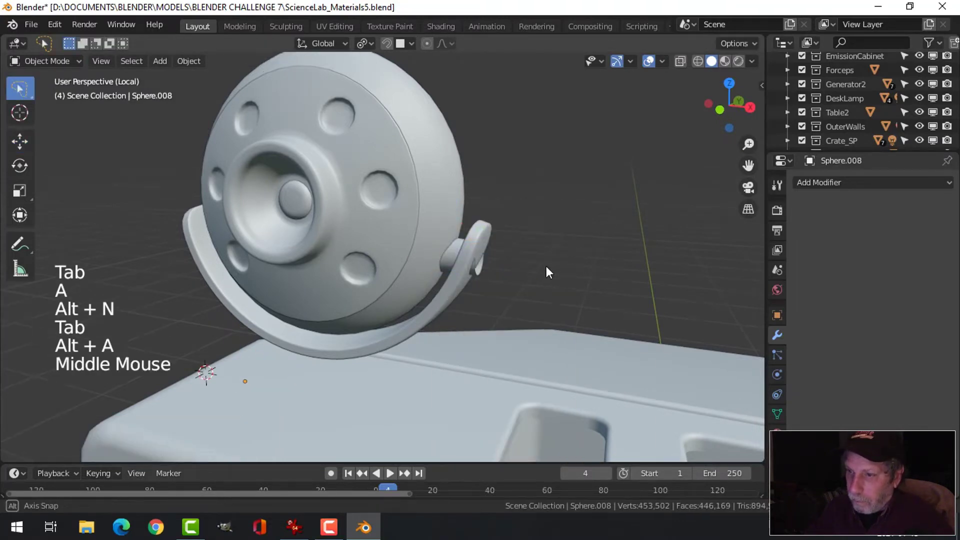
Rotate the connecting tube's mesh about 24° in front view and move it about -0.005 m along X and 0.0014 m along Z
middle_click_drag(546, 267, 491, 272)
left_click(350, 291)
key("KP_1")
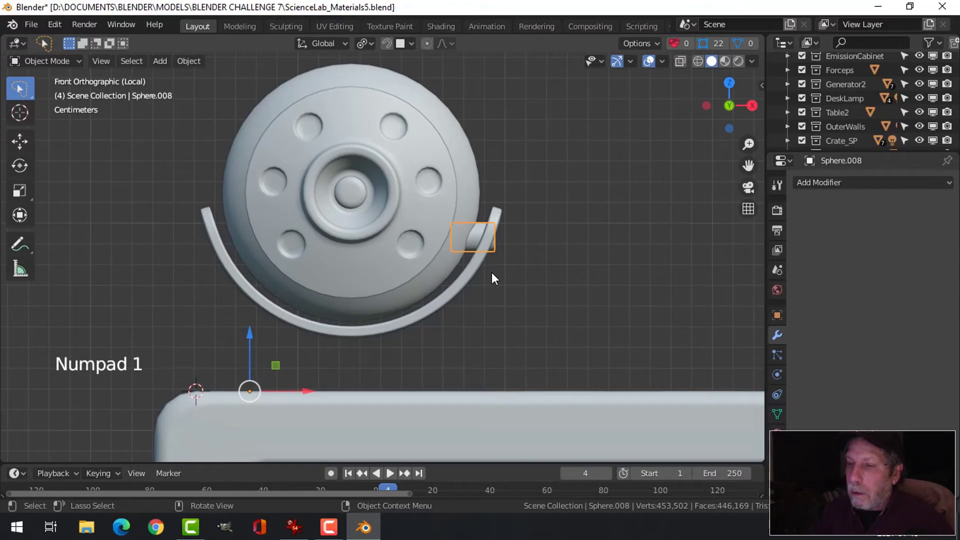
key("Tab")
key("r")
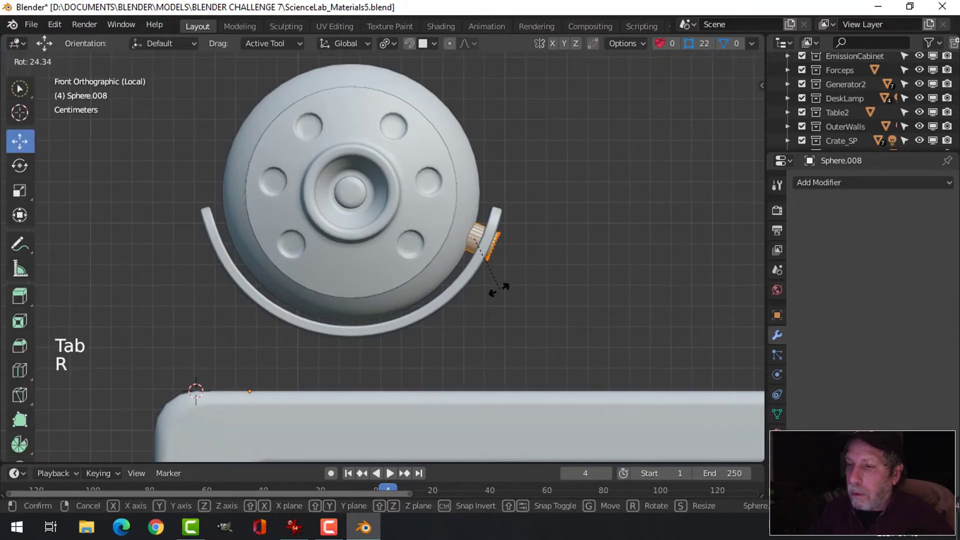
left_click(498, 288)
key("g")
left_click(481, 284)
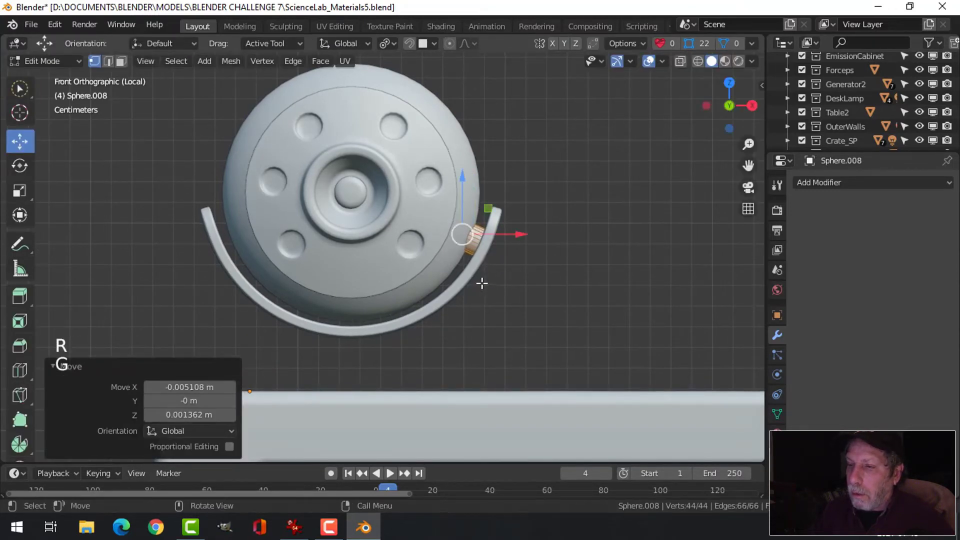
key("Tab")
key("alt+a")
Lower the curved bracket slightly along Z beneath the webcam body
scroll(502, 281, "down", 4)
middle_click_drag(502, 281, 472, 282)
scroll(469, 300, "down", 1)
middle_click_drag(473, 283, 413, 262)
scroll(415, 260, "up", 2)
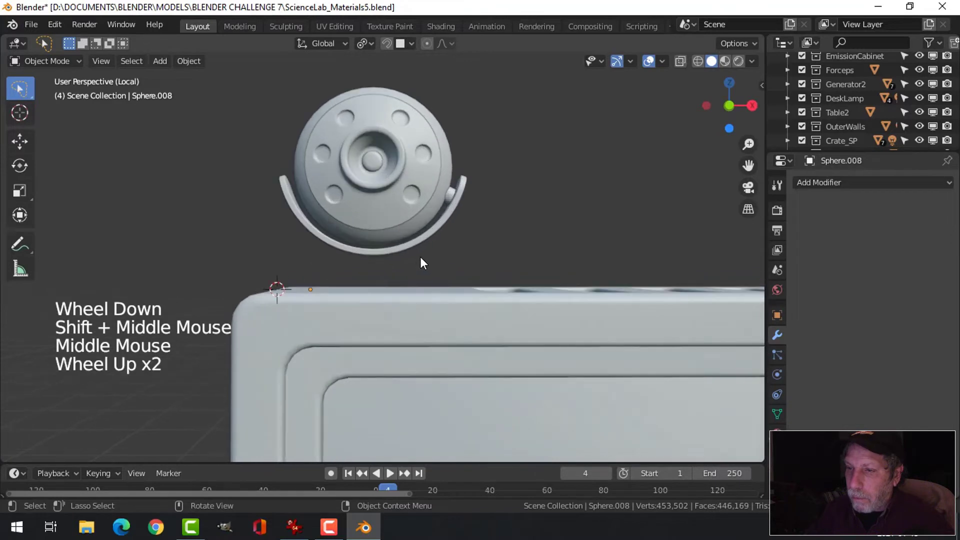
left_click(413, 246)
key("KP_1")
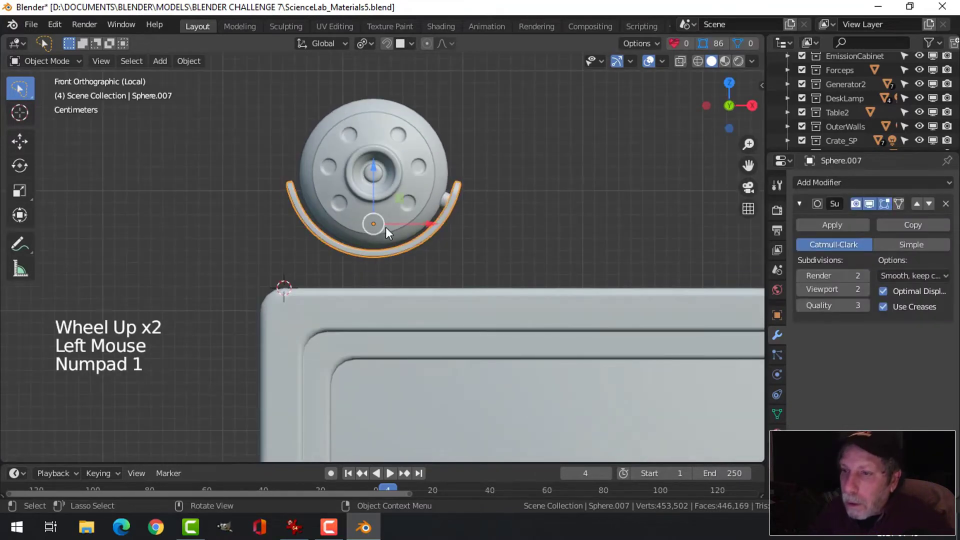
left_click_drag(375, 169, 370, 174)
mouse_move(507, 205)
middle_mouse_down()
mouse_move(486, 216)
mouse_move(503, 214)
middle_mouse_up()
scroll(503, 214, "up", 2)
key("alt+a")
Move the connecting tube about 0.0004 m along X and -0.0053 m along Z to follow the bracket arm
left_click(483, 168)
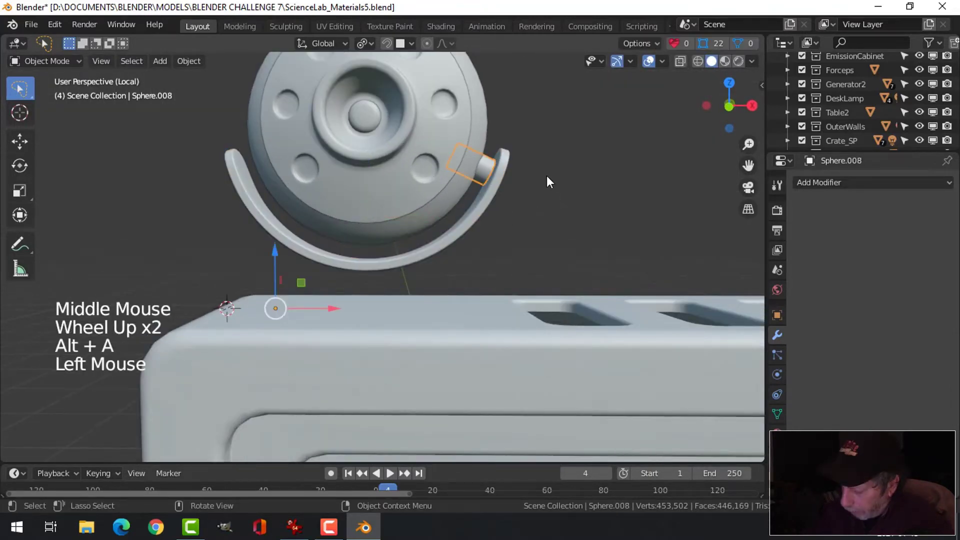
key("KP_1")
key("g")
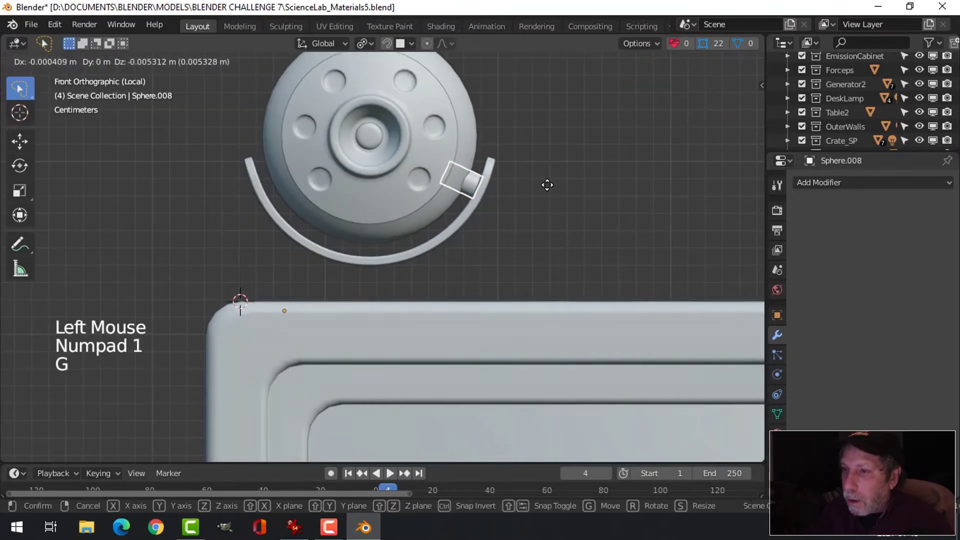
left_click(547, 185)
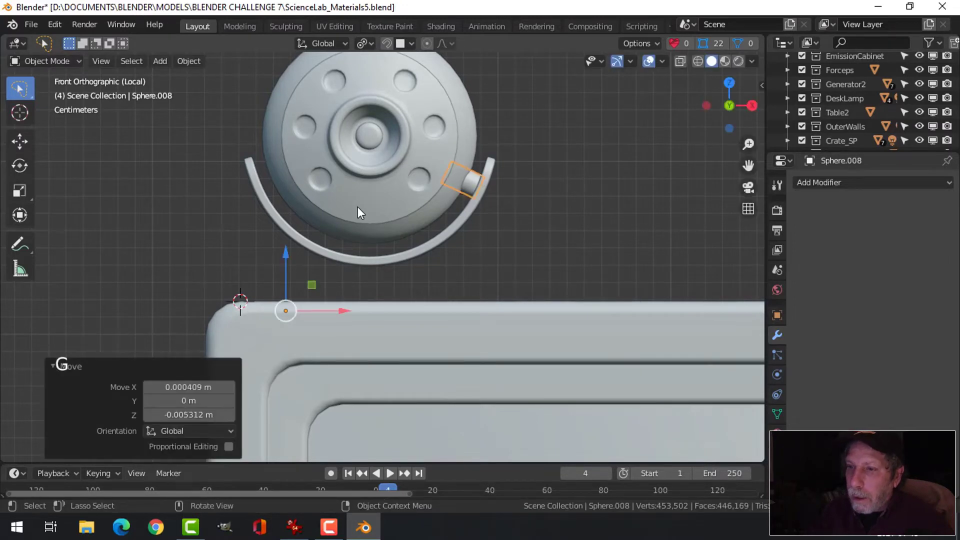
Set the lens sphere's origin to its geometry and snap the 3D cursor to it
left_click(383, 135)
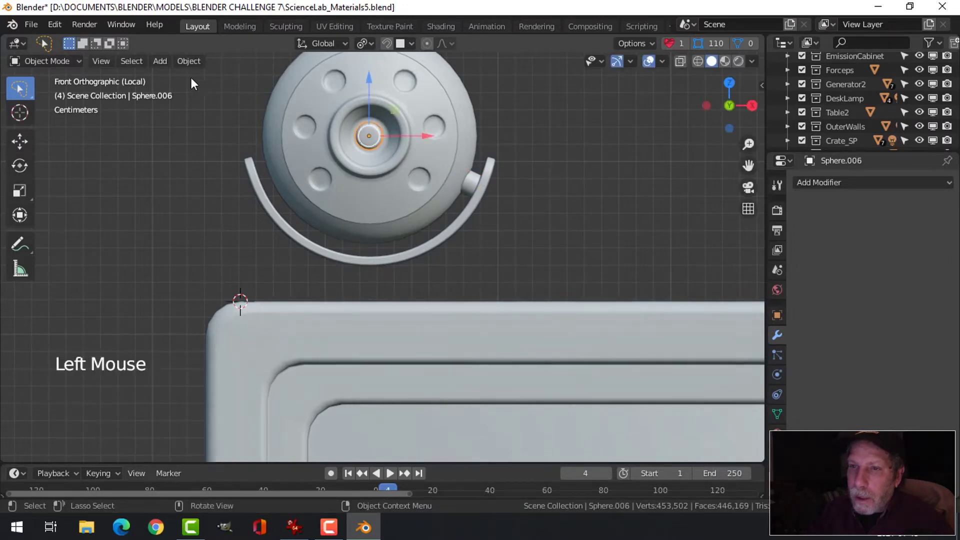
left_click(199, 63)
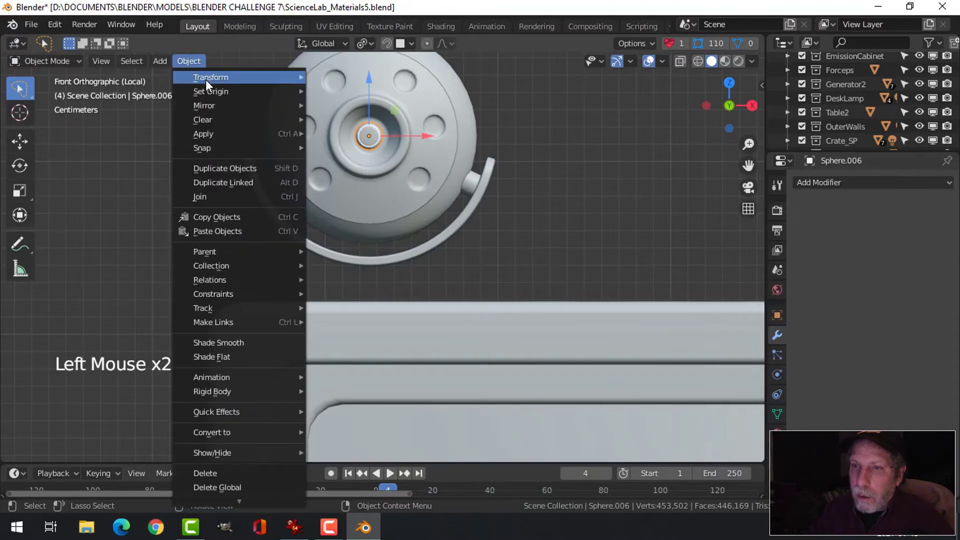
mouse_move(299, 91)
left_click(361, 106)
key("shift+s")
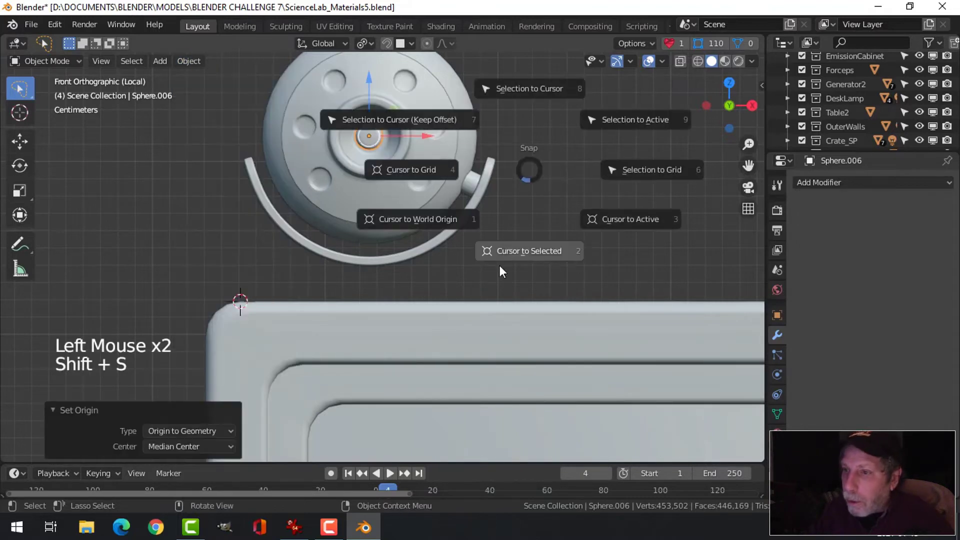
left_click(499, 265)
key("alt+a")
Set the connecting tube's origin to the 3D cursor
left_click(470, 182)
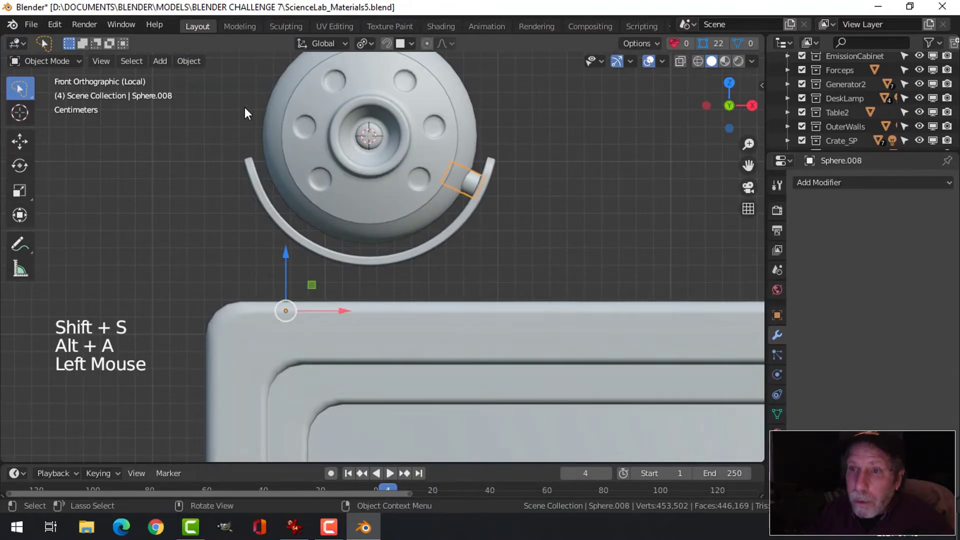
left_click(188, 60)
mouse_move(214, 91)
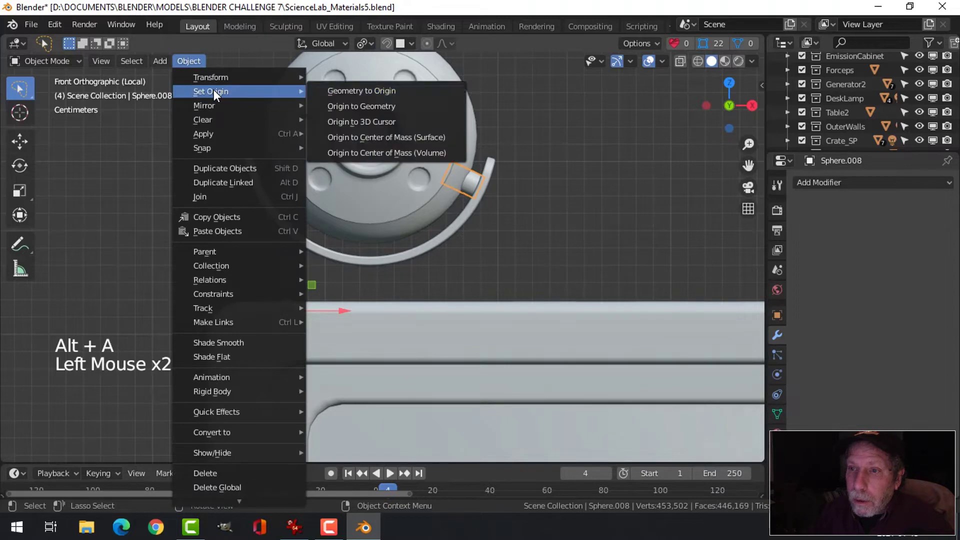
left_click(346, 121)
Add a Mirror modifier across X to the tube to make the matching pin on the opposite bracket arm
left_click(851, 185)
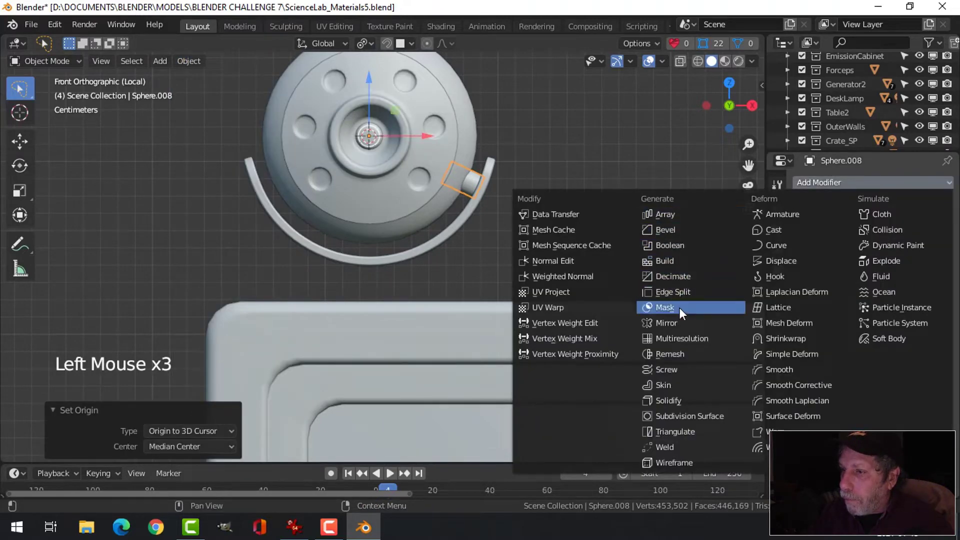
left_click(650, 306)
key("alt+a")
middle_click_drag(562, 235, 480, 240)
scroll(455, 255, "down", 3)
scroll(499, 257, "up", 1)
scroll(467, 265, "up", 2)
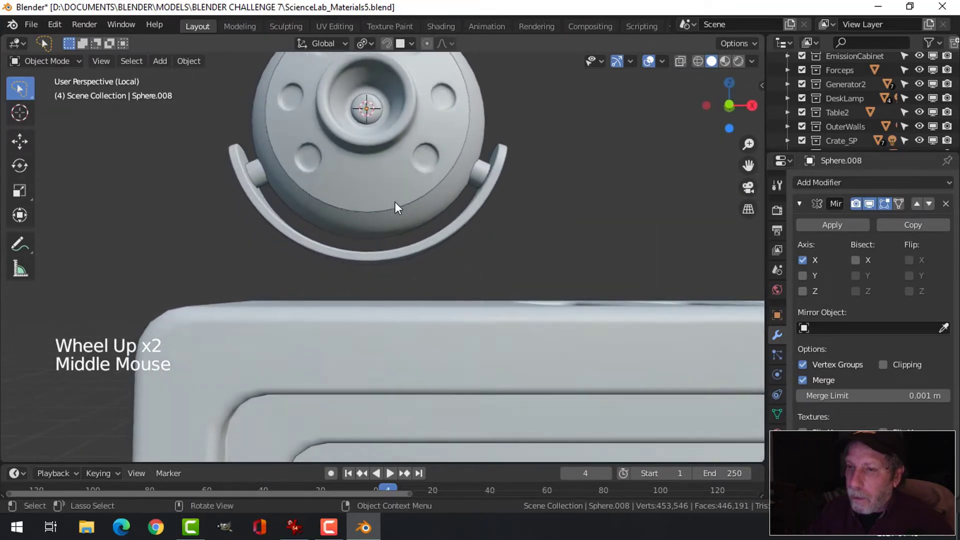
Duplicate an edge loop around the webcam body and move the copy about 0.04 m forward along negative Y
left_click(383, 211)
middle_click_drag(383, 211, 517, 263)
left_click(454, 130)
key("Tab")
middle_click_drag(454, 130, 475, 265, "shift")
key("2")
left_click(499, 251, "alt+shift")
middle_click_drag(475, 265, 489, 257, "shift")
key("shift+d")
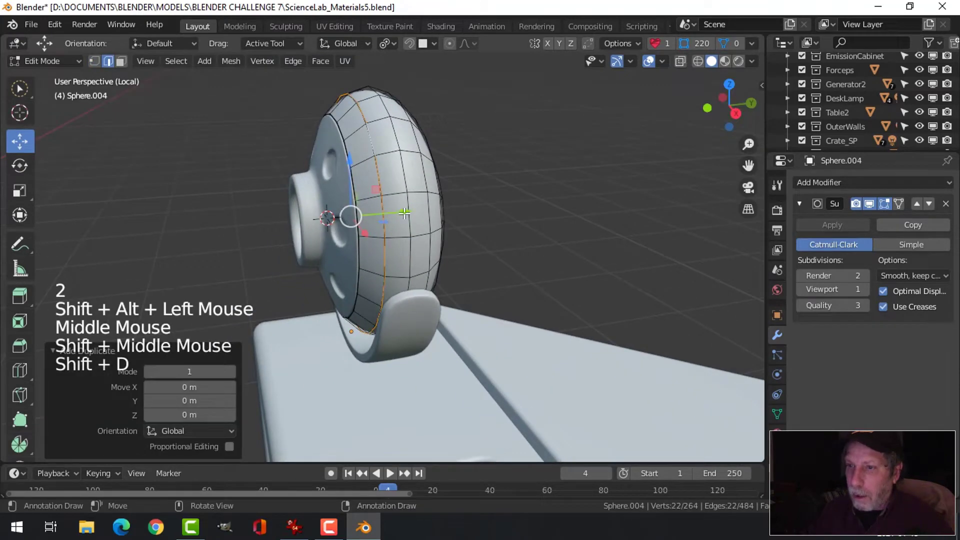
left_click(317, 216)
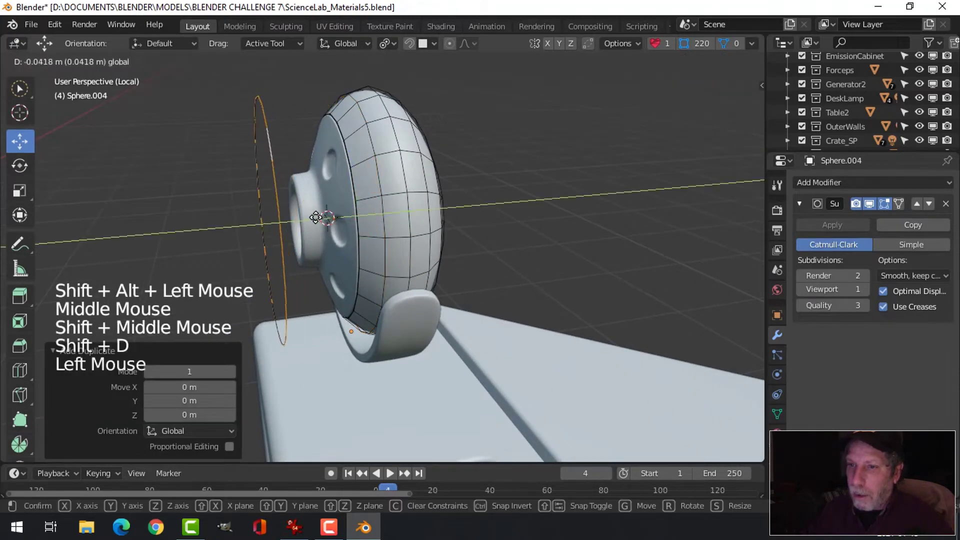
Separate the duplicated edge loop into its own object
key("p")
left_click(450, 264)
key("Tab")
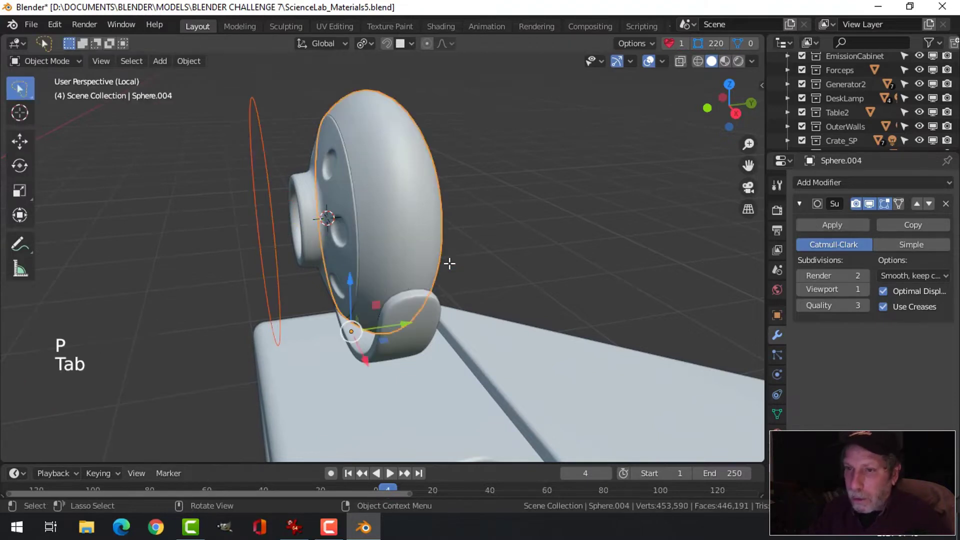
Scale the separated ring's mesh to 0.2 and rotate it 90° about X so it lies flat
left_click(262, 149)
key("Tab")
key("a")
middle_click_drag(381, 231, 392, 240)
type("s")
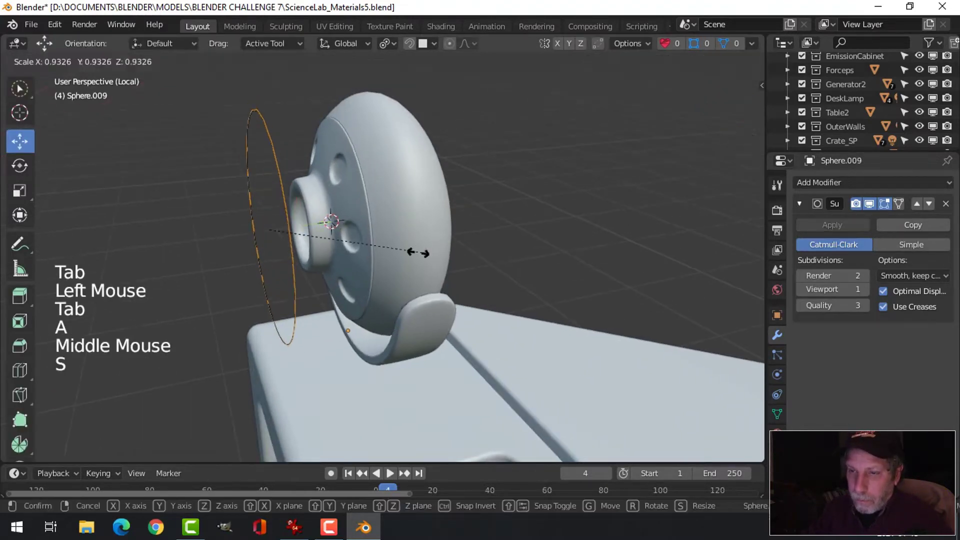
type(".2")
key("Return")
type("r")
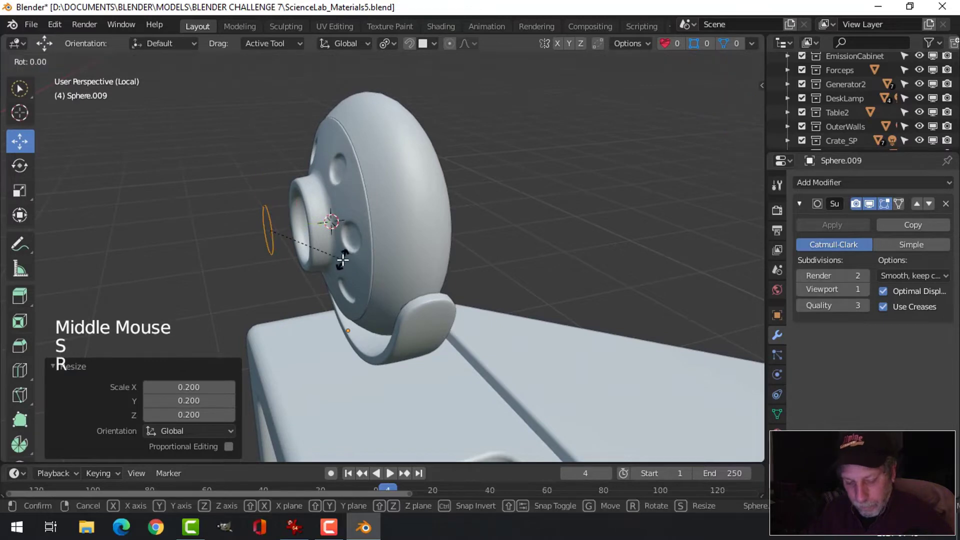
type("x90")
key("Return")
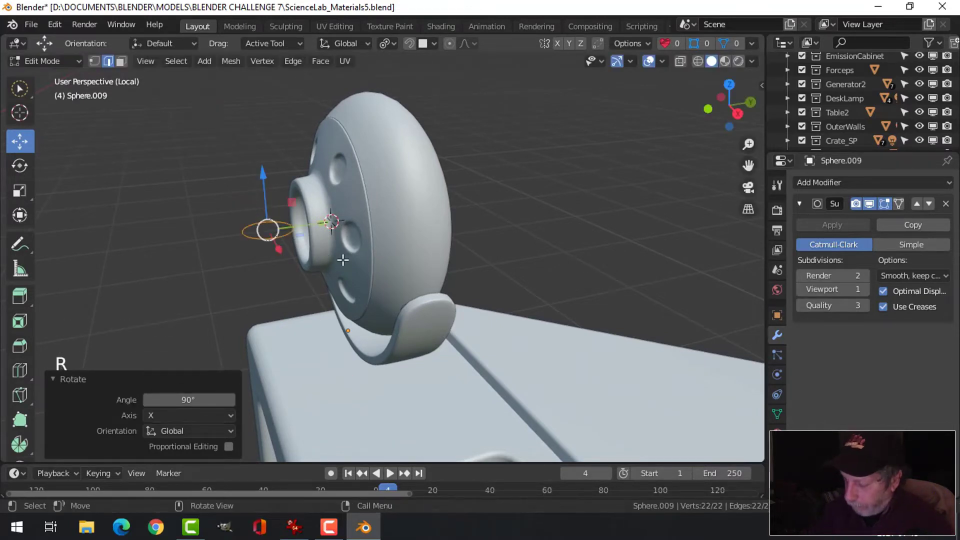
Move the flat ring about 0.043 m along Y and -0.074 m along Z to the underside of the bracket
key("KP_7")
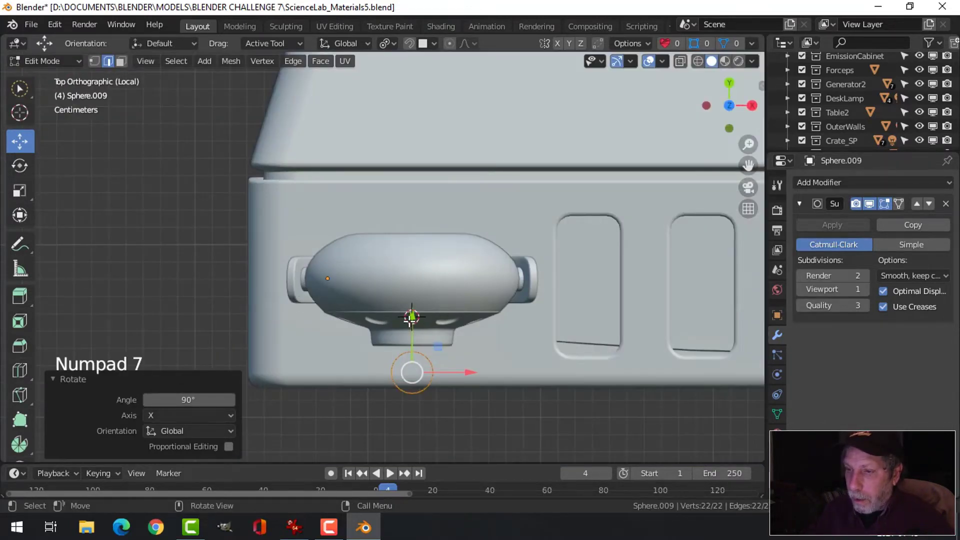
left_click_drag(411, 318, 412, 289)
left_click_drag(421, 242, 421, 243)
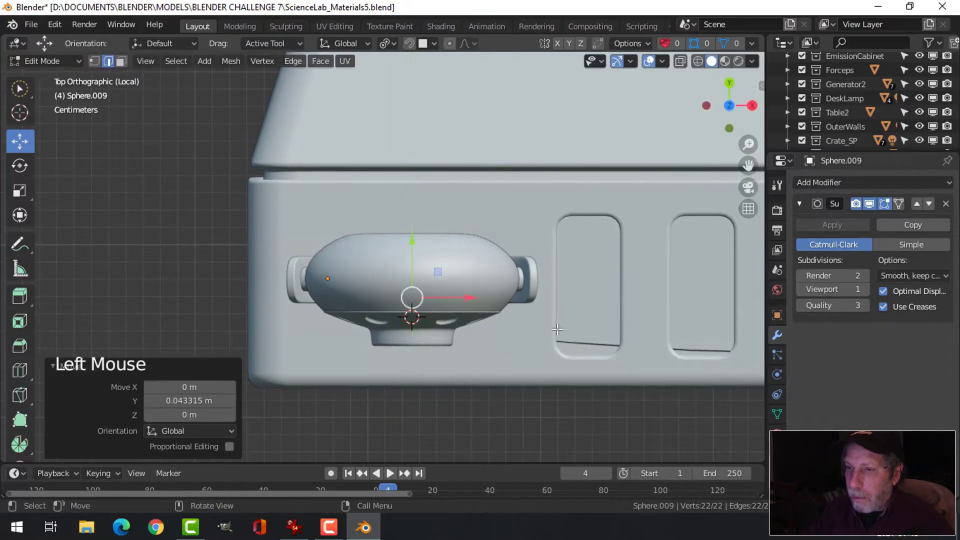
middle_click_drag(421, 243, 420, 153)
left_click_drag(417, 148, 407, 275)
middle_click_drag(407, 275, 530, 320)
scroll(474, 370, "up", 2)
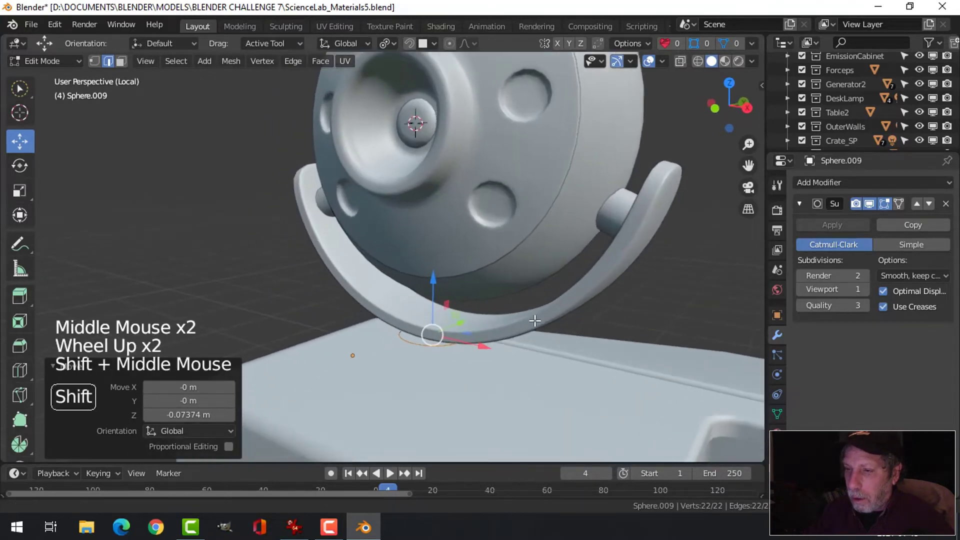
Isolate the ring and the bracket by hiding all other objects
key("Tab")
left_click(519, 320, "shift")
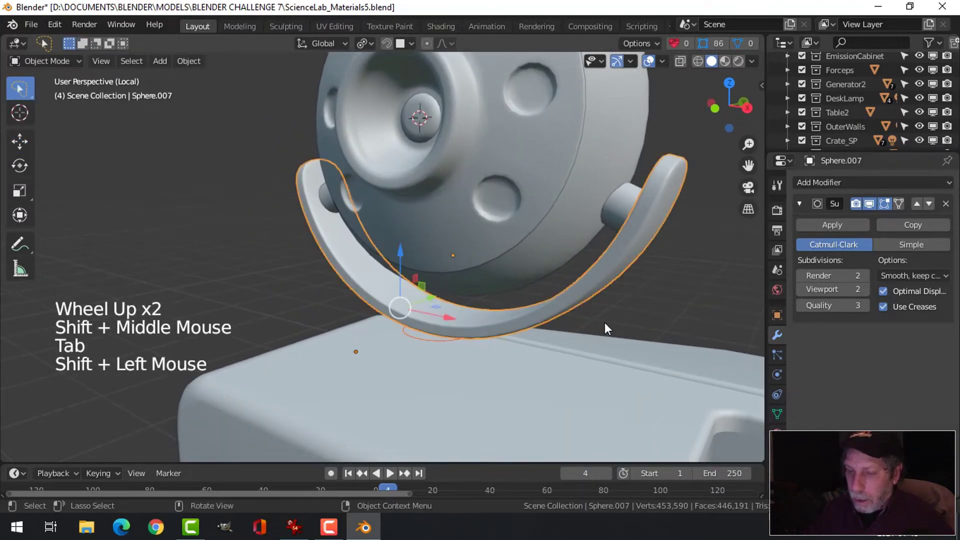
middle_click_drag(605, 323, 464, 290)
key("shift+h")
key("a")
Set the ring's origin to its geometry while viewing the bracket from below
left_click(468, 263)
left_click(468, 265)
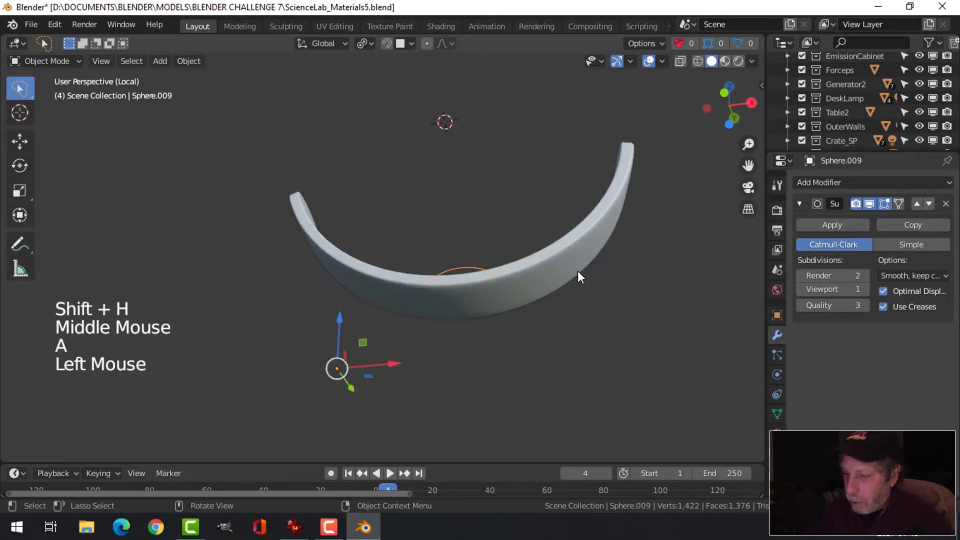
key("ctrl+KP_7")
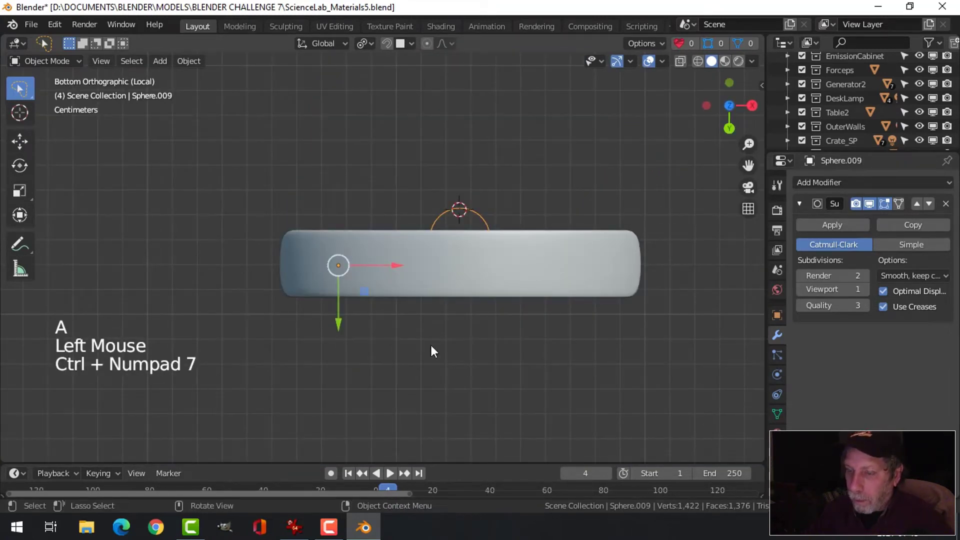
left_click(189, 61)
mouse_move(203, 94)
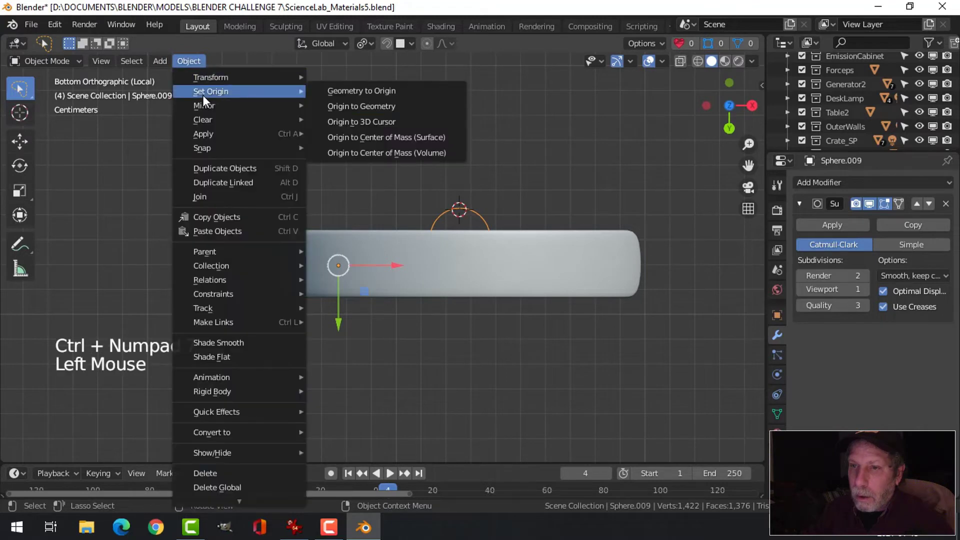
left_click(331, 109)
Center the ring under the bracket along Y and lower it about 0.0078 m along Z
left_click_drag(464, 294, 457, 322)
middle_click_drag(457, 322, 432, 290)
left_click(470, 335)
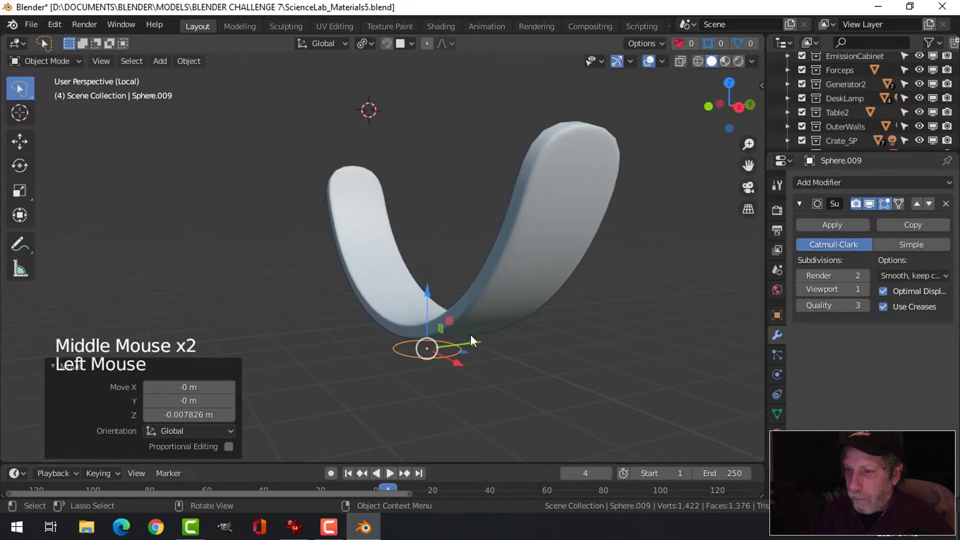
Shrink the ring slightly and extrude it about 0.014 m up along Z to meet the bracket's underside
middle_click_drag(470, 335, 477, 308)
key("Tab")
key("a")
key("1")
key("s")
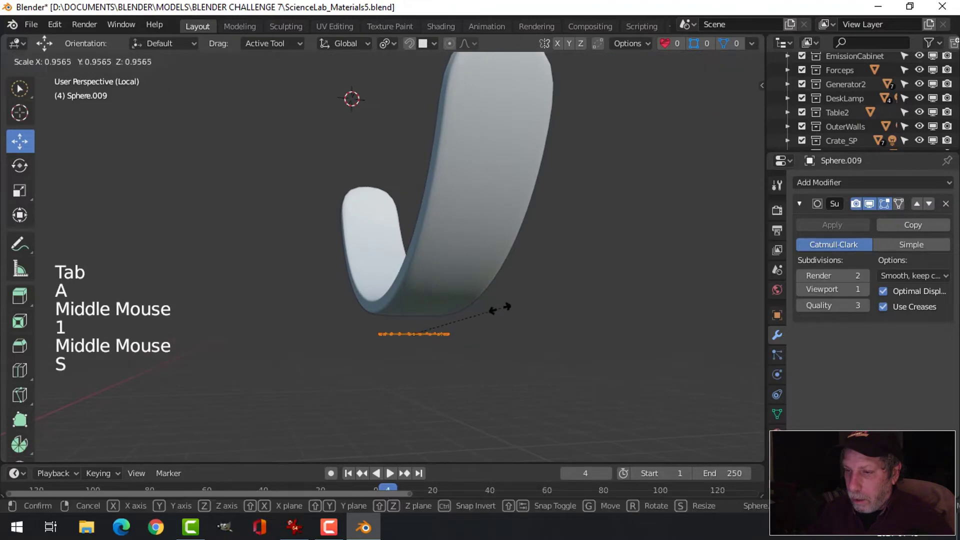
left_click(489, 310)
key("e")
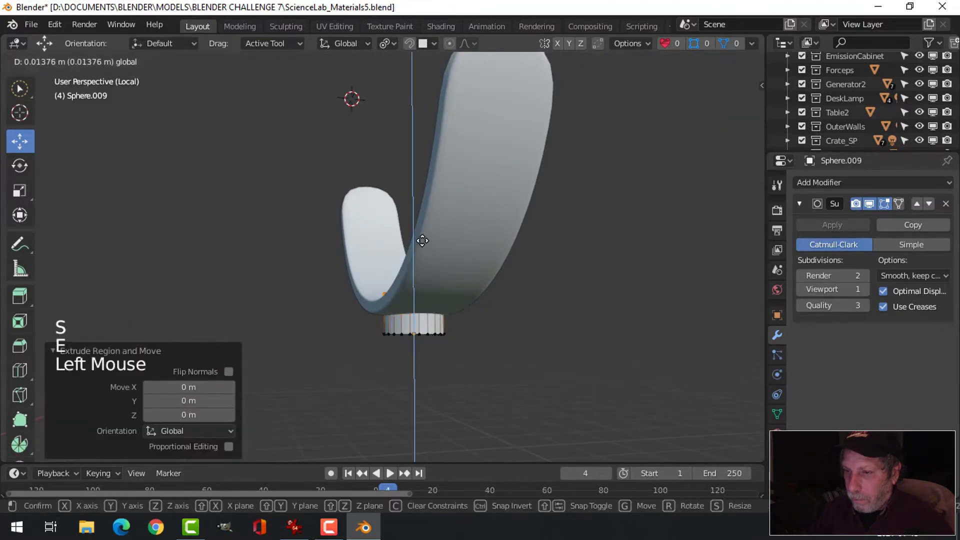
middle_click_drag(423, 249, 515, 348)
Lengthen the stem by moving its lower edge loop about 0.018 m down along Z
key("alt+a")
left_click(491, 330, "alt+shift")
middle_click_drag(515, 347, 512, 343)
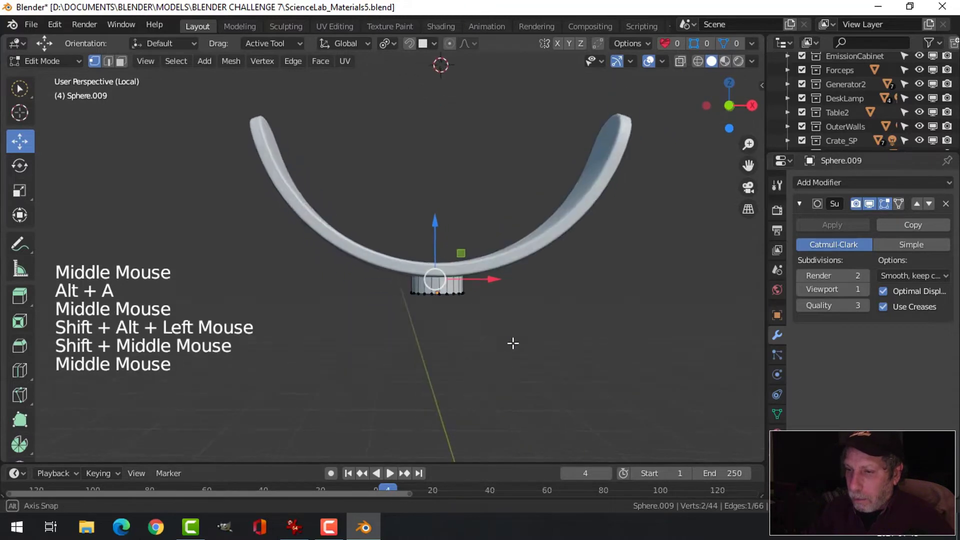
key("alt+a")
scroll(506, 339, "up", 2)
scroll(506, 339, "up", 1)
key("2")
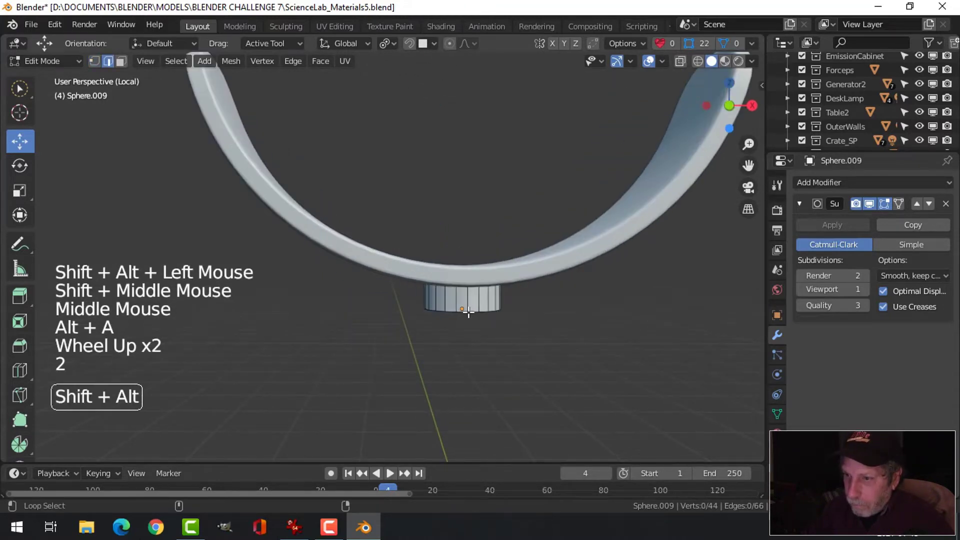
left_click(473, 312, "alt+shift")
left_click_drag(461, 251, 463, 323)
middle_click_drag(463, 323, 465, 272, "shift")
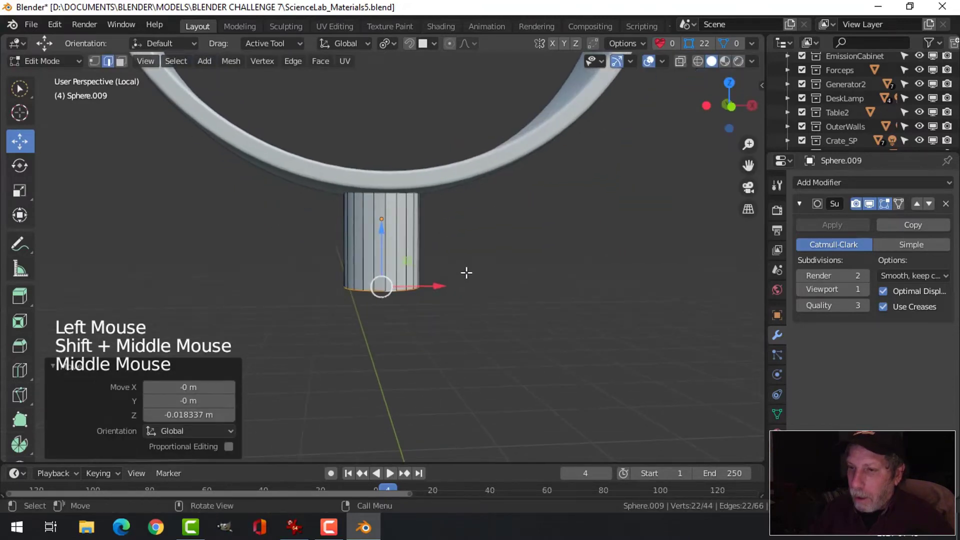
Extrude the stem's lower edge loop outward to about 3.7 times its size, and extrude the rim about 0.0067 m down along Z
key("e")
key("s")
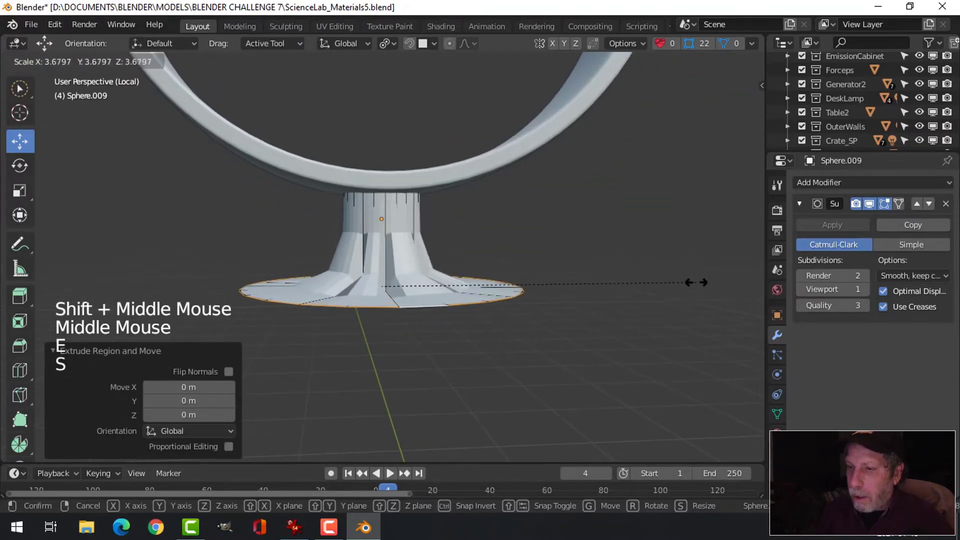
left_click(692, 281)
middle_click_drag(592, 325, 587, 296, "shift")
key("e")
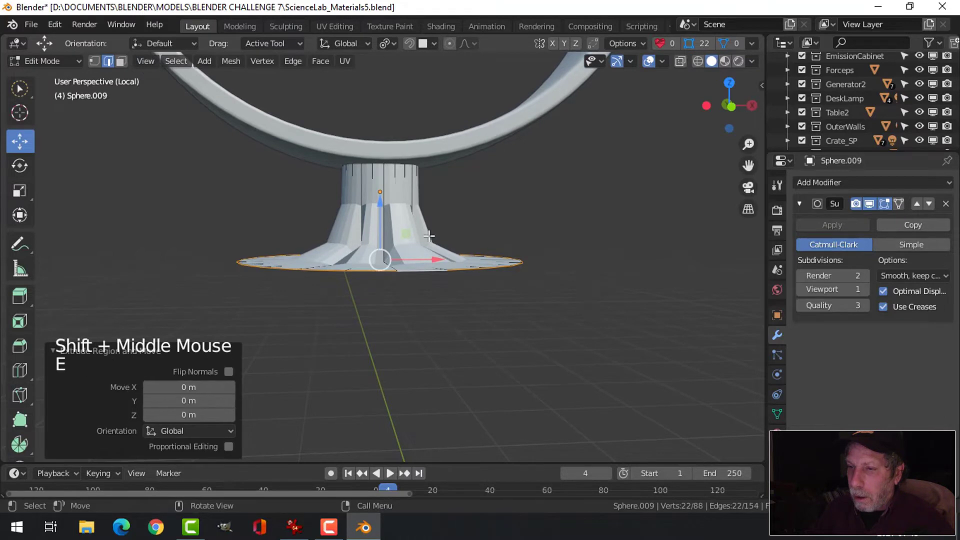
left_click(378, 240)
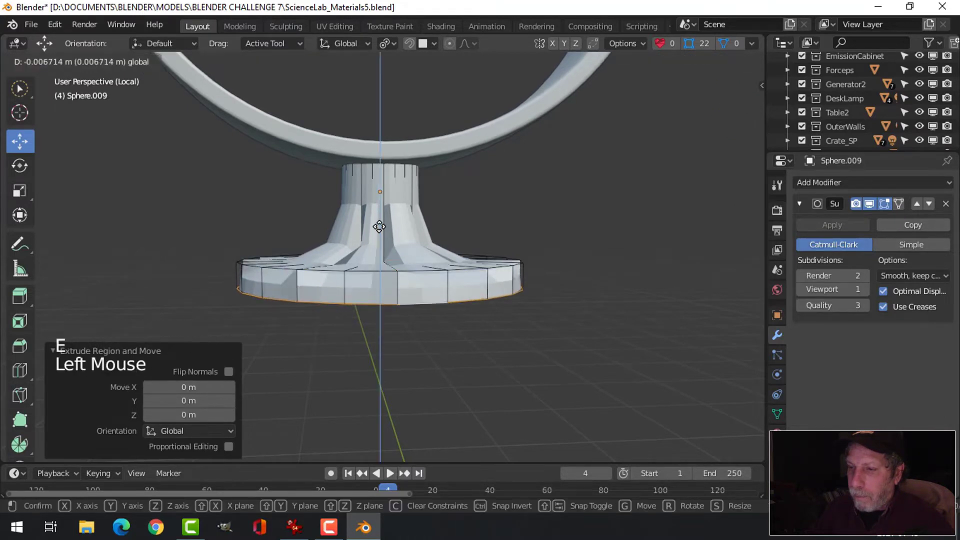
Recalculate the normals of the whole stand mesh to face outside and return to Object Mode
key("a")
key("alt+n")
left_click(541, 249)
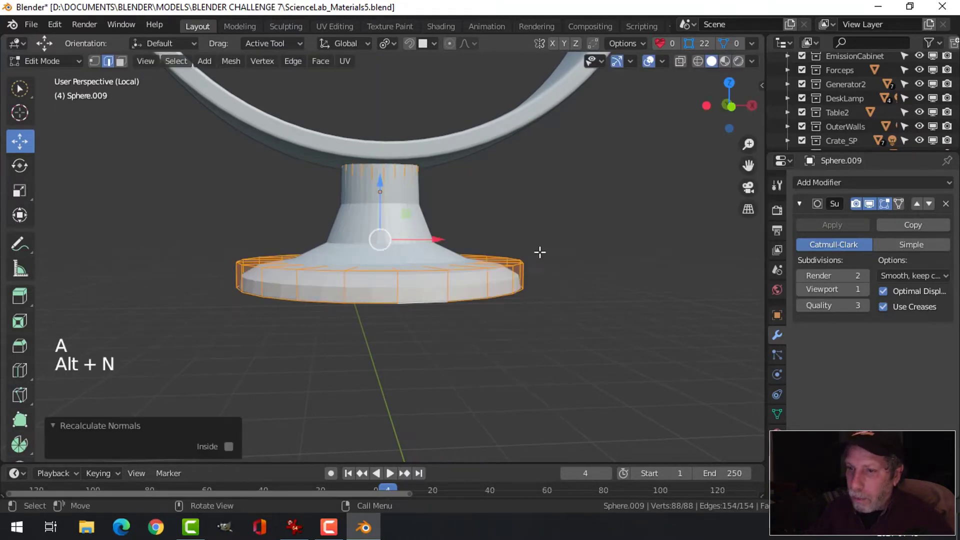
middle_click_drag(504, 290, 395, 255)
key("Tab")
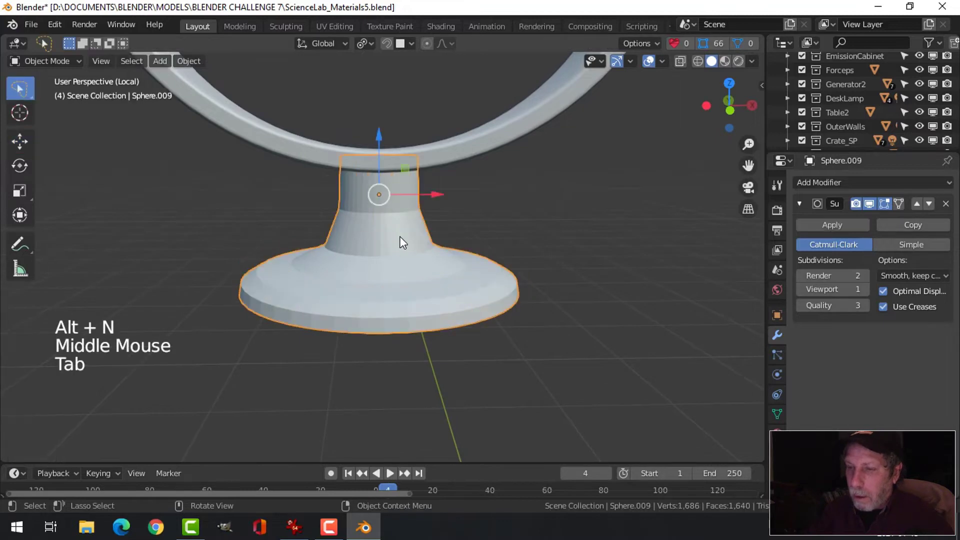
Add a loop cut around the stem and slide it down close to the base to sharpen the junction
key("Tab")
key("ctrl+r")
left_click(418, 244)
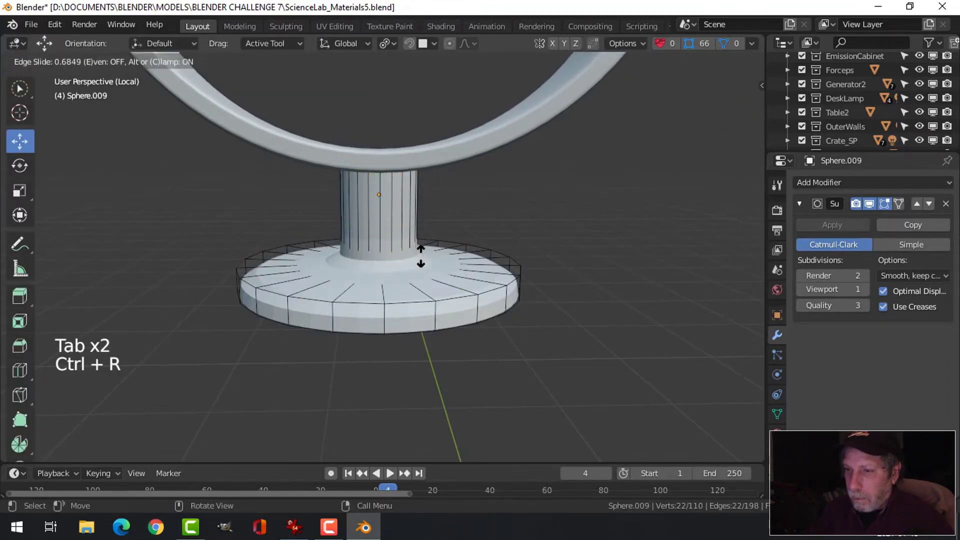
left_click(421, 261)
Bevel the upper rim edge loop of the stand's round base with two segments
key("alt+a")
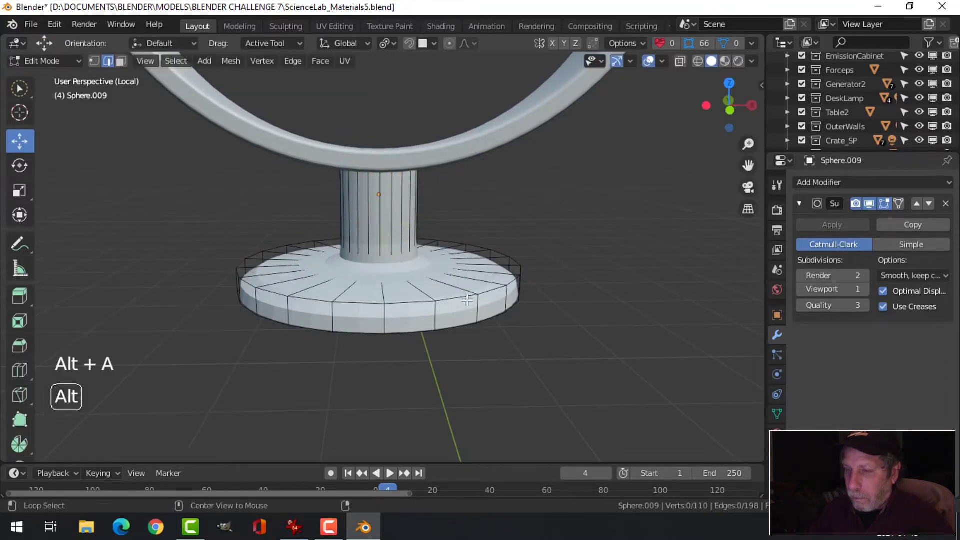
left_click(540, 286, "alt+shift")
key("ctrl+b")
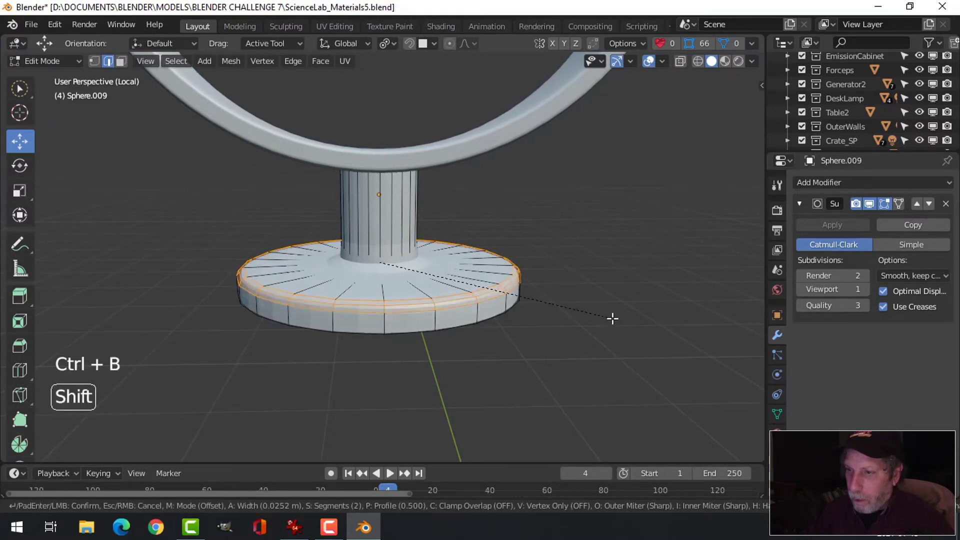
left_click(575, 308)
key("Tab")
key("Tab")
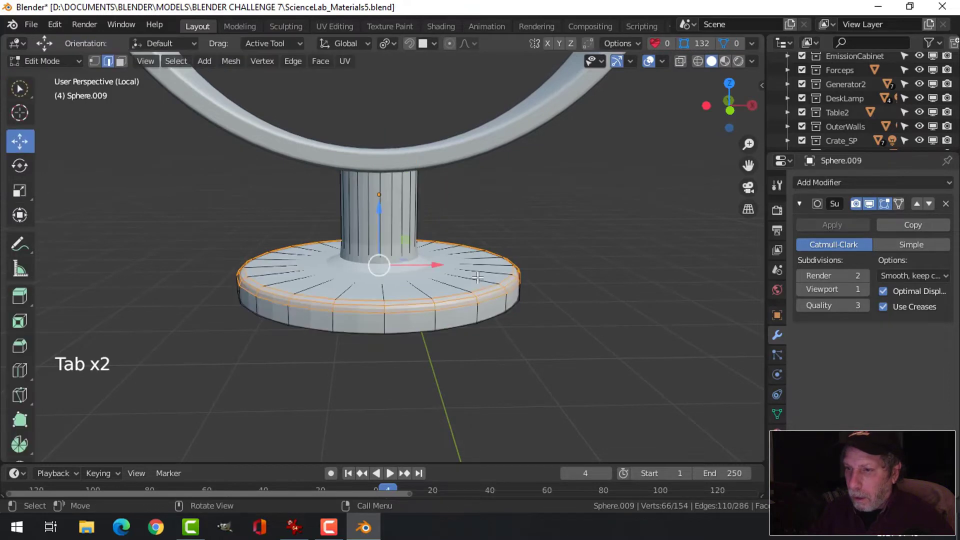
Add an edge loop on the upper surface of the round base and shade the stand smooth
key("ctrl+r")
left_click(478, 277)
left_click(456, 278)
key("Tab")
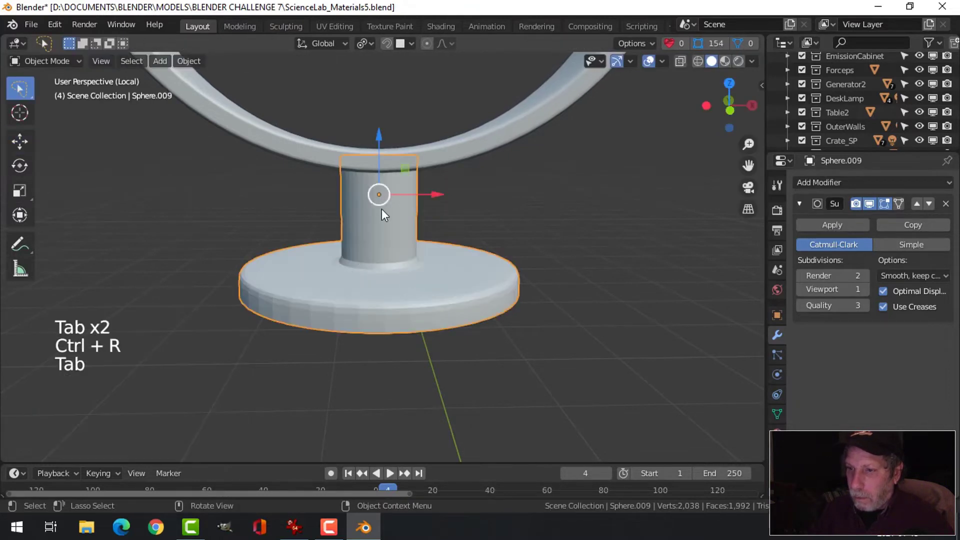
right_click(382, 208)
left_click(382, 210)
Unhide the webcam and monitor parts and clear the selection
key("alt+a")
scroll(547, 288, "down", 3)
mouse_move(547, 288)
middle_mouse_down()
mouse_move(528, 275)
mouse_move(537, 280)
middle_mouse_up()
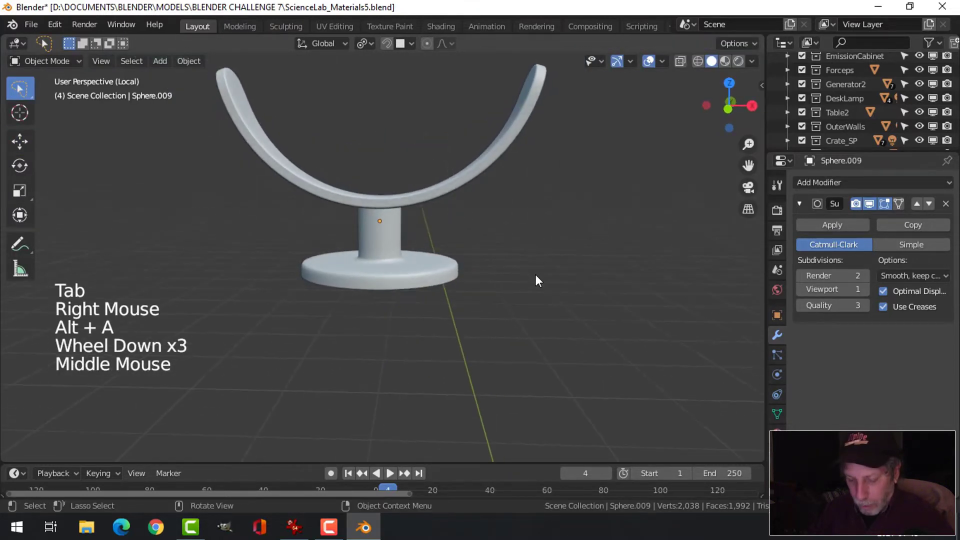
key("alt+h")
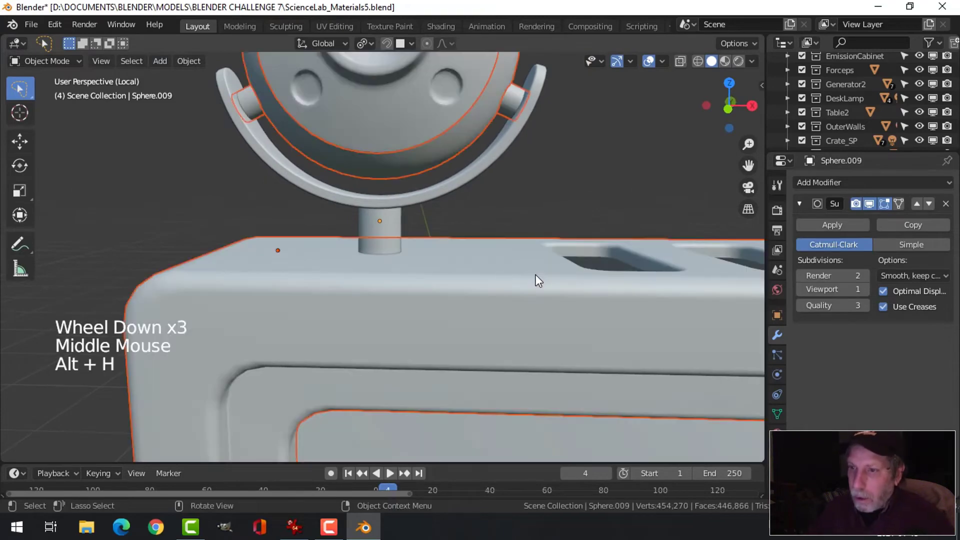
scroll(538, 281, "down", 4)
key("alt+a")
middle_click_drag(442, 275, 431, 290)
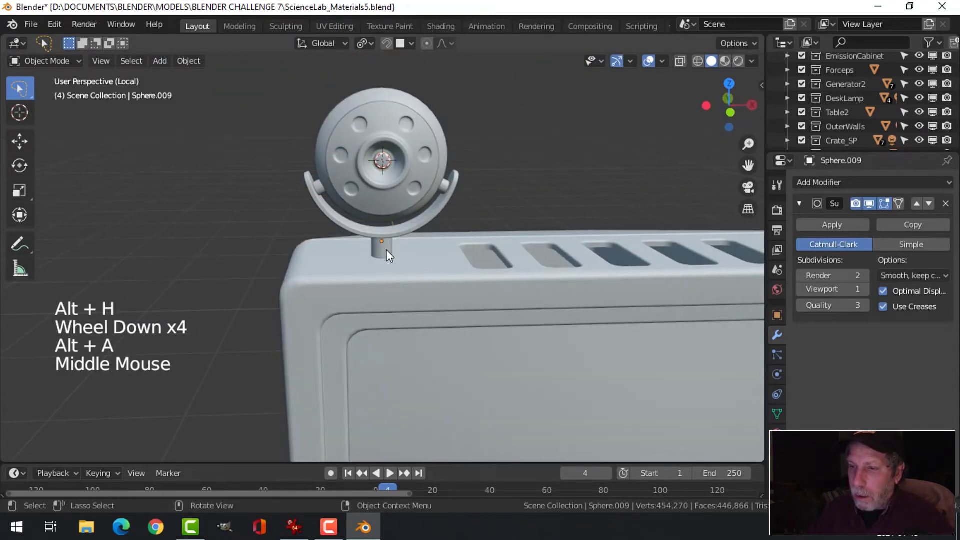
In front view, raise the bracket slightly along Z and lift the stand about 0.0093 m so its base rests on the monitor's upper surface
left_click(386, 250)
key("KP_1")
scroll(481, 277, "up", 2)
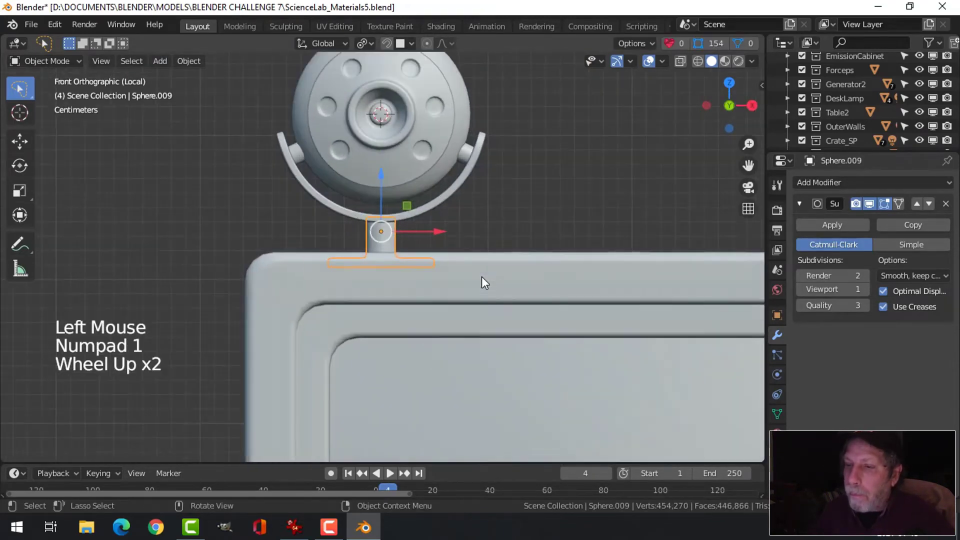
key("alt+a")
left_click(424, 205)
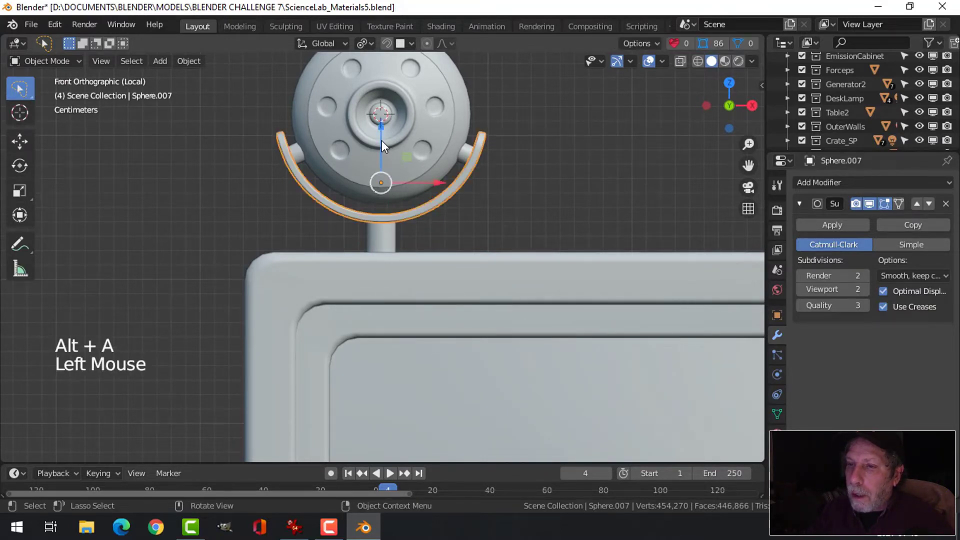
double_click(382, 141)
key("alt+a")
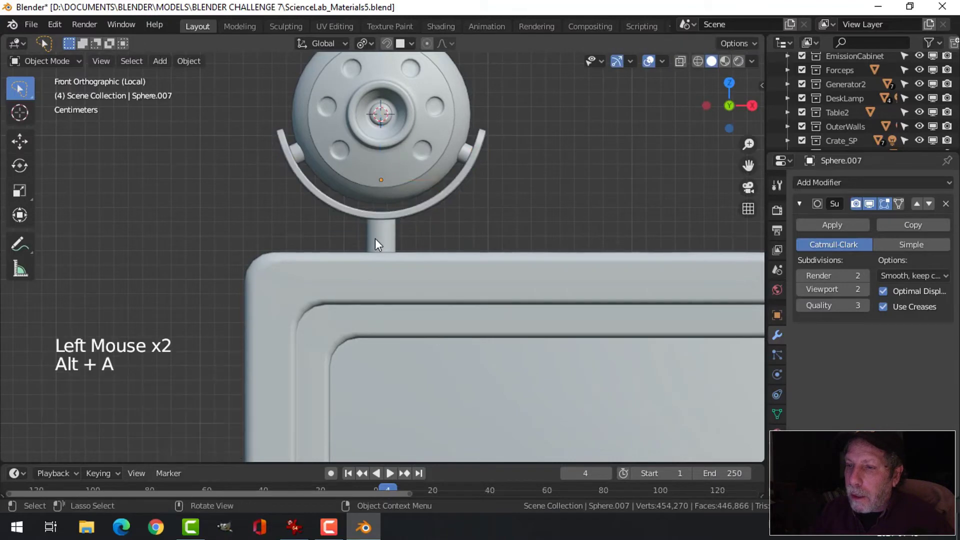
left_click(376, 240)
left_click_drag(383, 187, 383, 175)
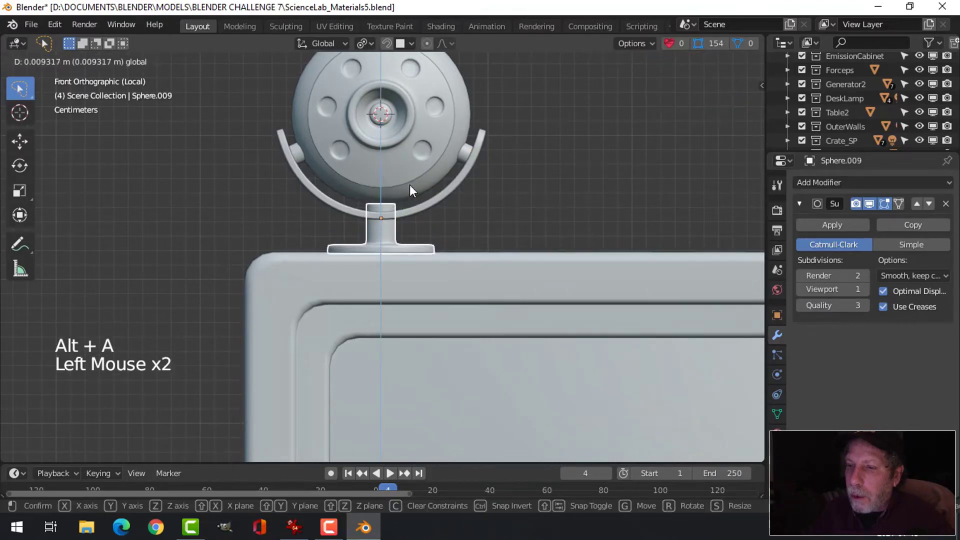
Lower the top end of the webcam stand's post by about 0.008 m so it sits within the curved bracket
middle_click_drag(409, 184, 424, 227)
scroll(450, 233, "up", 2)
middle_click(449, 214)
scroll(419, 209, "up", 1)
key("Tab")
key("alt+a")
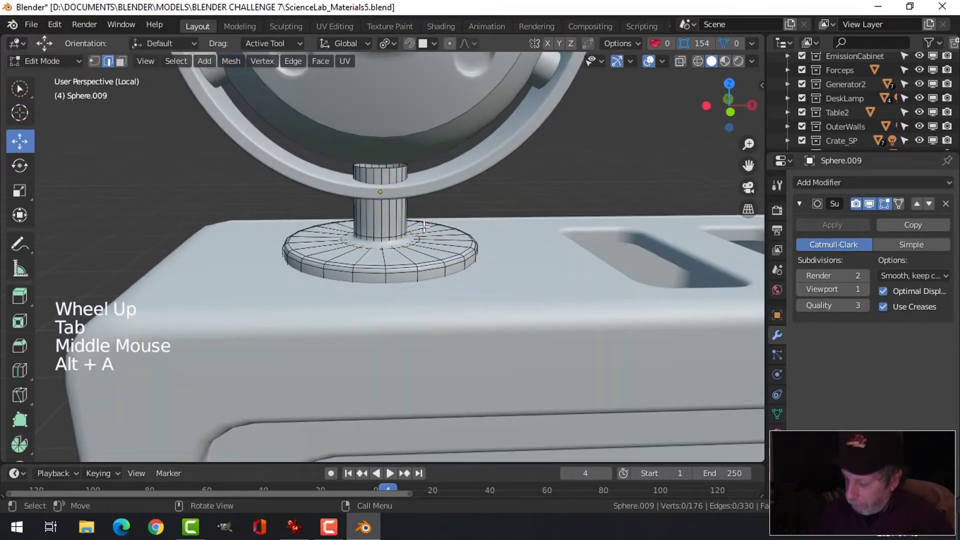
key("KP_1")
key("z")
key("b")
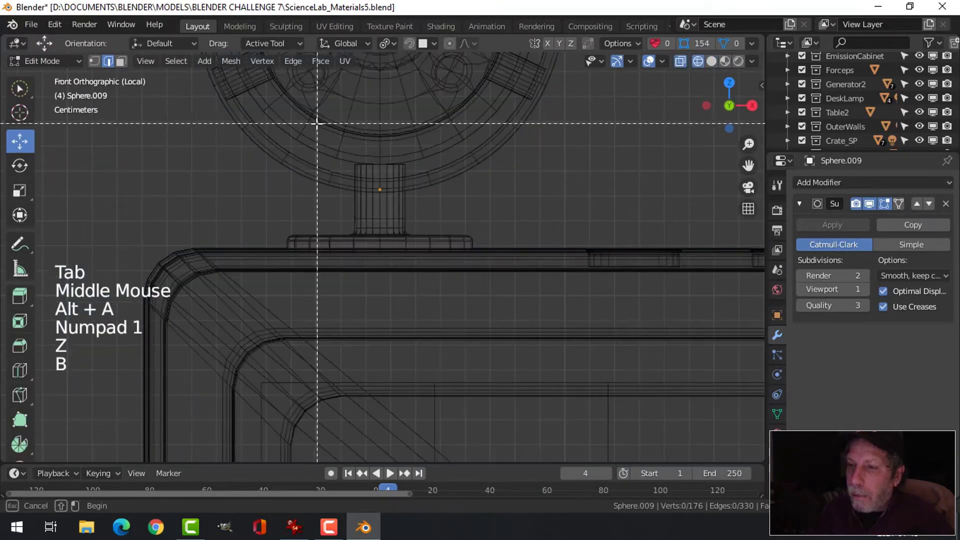
left_click_drag(315, 125, 448, 190)
left_click_drag(379, 123, 375, 142)
key("z")
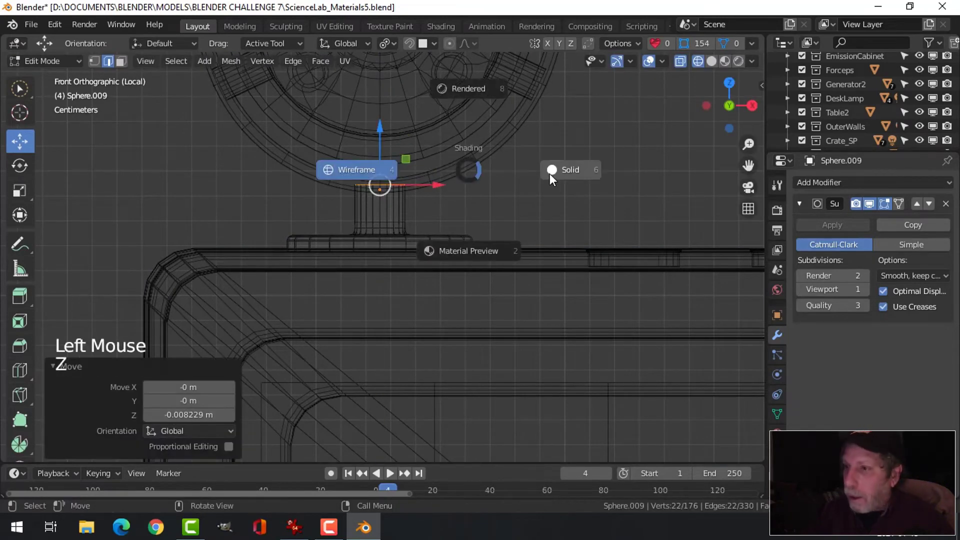
mouse_move(529, 186)
middle_mouse_down()
mouse_move(503, 193)
mouse_move(454, 235)
mouse_move(517, 212)
middle_mouse_up()
key("Tab")
scroll(495, 199, "down", 3)
key("alt+a")
scroll(495, 210, "down", 2)
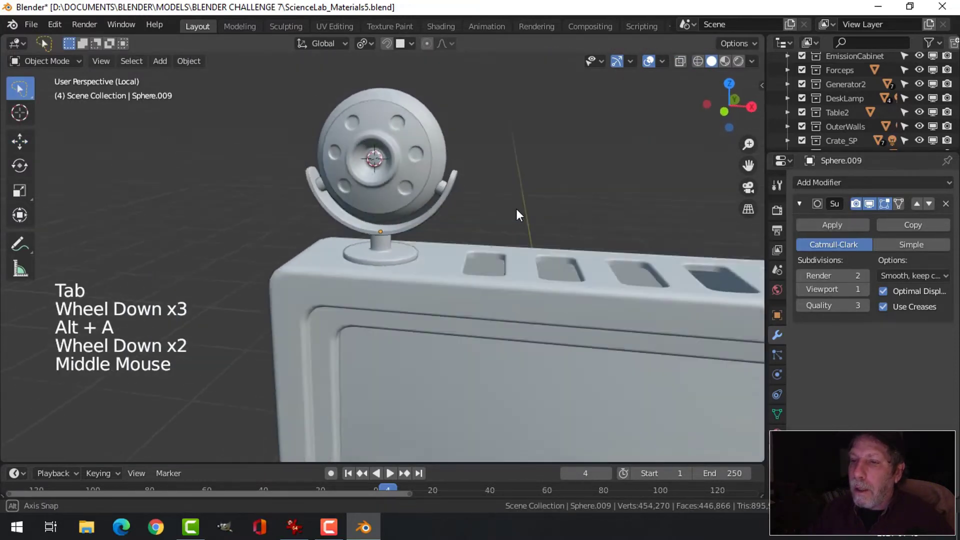
Bevel the outer end face of the mirrored pivot pin on the webcam bracket with 3 segments
scroll(482, 240, "down", 6)
middle_click_drag(482, 240, 517, 258)
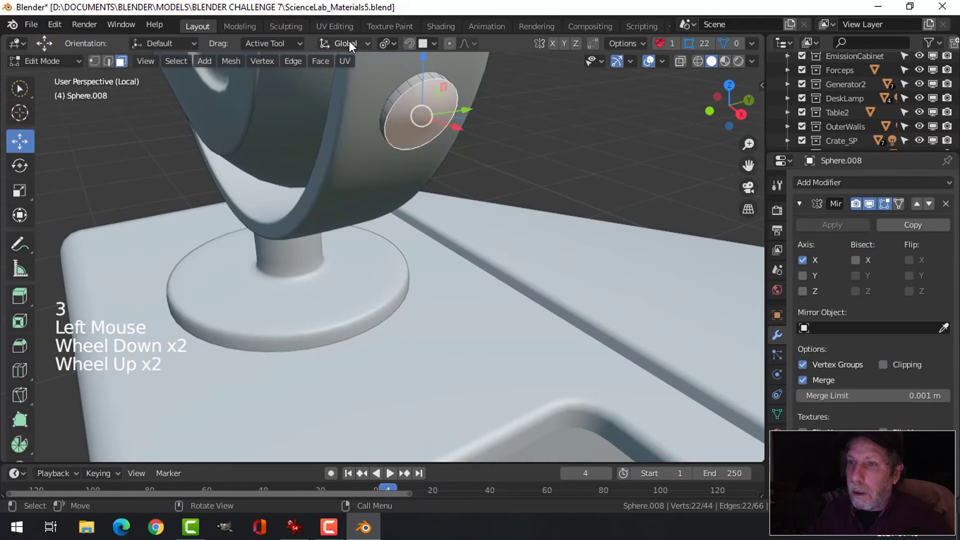
left_click(385, 43)
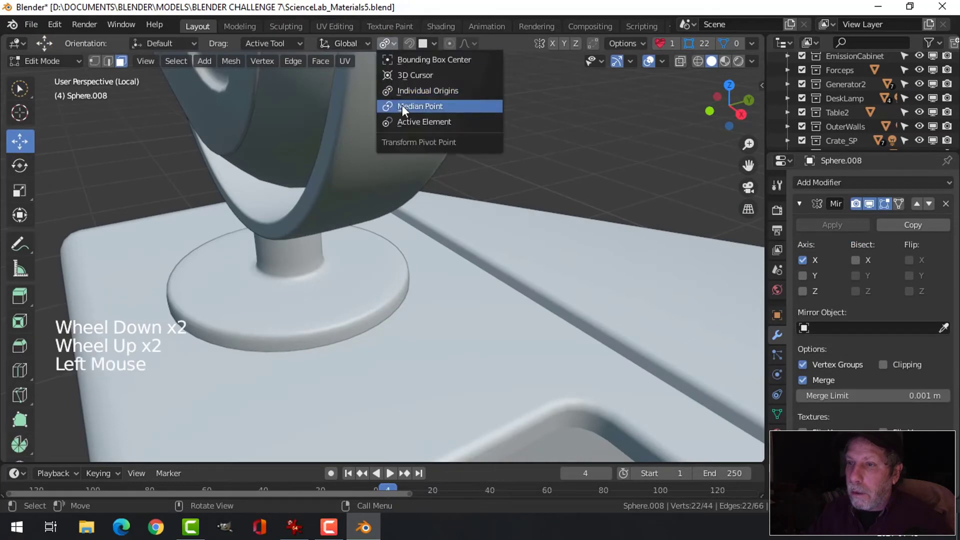
key("ctrl+b")
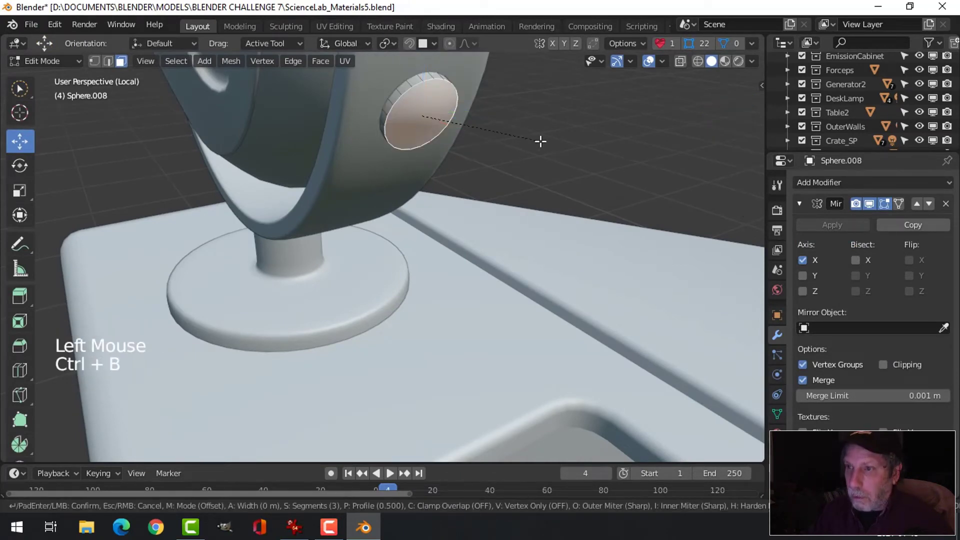
left_click(482, 145)
key("Tab")
scroll(481, 148, "down", 3)
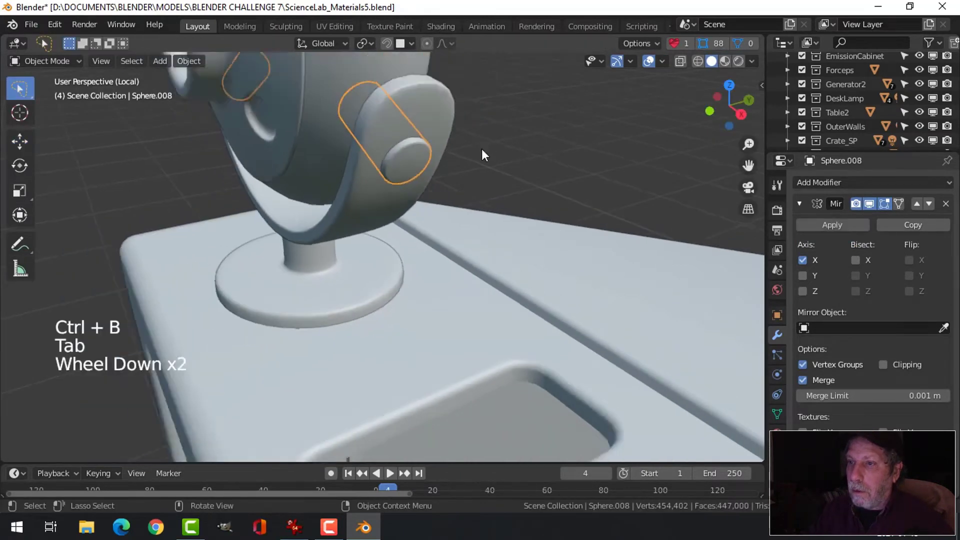
key("alt+a")
Examine the webcam and its stand on top of the monitor from several sides and distances
middle_click_drag(482, 149, 457, 244)
scroll(500, 207, "down", 2)
scroll(498, 210, "down", 1)
scroll(472, 227, "down", 3)
middle_click_drag(457, 244, 485, 220)
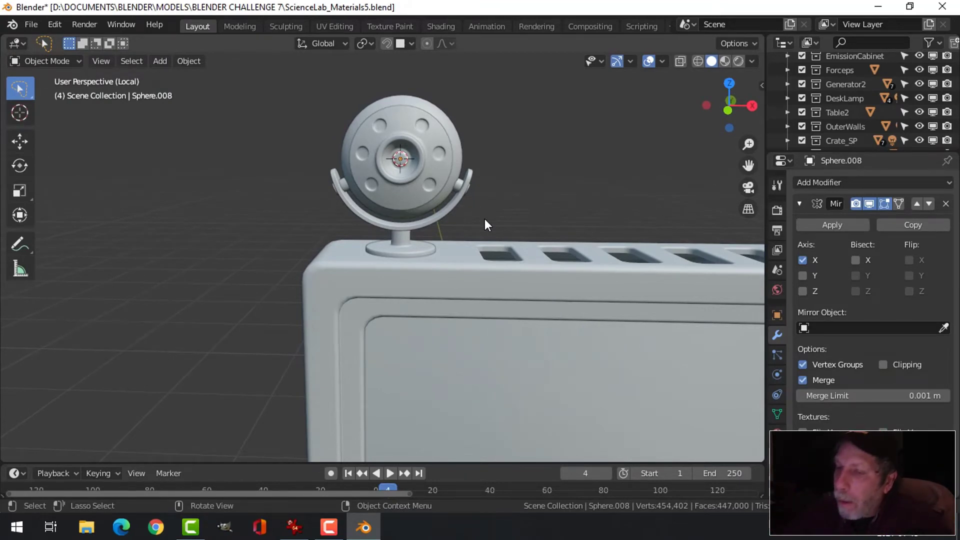
scroll(485, 220, "down", 3)
middle_click_drag(437, 249, 456, 297)
scroll(385, 280, "up", 3)
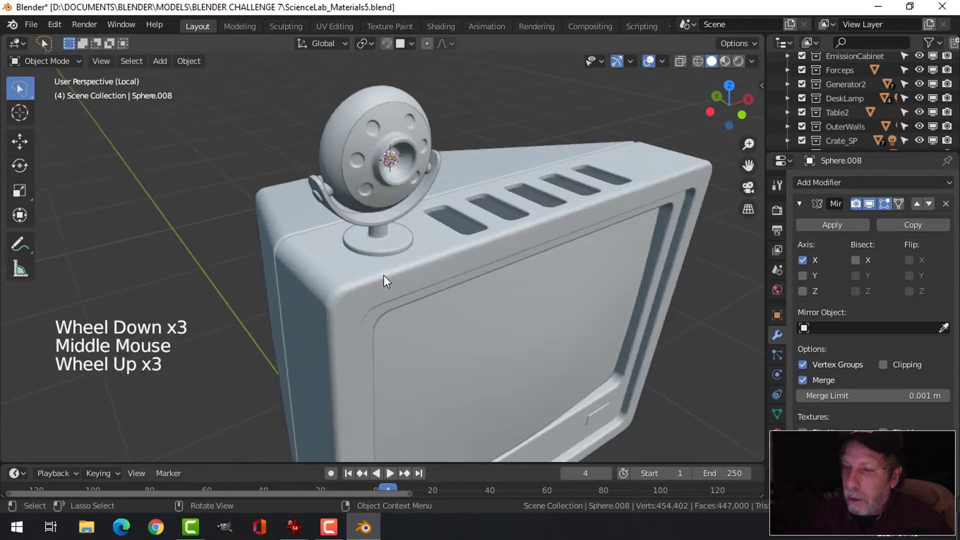
middle_click_drag(383, 275, 365, 220)
scroll(433, 180, "down", 1)
middle_click_drag(365, 220, 350, 265)
scroll(280, 247, "down", 3)
middle_click_drag(350, 265, 385, 280)
scroll(385, 280, "up", 2)
middle_click_drag(385, 280, 419, 277, "shift")
scroll(404, 262, "up", 3)
scroll(419, 277, "up", 1)
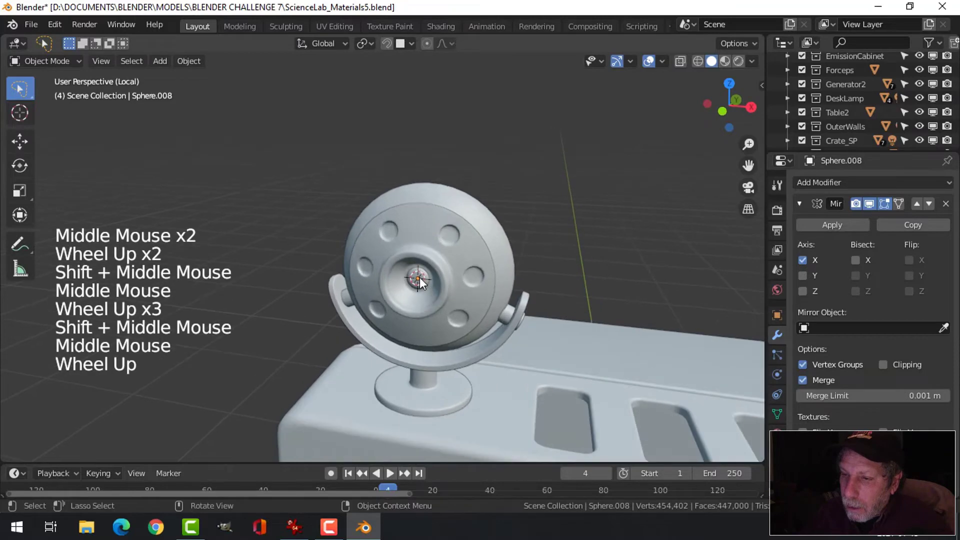
Select all webcam parts together: lens, front plate, spherical housing, pivot pins, curved bracket and base
left_click(419, 277)
left_click(466, 254, "shift")
left_click(488, 240, "shift")
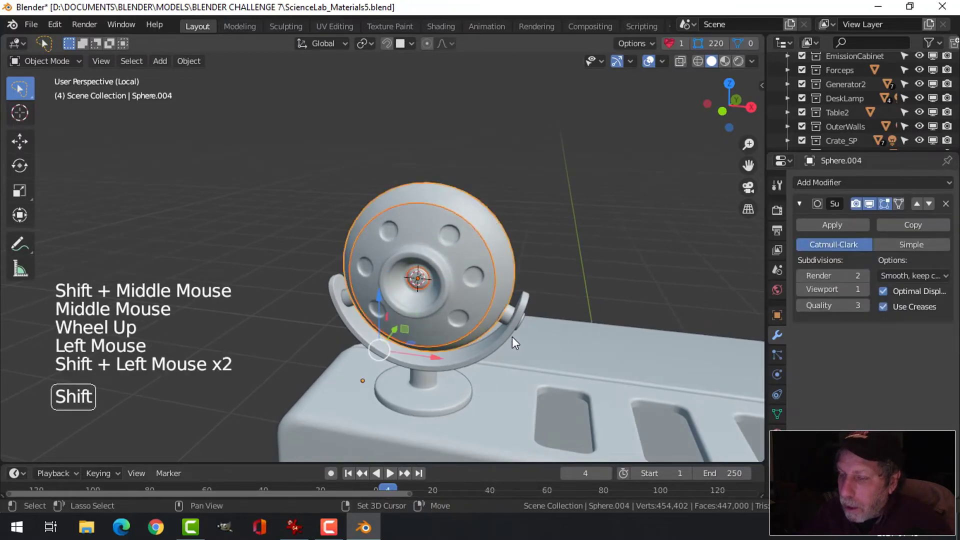
middle_click_drag(510, 318, 518, 271)
scroll(533, 331, "up", 2)
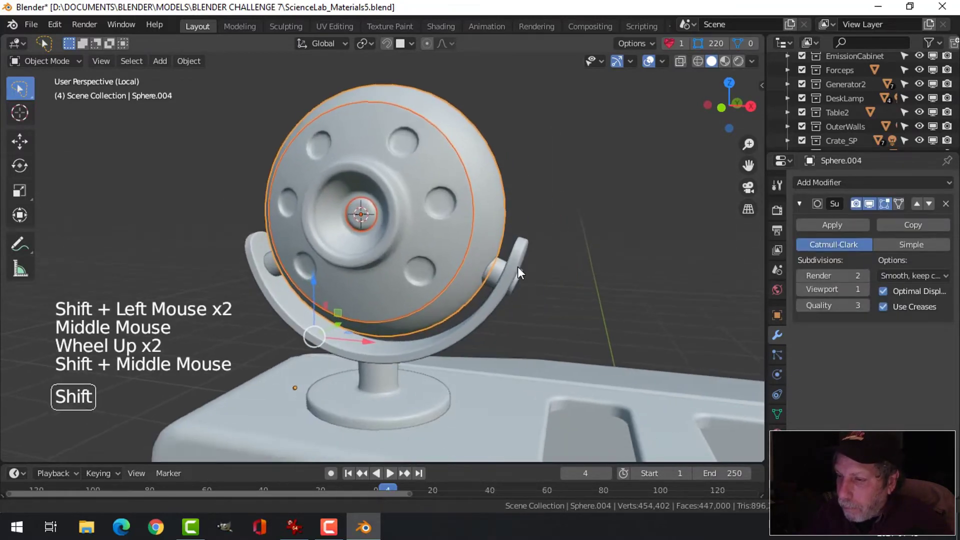
scroll(530, 277, "up", 2)
left_click(566, 266, "shift")
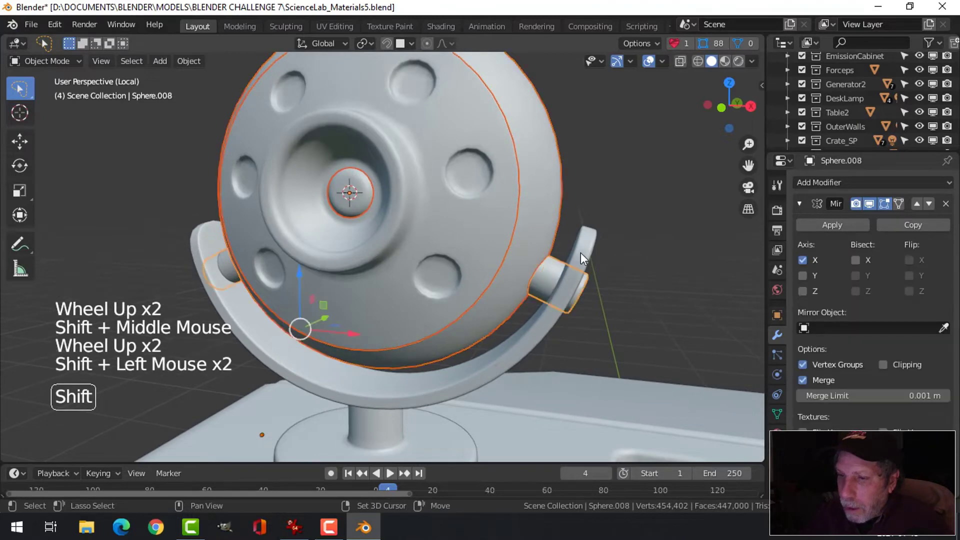
left_click(580, 254, "shift")
scroll(470, 329, "down", 3)
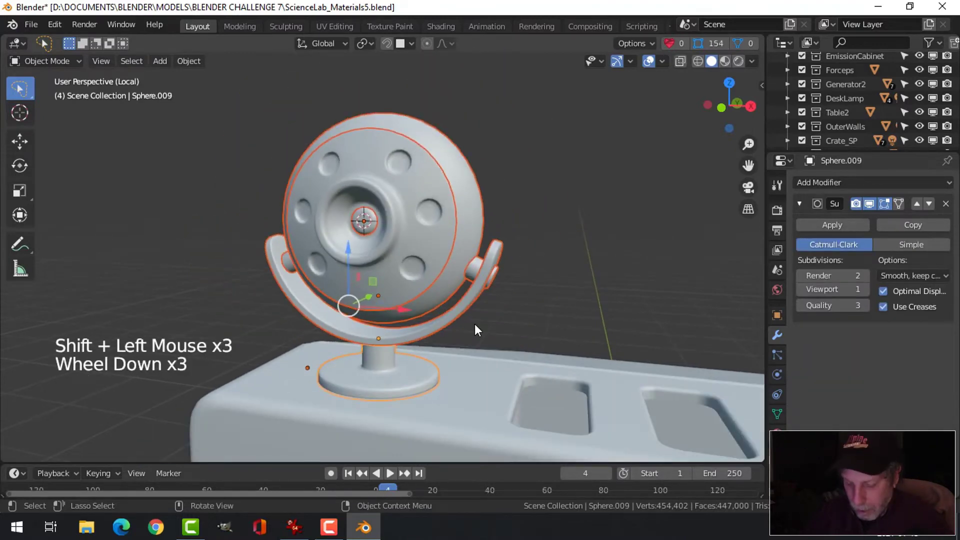
Leave local view and move the selected webcam parts into a new collection named Webcam
key("m")
left_click(475, 323)
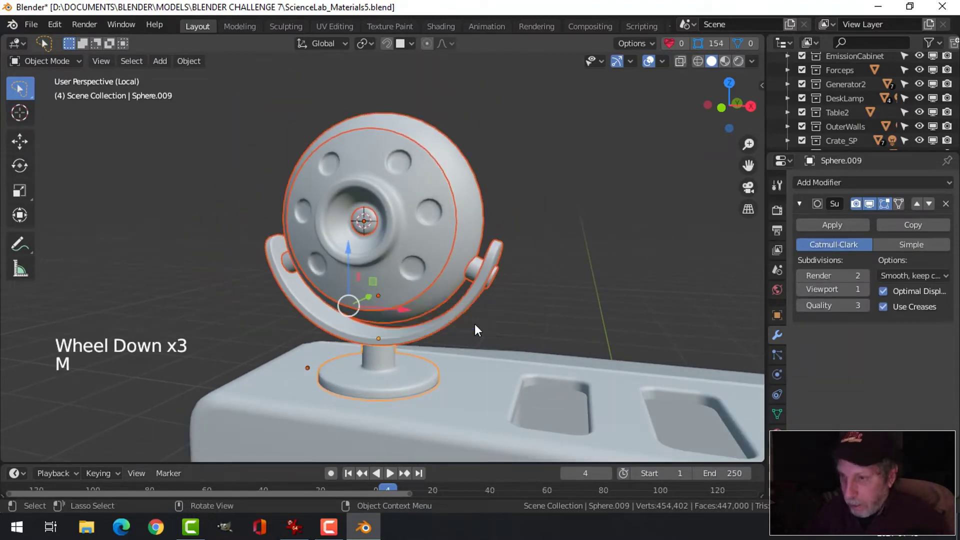
key("slash")
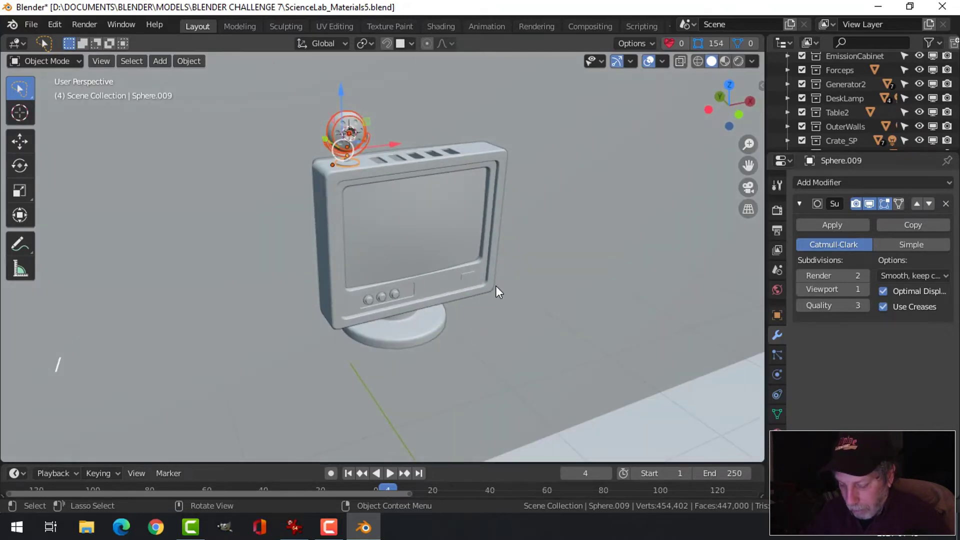
key("m")
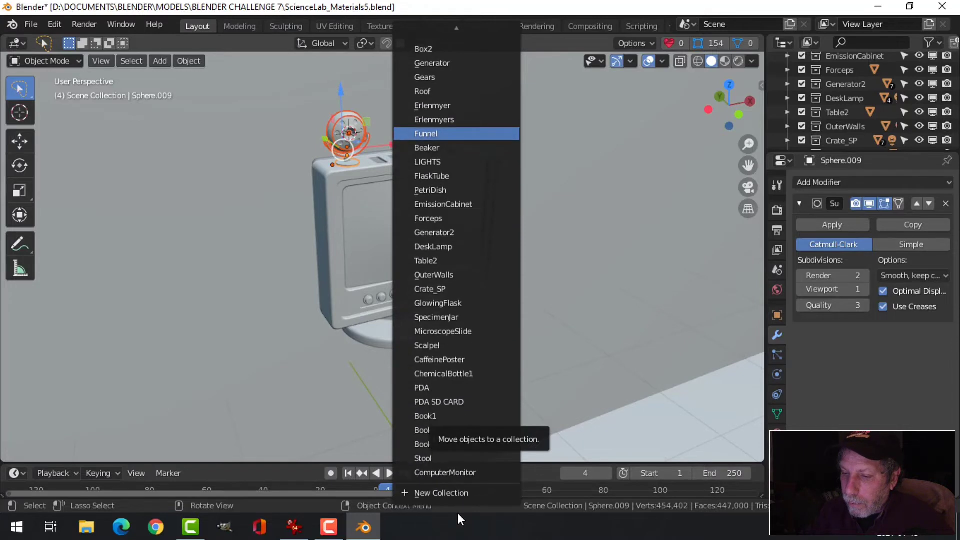
left_click(450, 493)
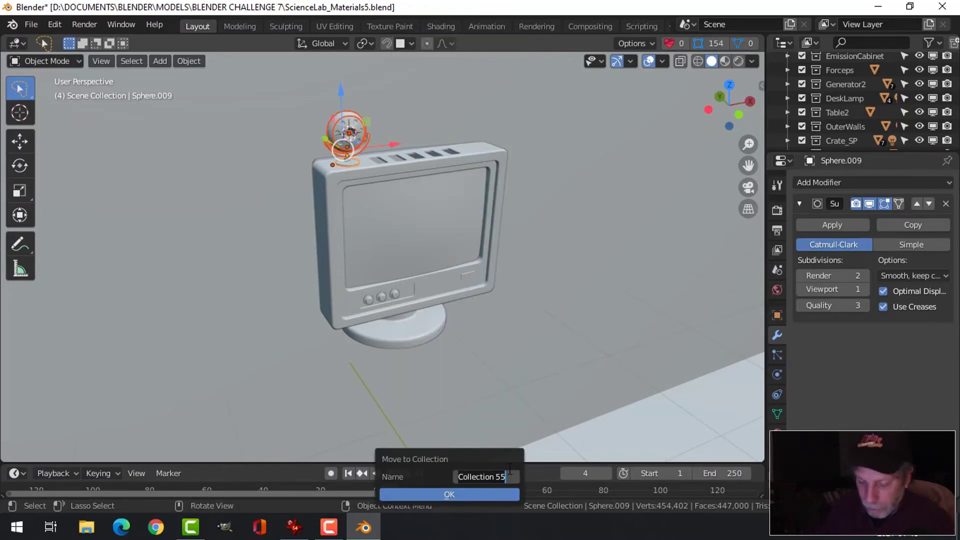
type("Webcam")
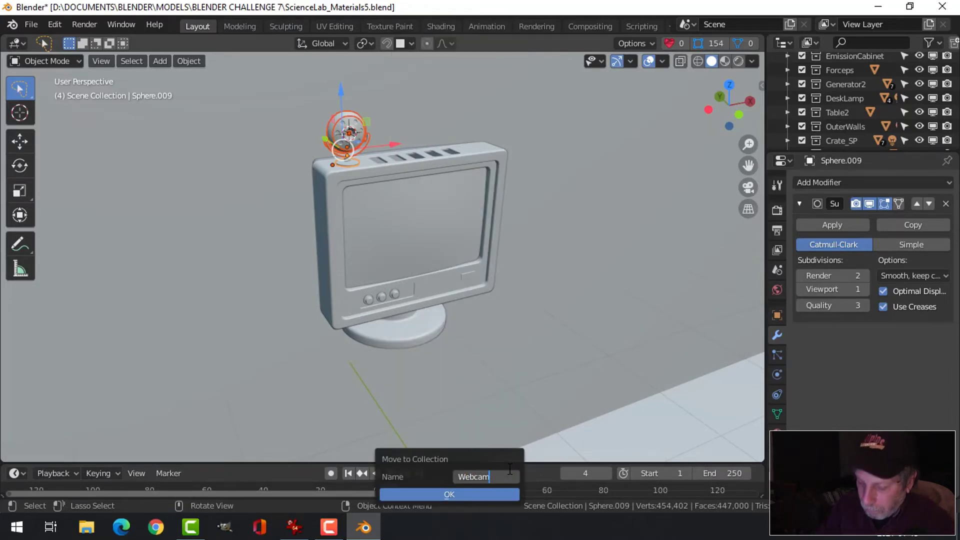
left_click(449, 494)
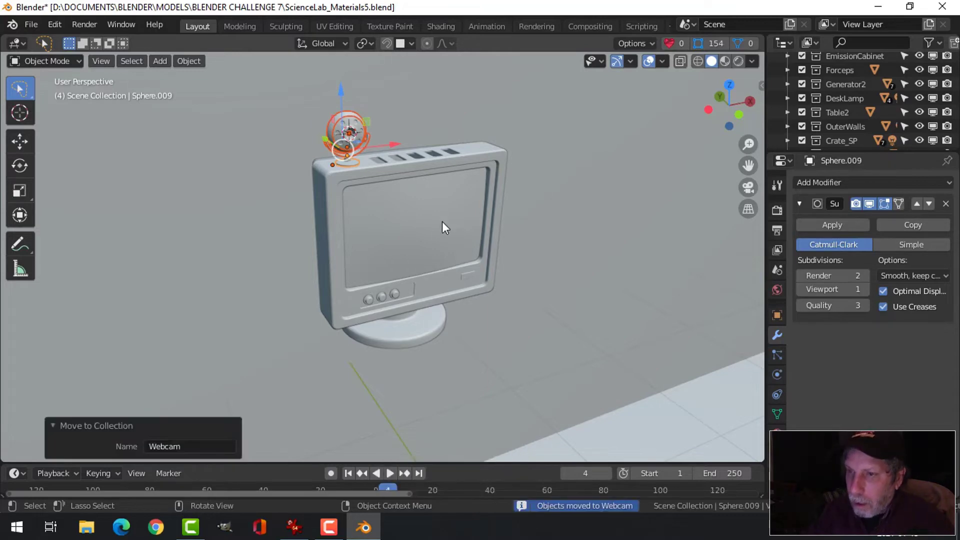
scroll(436, 208, "up", 1)
scroll(475, 209, "down", 3)
key("alt+a")
Enlarge the outliner, collapse the ComputerMonitor and Webcam collections, and nest Webcam inside ComputerMonitor
middle_click_drag(475, 209, 594, 240)
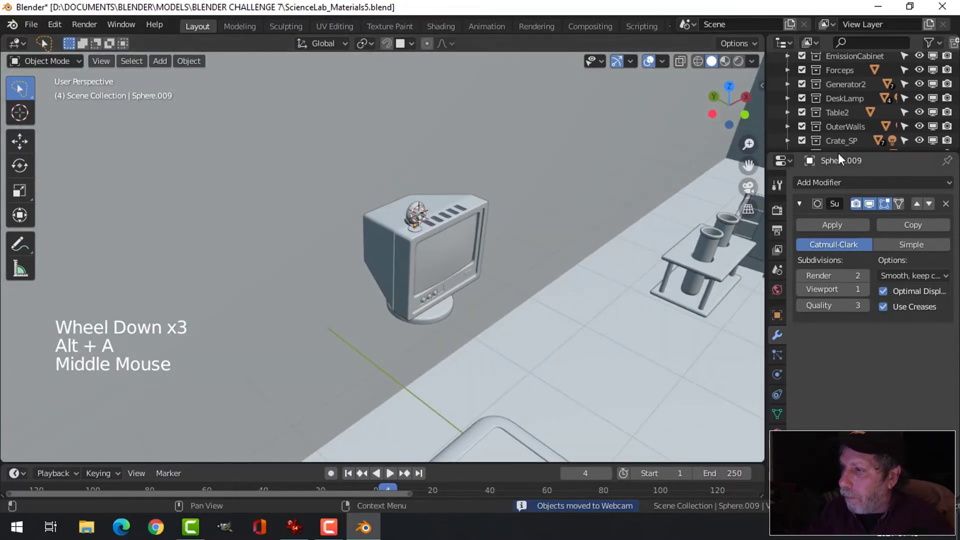
left_click_drag(840, 153, 840, 336)
scroll(839, 290, "down", 5)
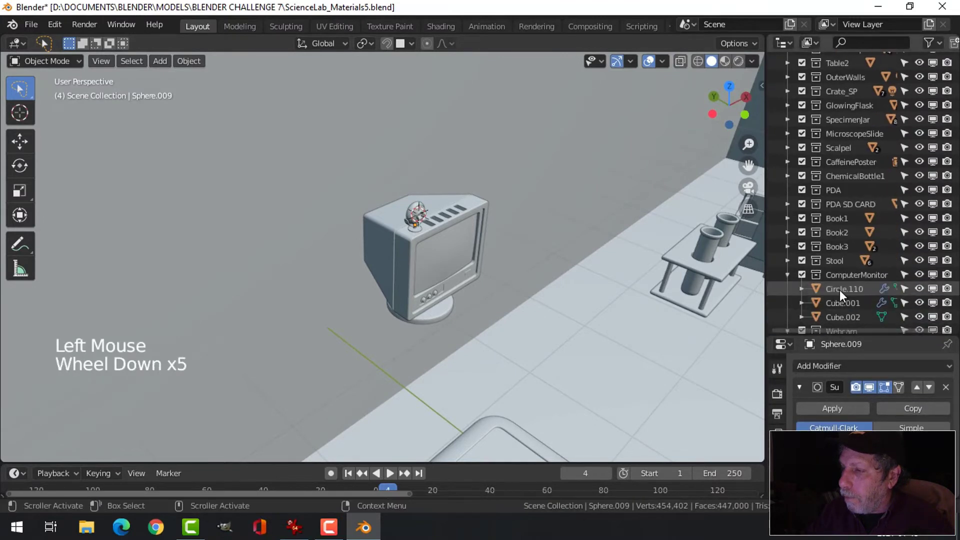
scroll(839, 290, "down", 5)
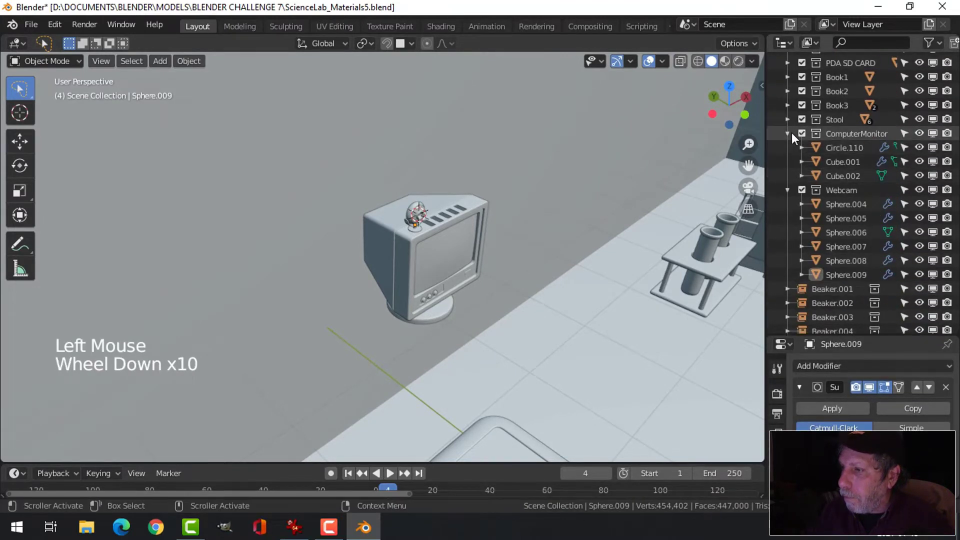
left_click(788, 133)
left_click(788, 148)
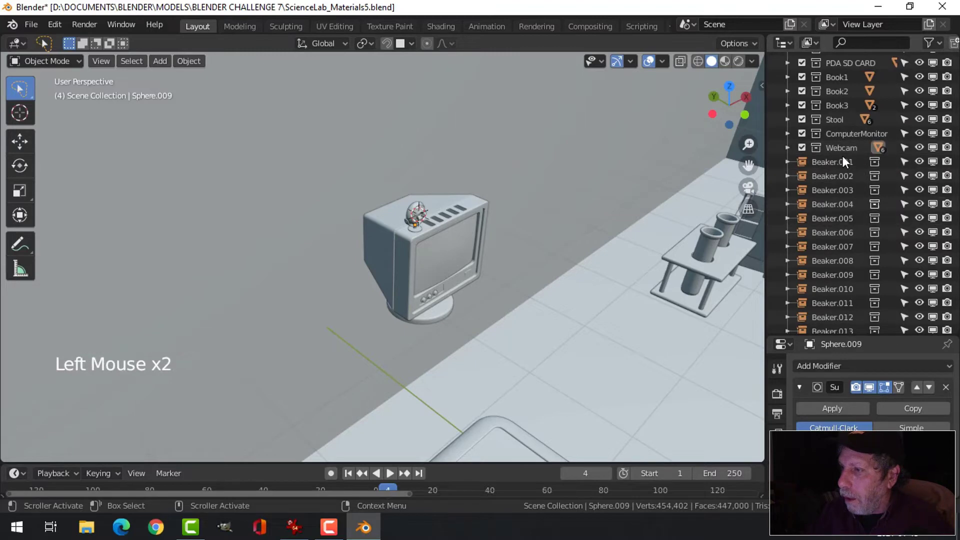
left_click_drag(839, 148, 841, 135)
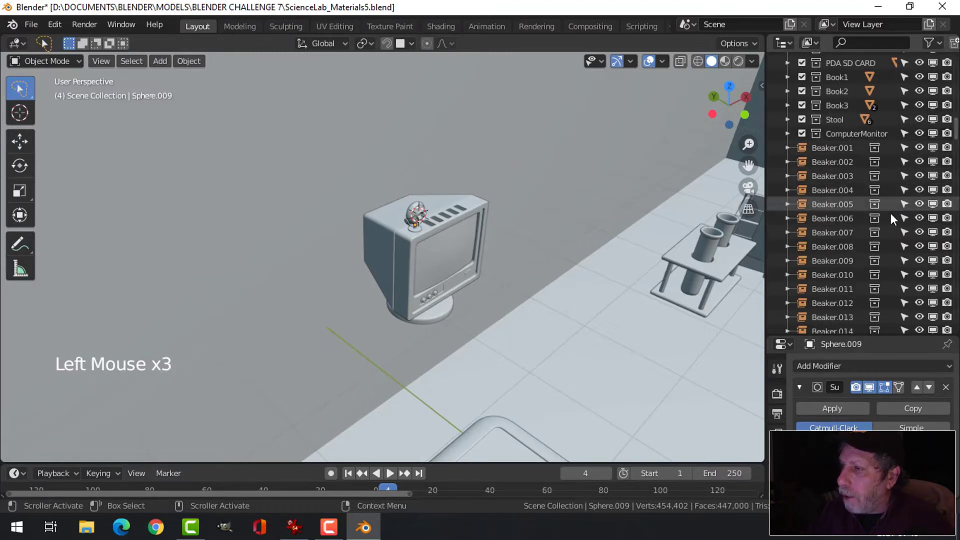
Hide the large room box object enclosing the lab scene
mouse_move(514, 227)
middle_mouse_down()
mouse_move(461, 232)
mouse_move(523, 223)
middle_mouse_up()
scroll(515, 238, "down", 1)
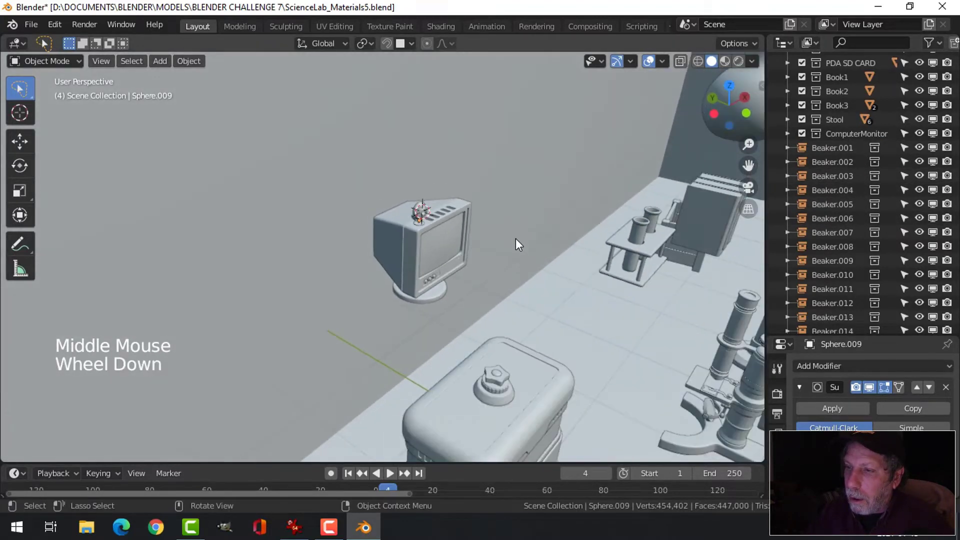
scroll(515, 239, "down", 9)
middle_click_drag(553, 266, 517, 247, "shift")
left_click(589, 247)
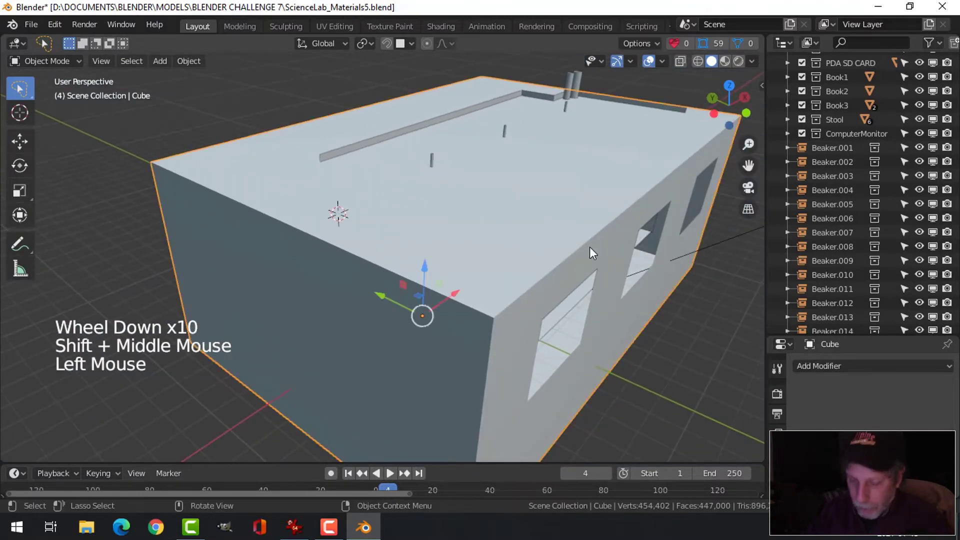
key("h")
Look over the furnished lab interior, including the monitor on the stool, and the source models outside the room
middle_click_drag(590, 247, 518, 229)
scroll(529, 275, "up", 4)
scroll(529, 274, "up", 1)
middle_click_drag(485, 191, 683, 291)
scroll(524, 238, "up", 2)
scroll(524, 238, "down", 1)
scroll(610, 259, "down", 2)
middle_click_drag(567, 263, 572, 265)
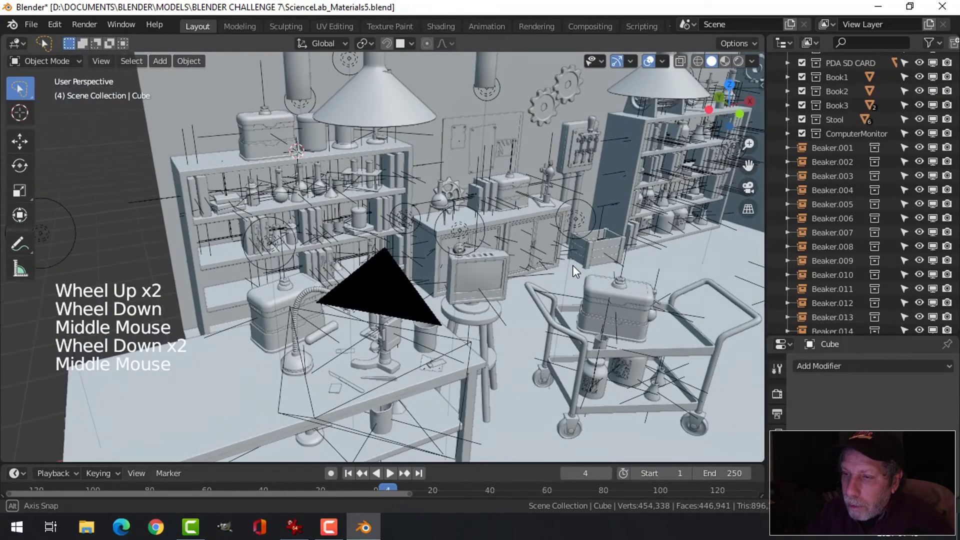
middle_click_drag(371, 190, 455, 338, "shift")
scroll(406, 250, "up", 2)
scroll(407, 277, "down", 2)
scroll(465, 365, "up", 3)
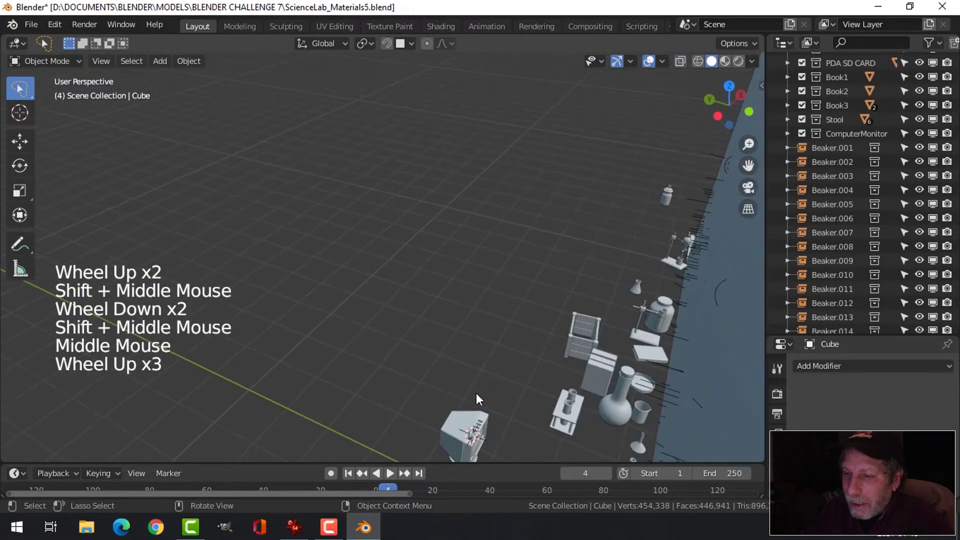
middle_click_drag(476, 393, 412, 238, "shift")
scroll(450, 283, "up", 2)
middle_click_drag(492, 263, 456, 253)
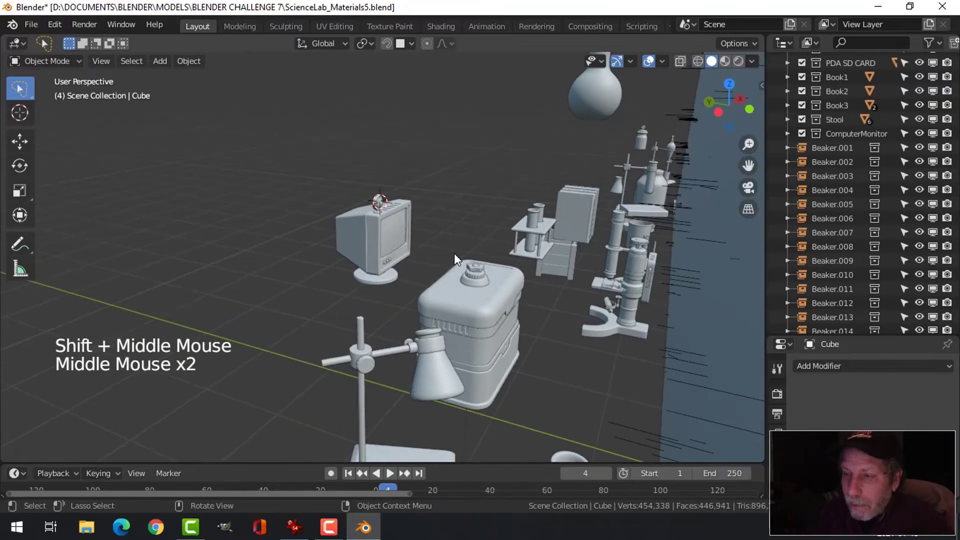
scroll(454, 253, "down", 3)
middle_click_drag(551, 227, 385, 260, "shift")
middle_click_drag(385, 260, 400, 243)
Frame the monitor with its webcam in the view, clear the object selection, and make ComputerMonitor the active collection
key("b")
left_click_drag(325, 143, 448, 222)
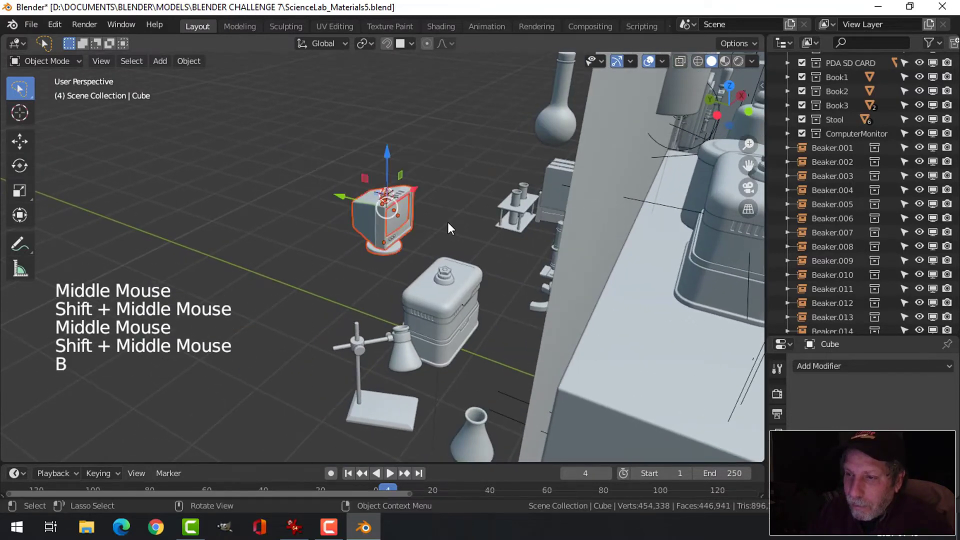
key("KP_Decimal")
scroll(447, 223, "down", 2)
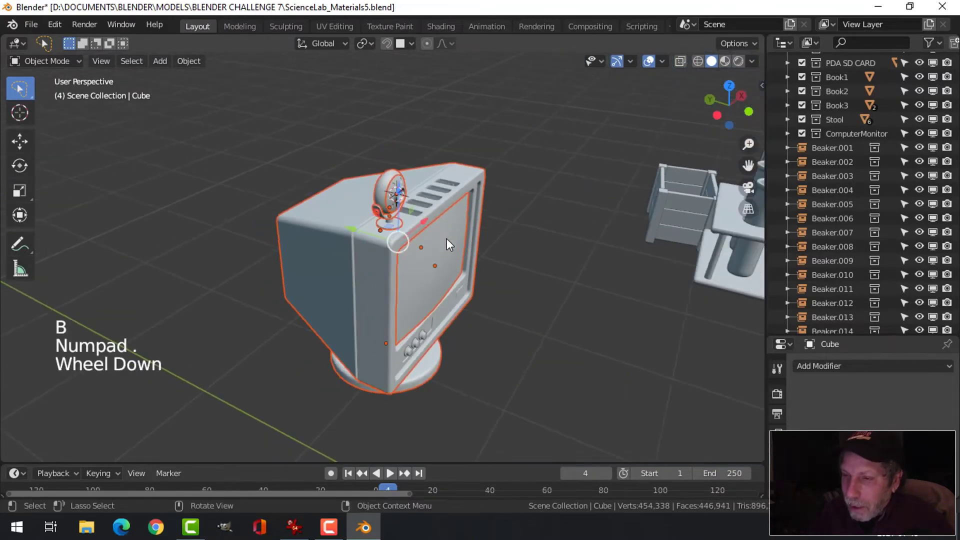
mouse_move(446, 239)
middle_mouse_down()
mouse_move(437, 243)
mouse_move(429, 219)
mouse_move(451, 193)
mouse_move(422, 221)
mouse_move(383, 221)
mouse_move(410, 189)
mouse_move(438, 180)
mouse_move(452, 229)
middle_mouse_up()
key("alt+a")
scroll(452, 229, "up", 2)
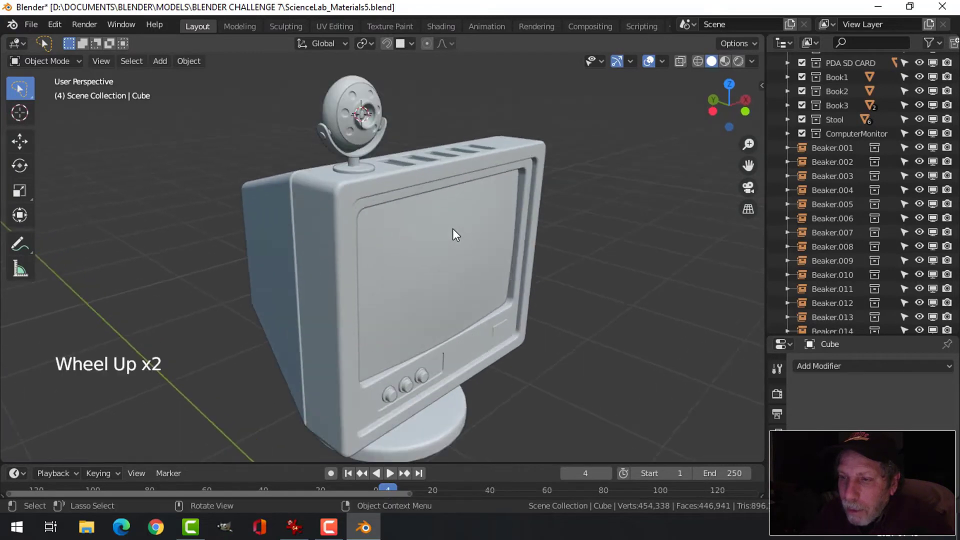
scroll(452, 229, "down", 1)
left_click(856, 133)
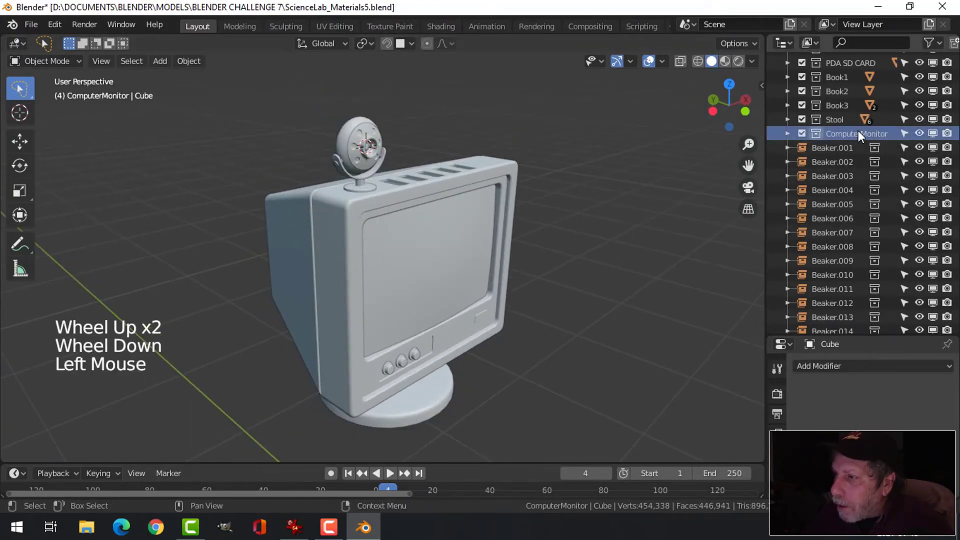
Select all objects in the ComputerMonitor collection, isolate them in local view, and clear the selection
right_click(854, 133)
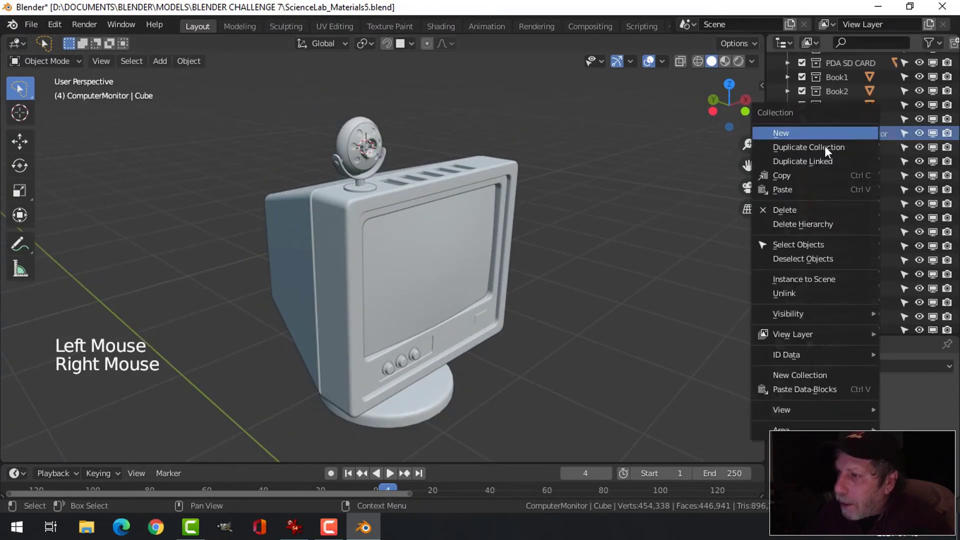
left_click(799, 244)
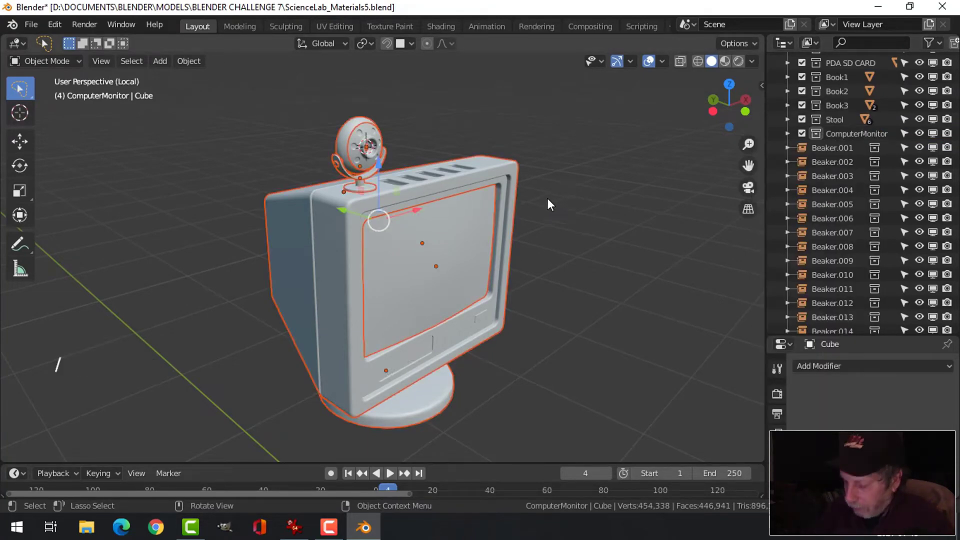
scroll(475, 247, "down", 5)
scroll(475, 247, "up", 4)
middle_click_drag(475, 247, 476, 217)
key("KP_Decimal")
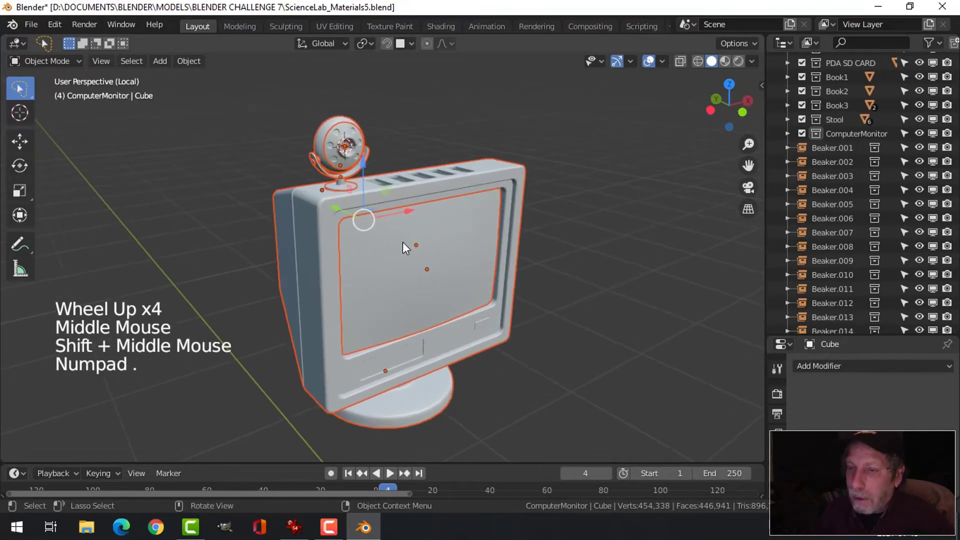
middle_click_drag(403, 242, 495, 200, "shift")
key("alt+a")
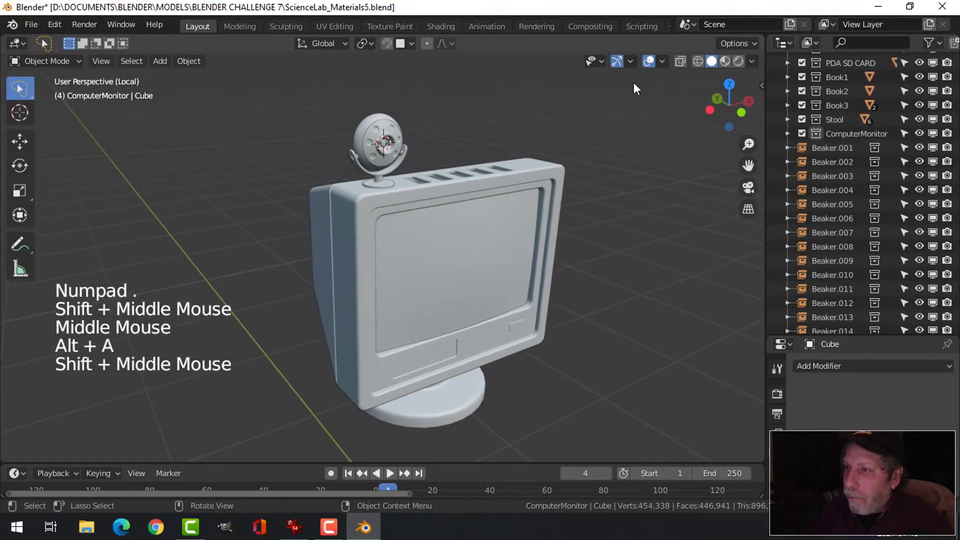
Check the isolated monitor in Material Preview and inspect the screen's mesh in Edit Mode, ending in Solid shading with nothing selected
left_click(725, 62)
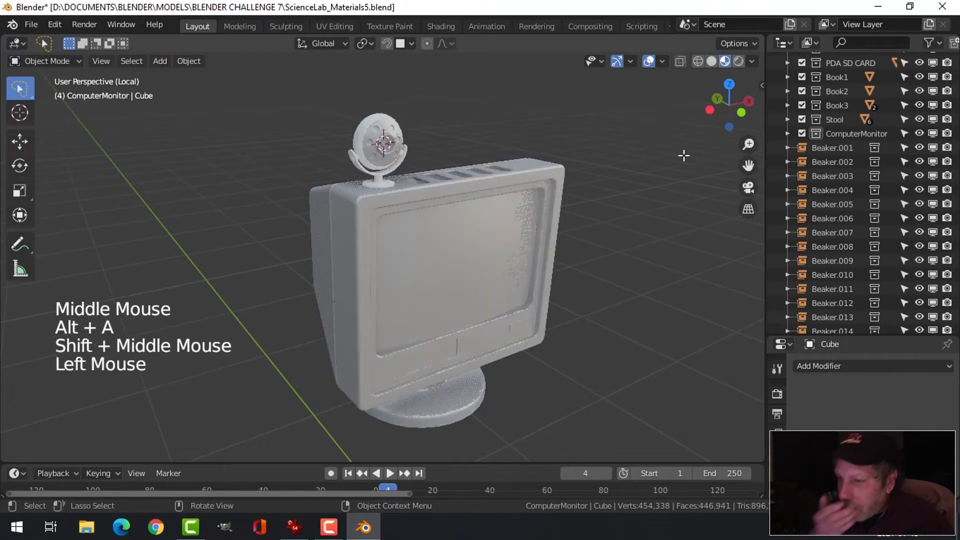
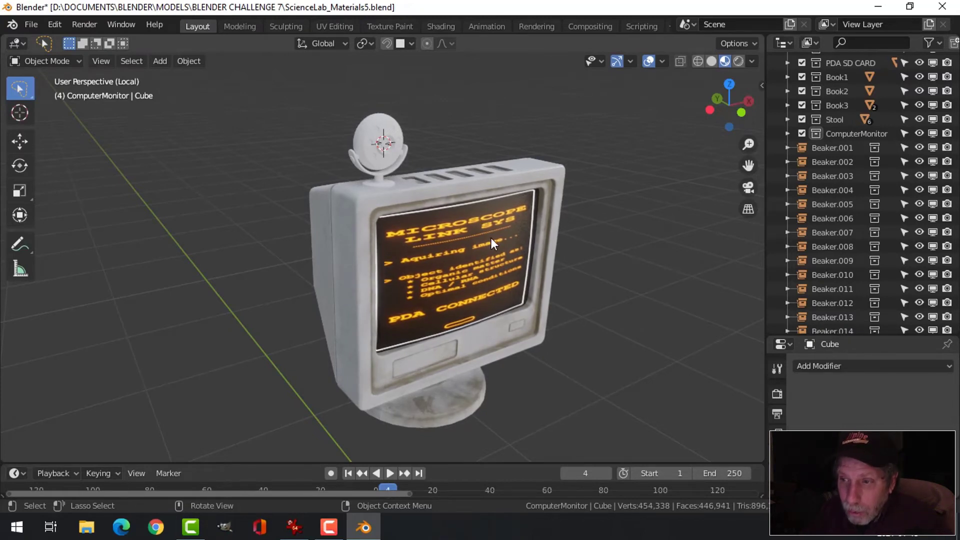
left_click(712, 60)
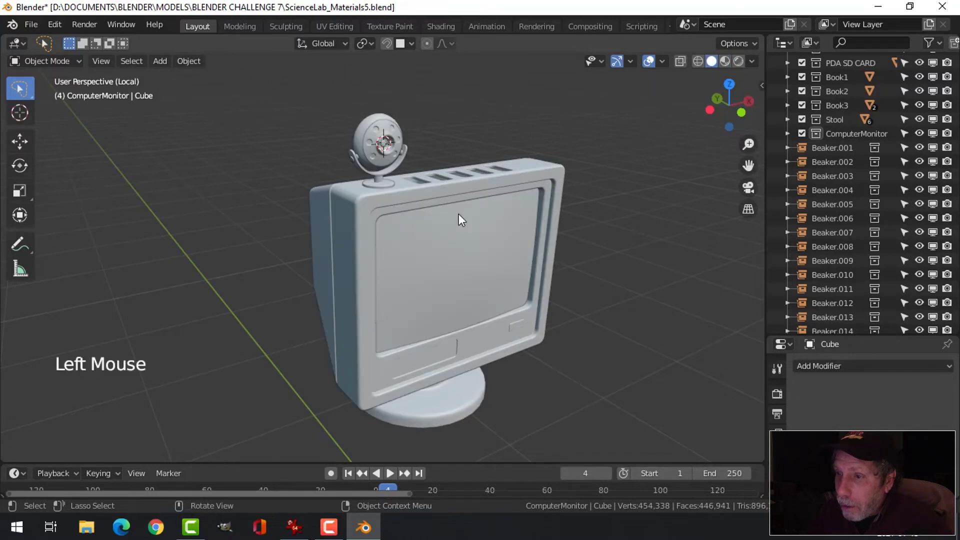
left_click(458, 215)
key("Tab")
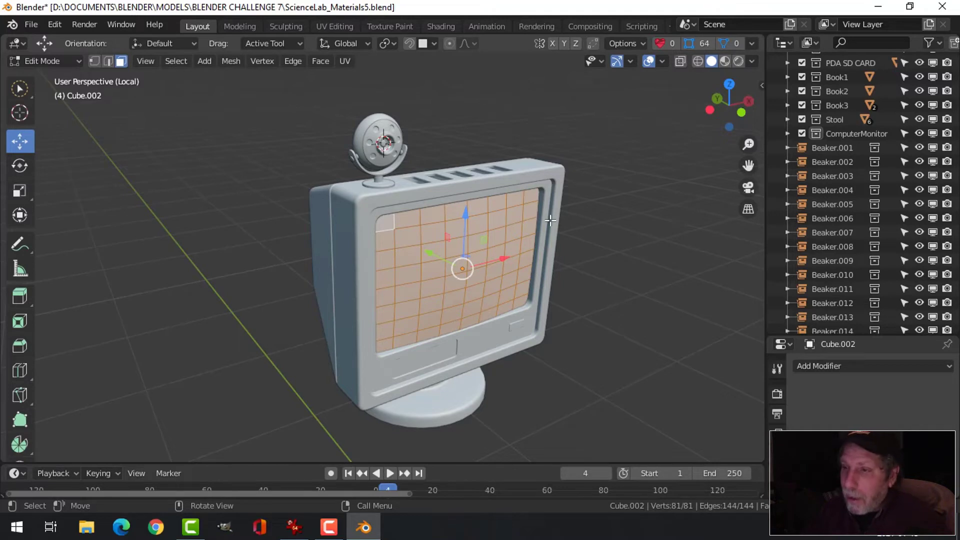
key("Tab")
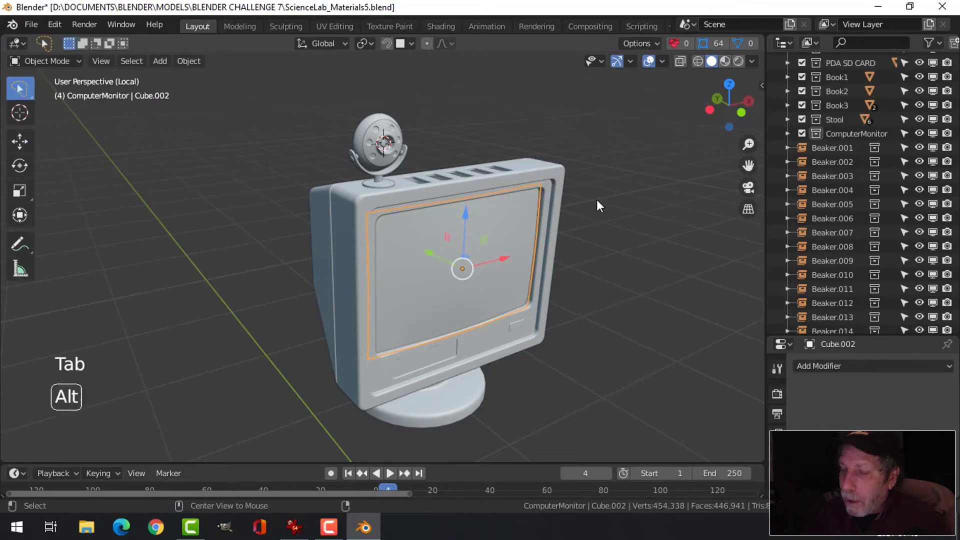
key("alt+a")
left_click(725, 61)
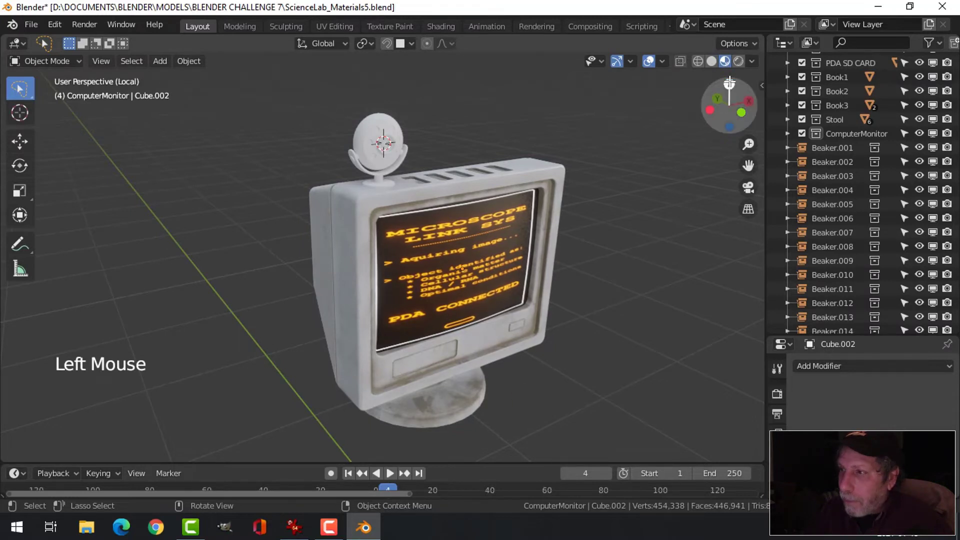
left_click(711, 61)
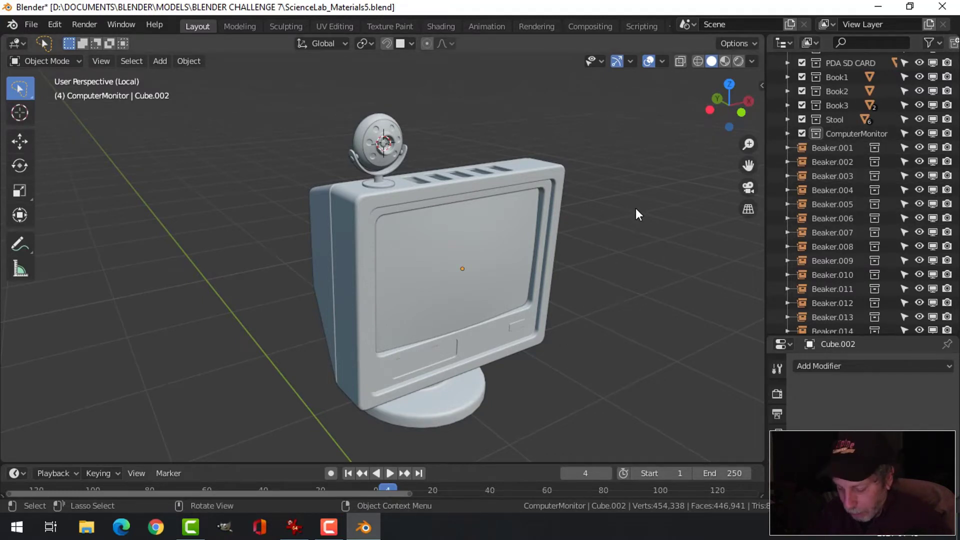
Leave local view and select the three knobs on the monitor's lower front panel
key("slash")
left_click(394, 370)
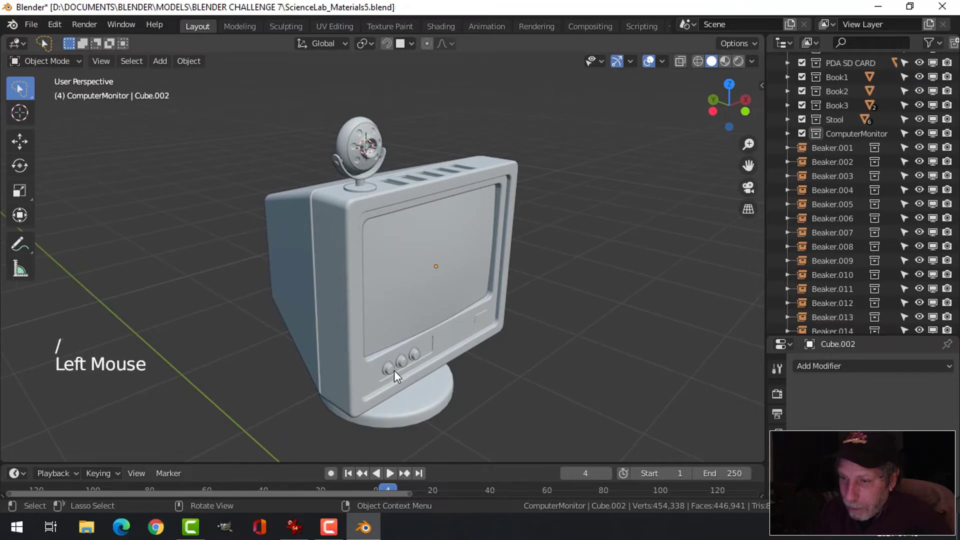
scroll(403, 361, "up", 2)
middle_click_drag(419, 384, 440, 343, "shift")
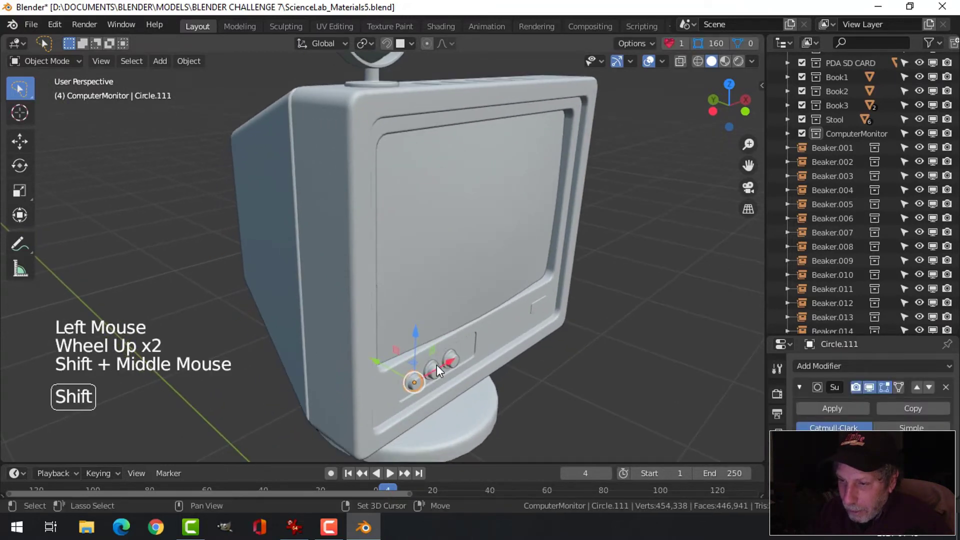
left_click(435, 369, "shift")
left_click(451, 358, "shift")
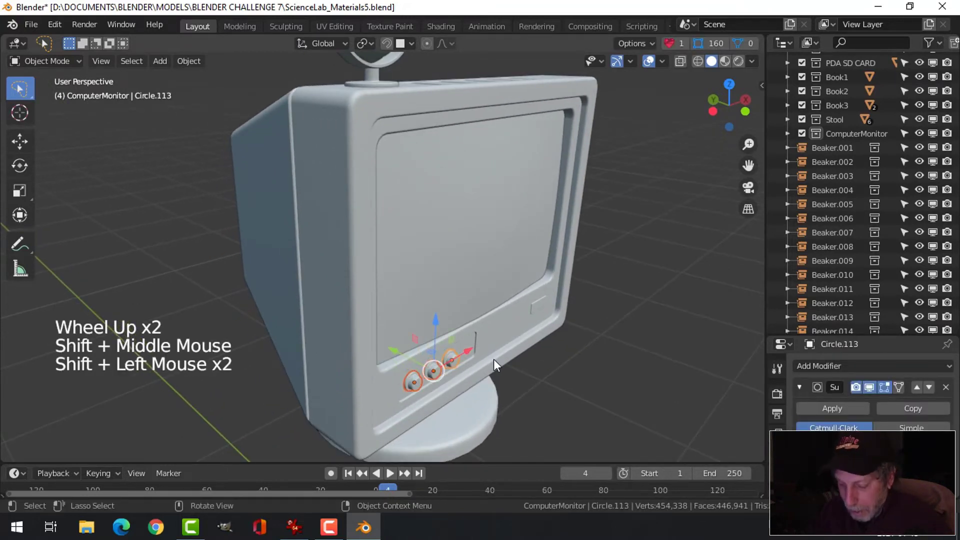
Move the three selected knobs to the Webcam collection
key("m")
mouse_move(467, 502)
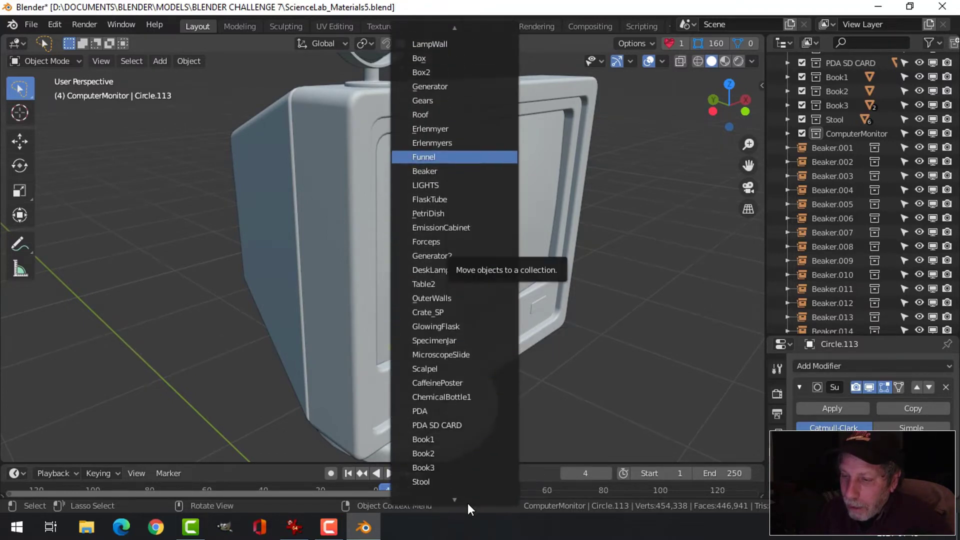
mouse_move(458, 475)
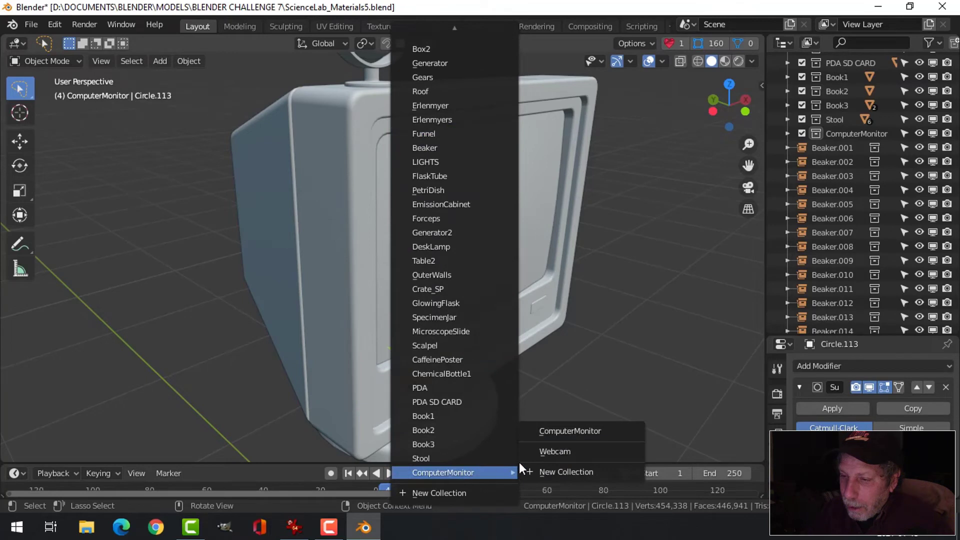
left_click(552, 452)
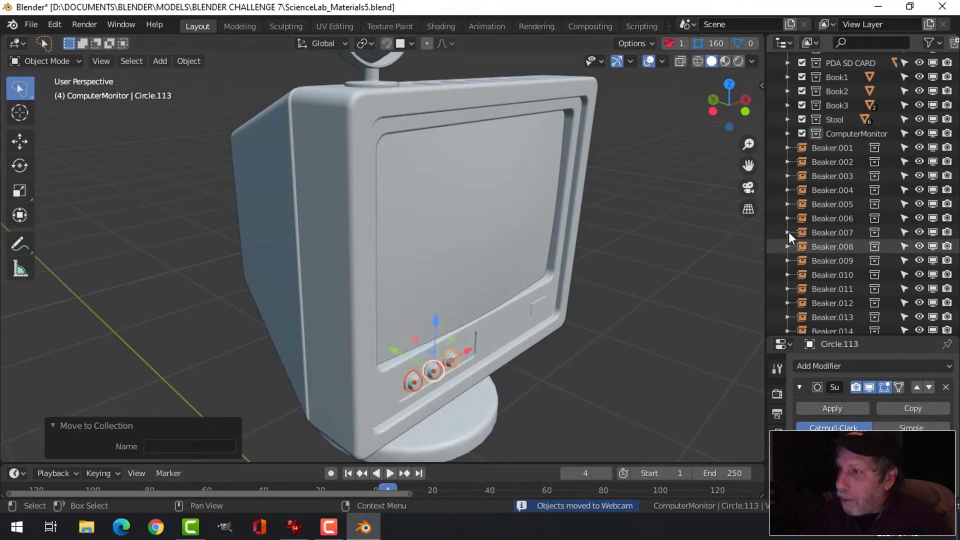
Move the three knobs directly into the ComputerMonitor collection, clear the selection, and collapse that collection in the outliner
left_click(788, 134)
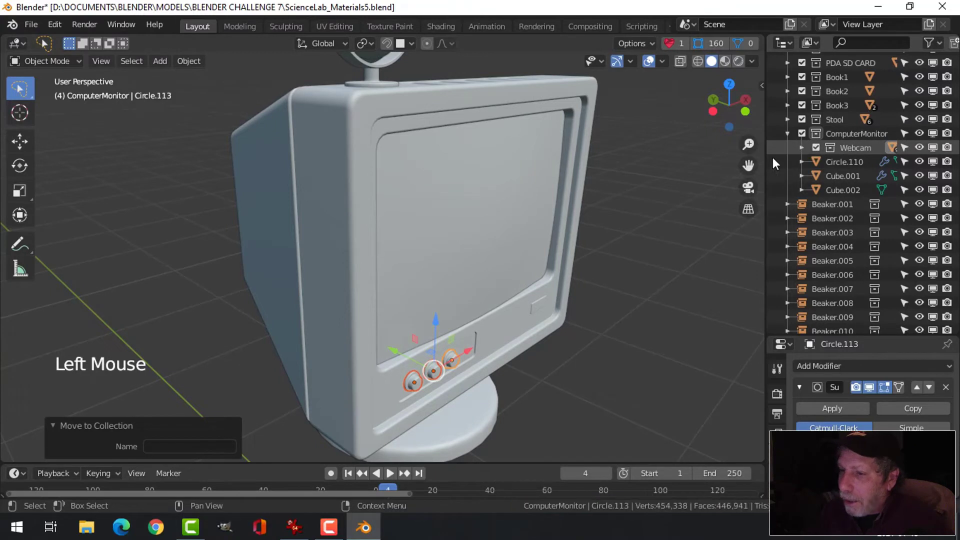
key("m")
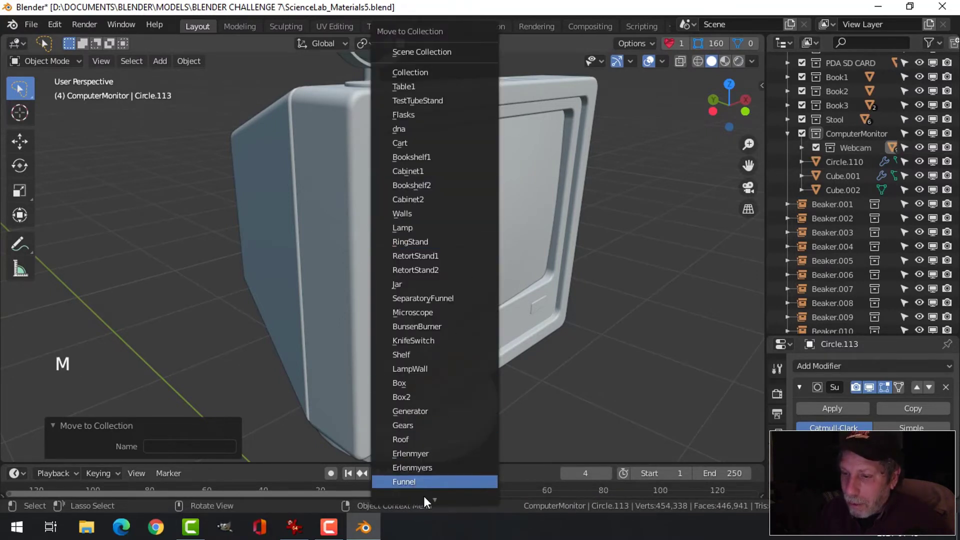
mouse_move(427, 494)
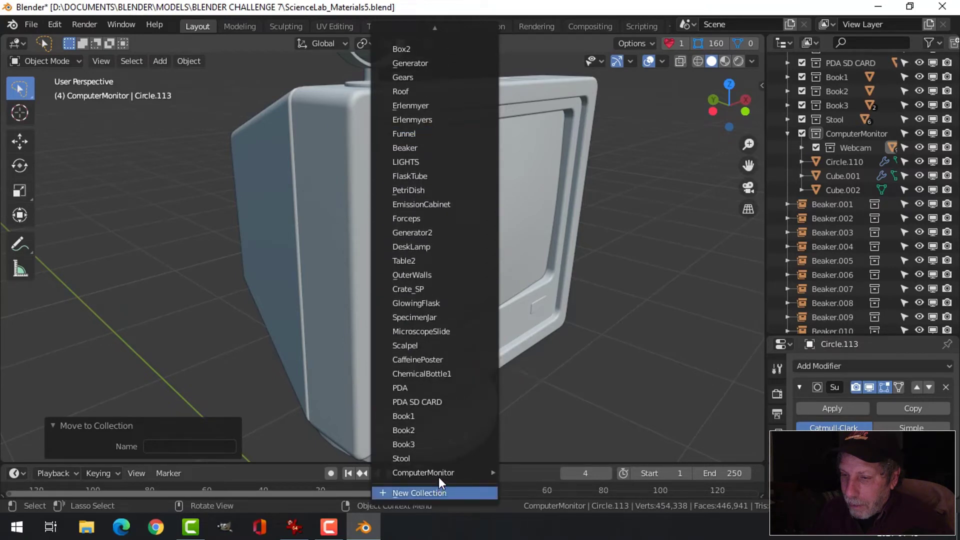
mouse_move(437, 472)
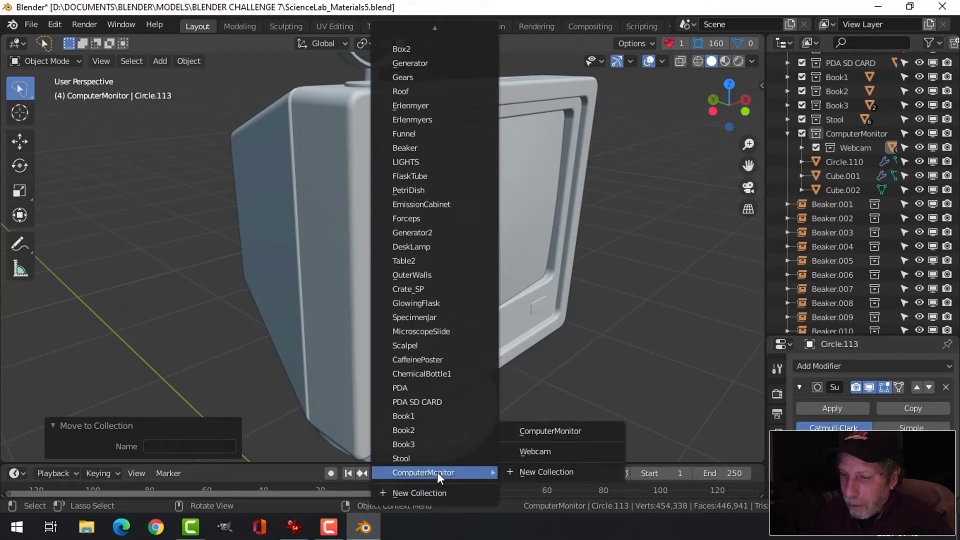
left_click(545, 431)
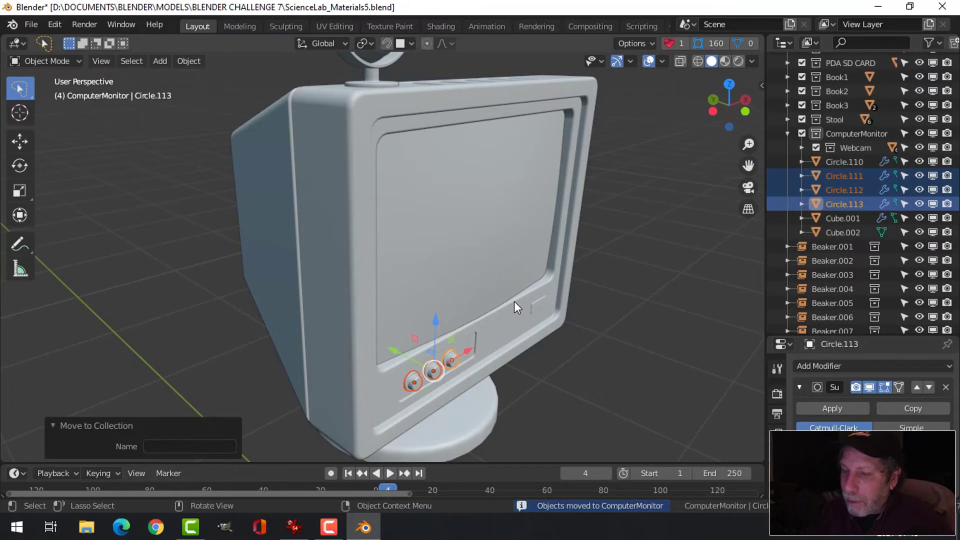
key("alt+a")
scroll(613, 261, "down", 3)
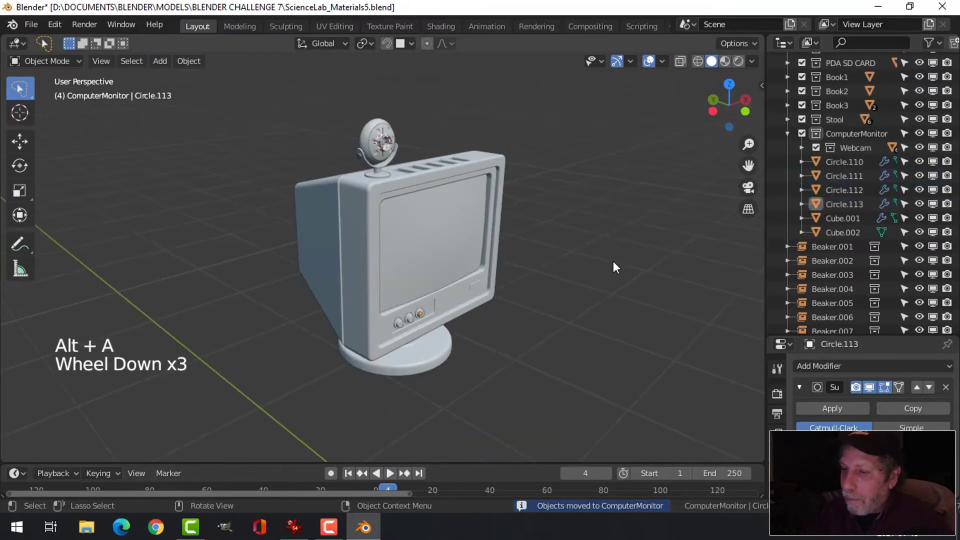
scroll(611, 262, "up", 2)
left_click(787, 134)
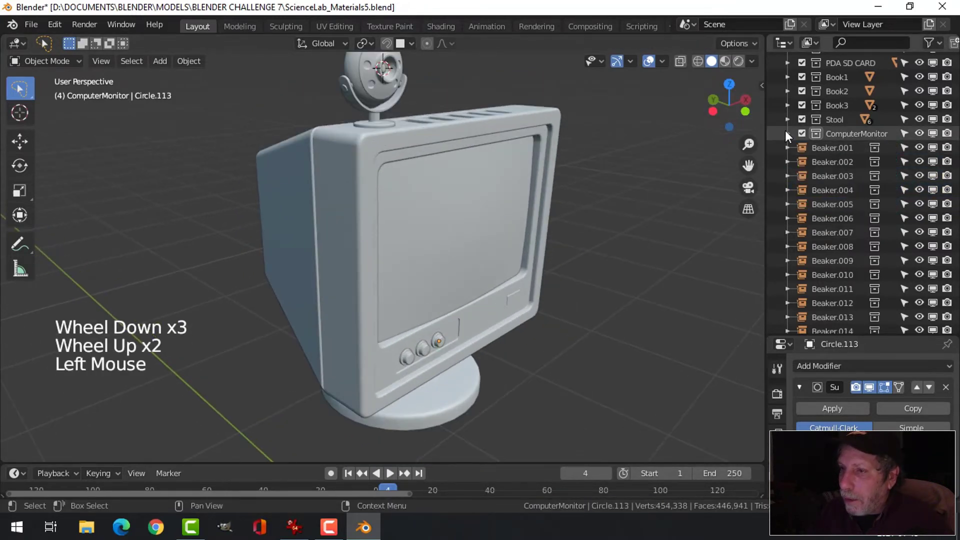
UV-unwrap all faces of the three front knobs together with Smart UV Project at its default settings
mouse_move(514, 241)
middle_mouse_down("shift")
mouse_move(556, 231)
mouse_move(537, 249)
middle_mouse_up("shift")
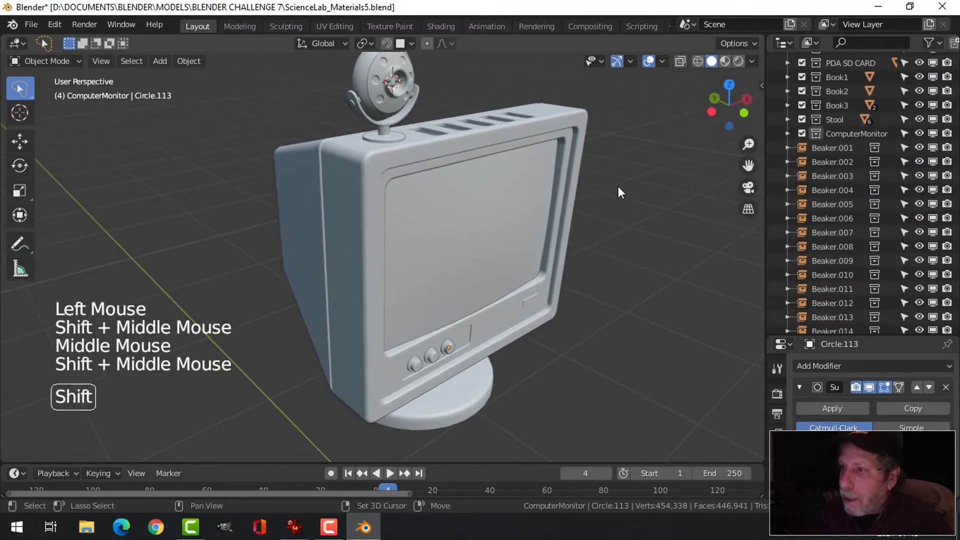
left_click(420, 360)
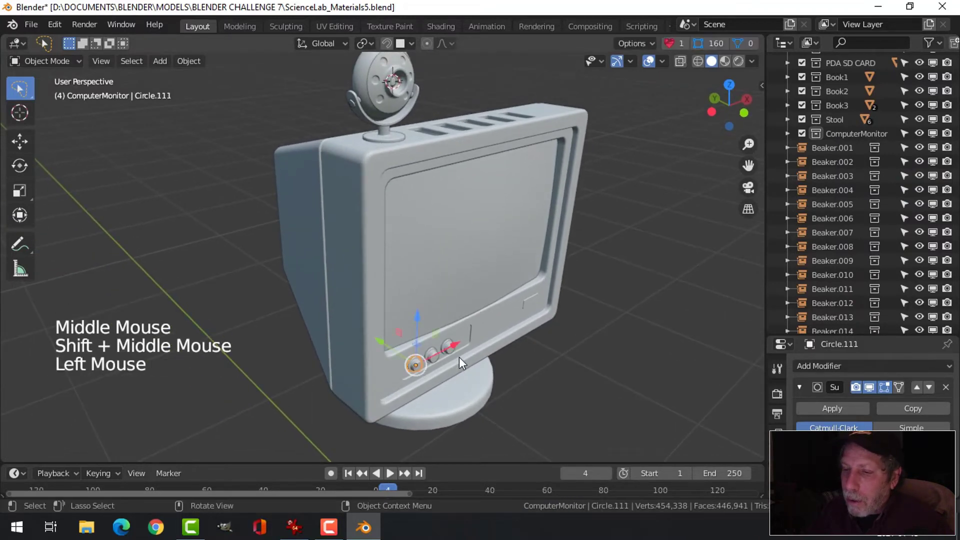
middle_click_drag(459, 357, 467, 323, "shift")
scroll(518, 330, "up", 1)
scroll(503, 335, "up", 2)
left_click(467, 323, "shift")
left_click(512, 315, "shift")
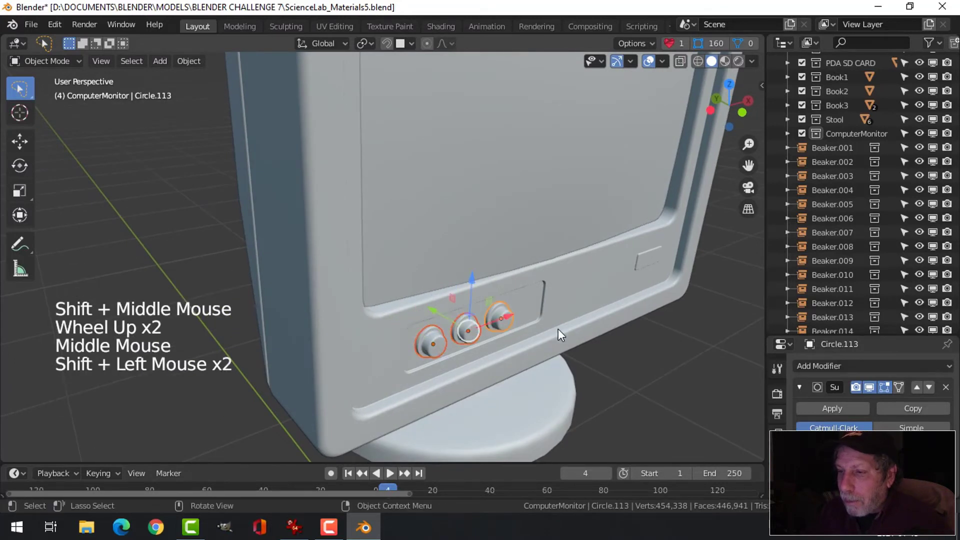
key("Tab")
key("a")
key("u")
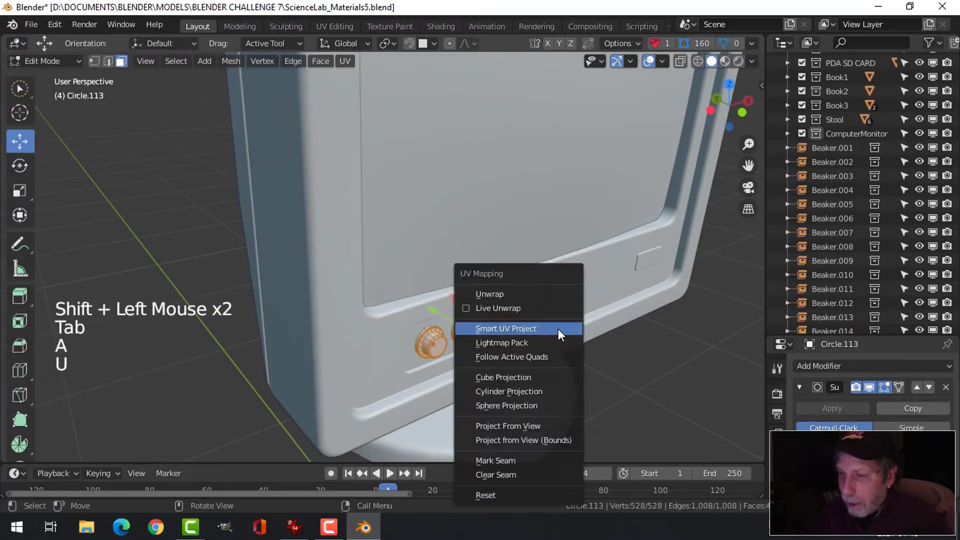
left_click(558, 329)
left_click(604, 441)
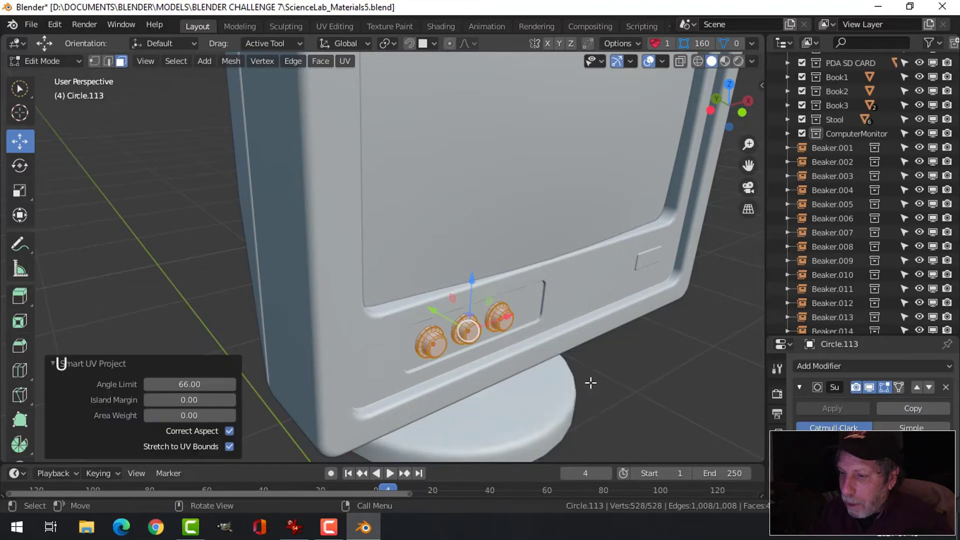
key("Tab")
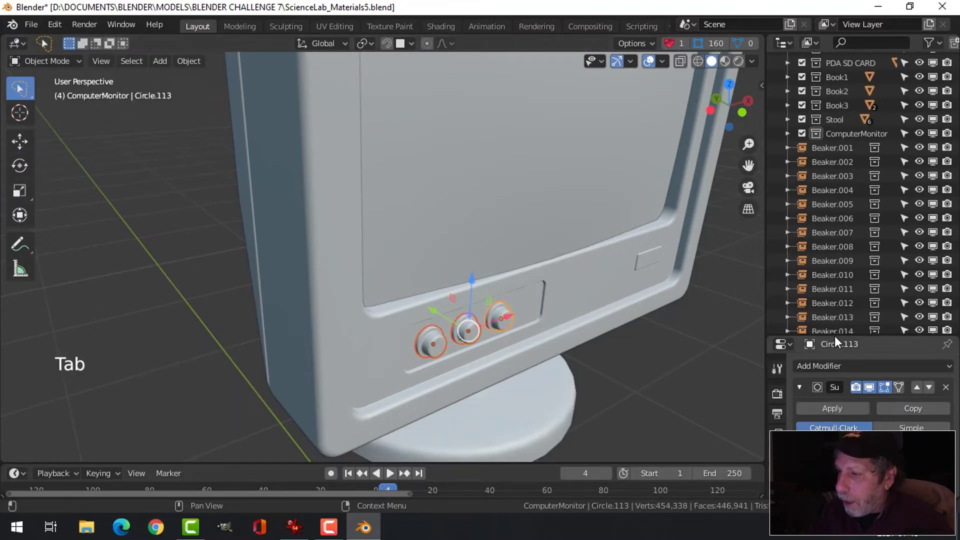
Enlarge the properties editor, show the scene in Material Preview shading, and save the file
left_click_drag(835, 336, 829, 231)
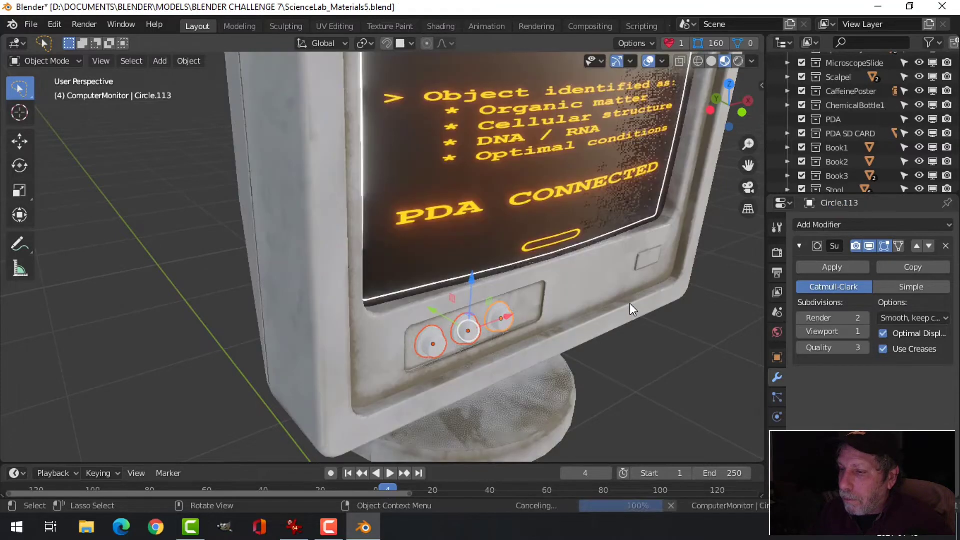
key("ctrl+s")
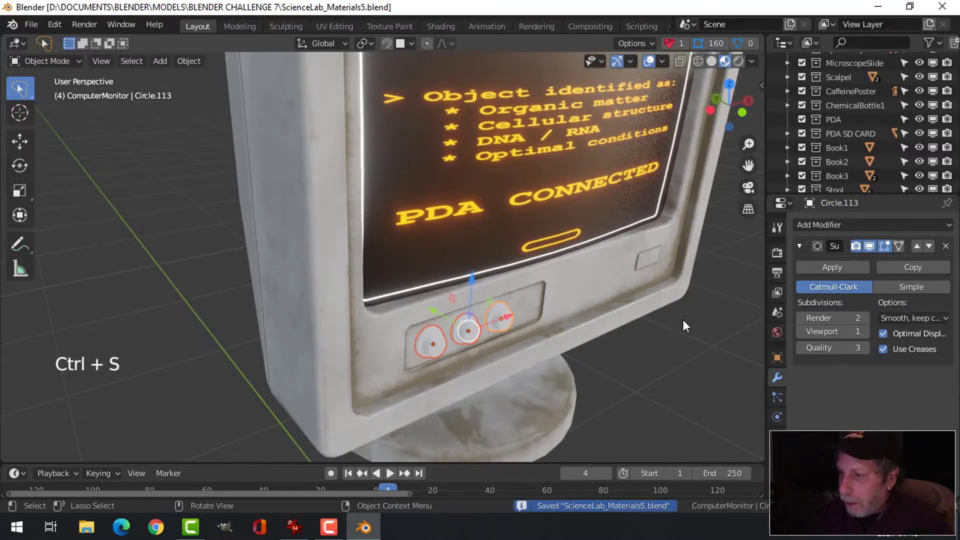
Assign the existing BlackRubber_SMR material to the knob nearest the middle of the monitor's front and clear the selection
left_click(777, 477)
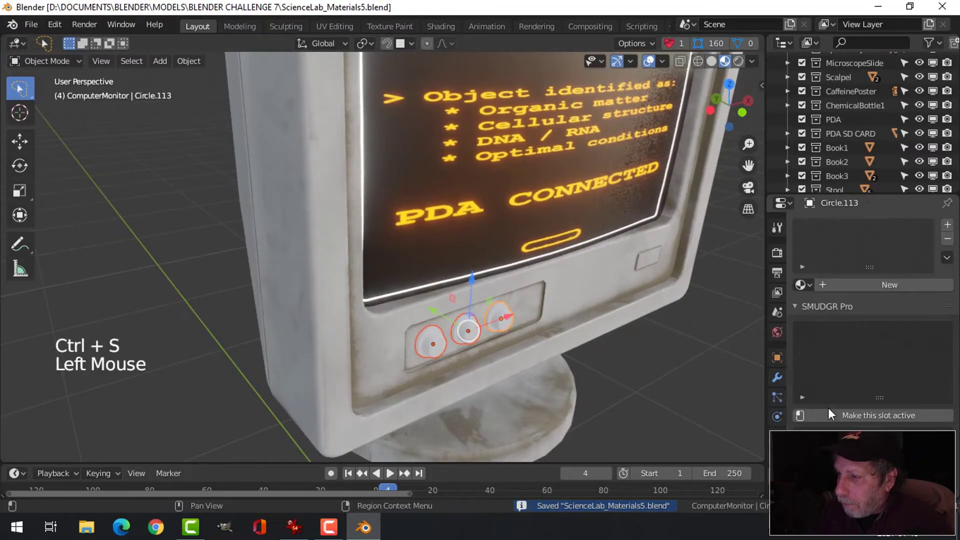
left_click(800, 284)
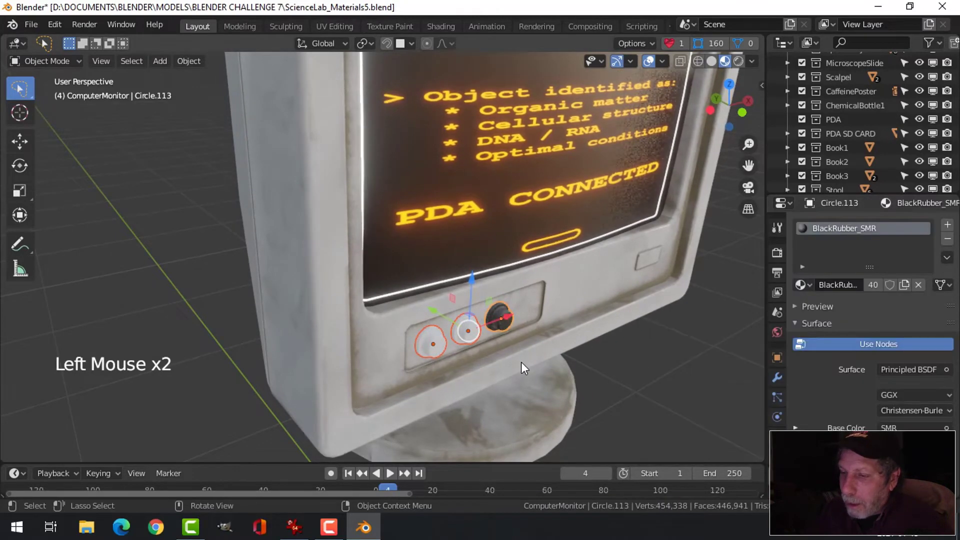
key("alt")
middle_click_drag(531, 358, 514, 319, "shift")
key("alt")
key("alt+a")
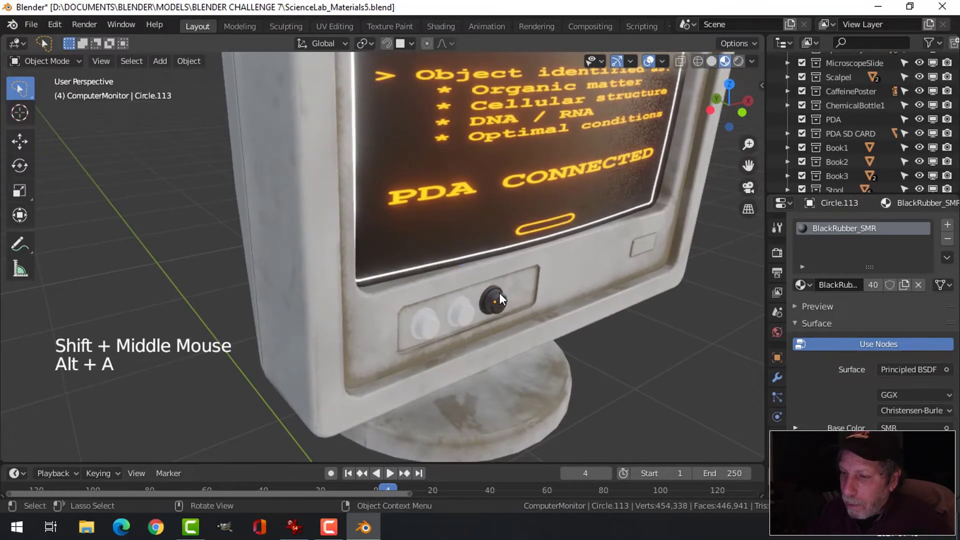
Link the BlackRubber_SMR material from the textured knob to the other two front knobs and clear the selection
left_click(494, 300)
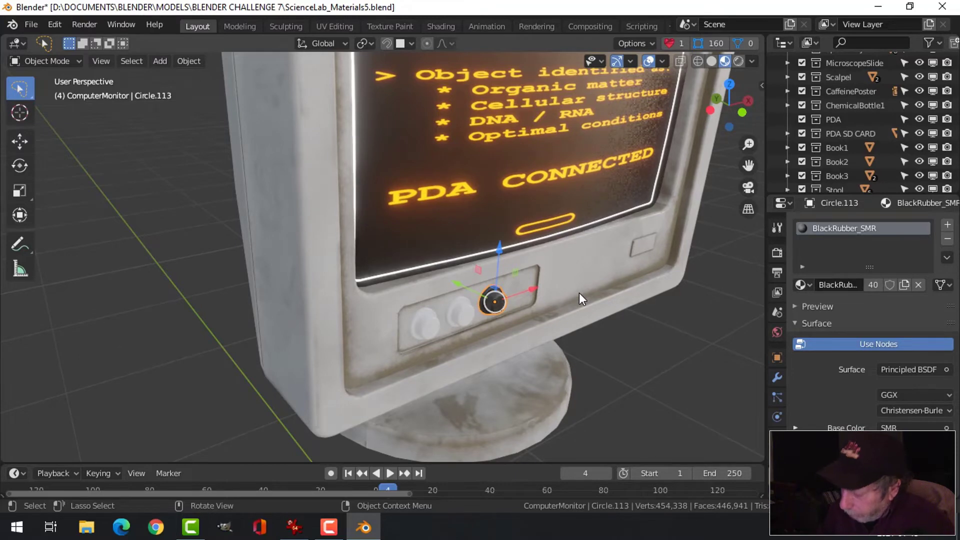
key("KP_Decimal")
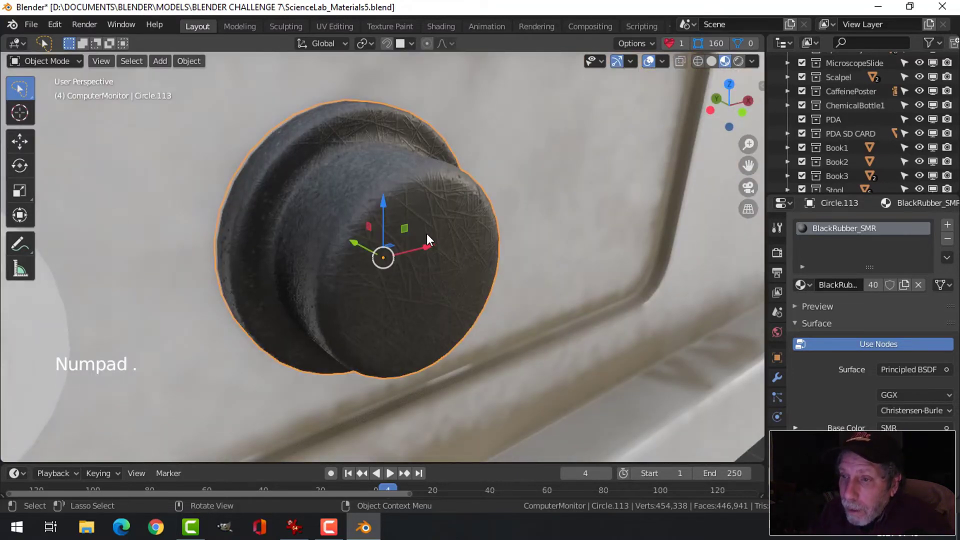
scroll(427, 233, "down", 7)
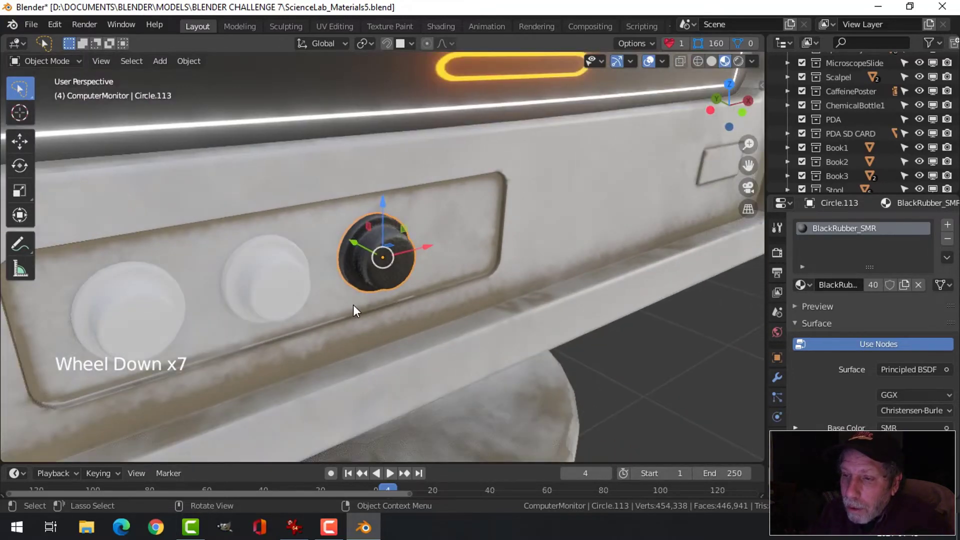
scroll(353, 305, "down", 2)
left_click(316, 278)
left_click(340, 281, "shift")
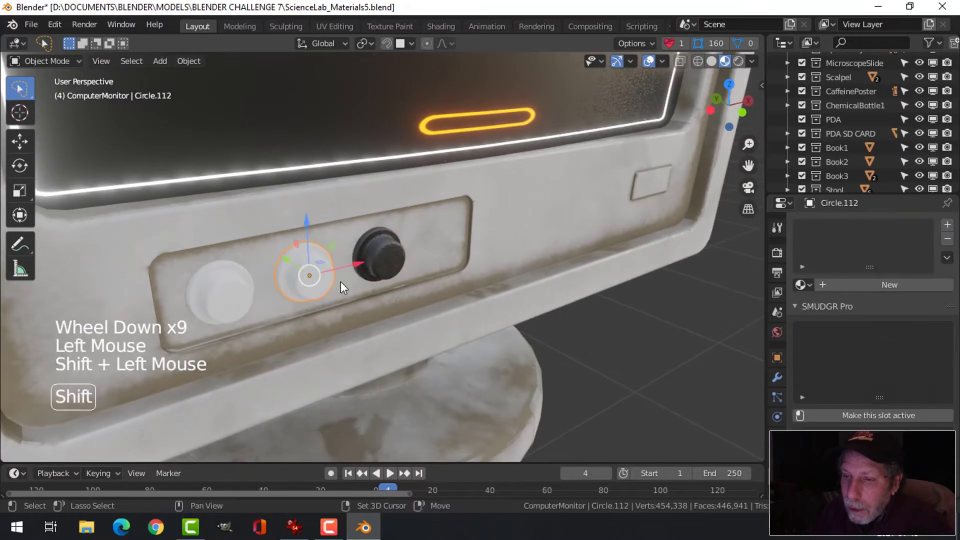
left_click(385, 258, "shift")
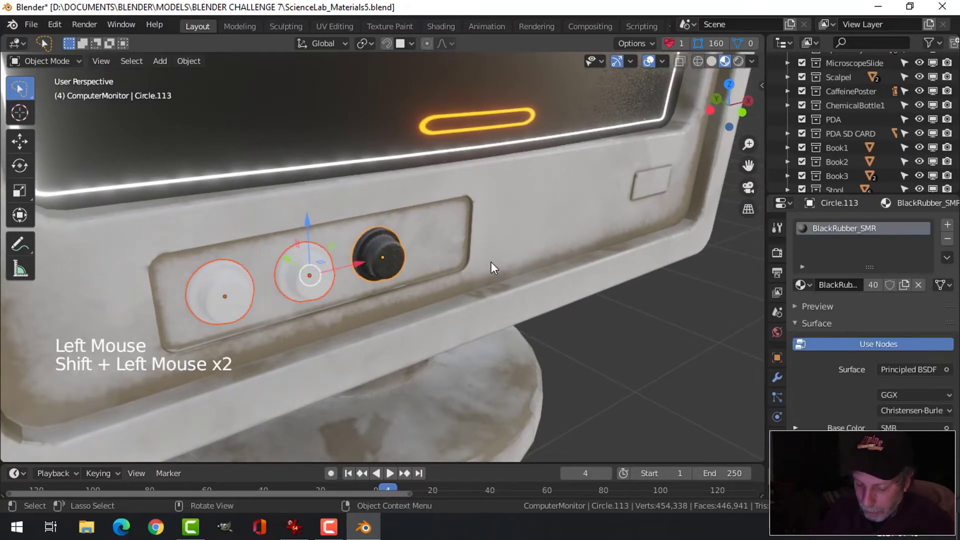
key("ctrl+l")
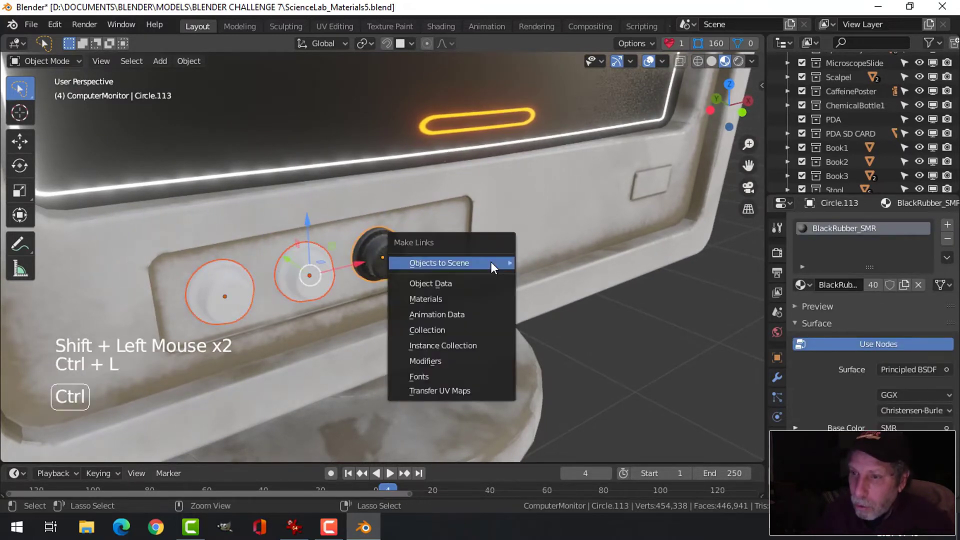
left_click(470, 305)
scroll(547, 333, "down", 4)
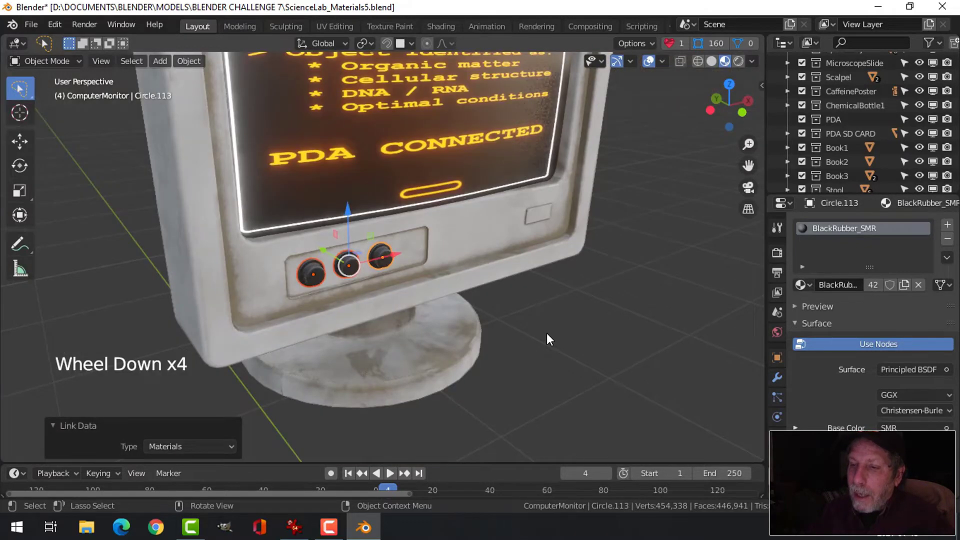
key("alt+a")
scroll(547, 333, "down", 4)
scroll(502, 293, "down", 2)
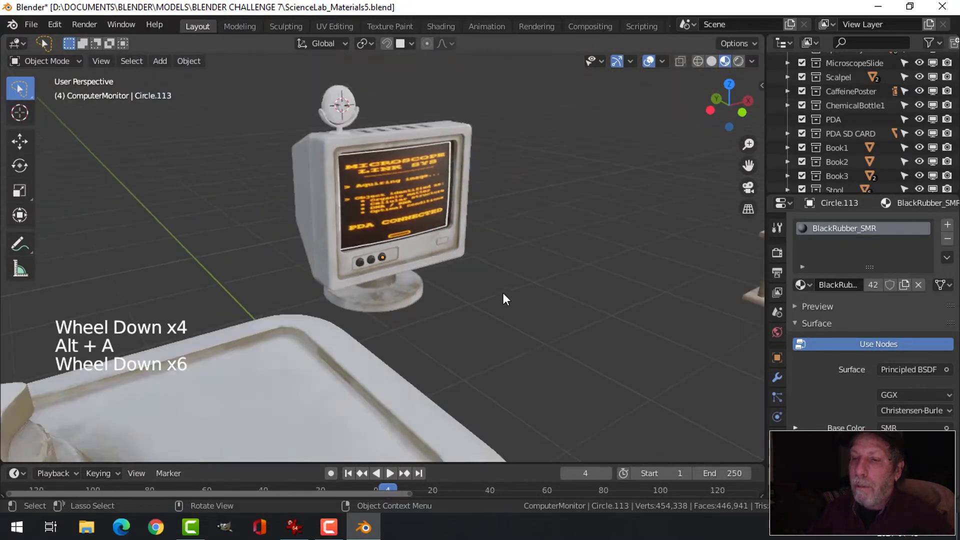
mouse_move(502, 293)
middle_mouse_down("shift")
mouse_move(527, 321)
mouse_move(495, 299)
middle_mouse_up("shift")
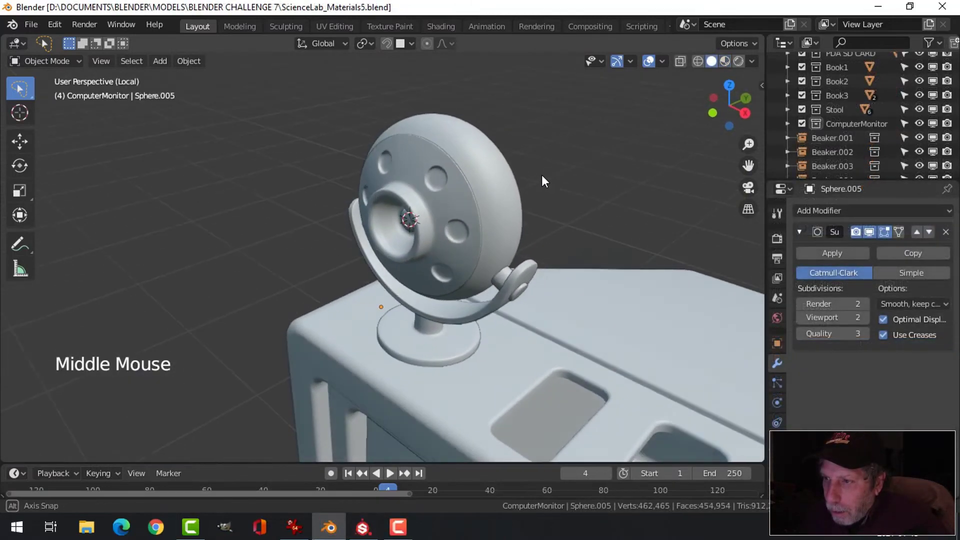
Examine which separate objects make up the webcam's housing, front plate and lens
middle_click_drag(542, 175, 474, 164)
scroll(539, 170, "up", 2)
scroll(544, 169, "down", 1)
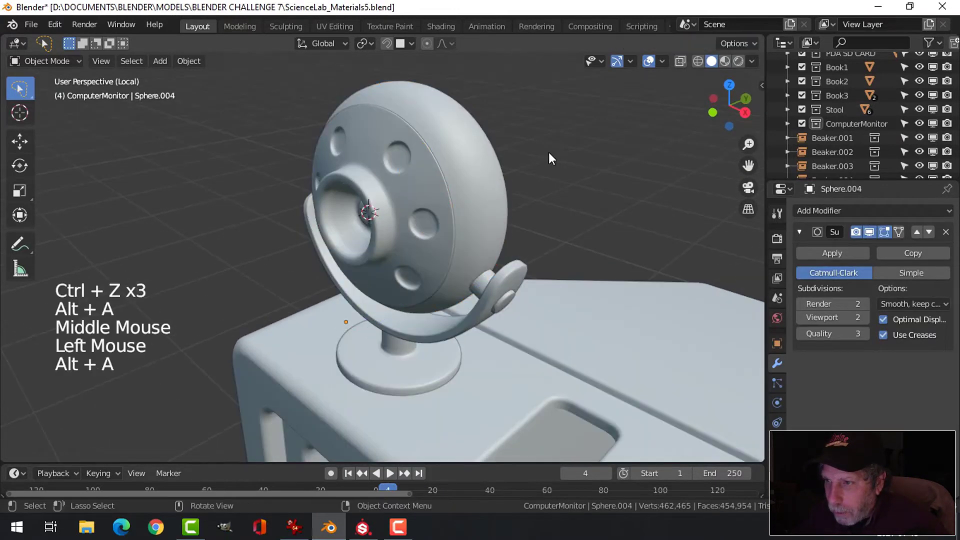
left_click(518, 149)
left_click(437, 190)
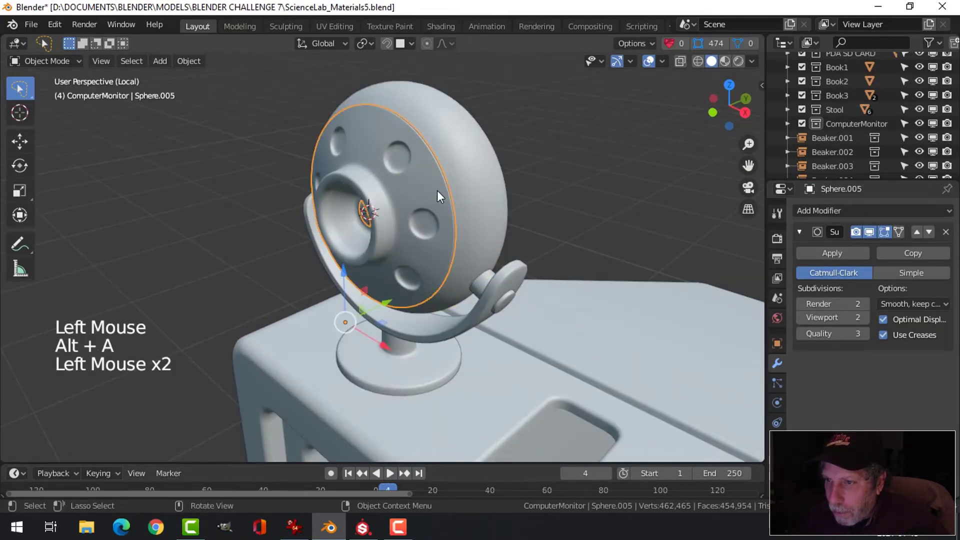
mouse_move(437, 190)
middle_mouse_down()
mouse_move(488, 175)
mouse_move(434, 196)
middle_mouse_up()
key("alt+a")
left_click(415, 197)
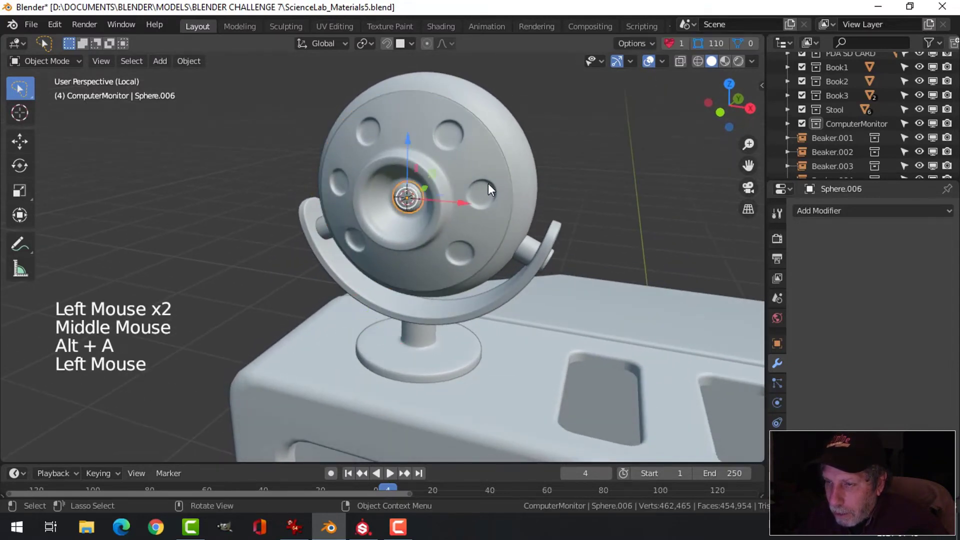
key("alt+a")
Apply the Mirror modifier on the webcam's side pivot pins in object mode
left_click(532, 244)
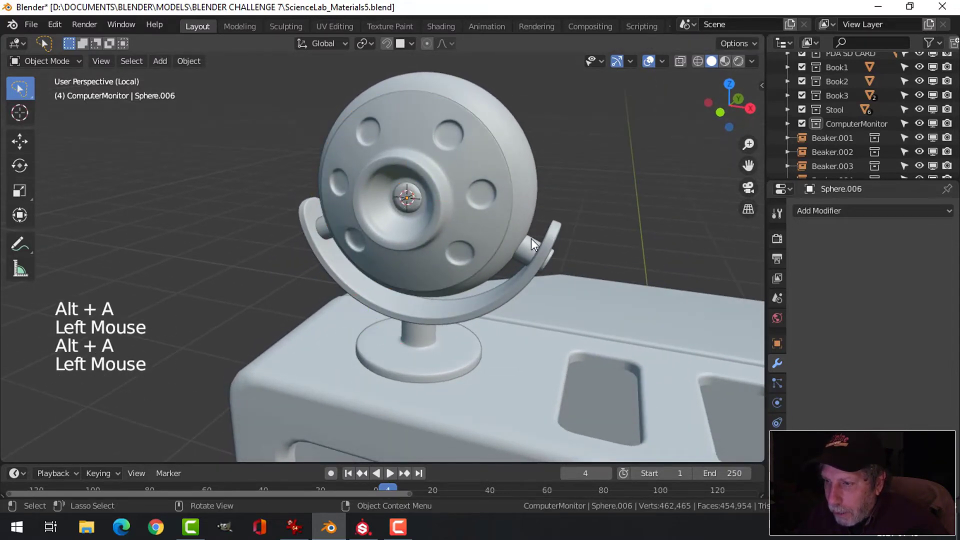
middle_click_drag(531, 239, 563, 178, "shift")
key("Tab")
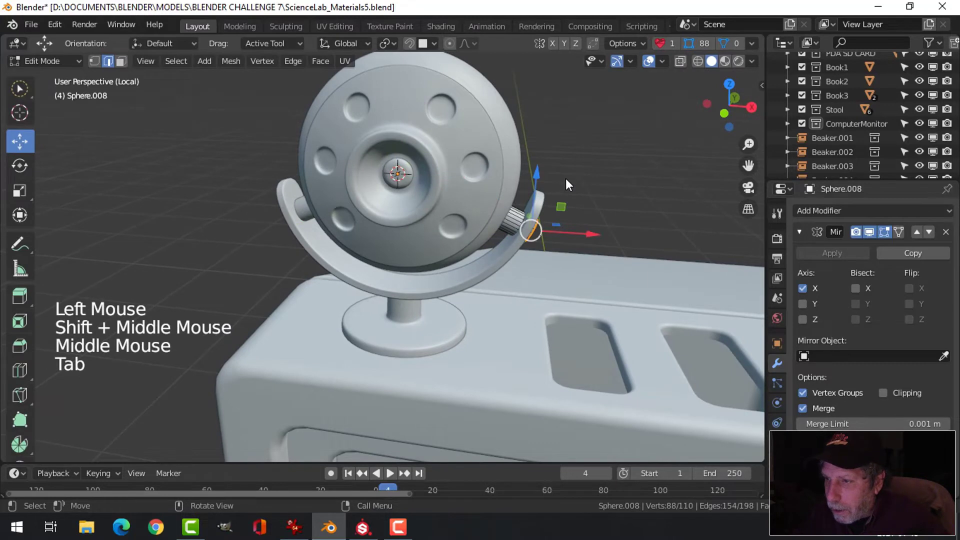
key("Tab")
left_click(815, 252)
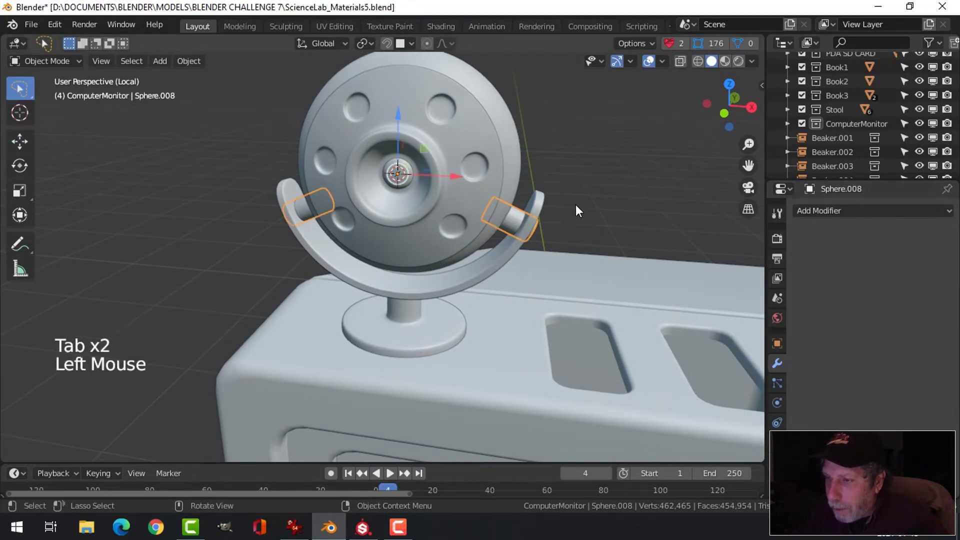
UV-unwrap all faces of both pivot pins with Smart UV Project, accepting angle limit 66 and island margin 0.02, and clear the selection
key("Tab")
key("a")
key("u")
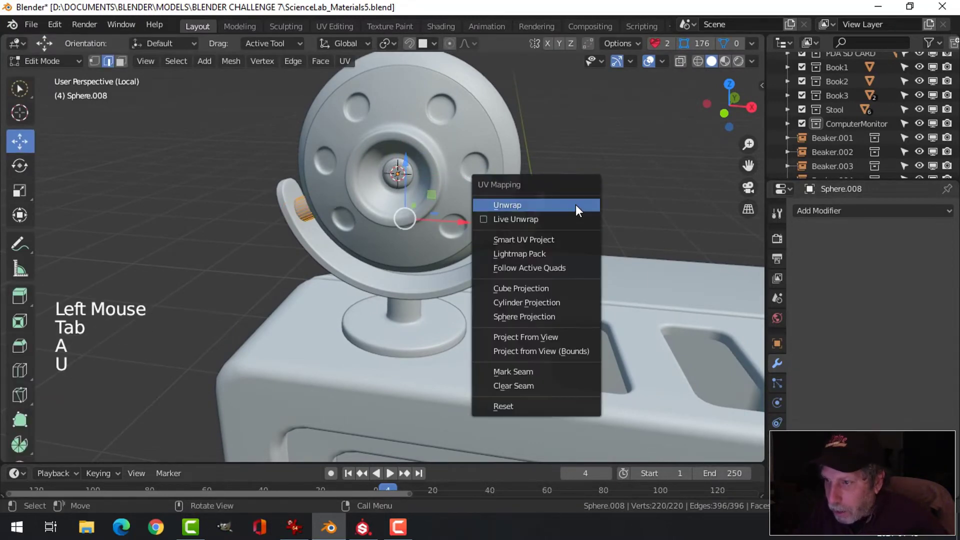
left_click(543, 239)
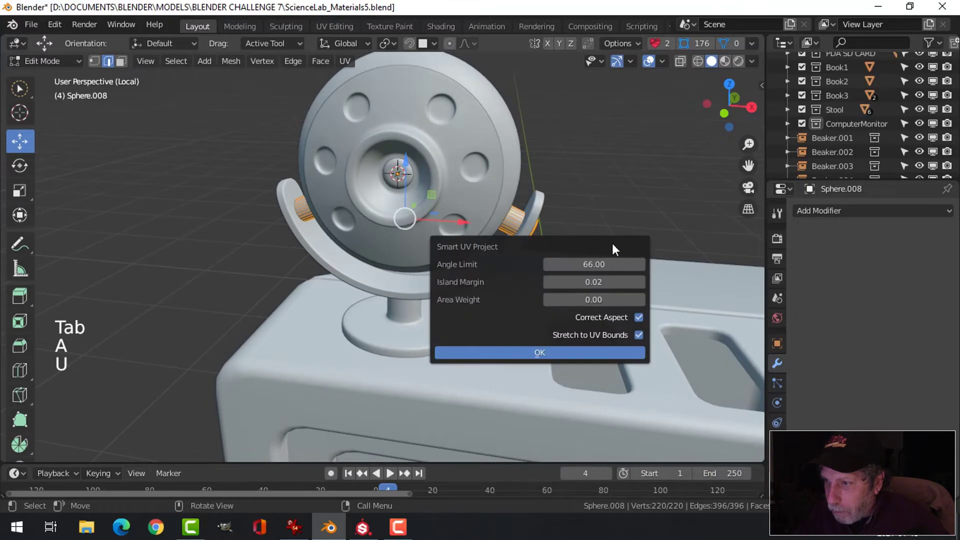
left_click(585, 352)
key("alt+a")
key("Tab")
key("alt+a")
Compare the webcam's curved bracket with its base and set the bracket's viewport subdivision level to 1
left_click(504, 256)
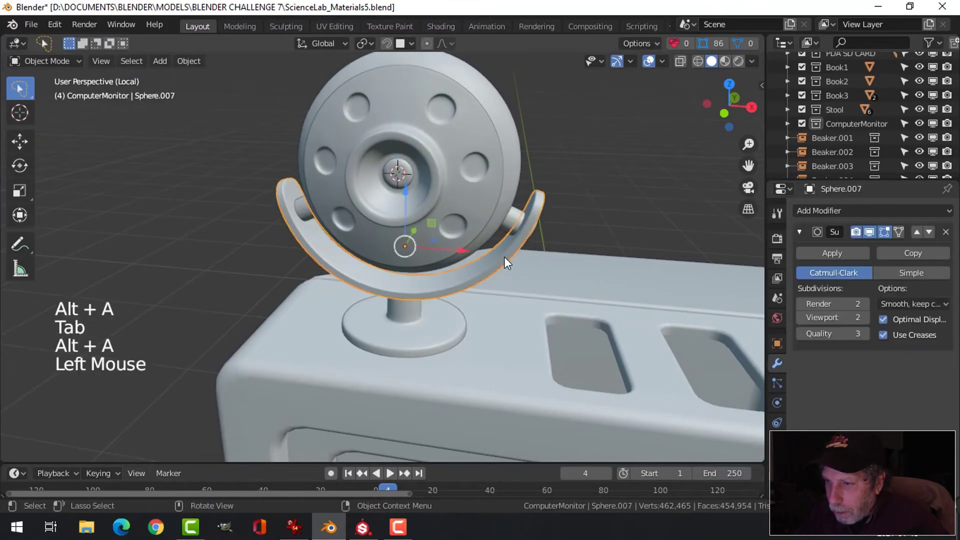
middle_click_drag(504, 257, 456, 272)
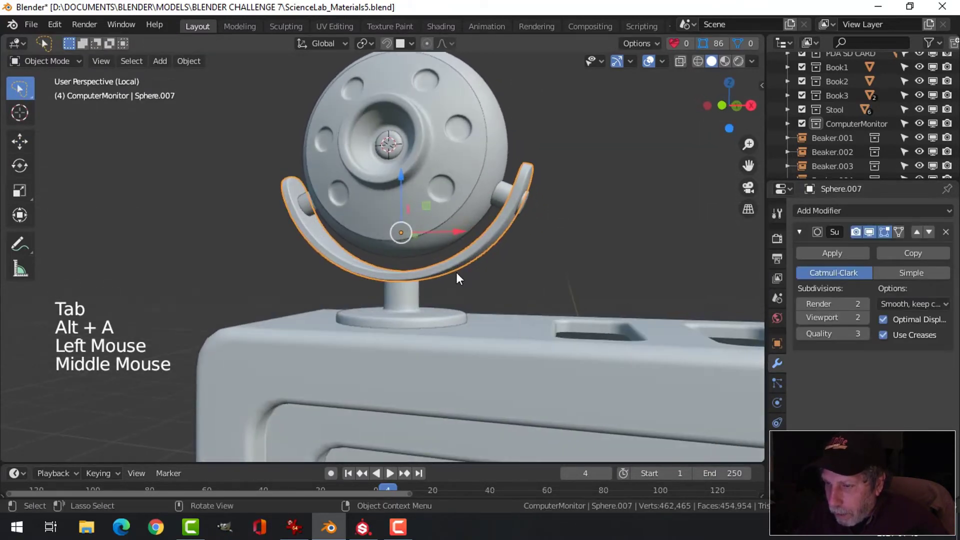
left_click(402, 295, "shift")
middle_click_drag(504, 252, 489, 240)
left_click(494, 231)
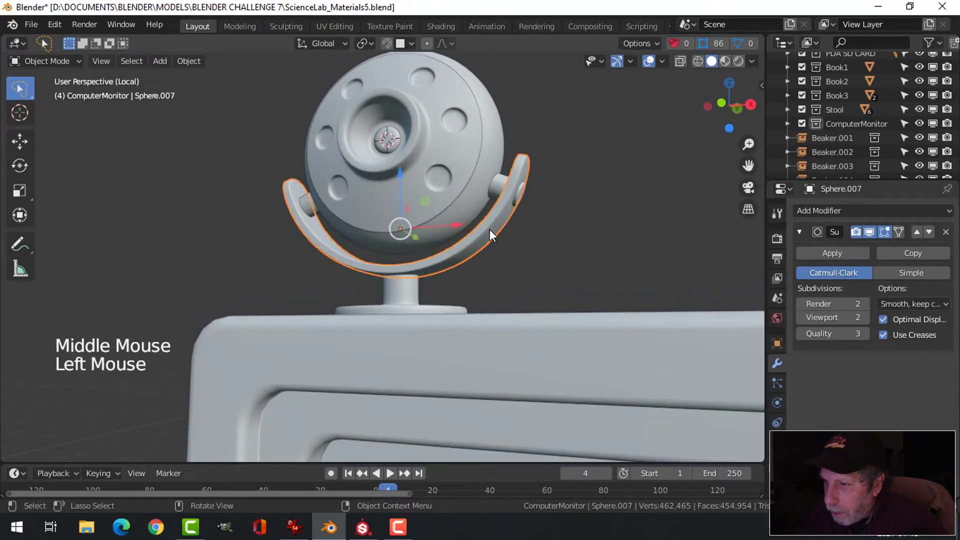
left_click(398, 289)
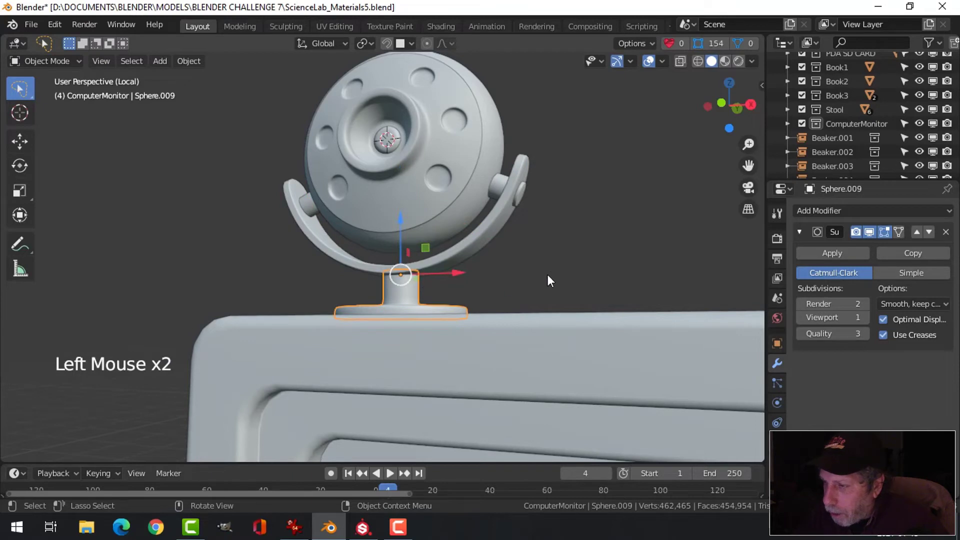
left_click(497, 221)
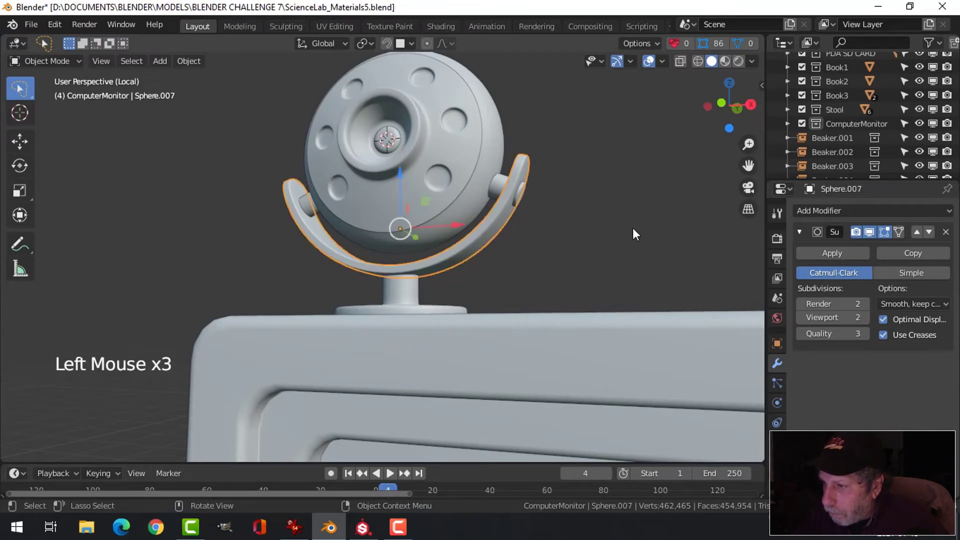
middle_click_drag(632, 227, 610, 235)
left_click(802, 318)
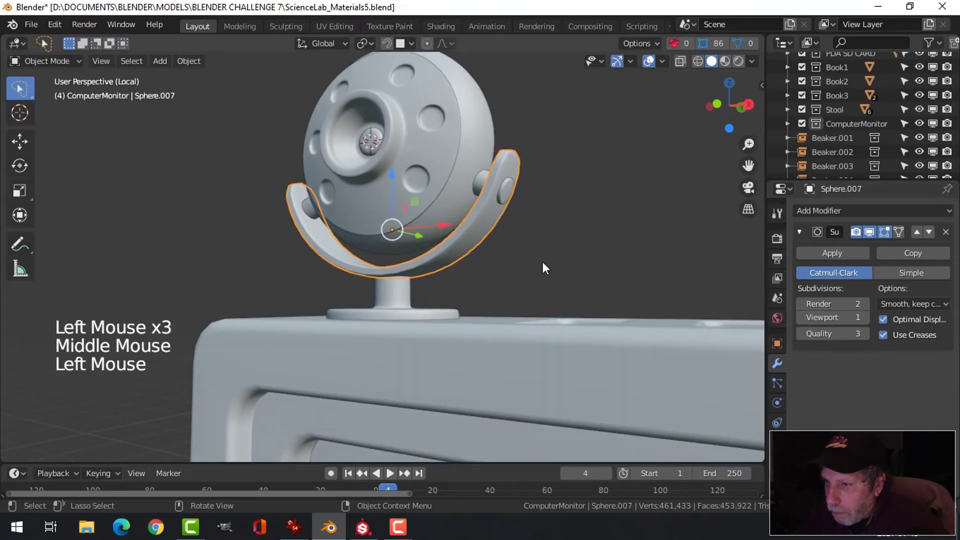
Join the curved bracket into the webcam base and set the combined object's viewport subdivision level to 2
left_click(419, 282, "shift")
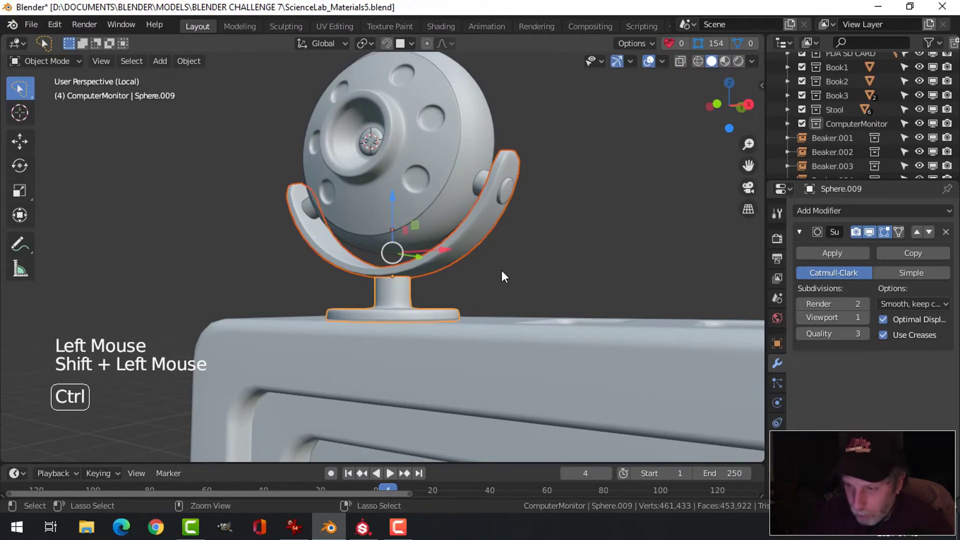
key("ctrl+j")
middle_click_drag(506, 250, 475, 233)
left_click(865, 318)
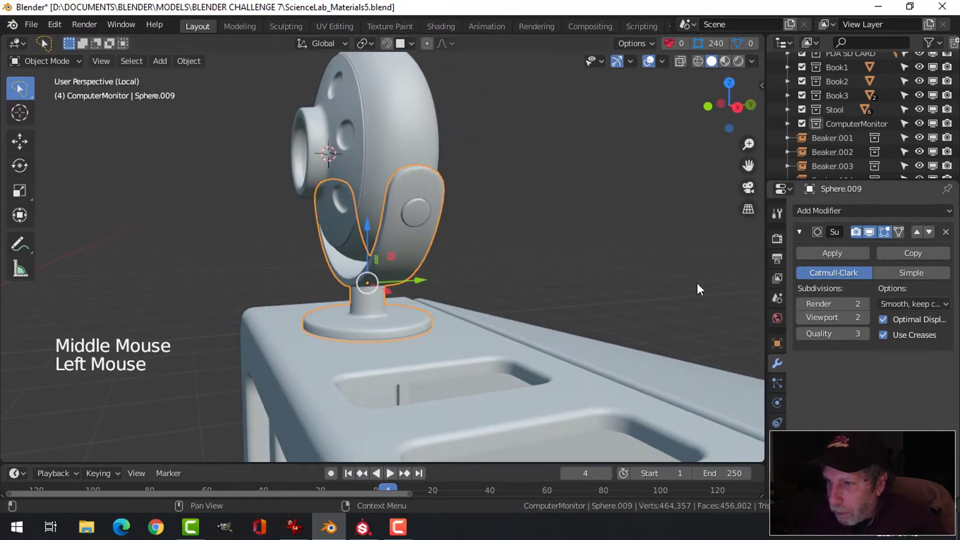
UV-unwrap all faces of the joined webcam stand with Smart UV Project, accepting angle limit 66 and island margin 0.02, and clear the selection
middle_click_drag(575, 255, 518, 233)
key("alt+a")
left_click(487, 241)
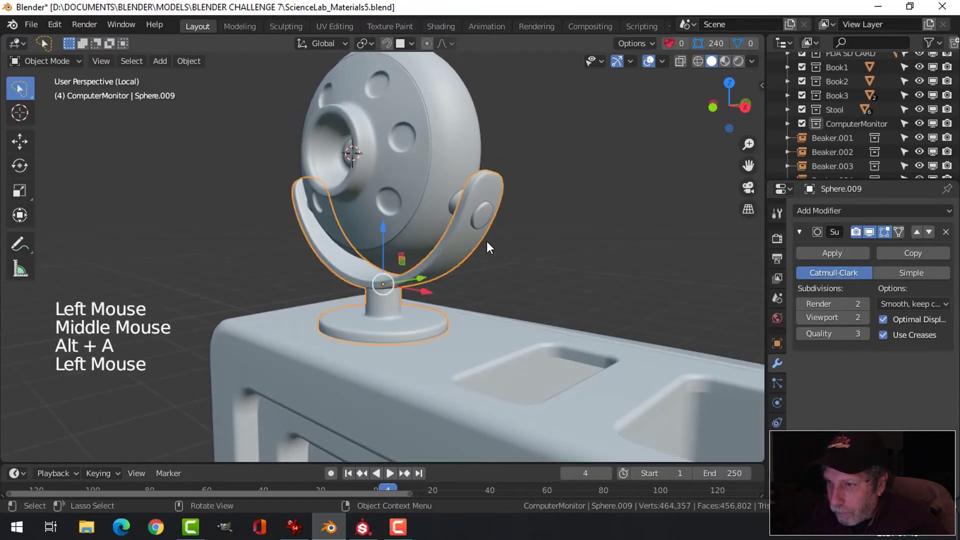
key("Tab")
key("a")
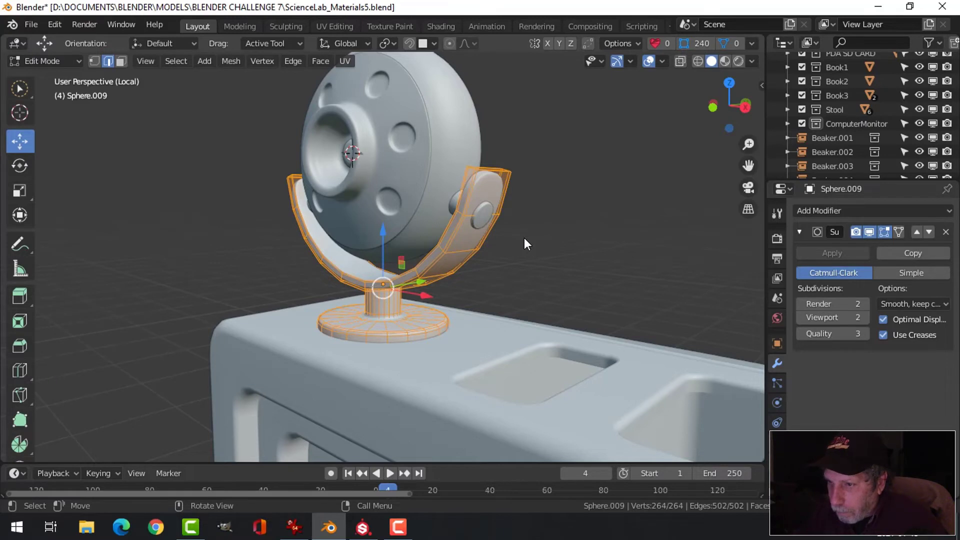
key("Tab")
key("Tab")
key("a")
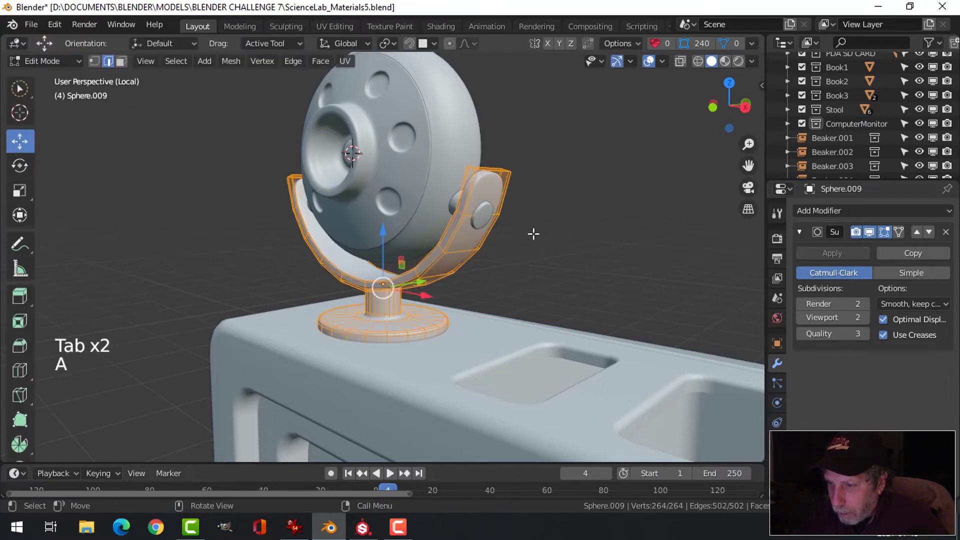
key("u")
left_click(536, 231)
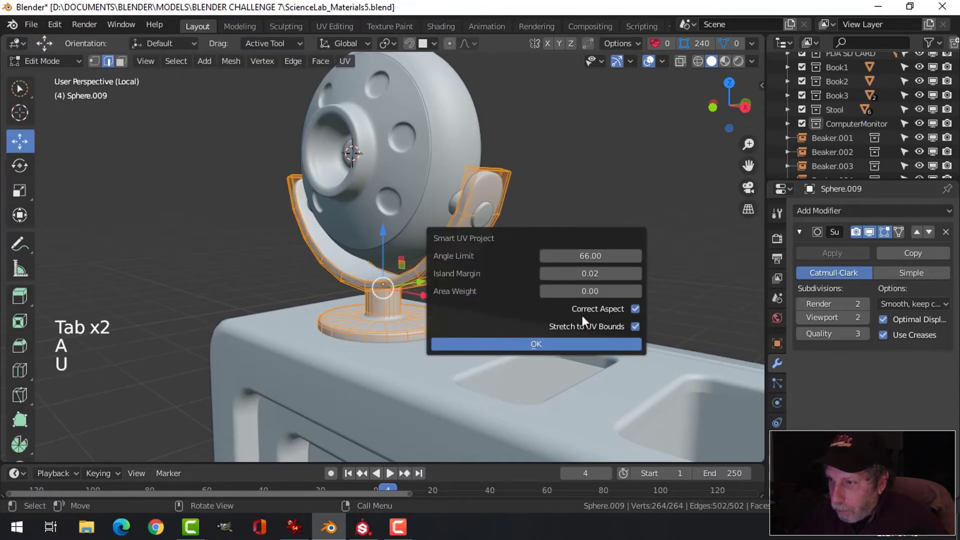
left_click(572, 341)
key("Tab")
middle_click_drag(499, 223, 504, 245)
key("alt+a")
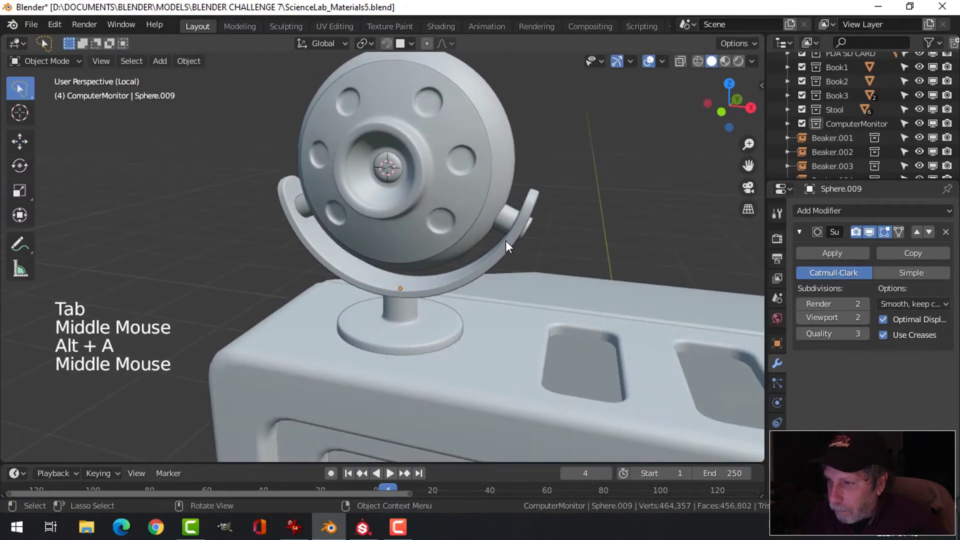
Add a new material to the webcam stand and name it WebcamStand
left_click(508, 237)
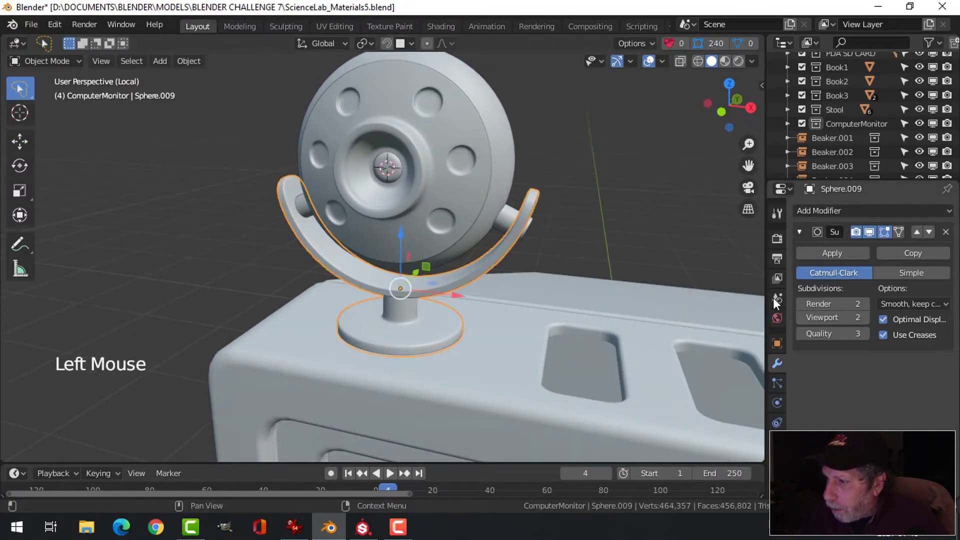
left_click(777, 462)
left_click(890, 271)
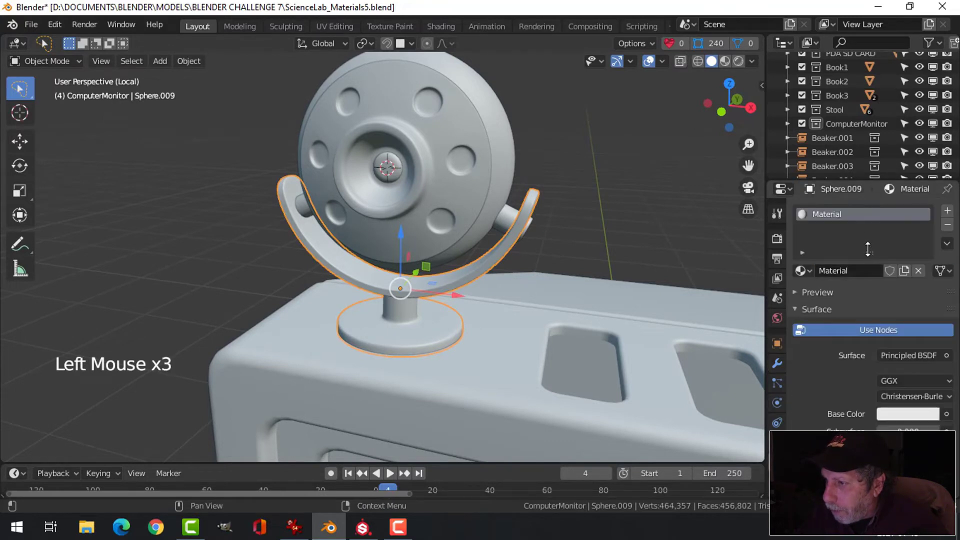
triple_click(870, 212)
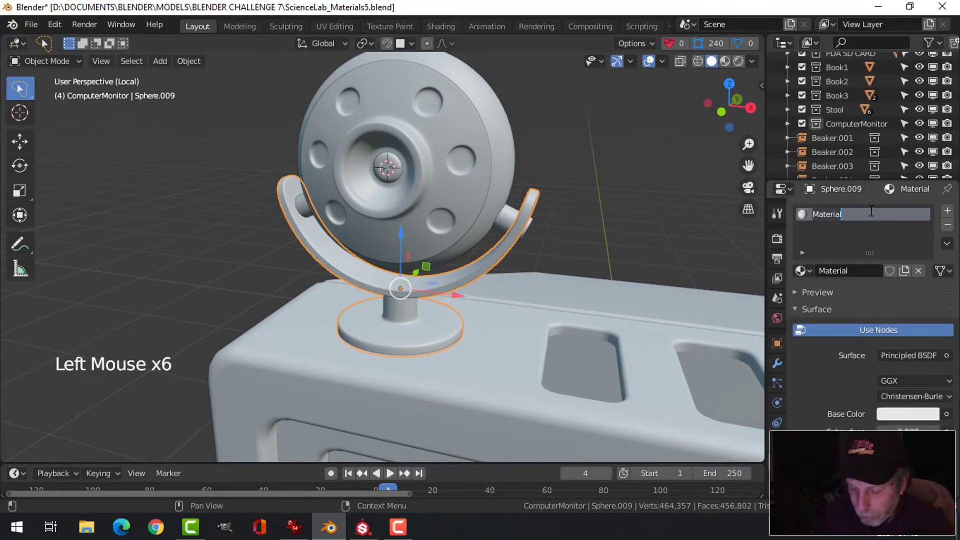
type("WebcamStand")
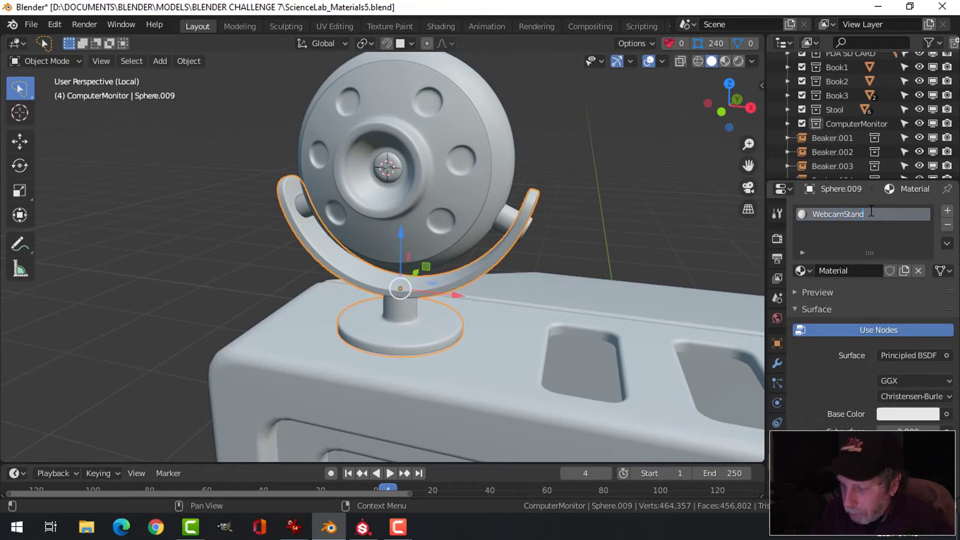
key("Return")
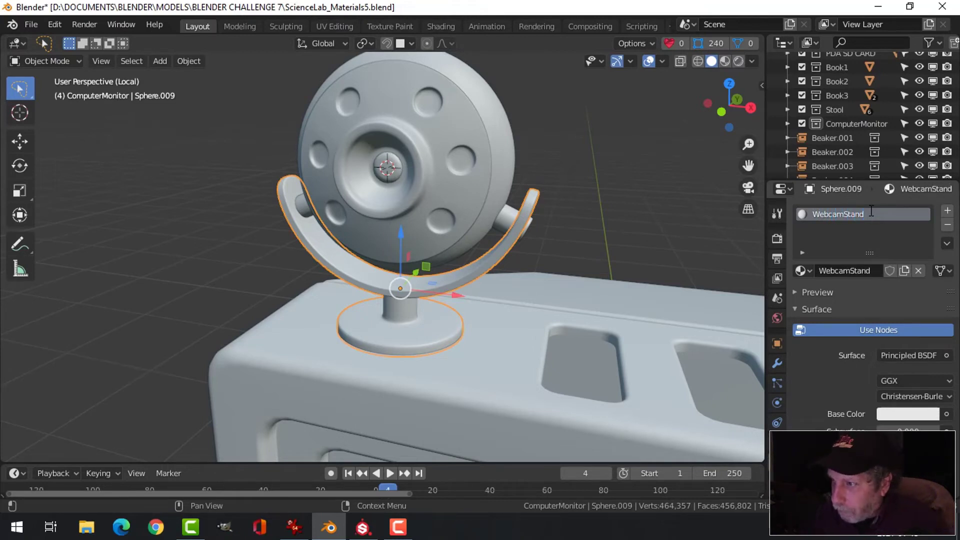
Add a new material to the webcam's two side pivot clips, name it WebcamClips, and clear the selection
left_click(509, 213)
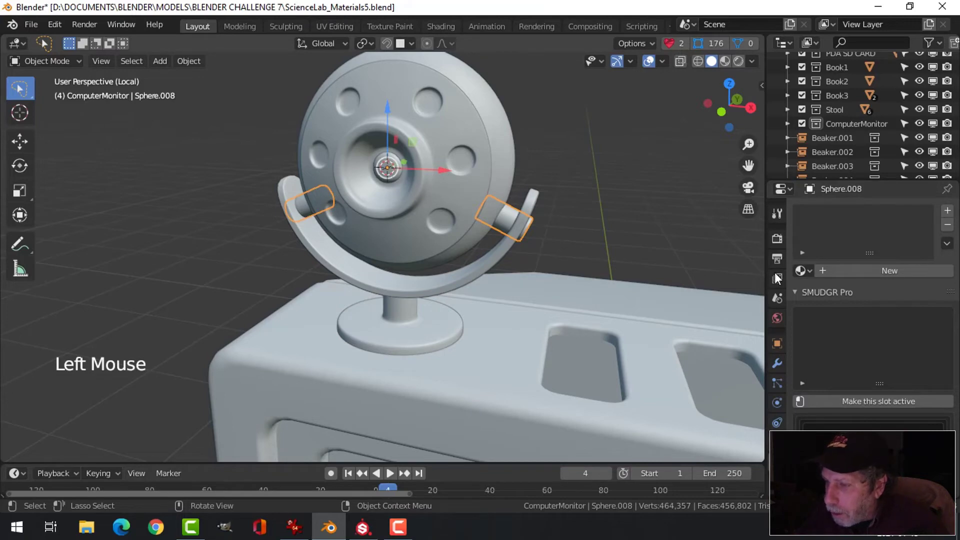
middle_click_drag(560, 259, 504, 238)
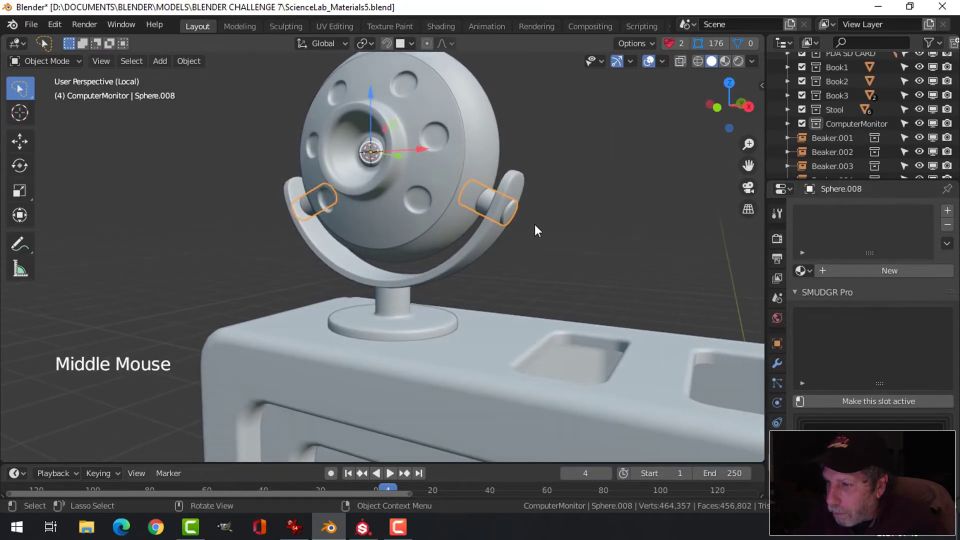
middle_click_drag(510, 233, 508, 242)
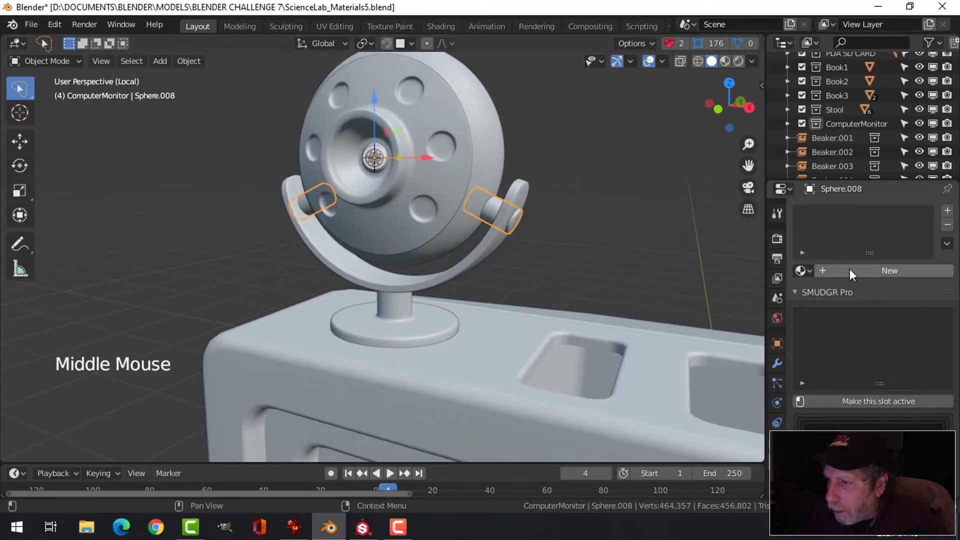
left_click(775, 363)
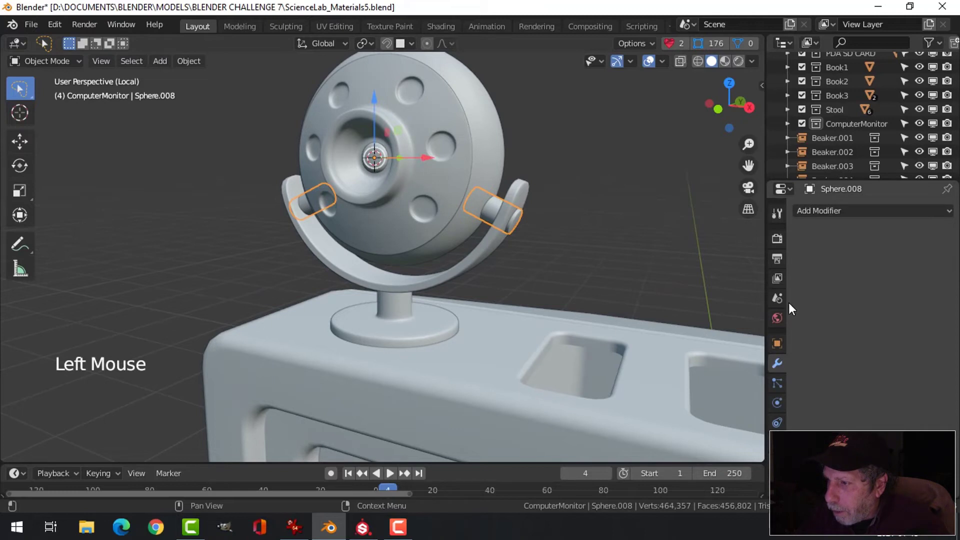
left_click(777, 423)
left_click(850, 270)
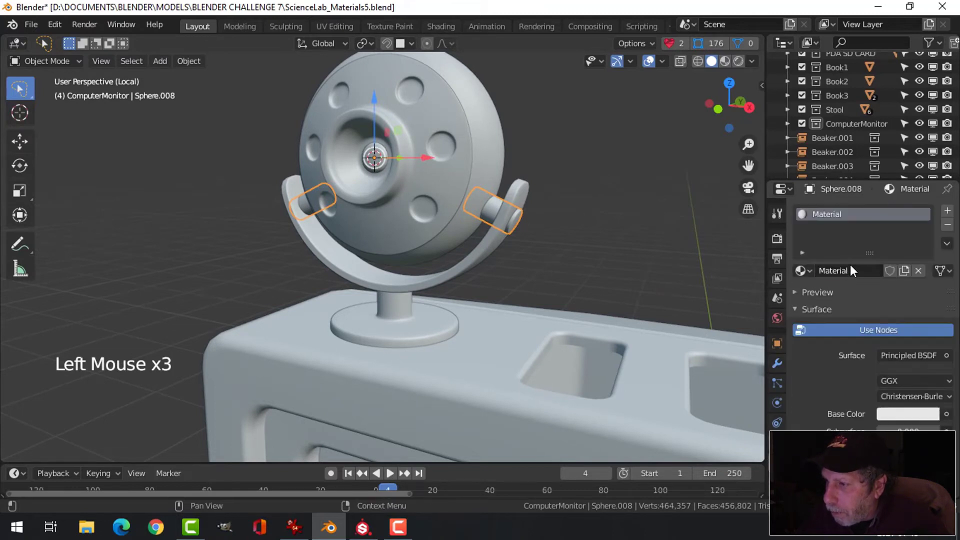
double_click(839, 216)
left_click(870, 214)
type("W")
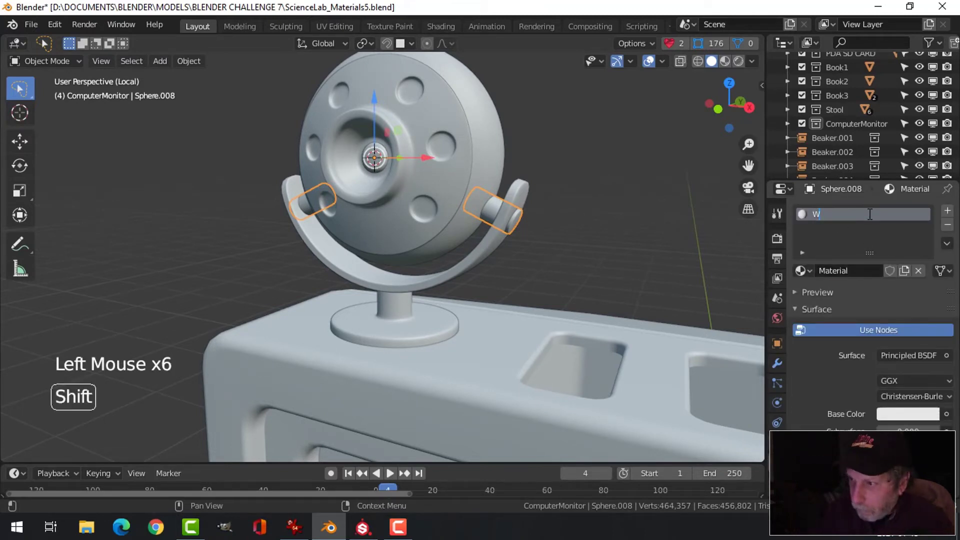
type("ebcamClips")
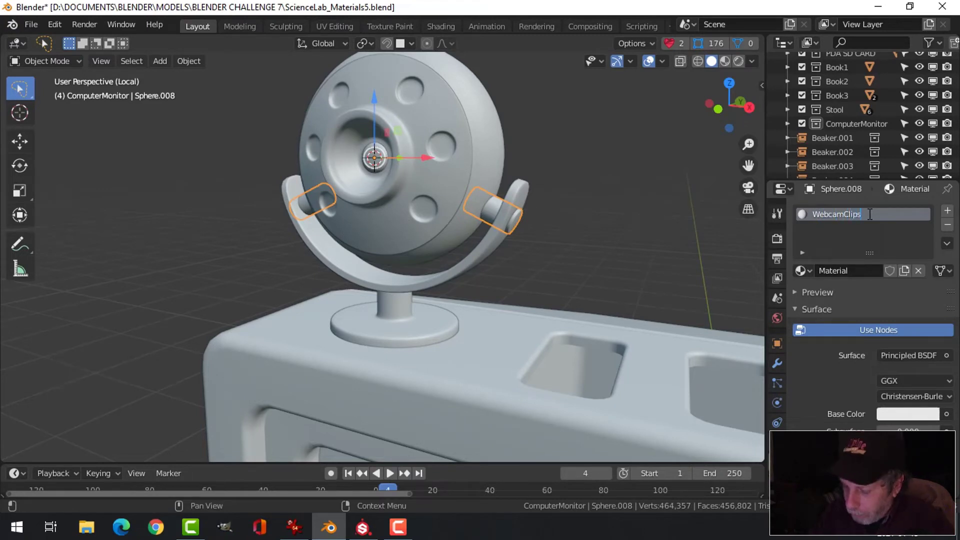
key("Return")
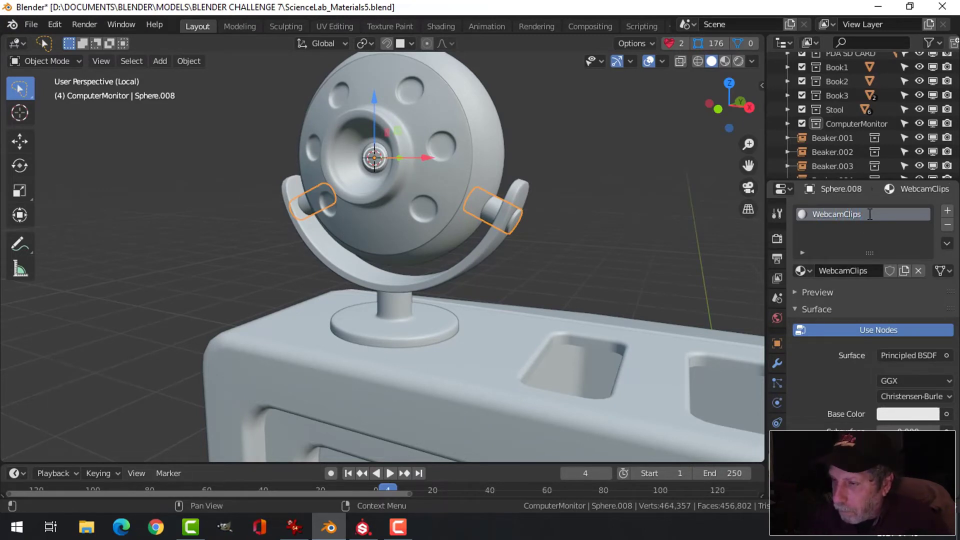
key("alt+a")
Add a new material to the webcam's front face, name it WebcamFront, and clear the selection
middle_click_drag(509, 183, 463, 177)
left_click(437, 129)
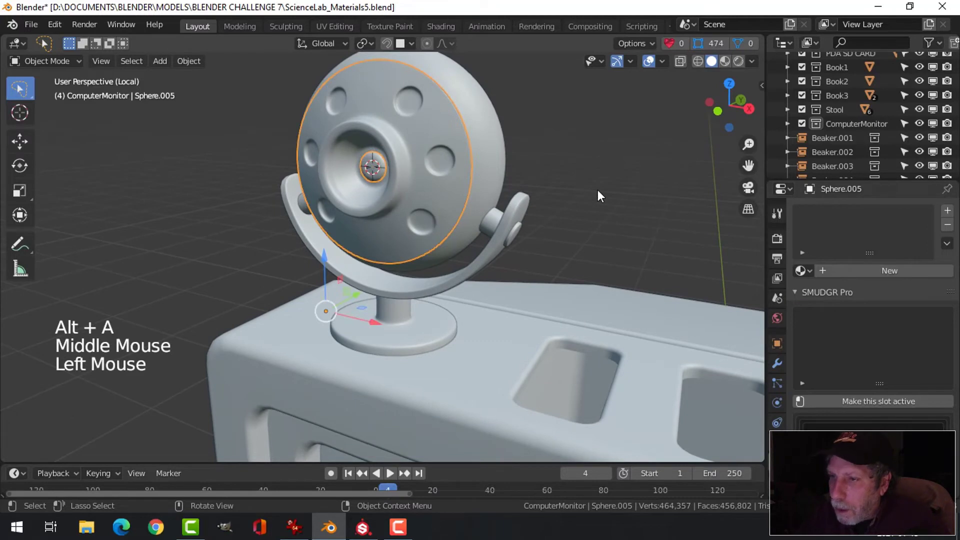
left_click(844, 272)
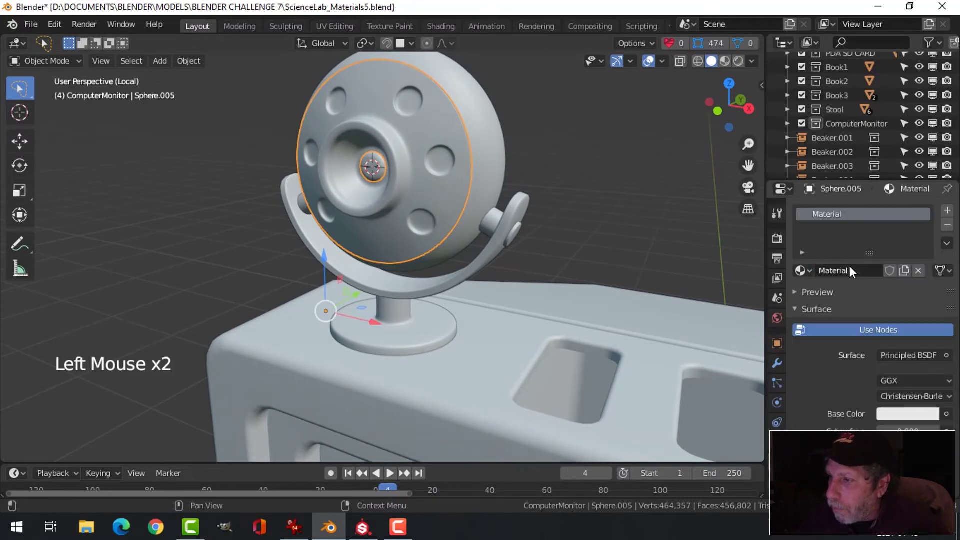
double_click(844, 212)
type("Web")
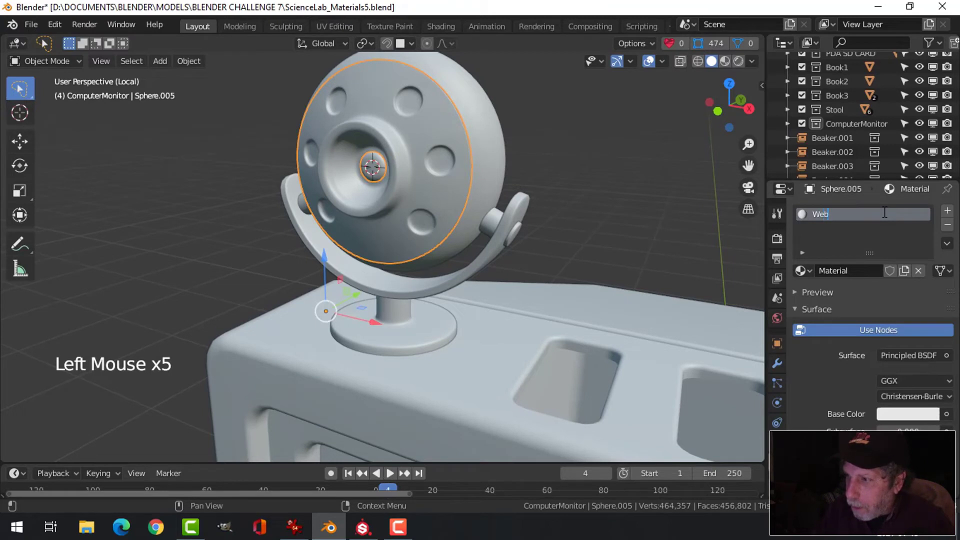
type("camFront")
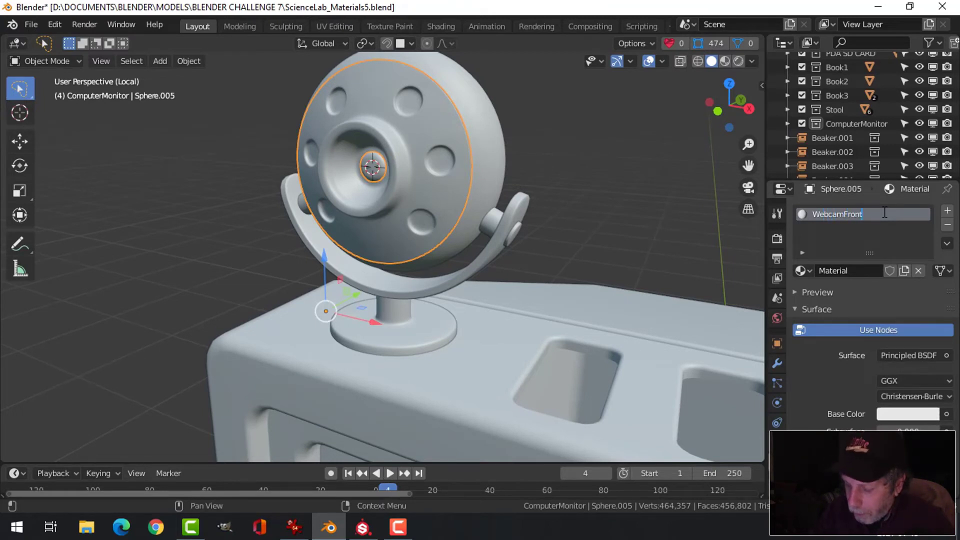
key("Return")
key("alt+a")
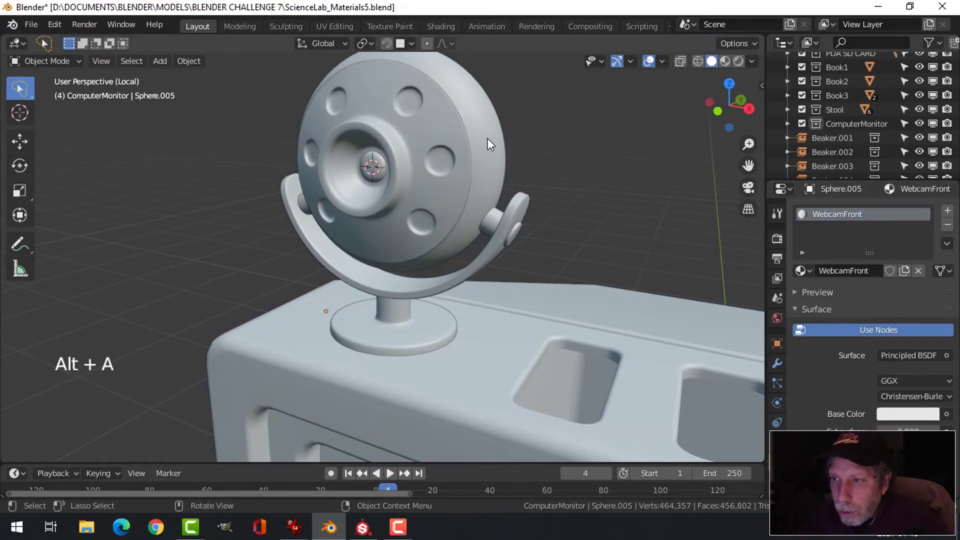
Add a new material to the webcam's rear housing, name it WebcamBack, and clear the selection
left_click(488, 140)
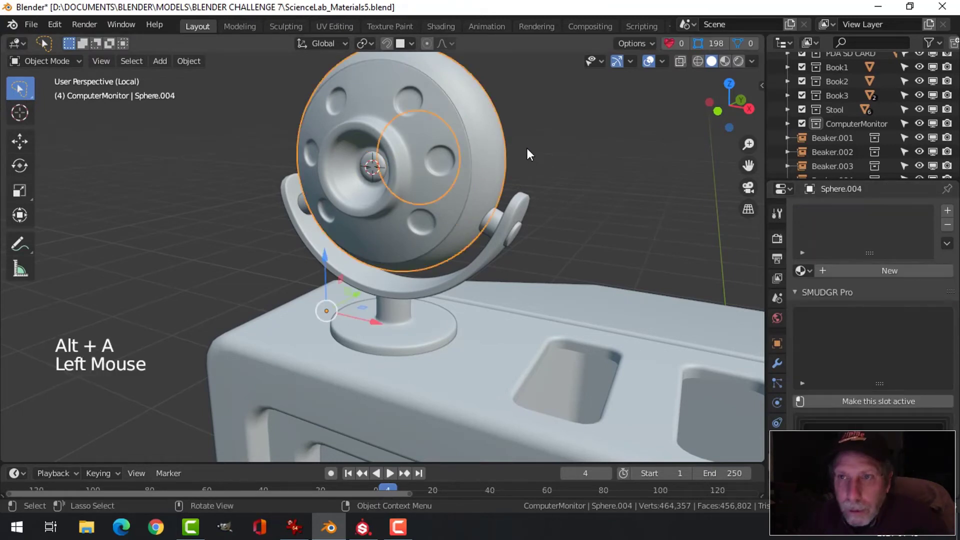
left_click(853, 272)
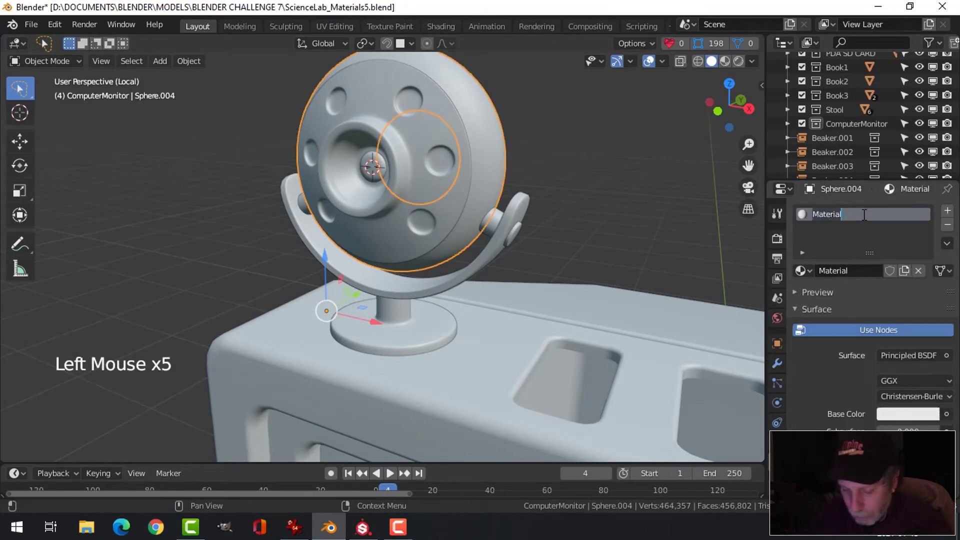
type("Webcam")
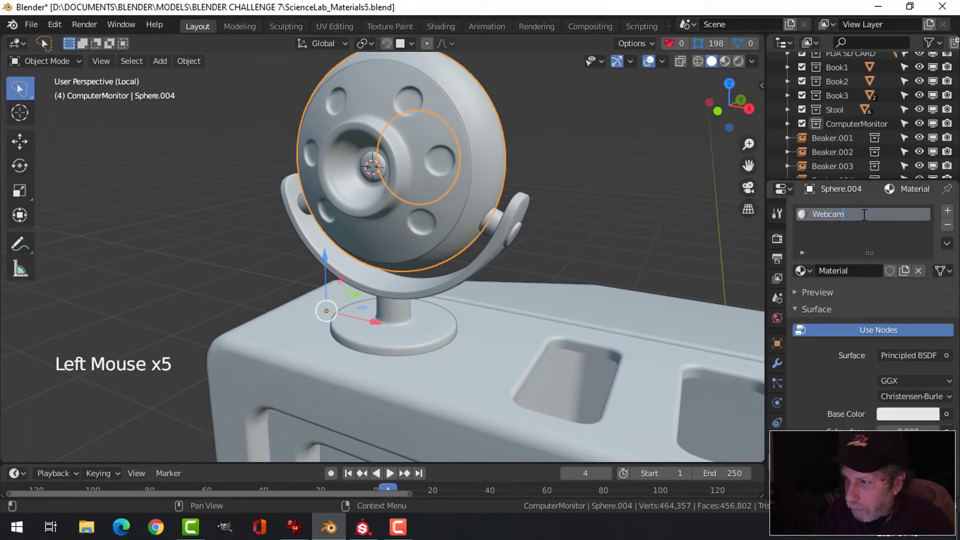
type("Back")
key("Return")
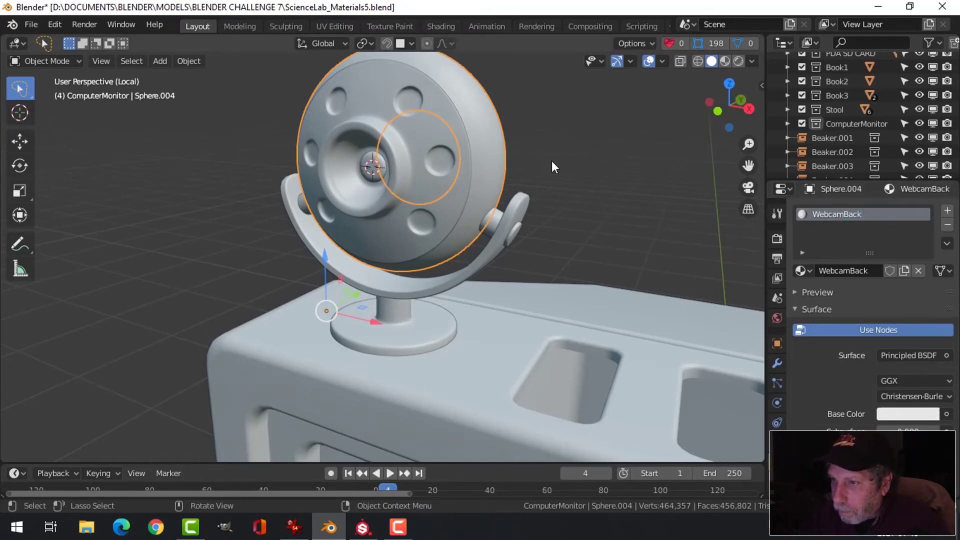
key("alt+a")
UV-unwrap all faces of the webcam's rear housing with Smart UV Project, accepting the offered settings
middle_click_drag(551, 160, 494, 182)
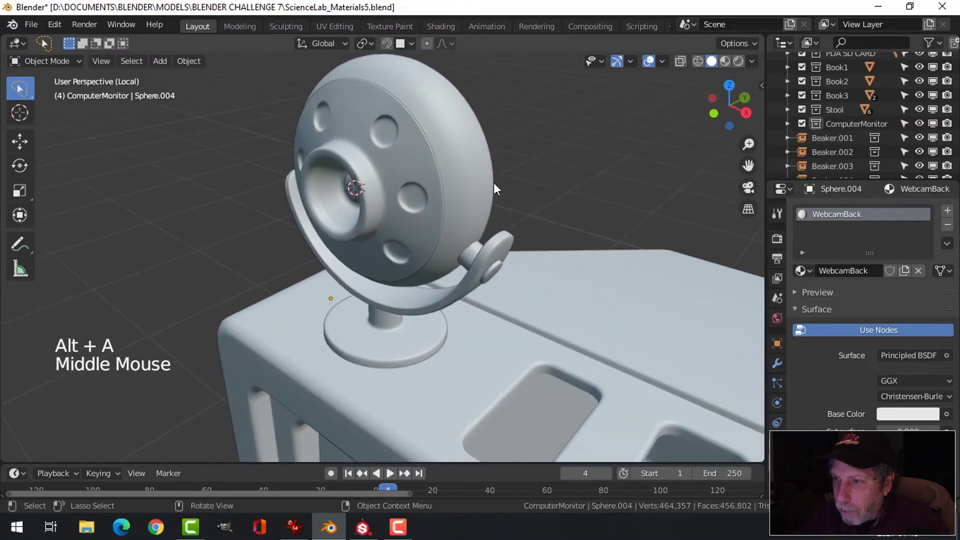
left_click(488, 155)
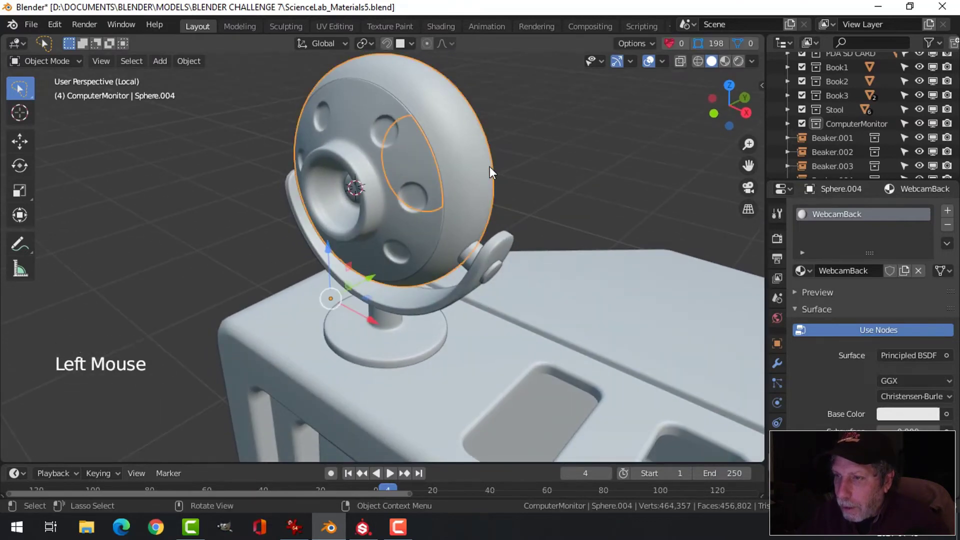
key("Tab")
key("a")
key("u")
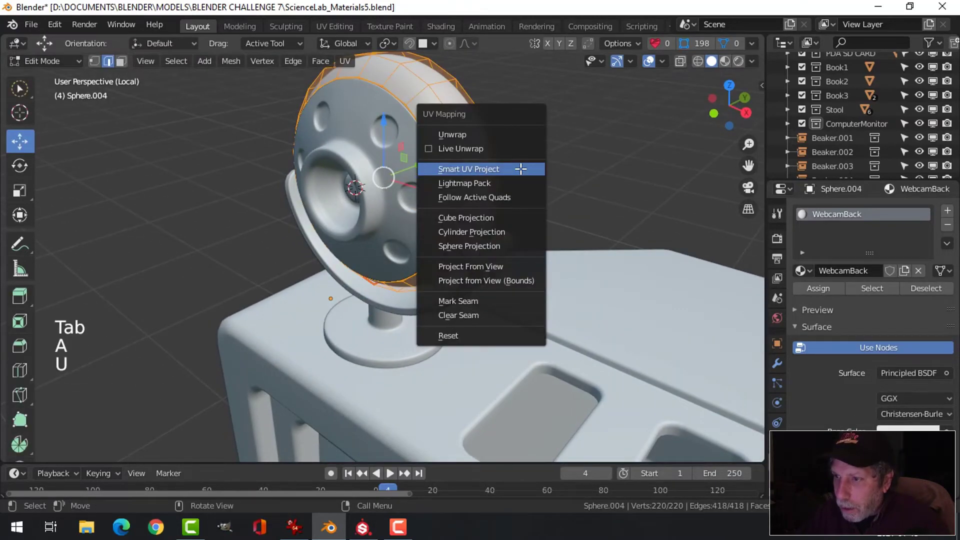
left_click(520, 169)
left_click(562, 277)
key("Tab")
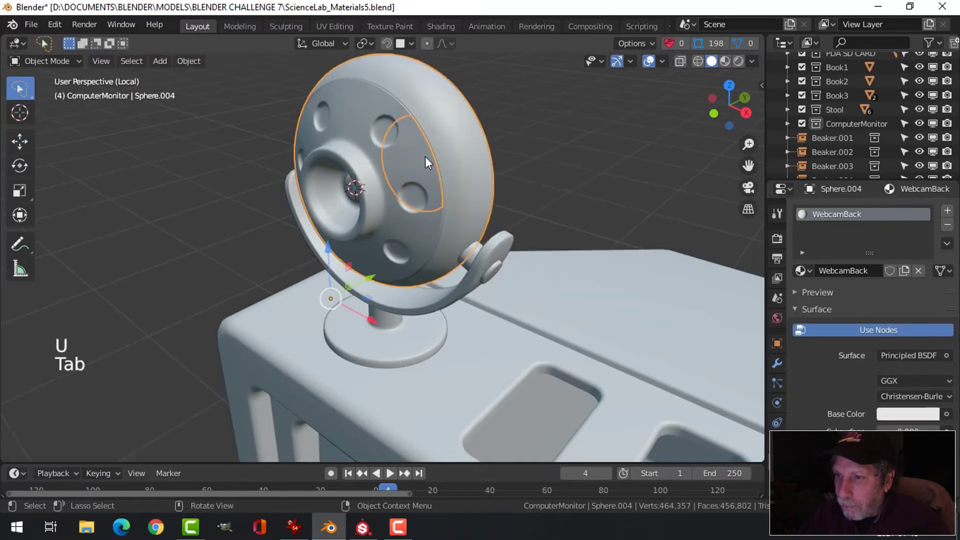
UV-unwrap all faces of the webcam's front with Smart UV Project, accepting angle limit 66 and island margin 0.02, and clear the selection
left_click(425, 157)
key("Tab")
key("a")
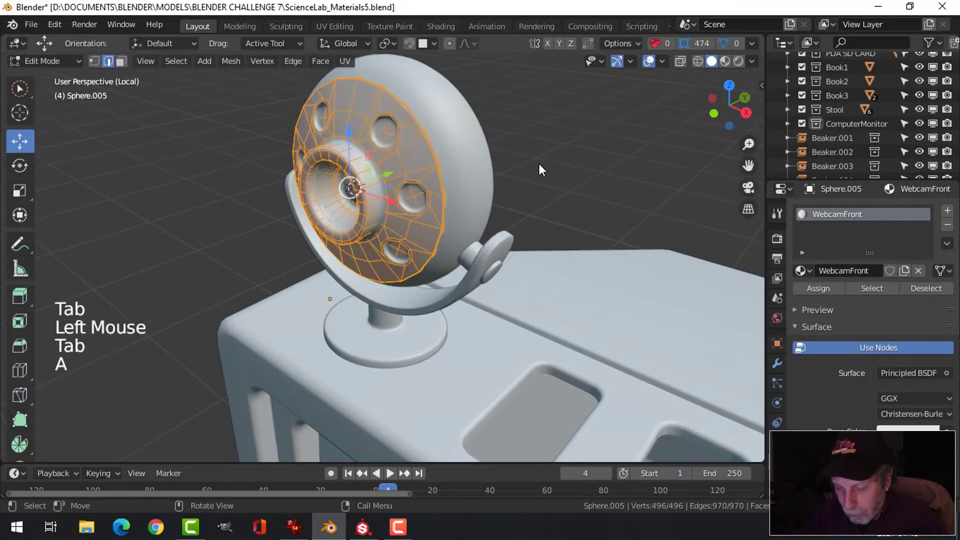
key("u")
left_click(538, 164)
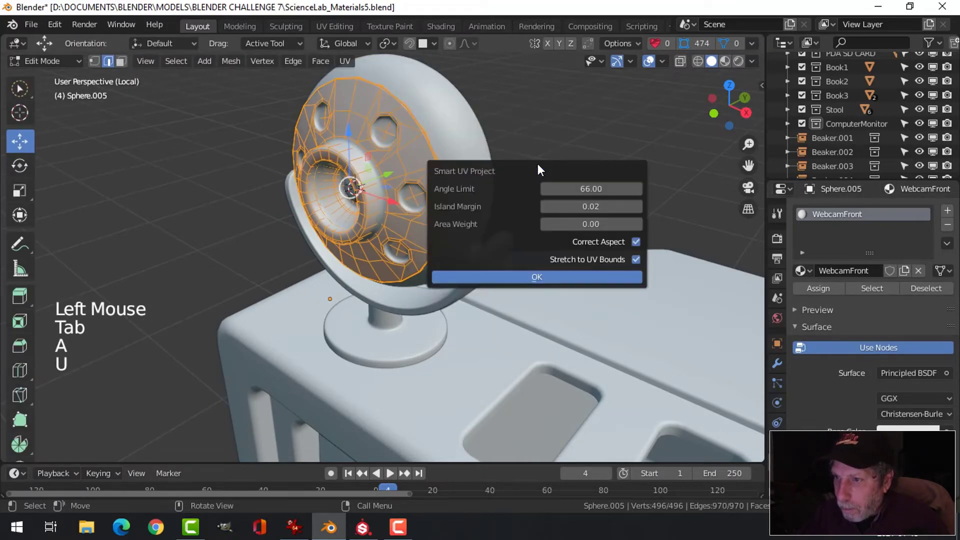
left_click(555, 276)
key("Tab")
key("alt+a")
Select the webcam's front, rear housing, pivot clips and stand together and save the scene file
middle_click_drag(457, 206, 420, 173)
scroll(390, 181, "down", 2)
left_click(448, 149)
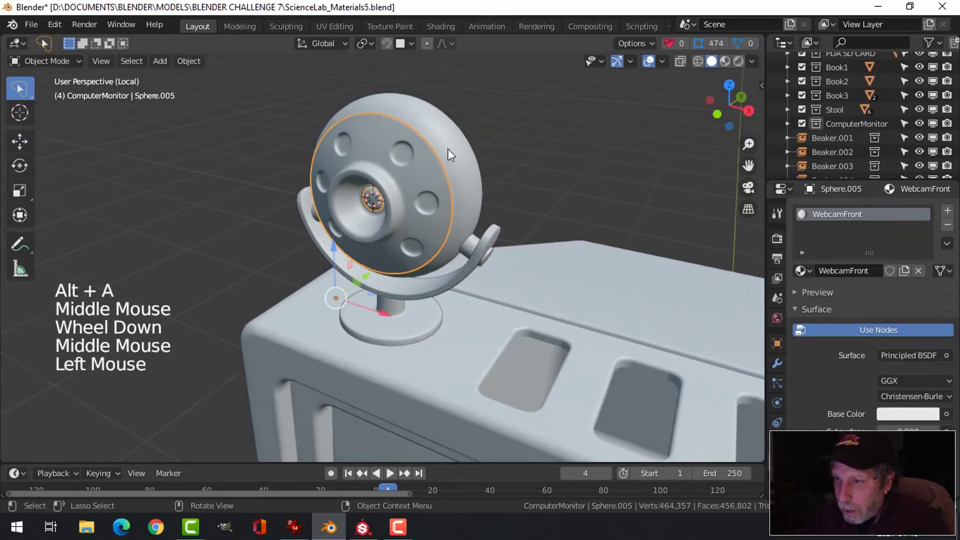
left_click(472, 180, "shift")
left_click(470, 243, "shift")
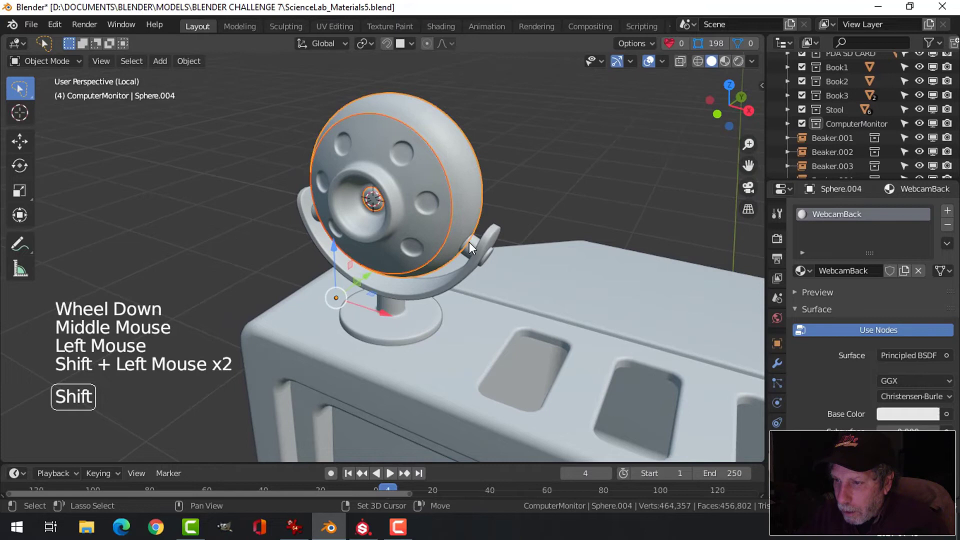
left_click(444, 283, "shift")
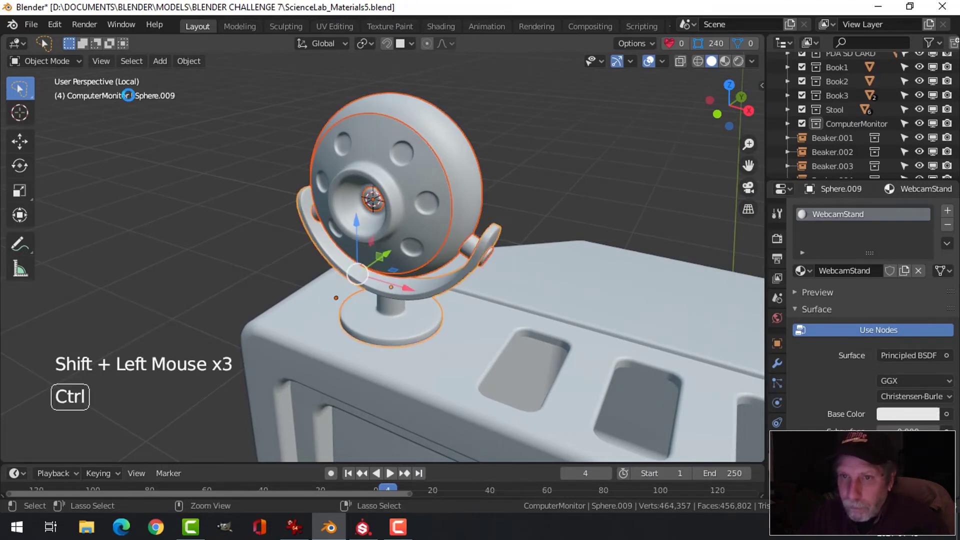
key("ctrl+s")
Export the selected webcam parts in FBX format as Webcam.fbx in the EXPORT folder
left_click(31, 25)
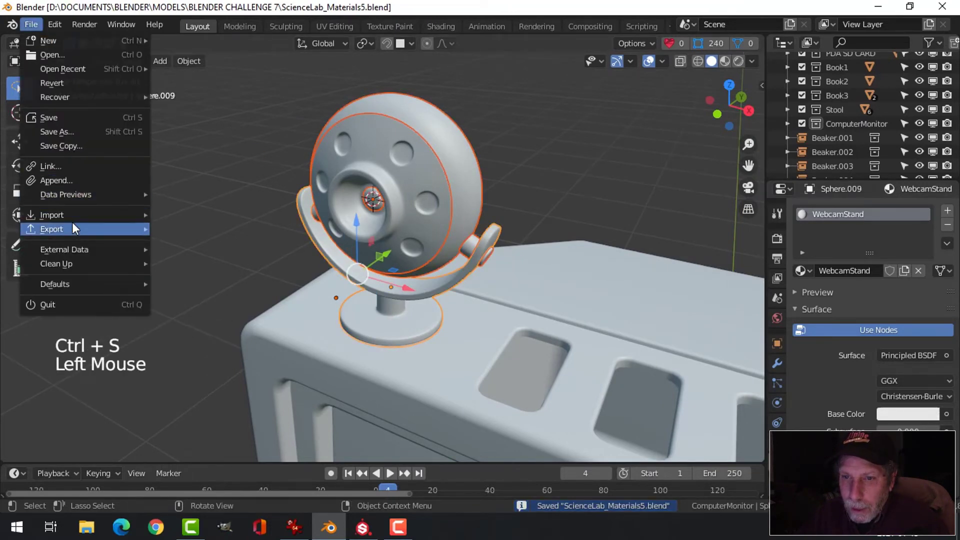
mouse_move(72, 224)
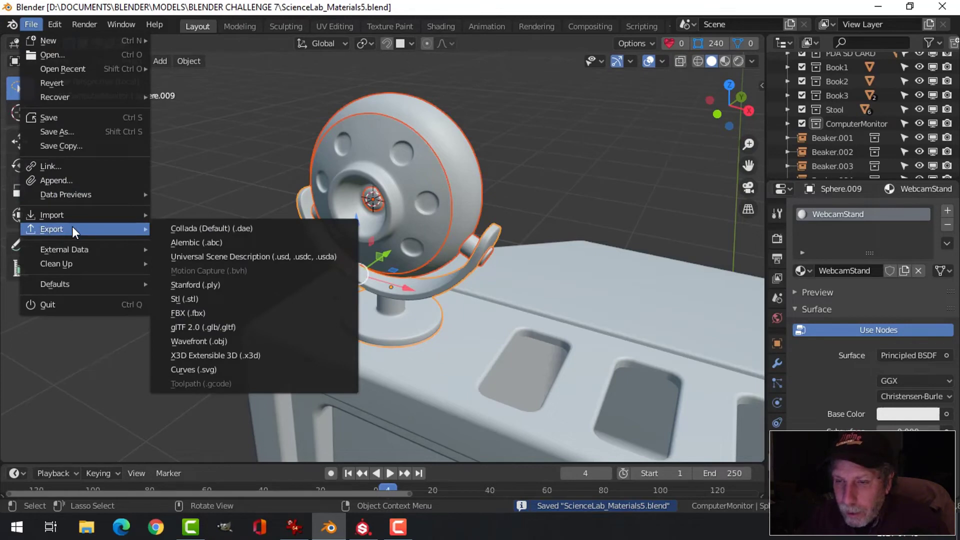
left_click(181, 312)
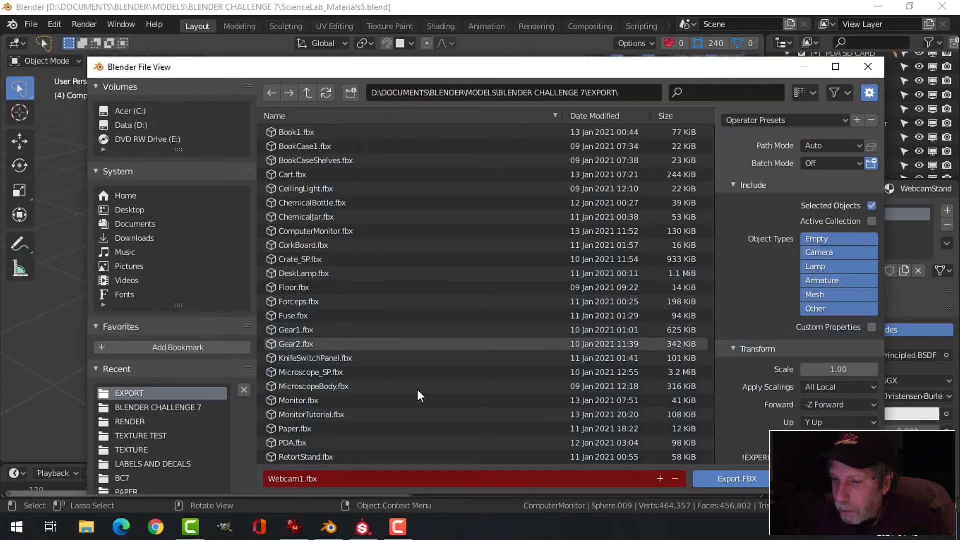
left_click(345, 479)
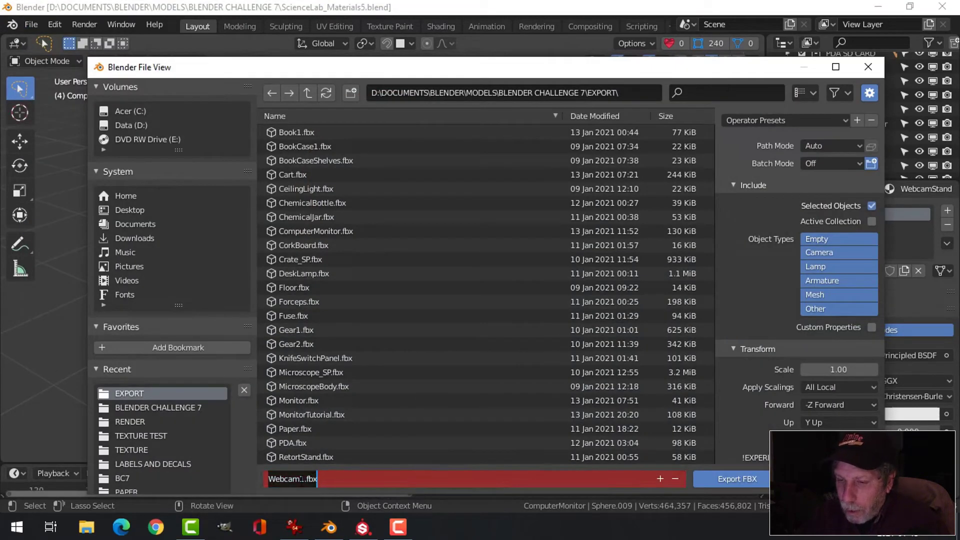
left_click(300, 479)
key("BackSpace")
key("Return")
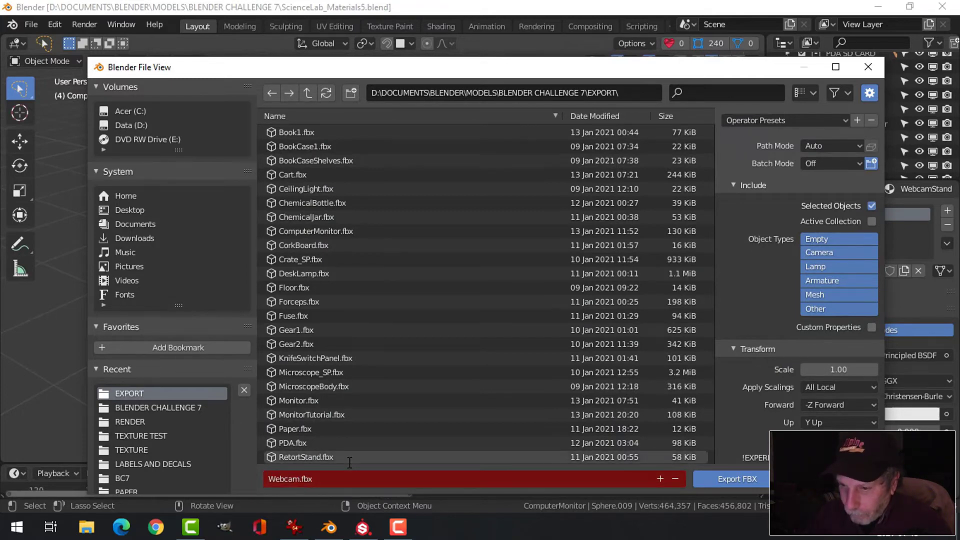
left_click(745, 478)
Switch to Substance Painter and create a new PBR - Metallic Roughness project from Webcam.fbx in the EXPORT folder
left_click(374, 531)
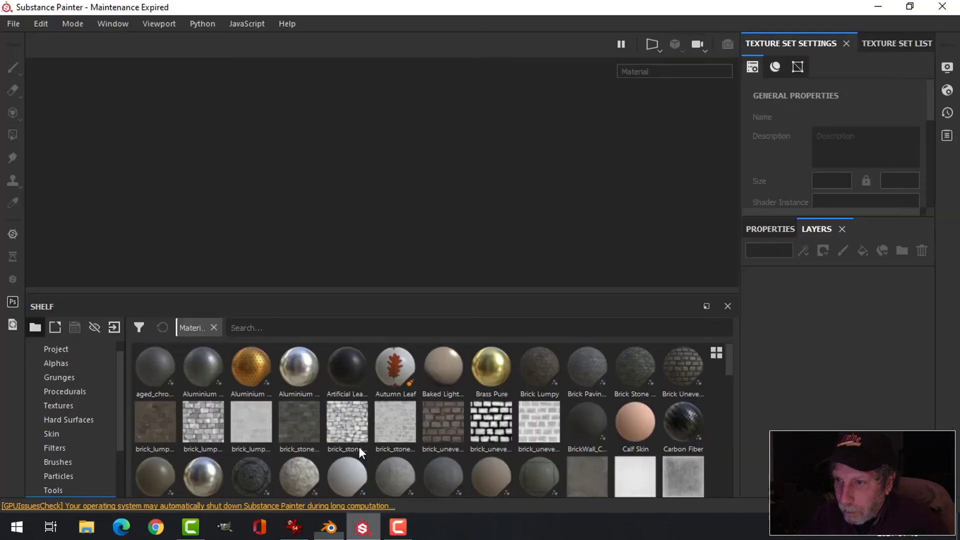
left_click(13, 24)
left_click(19, 39)
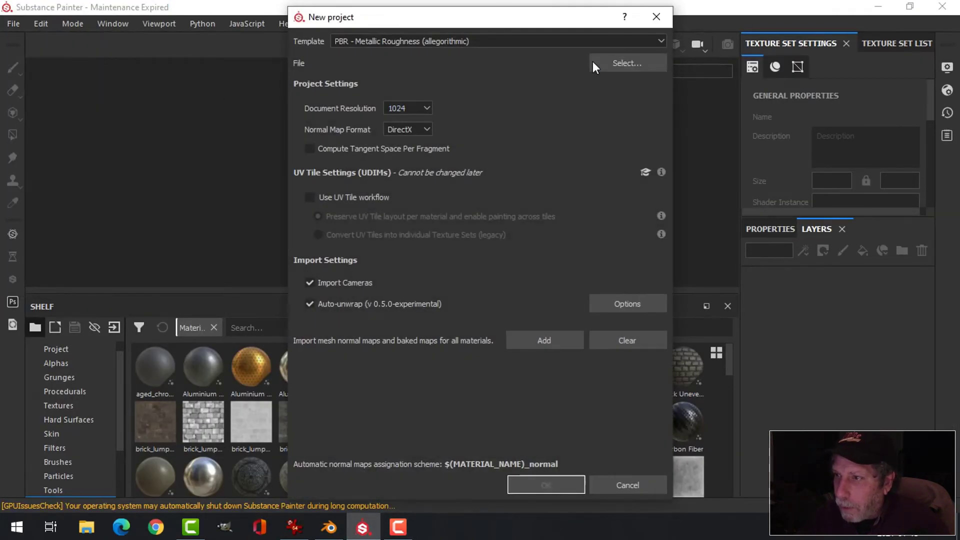
left_click(605, 58)
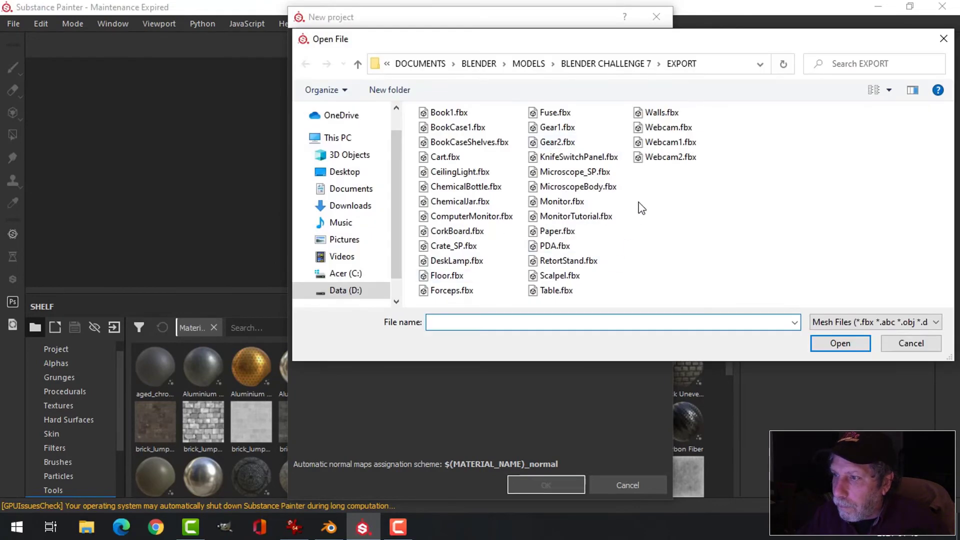
left_click(668, 127)
left_click(834, 345)
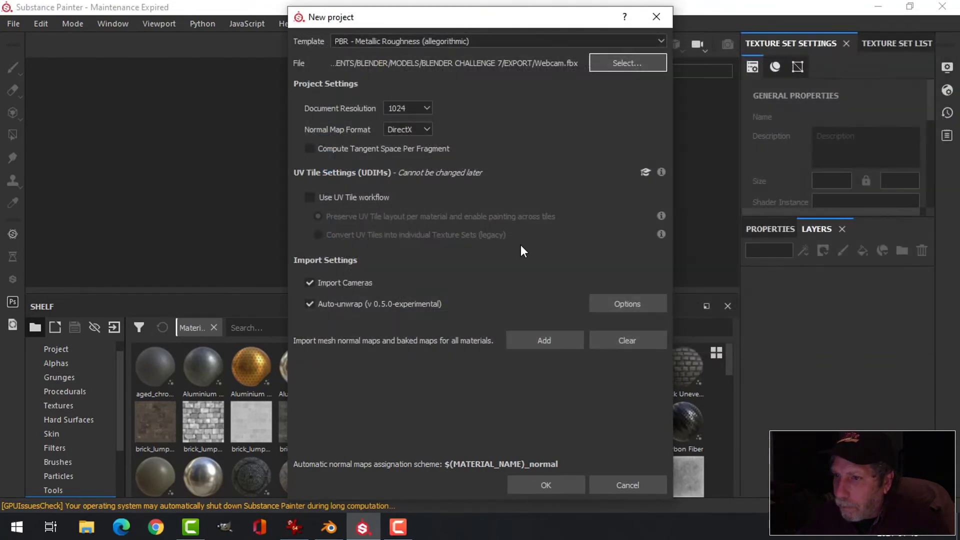
left_click(562, 492)
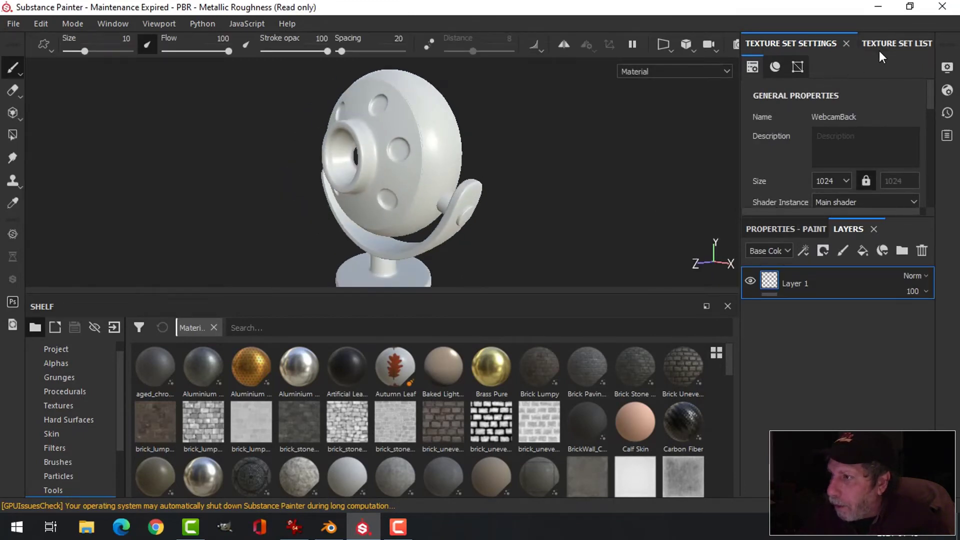
Bake the mesh maps for all webcam texture sets with an output size of 1024
scroll(875, 180, "down", 6)
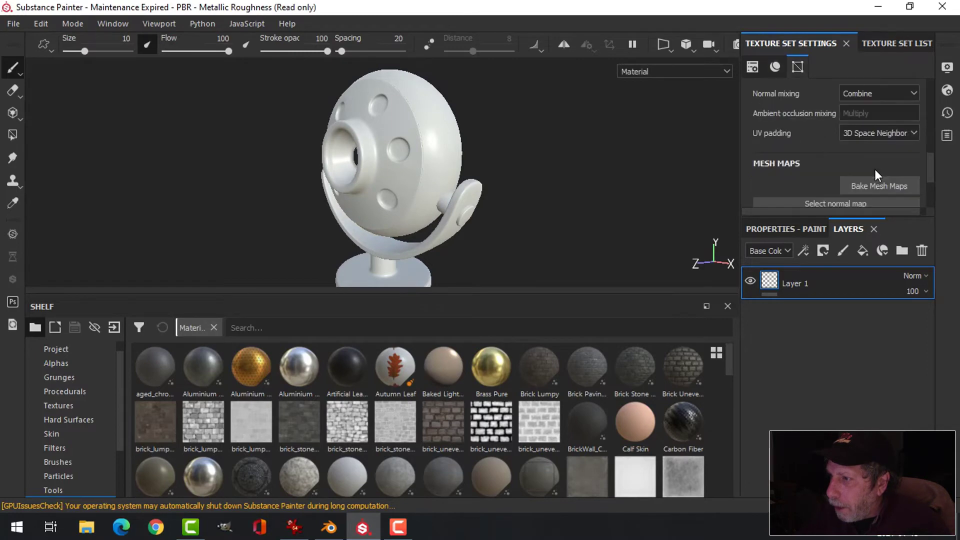
left_click(876, 185)
left_click(487, 68)
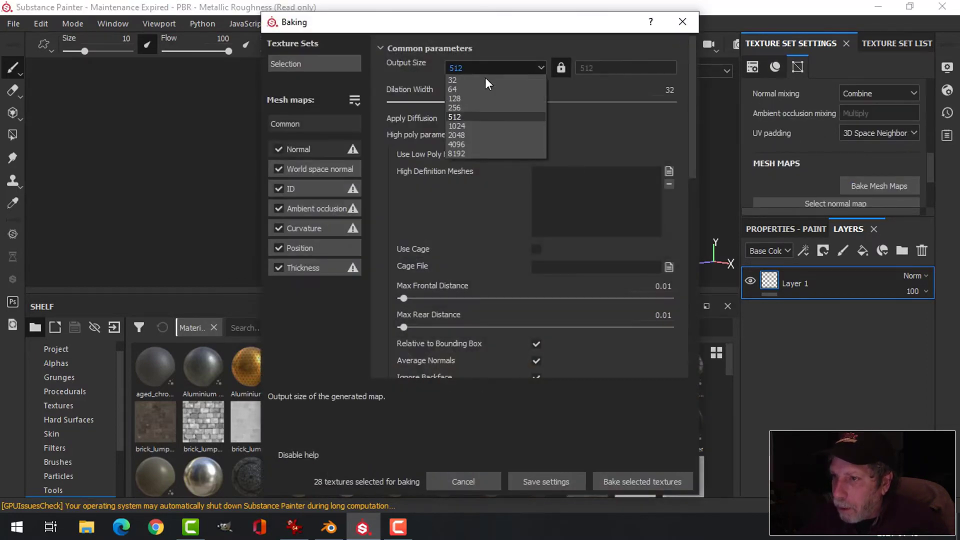
left_click(470, 126)
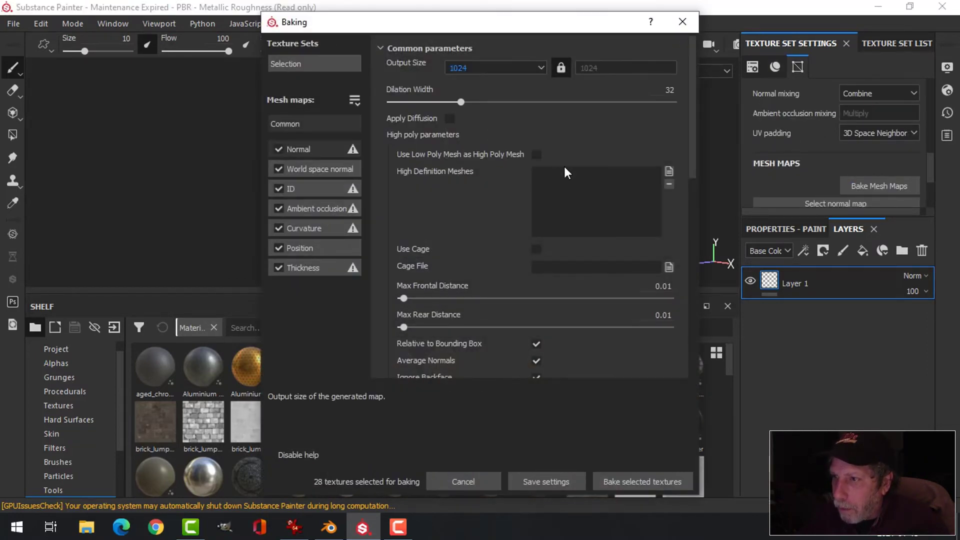
left_click(618, 481)
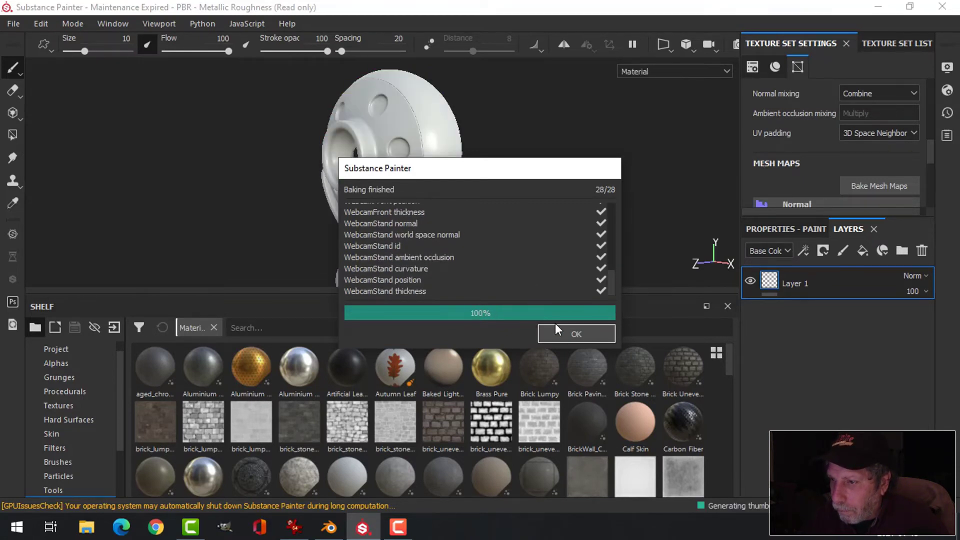
left_click(563, 331)
Add the Plastic Dusty smart material beneath Layer 1 in the WebcamBack texture set
mouse_move(436, 202)
left_mouse_down("alt")
mouse_move(315, 189)
mouse_move(278, 206)
mouse_move(416, 196)
mouse_move(225, 203)
left_mouse_up("alt")
left_click_drag(354, 197, 407, 204, "alt")
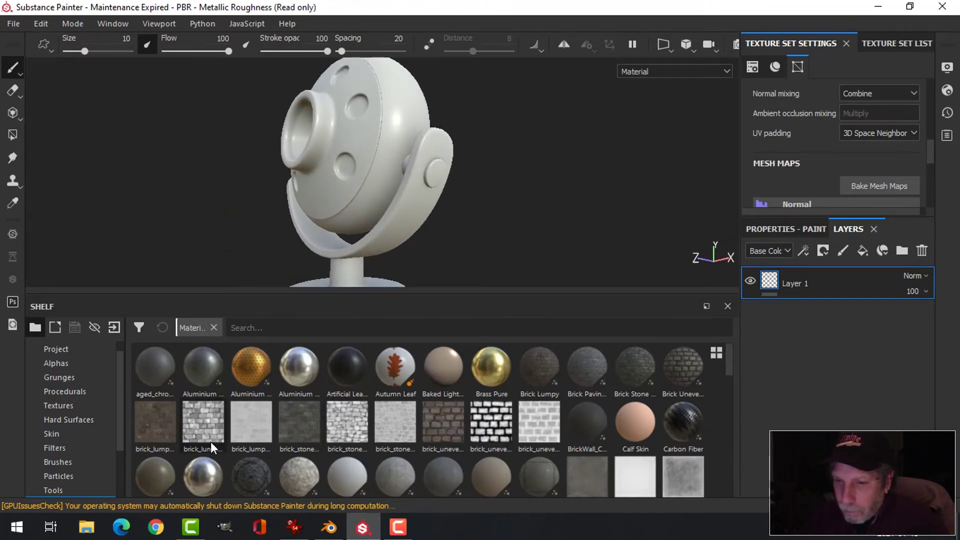
scroll(86, 460, "down", 2)
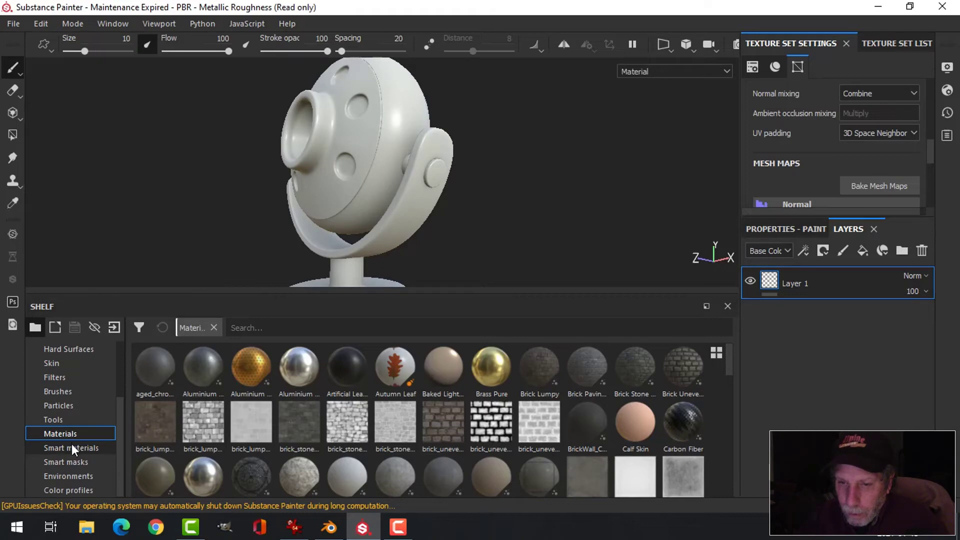
scroll(226, 430, "down", 5)
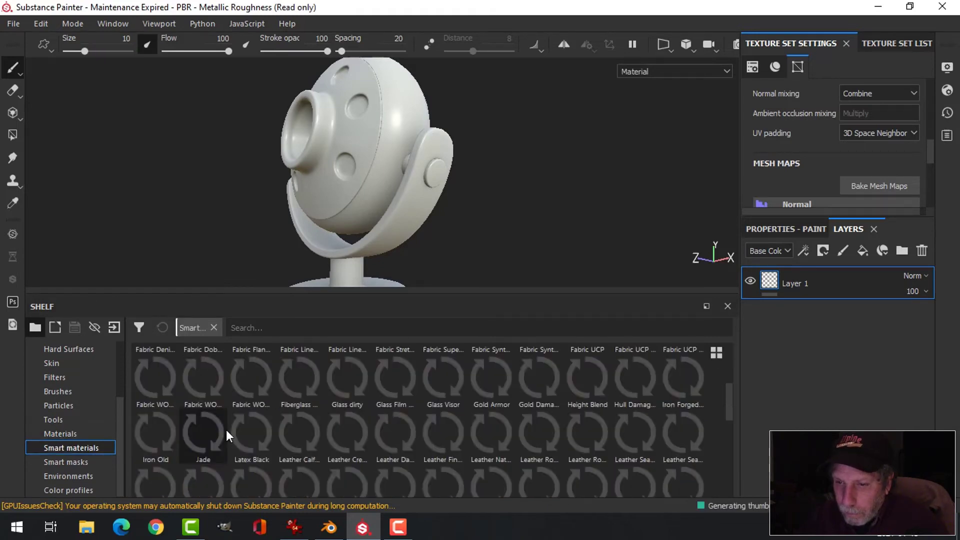
left_click_drag(205, 392, 794, 325)
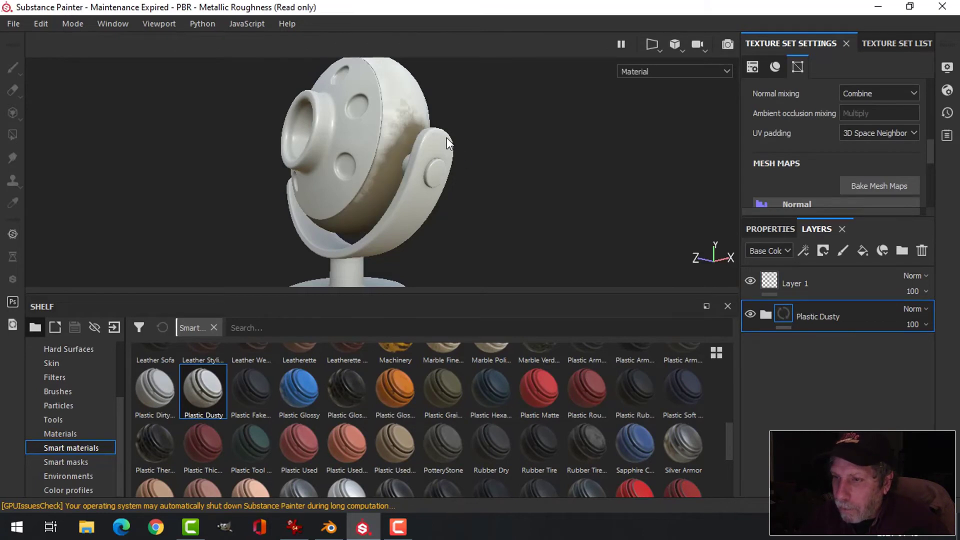
Add the Plastic Dusty smart material beneath Layer 1 in the WebcamClips texture set
left_click_drag(446, 138, 457, 165, "alt")
left_click(886, 44)
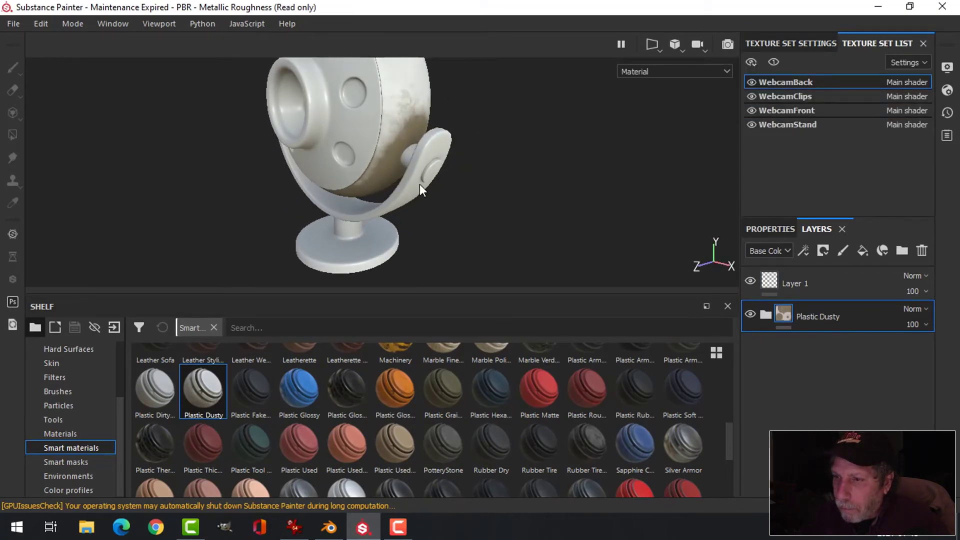
middle_click_drag(425, 143, 365, 223, "alt")
left_click_drag(364, 223, 450, 185, "alt")
left_click(800, 96)
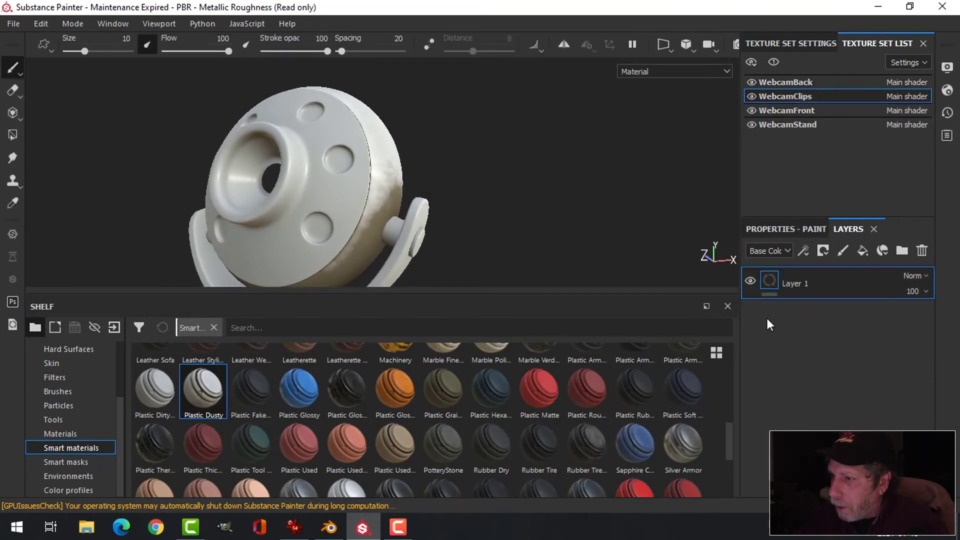
left_click_drag(534, 379, 780, 320)
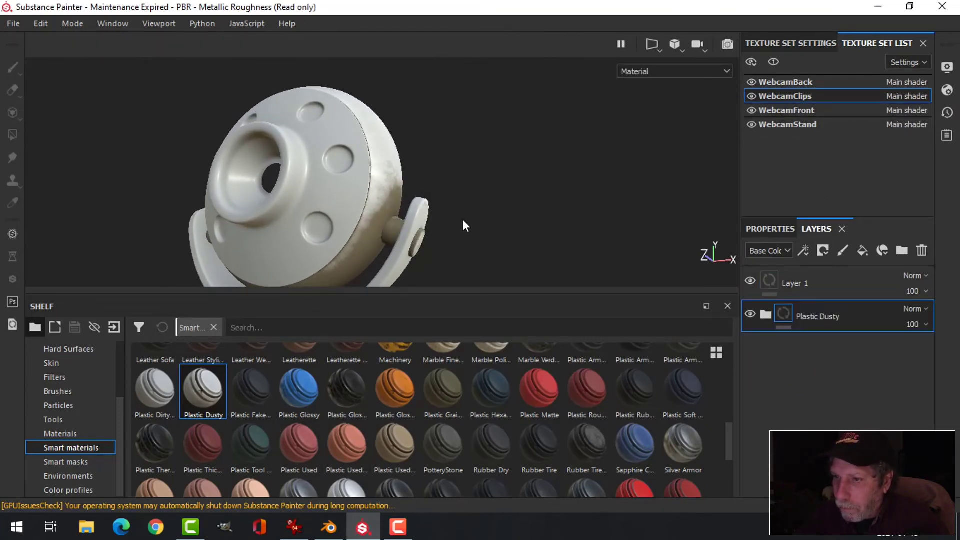
Add the Plastic Dusty smart material beneath Layer 1 in the WebcamFront texture set
mouse_move(409, 201)
left_mouse_down("alt")
mouse_move(369, 216)
mouse_move(410, 218)
left_mouse_up("alt")
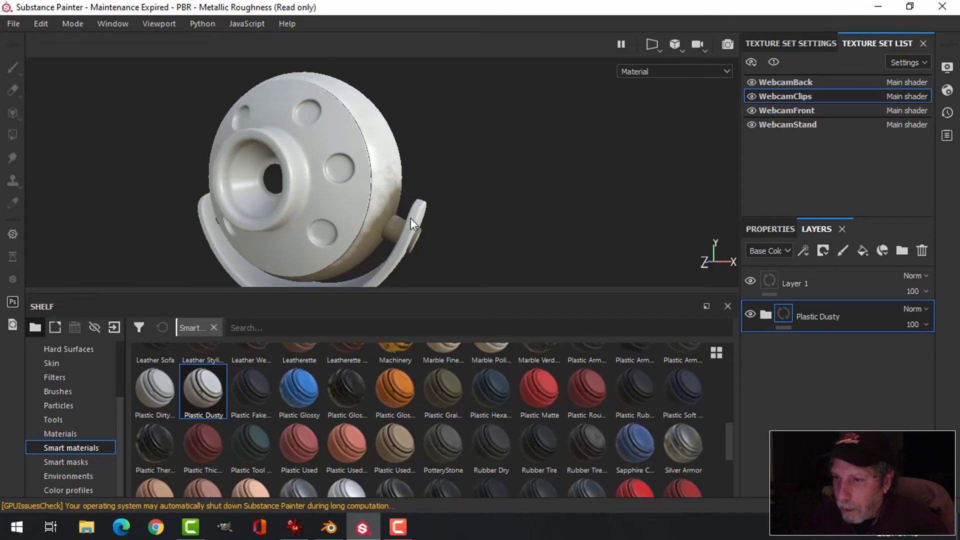
left_click(780, 111)
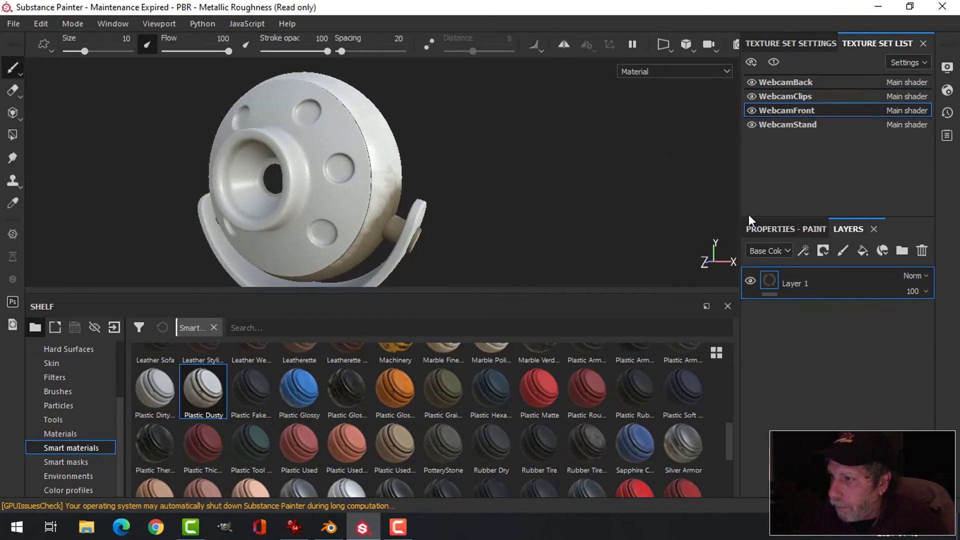
left_click_drag(404, 373, 778, 320)
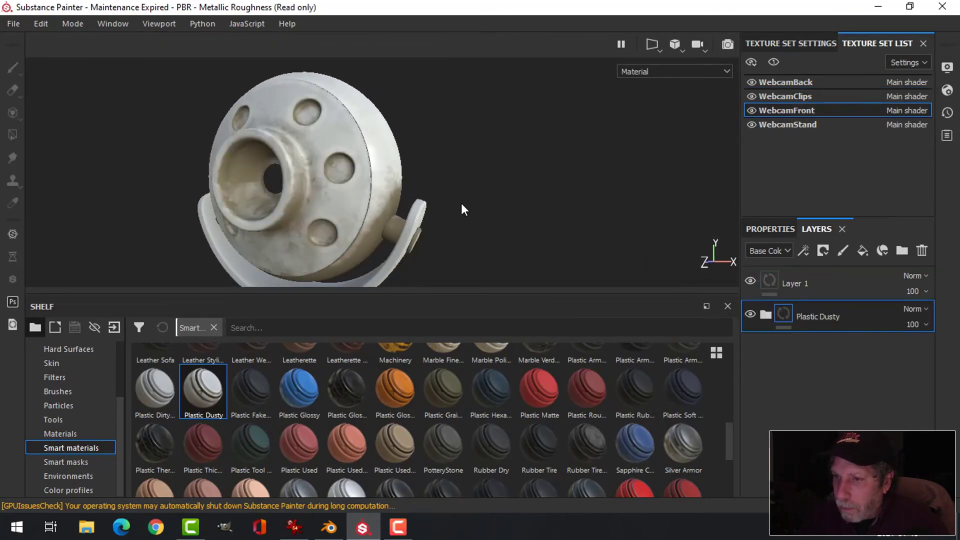
Add the Plastic Dusty smart material beneath Layer 1 in the WebcamStand texture set and inspect the whole webcam
left_click_drag(469, 188, 420, 205, "alt")
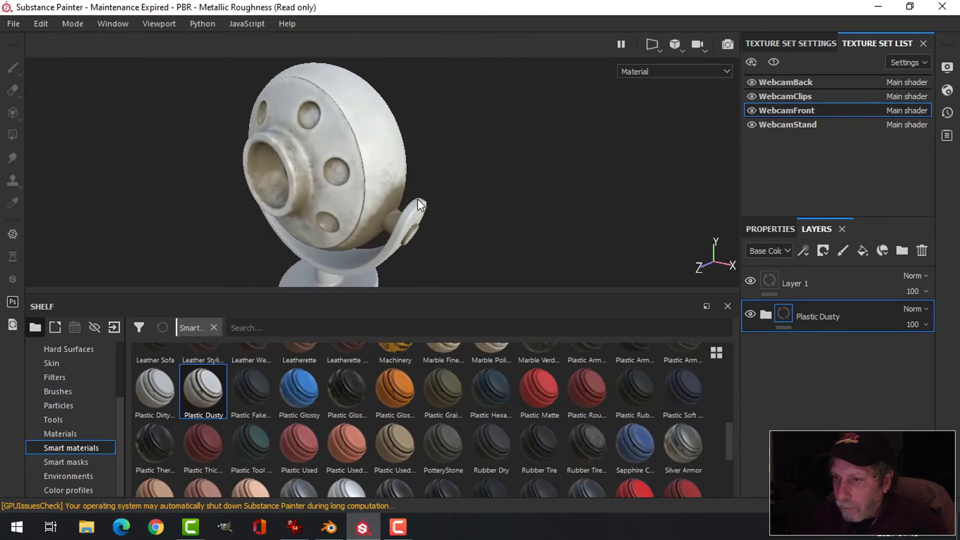
left_click(783, 127)
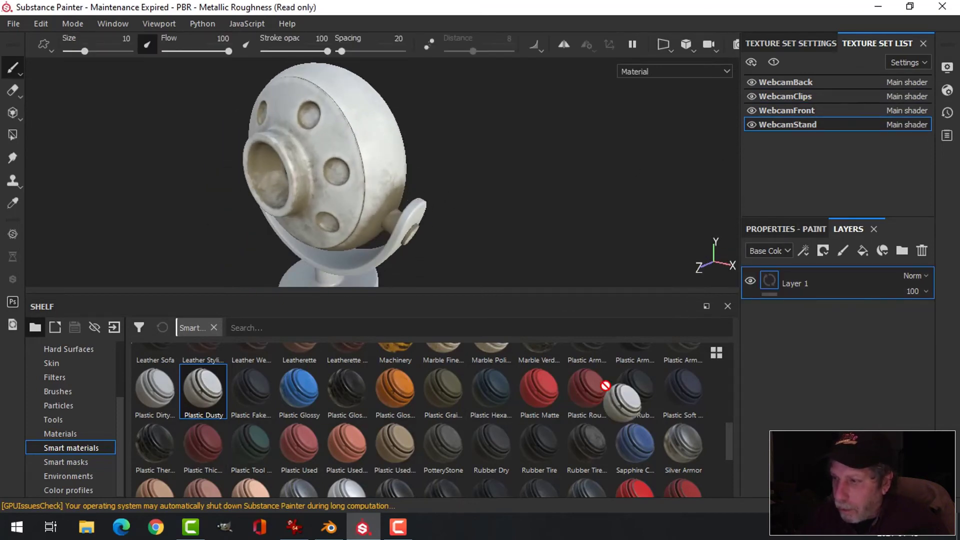
left_click_drag(605, 386, 805, 350)
left_click_drag(490, 199, 522, 192, "alt")
middle_click_drag(336, 189, 480, 188, "alt")
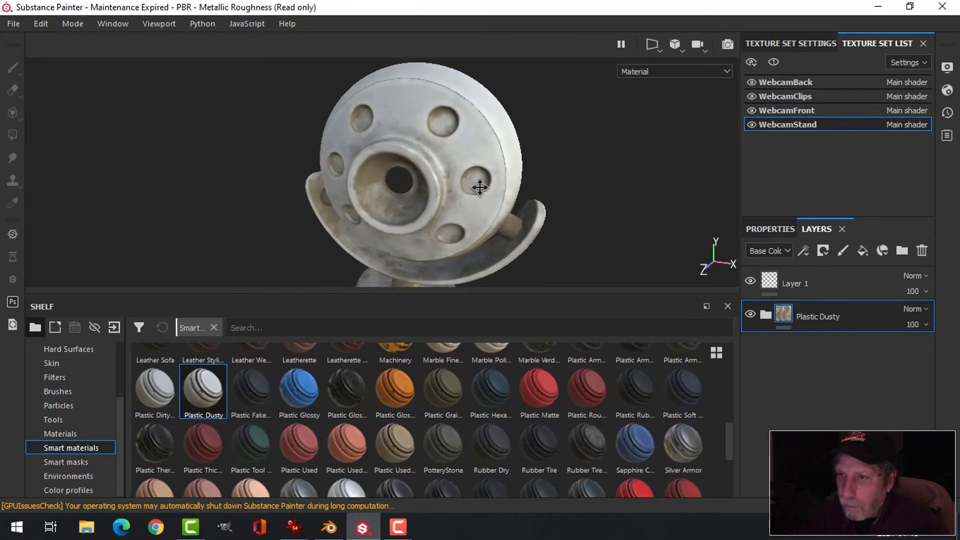
mouse_move(479, 188)
left_mouse_down("alt")
mouse_move(326, 156)
mouse_move(639, 155)
mouse_move(642, 177)
mouse_move(345, 145)
mouse_move(411, 166)
mouse_move(444, 149)
mouse_move(488, 171)
left_mouse_up("alt")
scroll(407, 166, "down", 3)
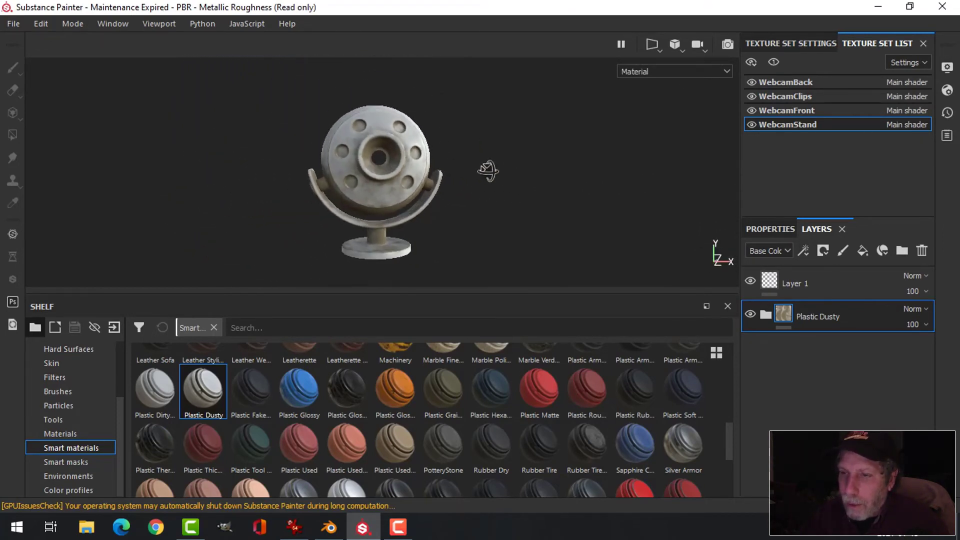
Save the project as BC7_Webcam.spp in the SUBSTANCE PAINTER folder
left_click(14, 24)
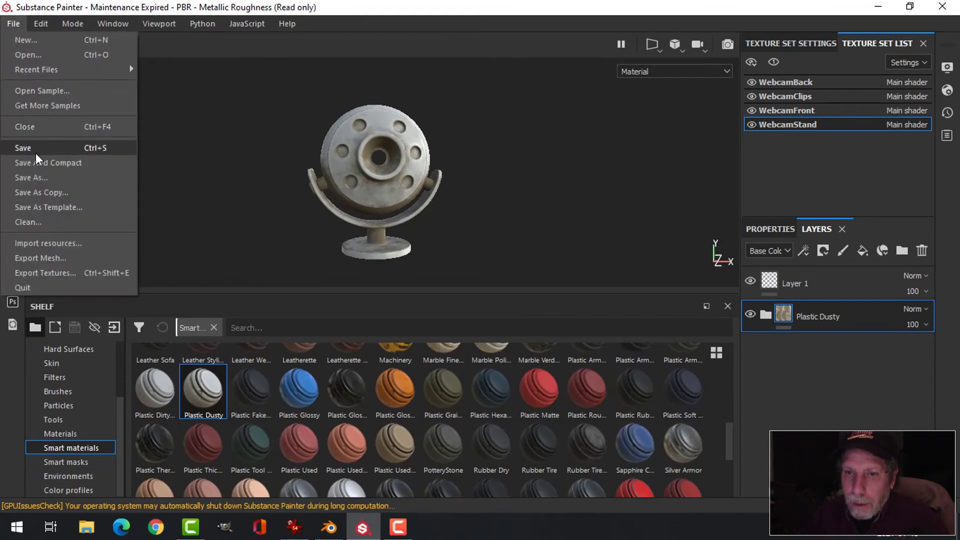
left_click(44, 178)
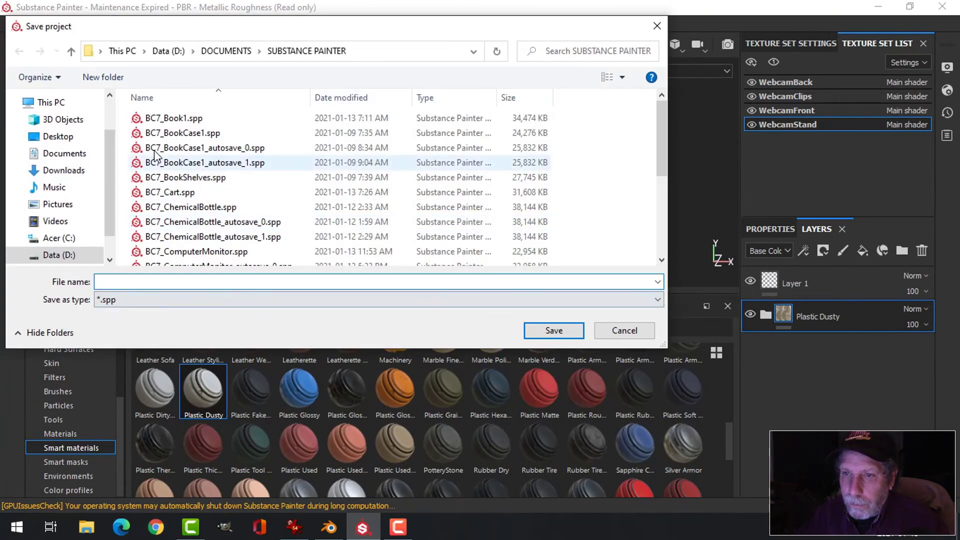
left_click(153, 120)
double_click(139, 282)
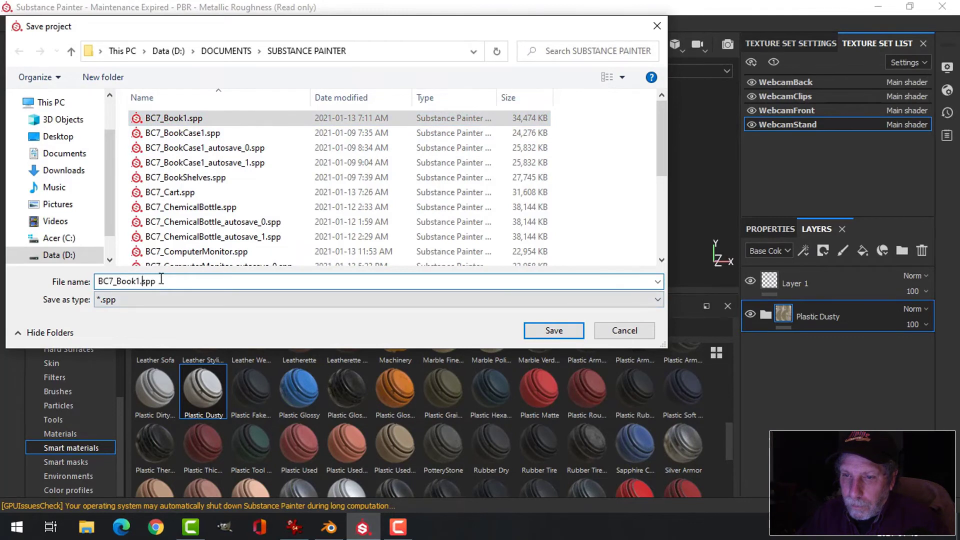
key("BackSpace")
key("BackSpace")
key("BackSpace")
key("BackSpace")
key("BackSpace")
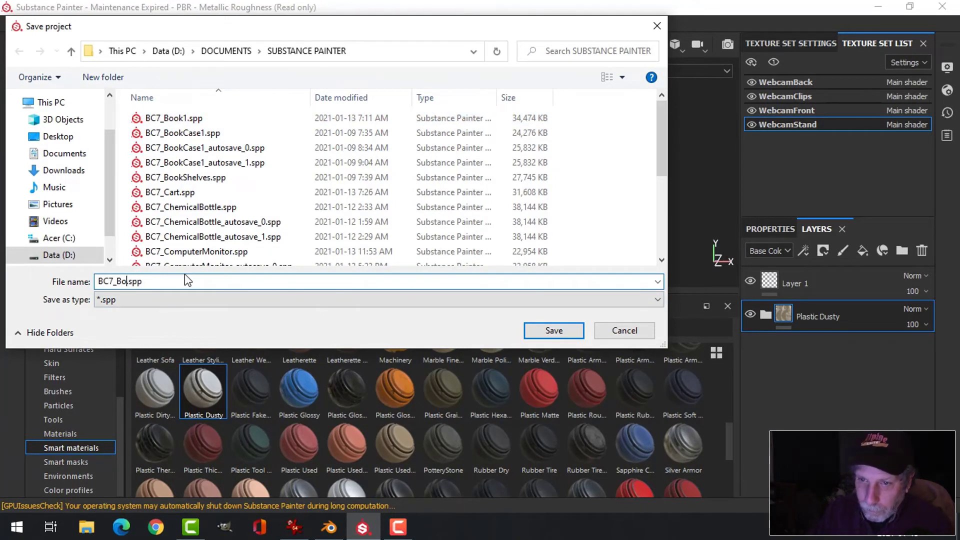
type("Webcam")
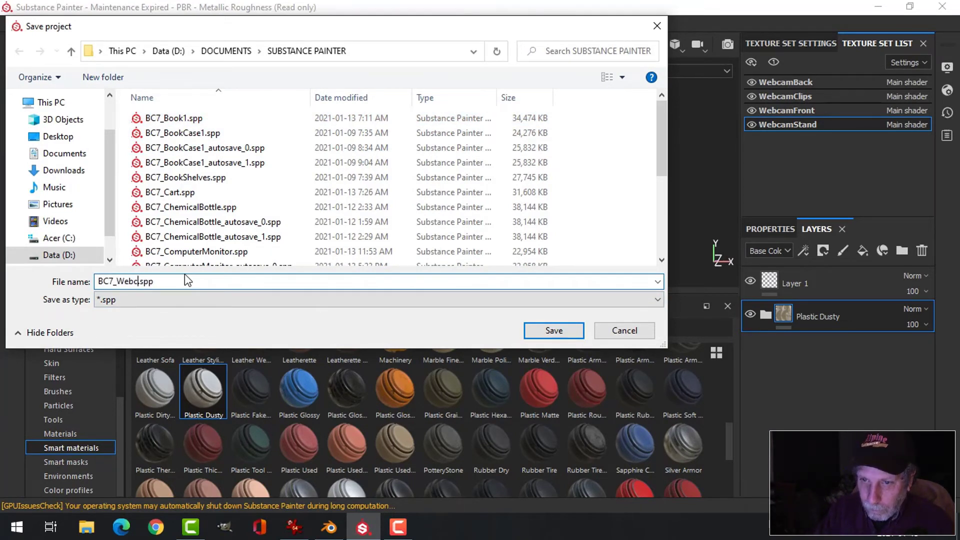
key("Return")
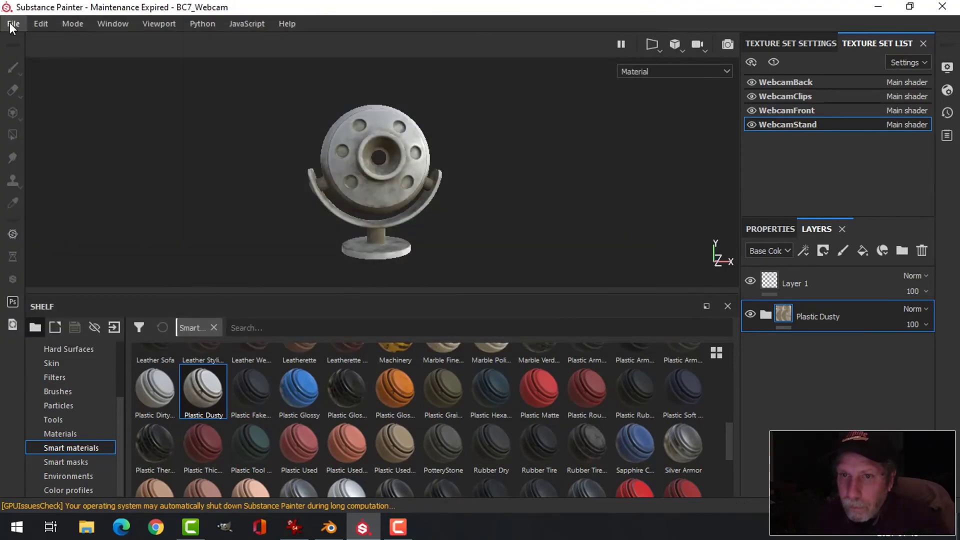
Select the Blender Cycles preset in the texture export's output templates and check the list of maps for export
left_click(13, 23)
left_click(50, 273)
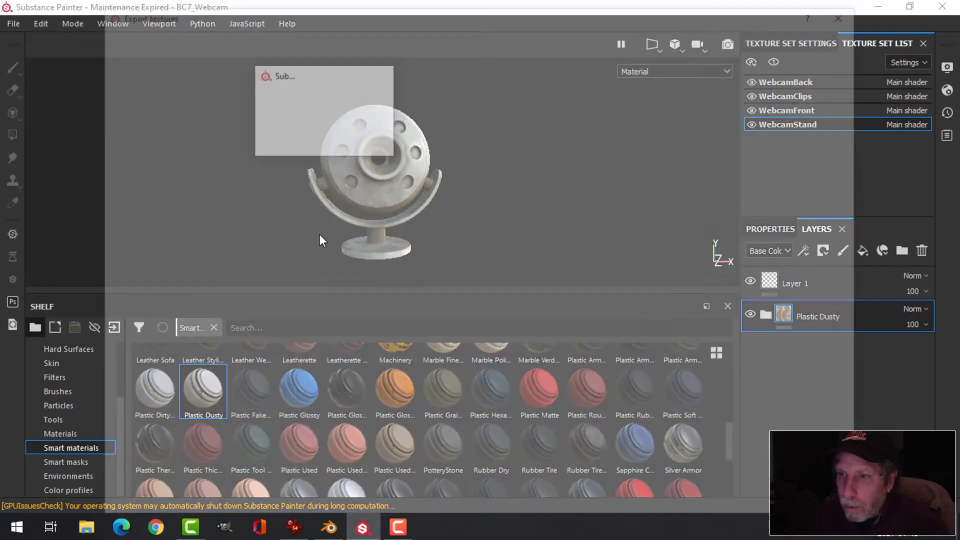
left_click(194, 44)
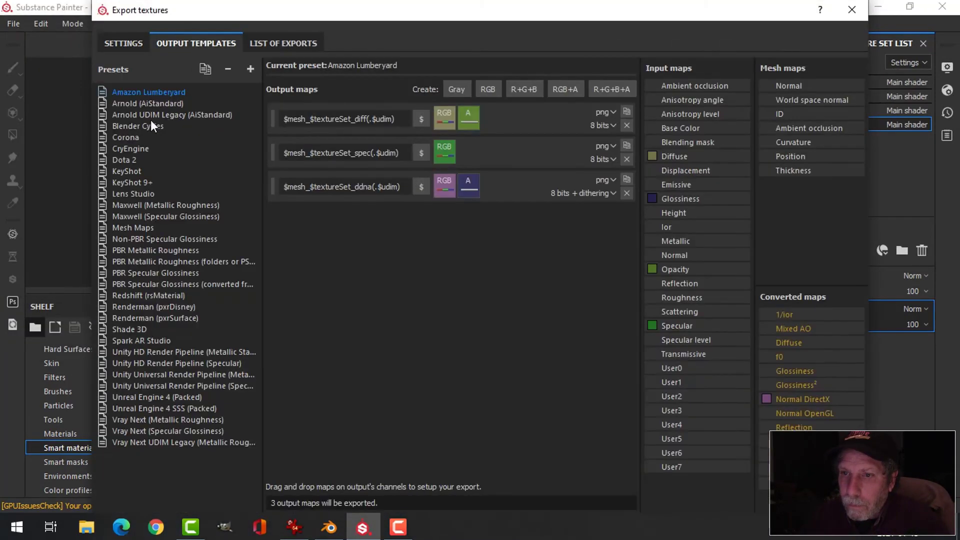
left_click(138, 126)
left_click(282, 42)
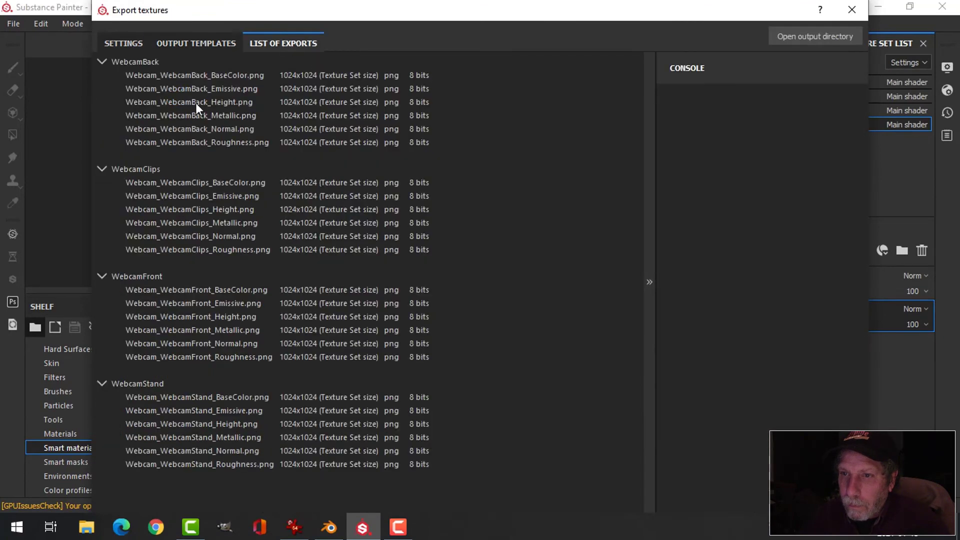
Set the texture export's output directory to D:/DOCUMENTS/BLENDER/MODELS/BLENDER CHALLENGE 7/TEXTURE
left_click(129, 42)
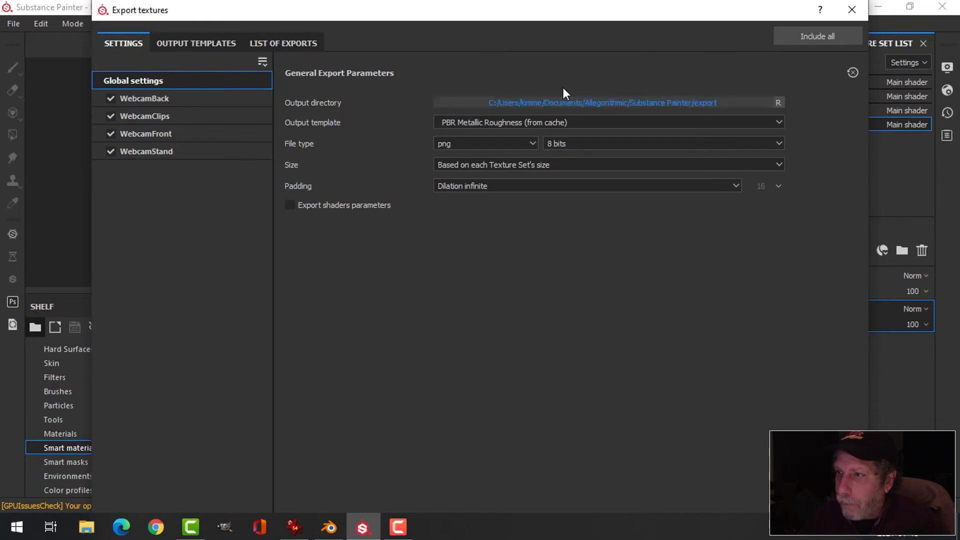
left_click(566, 102)
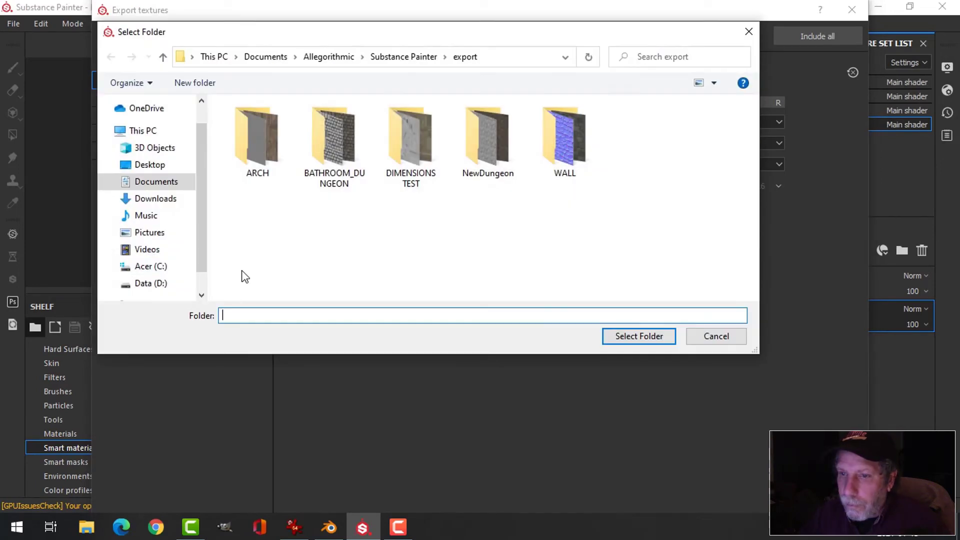
left_click(155, 282)
double_click(277, 125)
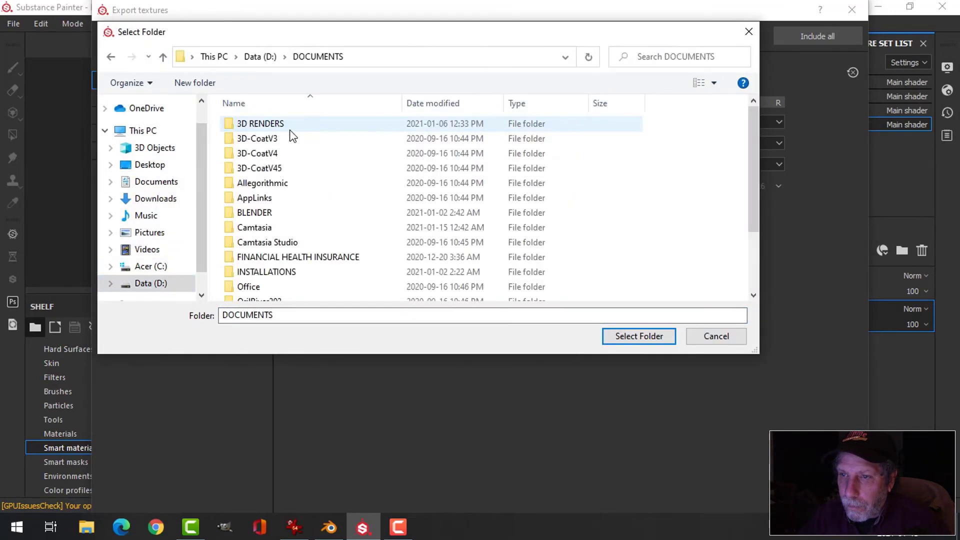
double_click(260, 213)
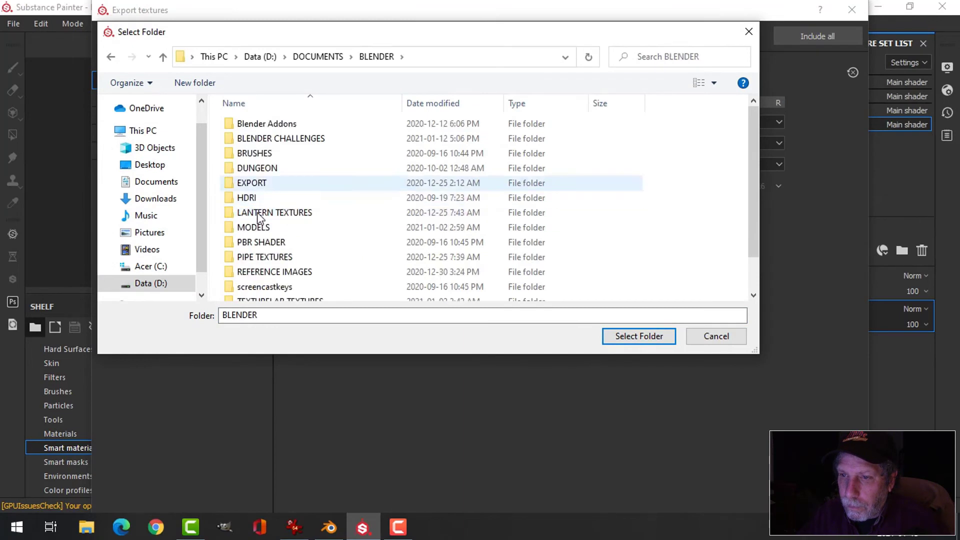
double_click(255, 228)
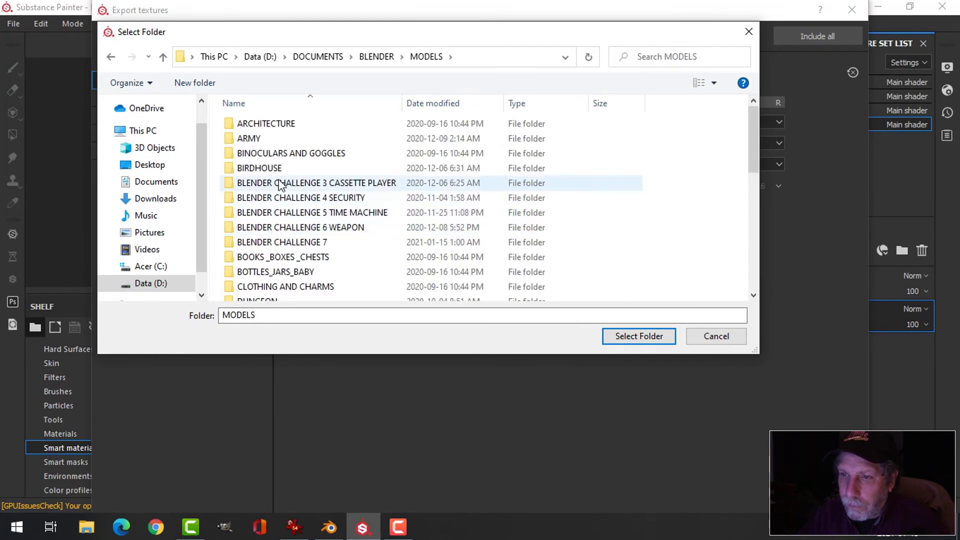
double_click(280, 242)
left_click(255, 168)
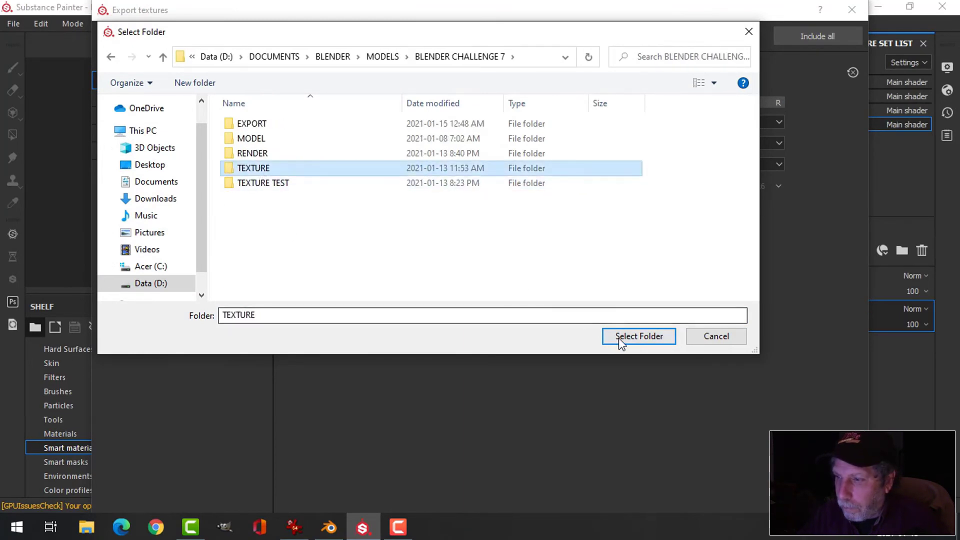
left_click(638, 337)
Export the texture maps of all four webcam texture sets and close the export dialog
left_click_drag(546, 5, 512, 90)
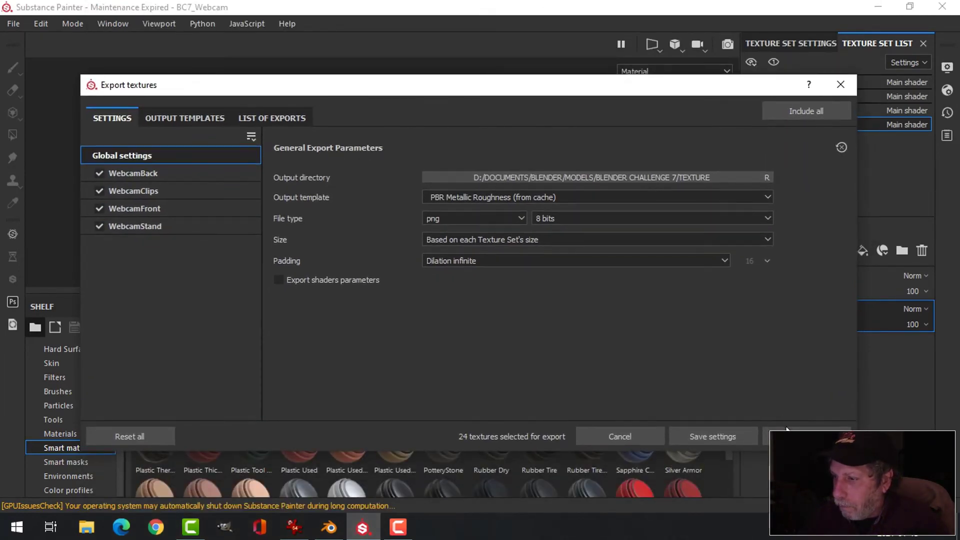
left_click(806, 436)
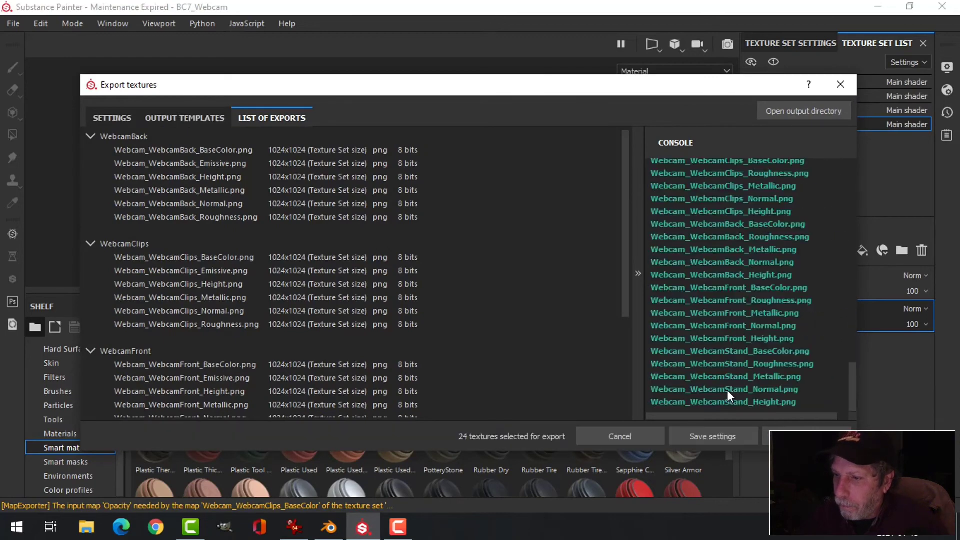
left_click(850, 85)
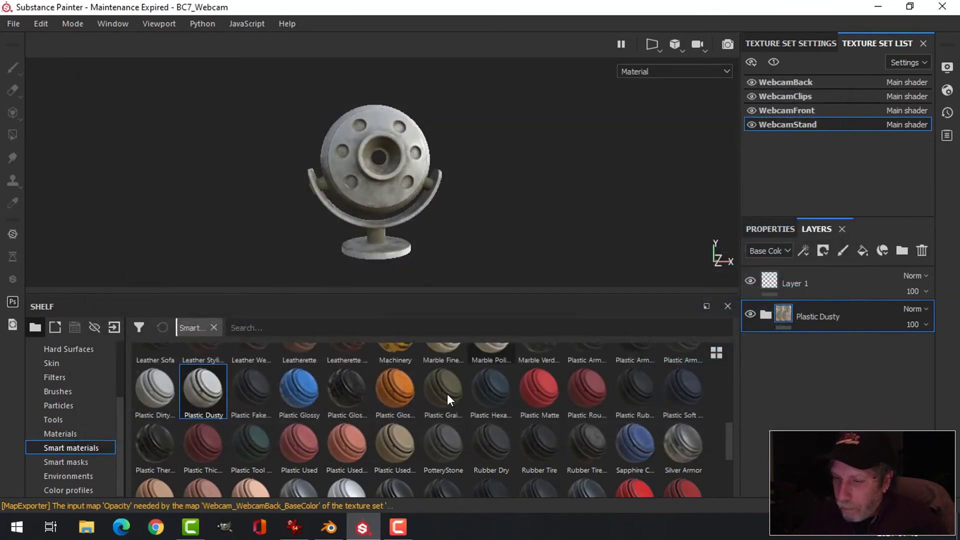
Switch to Blender, select the webcam's front part and save the science lab file
left_click(329, 527)
middle_click_drag(464, 268, 491, 232, "shift")
key("alt+a")
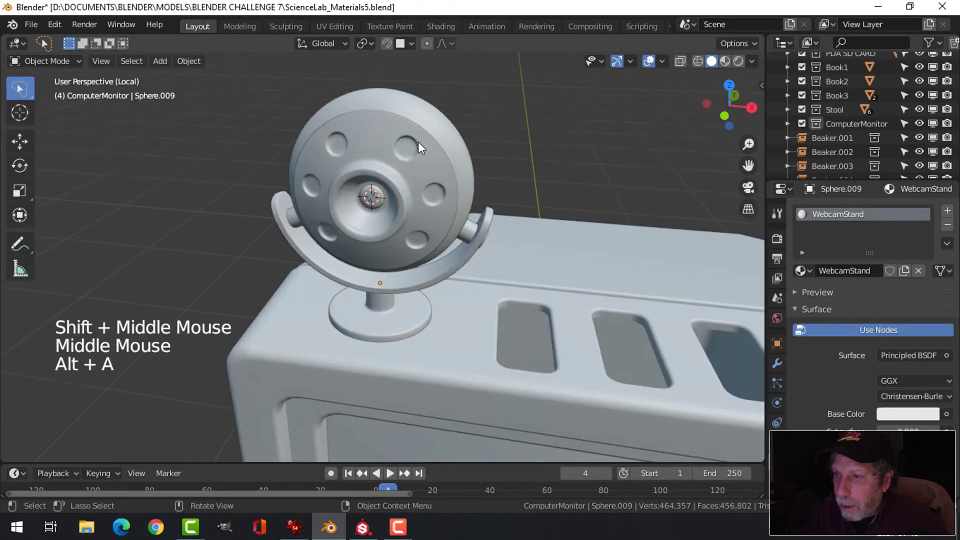
left_click(418, 142)
middle_click_drag(418, 142, 470, 113)
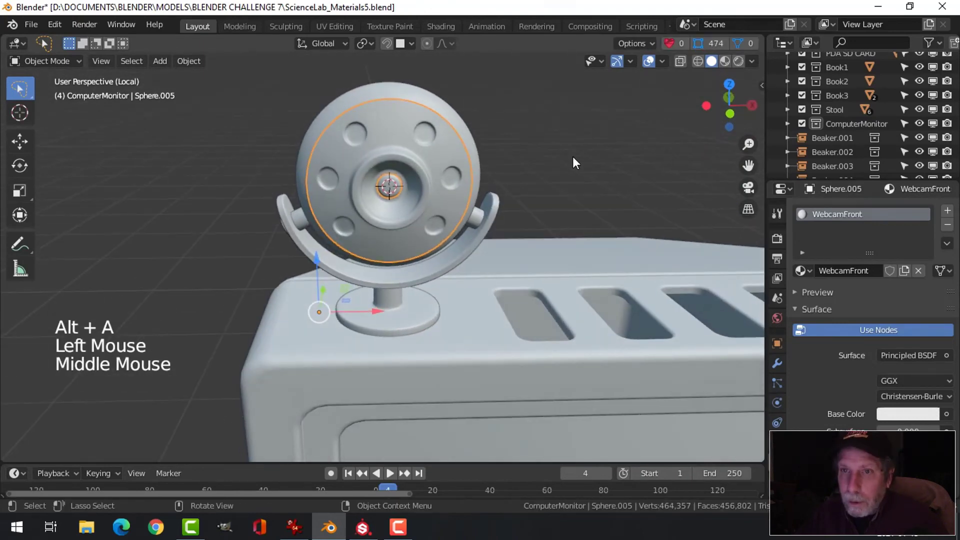
key("ctrl+s")
In the Shading workspace, load the five Webcam_WebcamFront maps, BaseColor through Roughness, into the WebcamFront material with Principled Texture Setup
left_click(441, 26)
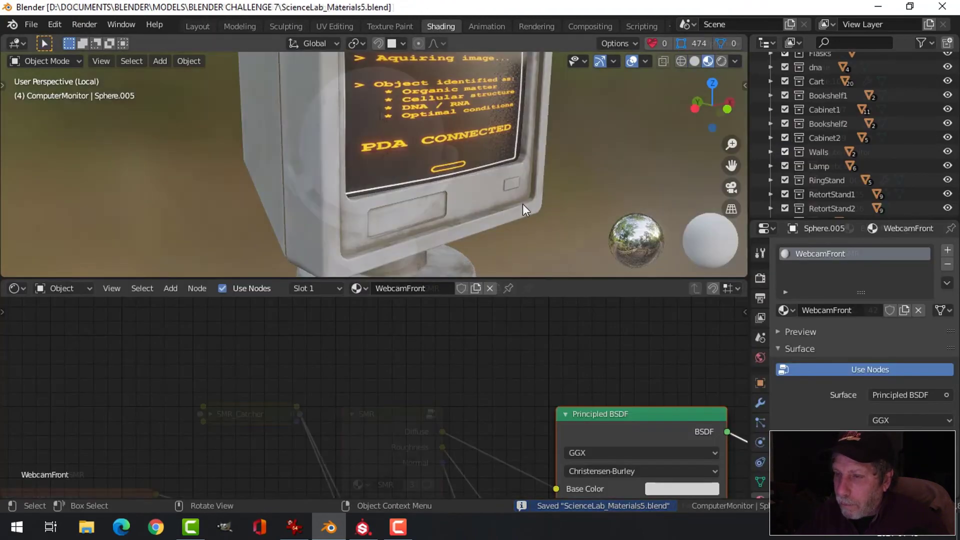
key("KP_Decimal")
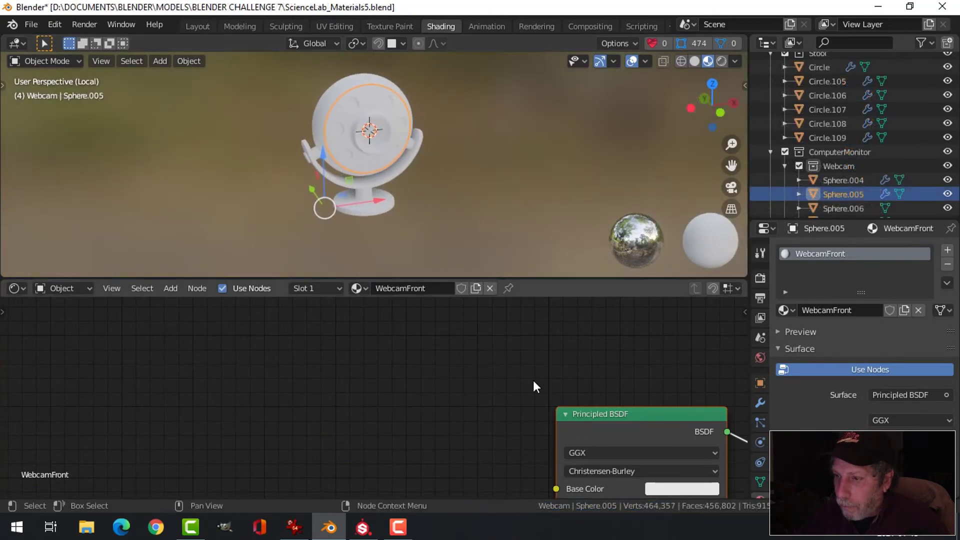
key("Home")
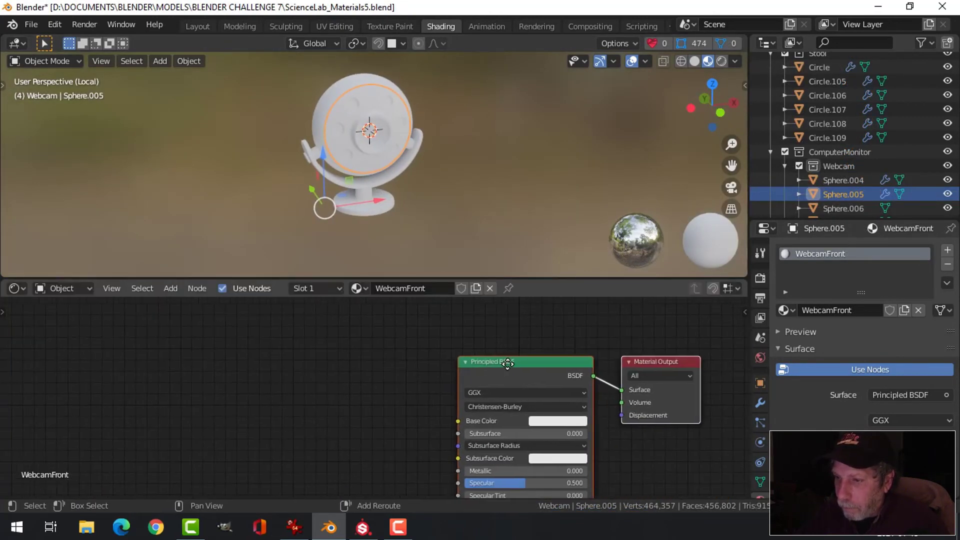
key("ctrl+shift+t")
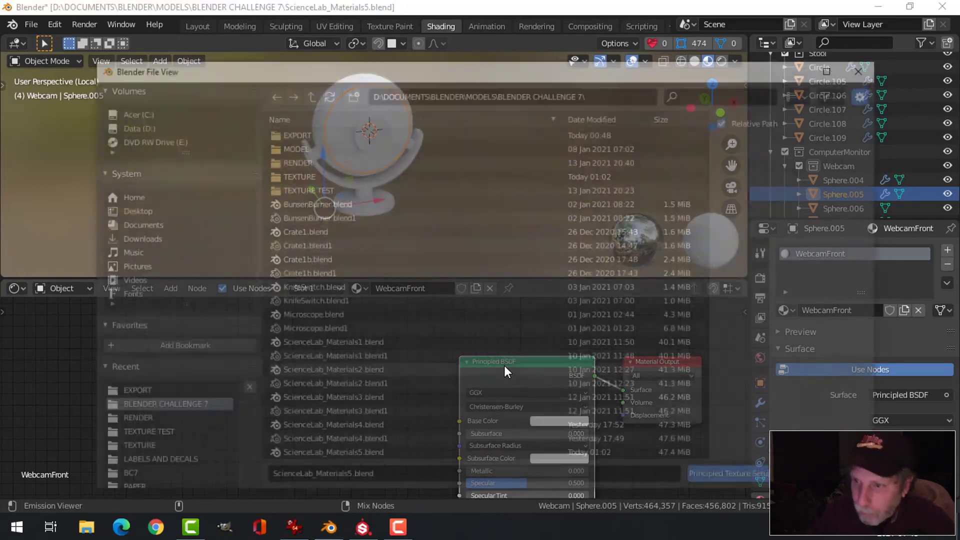
left_click(306, 175)
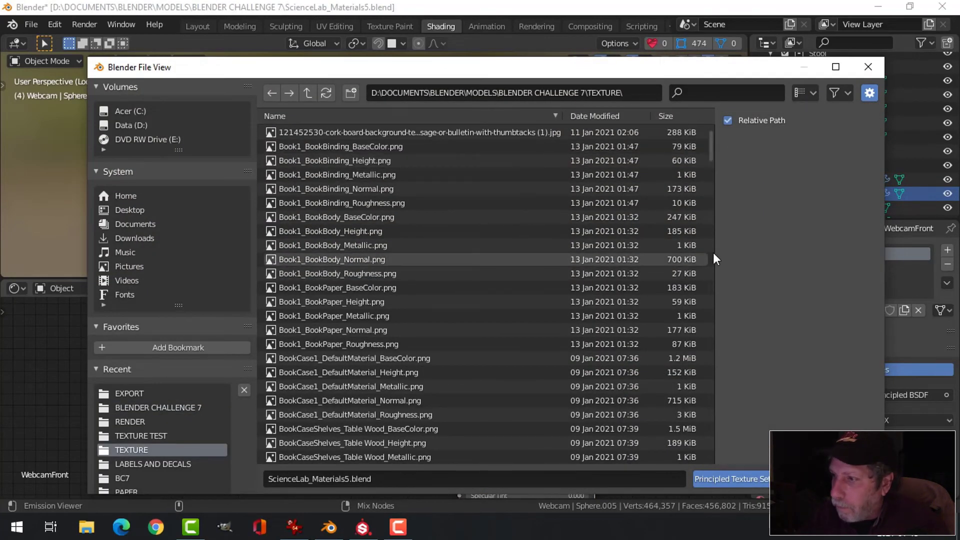
left_click_drag(711, 152, 715, 482)
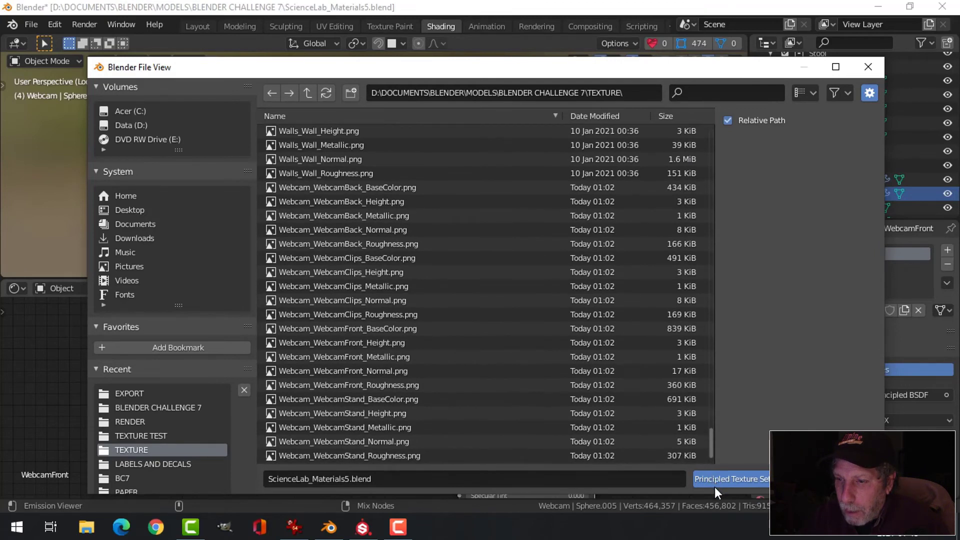
left_click(377, 329)
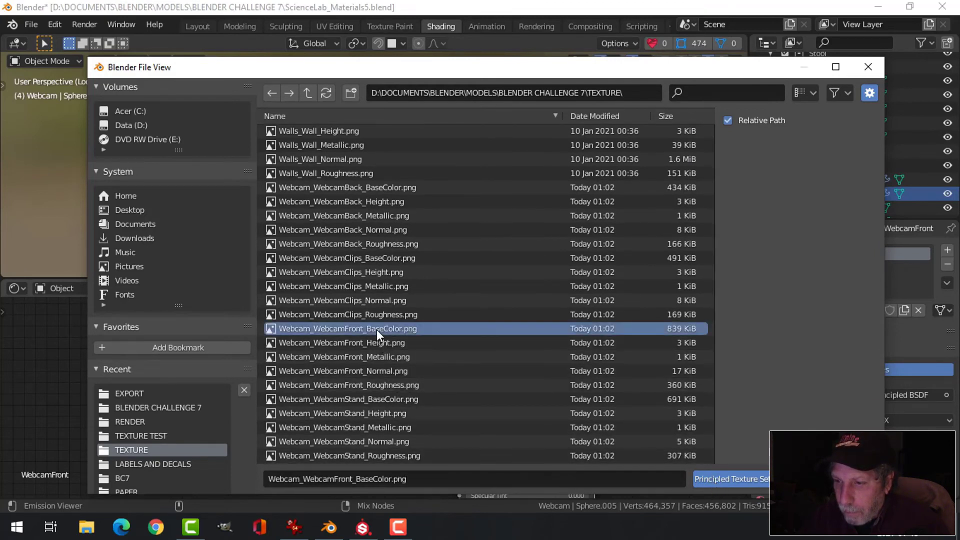
left_click(383, 387, "shift")
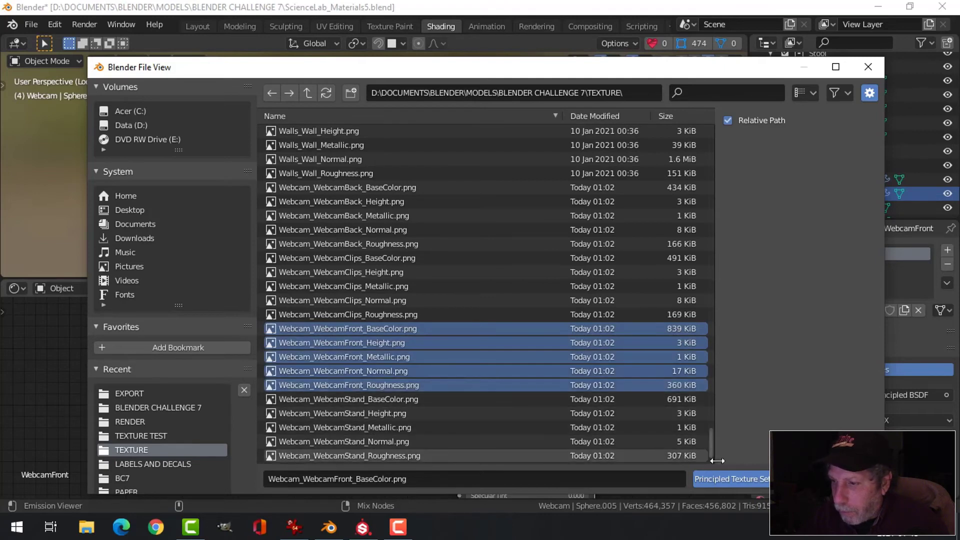
left_click(737, 479)
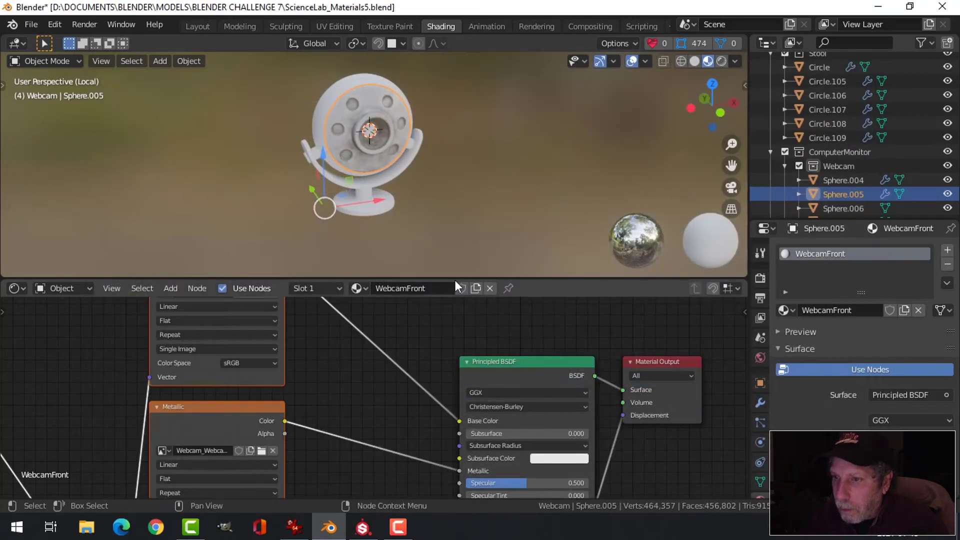
Load the five Webcam_WebcamBack maps, BaseColor through Roughness, into the webcam back's material with Principled Texture Setup
left_click(362, 76)
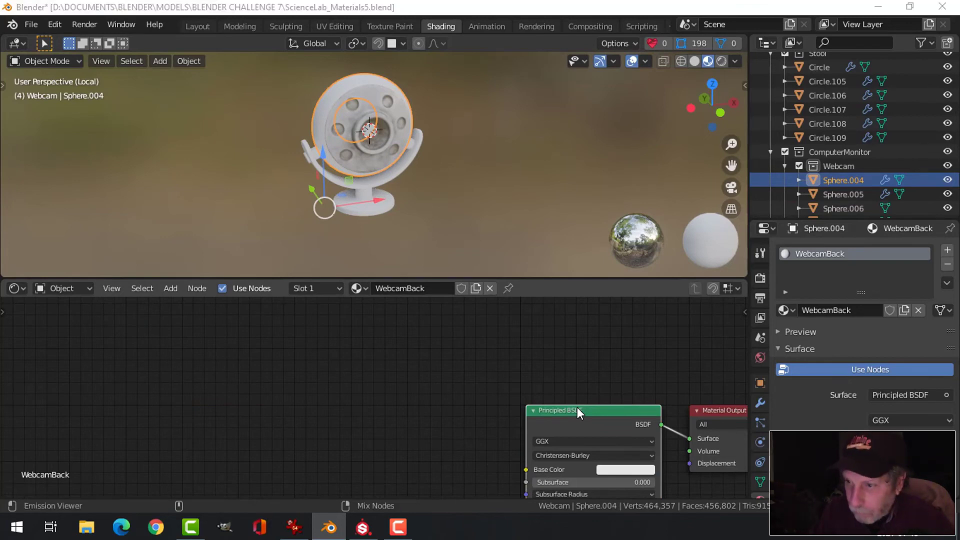
key("ctrl+shift+t")
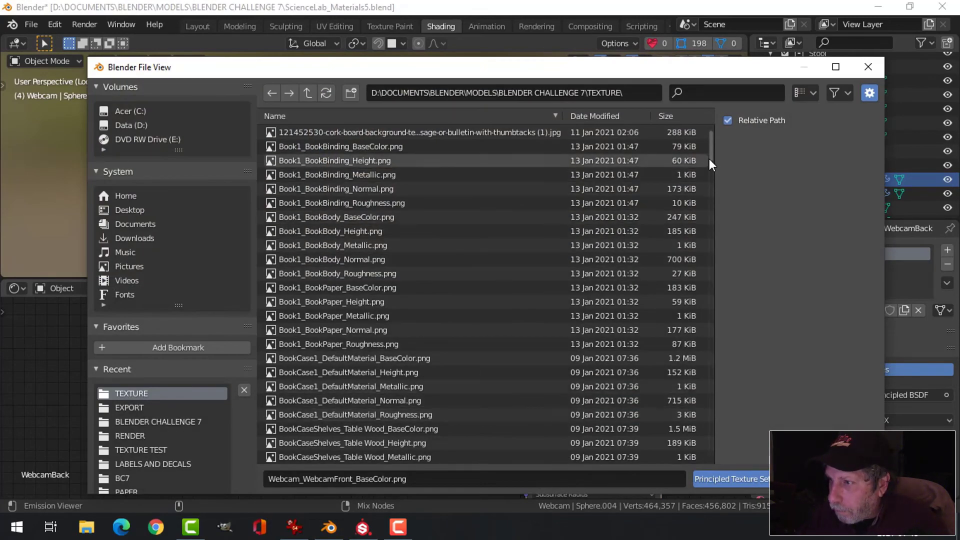
left_click_drag(710, 155, 707, 476)
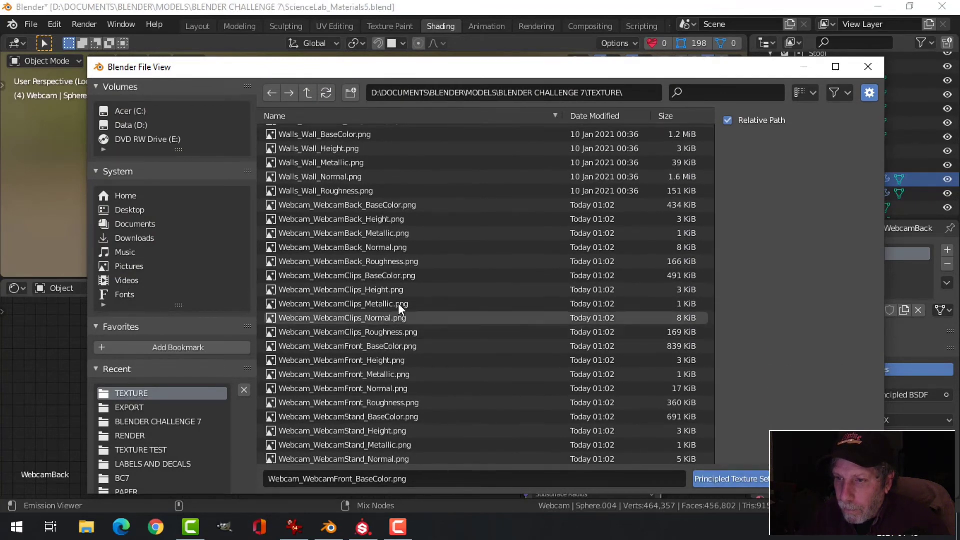
left_click(360, 205)
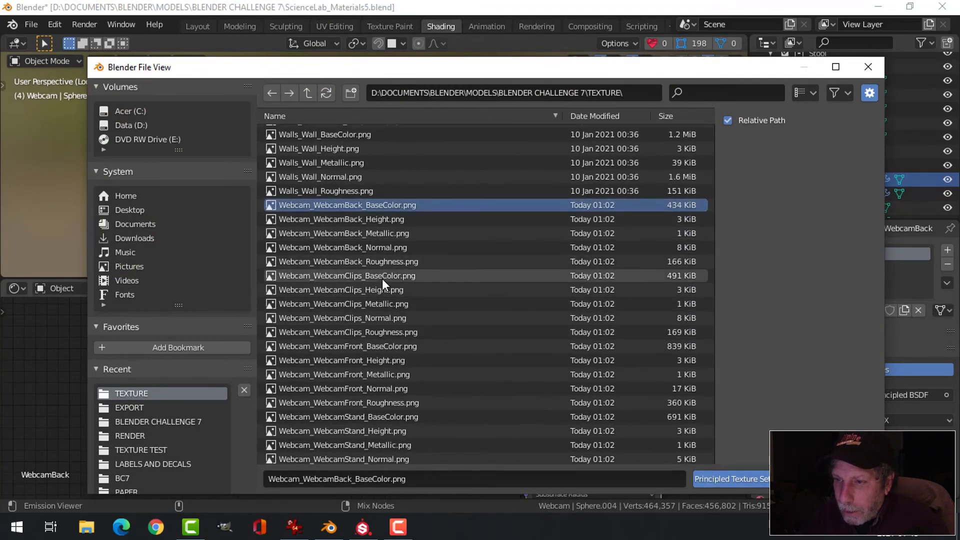
left_click(380, 261, "shift")
left_click(700, 474)
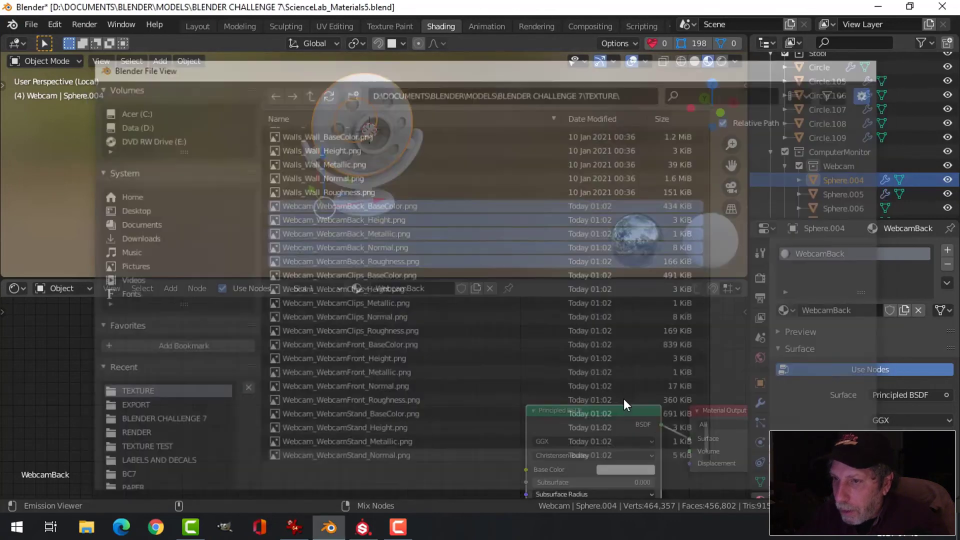
Load the five Webcam_WebcamStand maps, BaseColor through Roughness, into the webcam stand's material with Principled Texture Setup
left_click(384, 178)
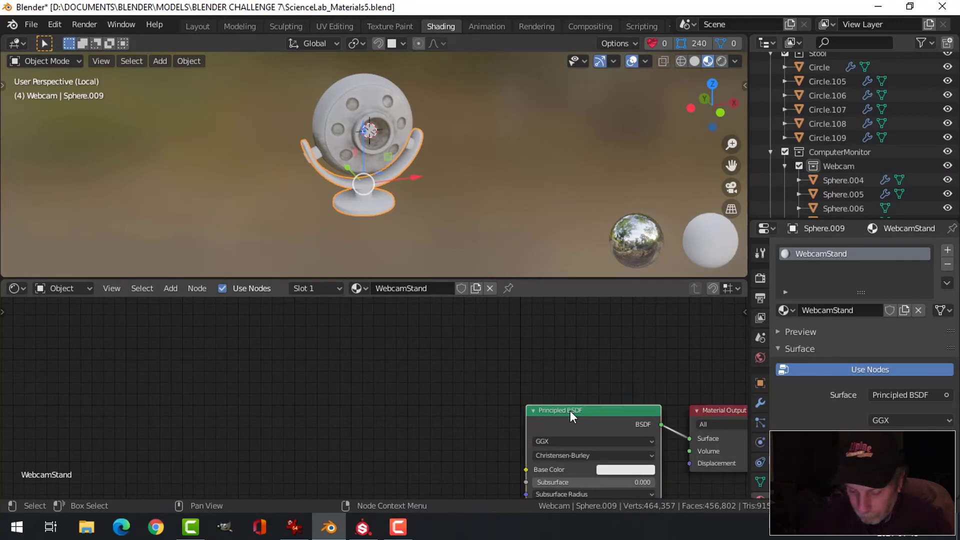
key("ctrl+shift+t")
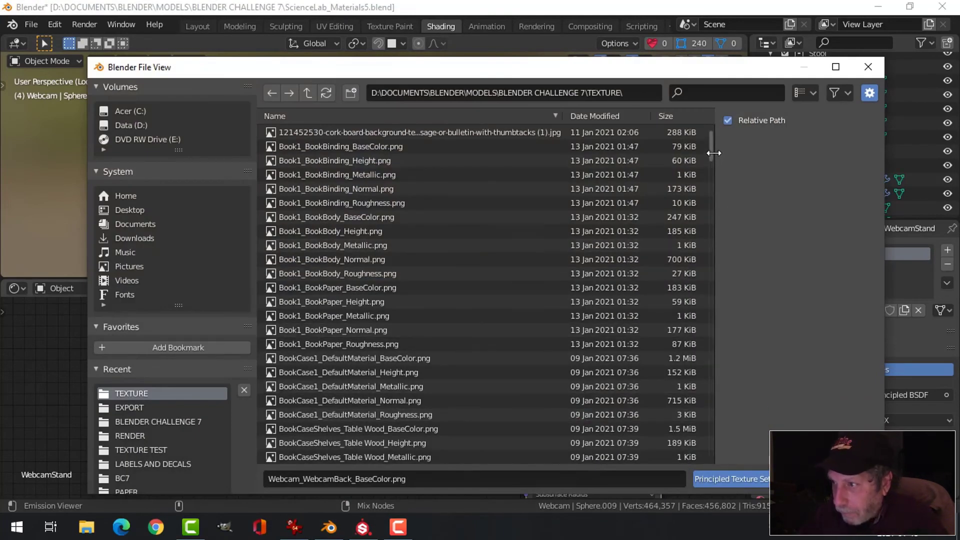
left_click_drag(709, 152, 702, 489)
left_click(358, 399)
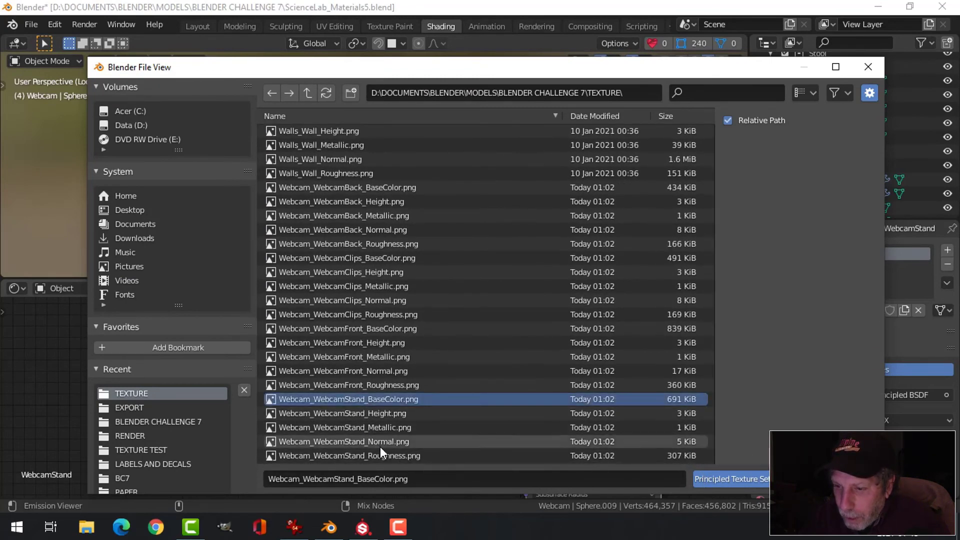
left_click(390, 455, "shift")
left_click(714, 479)
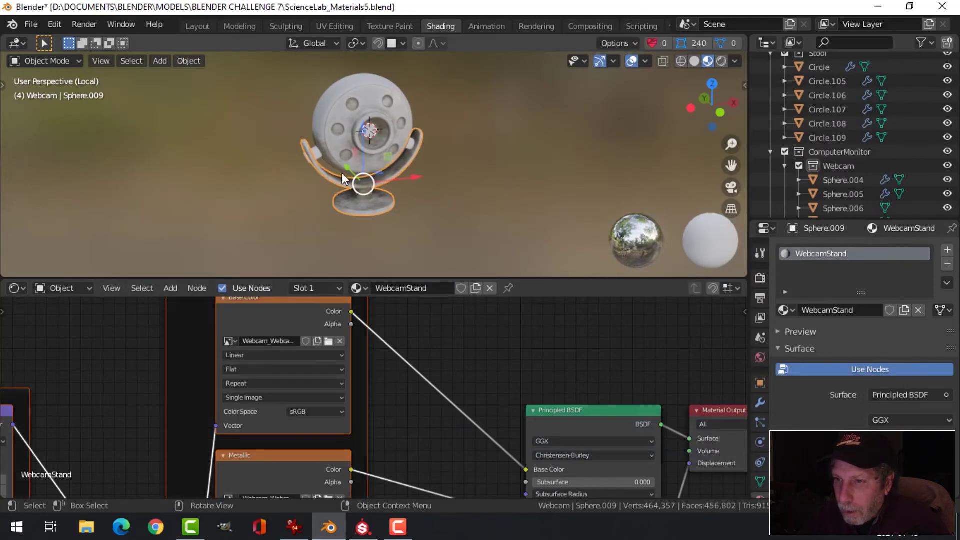
Select the webcam's side clips and load the five Webcam_WebcamClips maps, BaseColor through Roughness, into their material with Principled Texture Setup
left_click(325, 159)
key("alt+a")
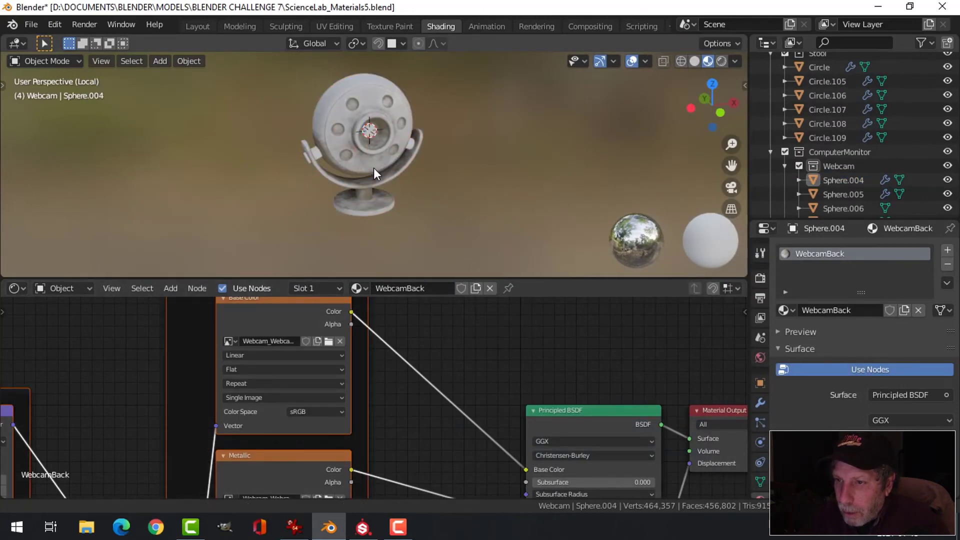
scroll(368, 177, "up", 3)
left_click(290, 176)
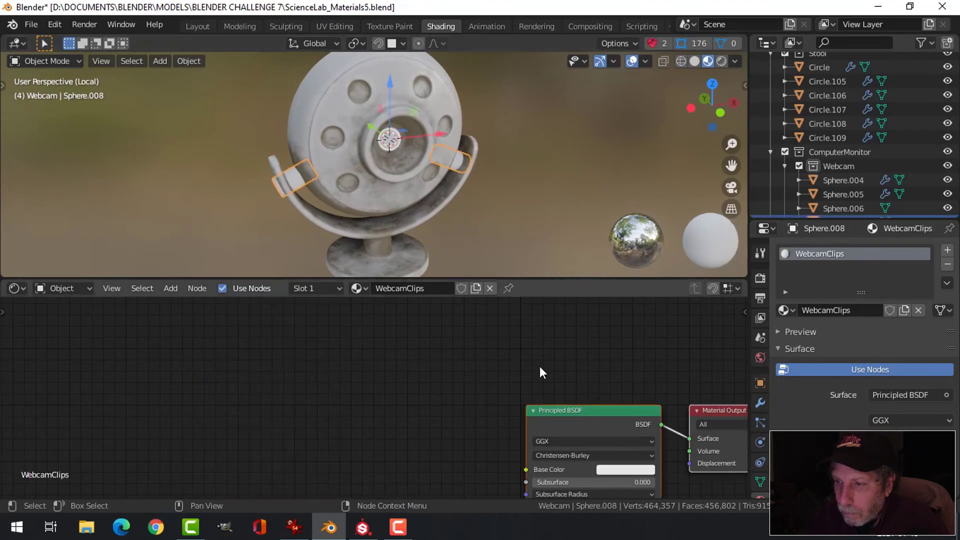
key("ctrl+shift+t")
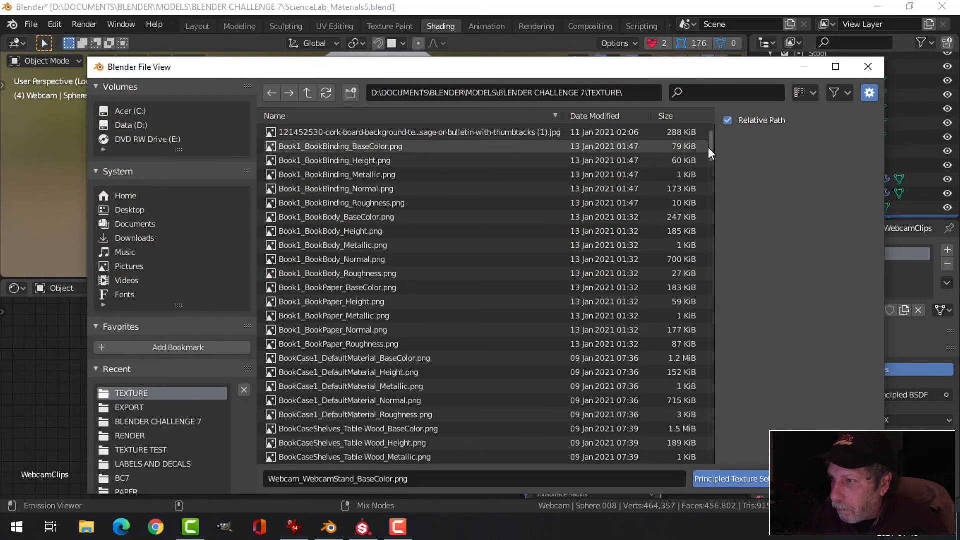
left_click_drag(708, 147, 716, 475)
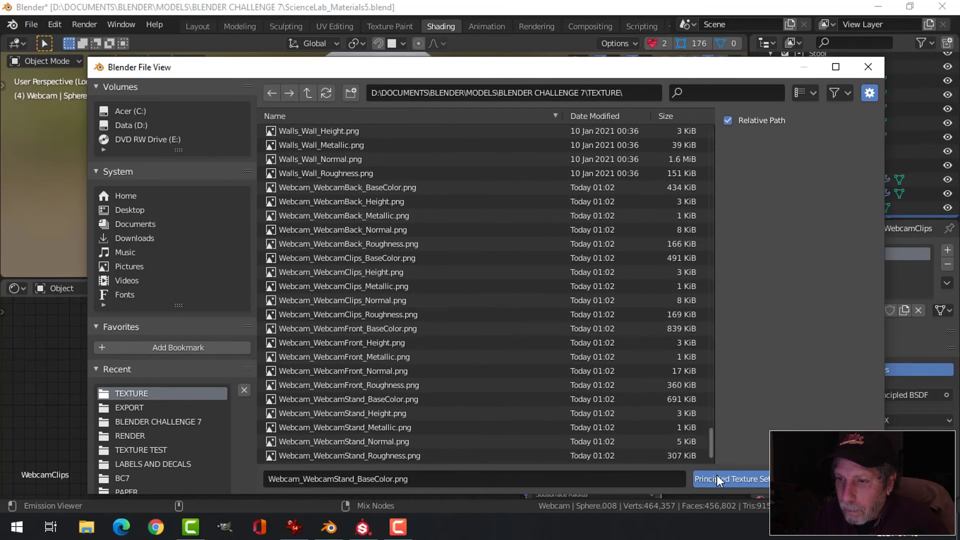
left_click(382, 264)
left_click(388, 312, "shift")
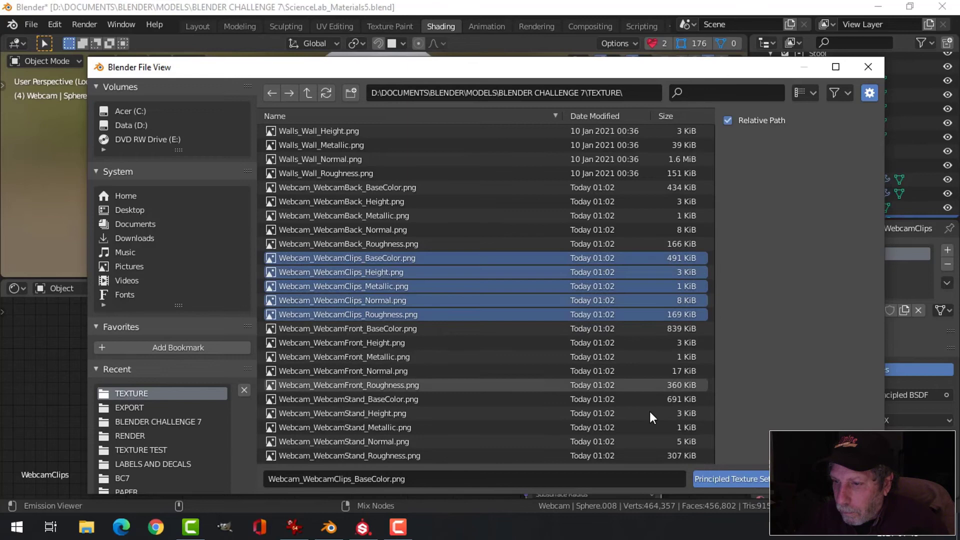
left_click(726, 476)
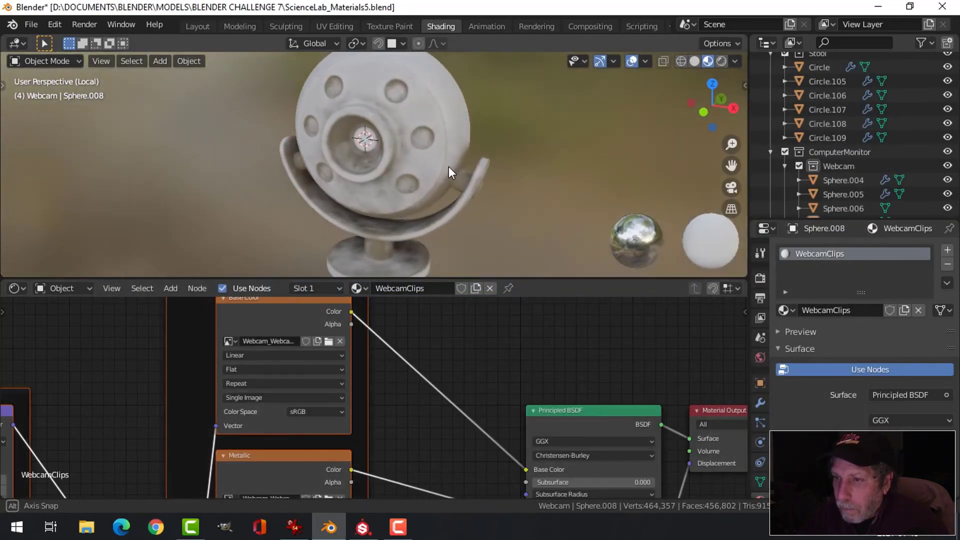
Assign the existing EmissionDesklamp material to the small sphere at the centre of the webcam lens
middle_click_drag(449, 170, 399, 172)
scroll(399, 172, "up", 4)
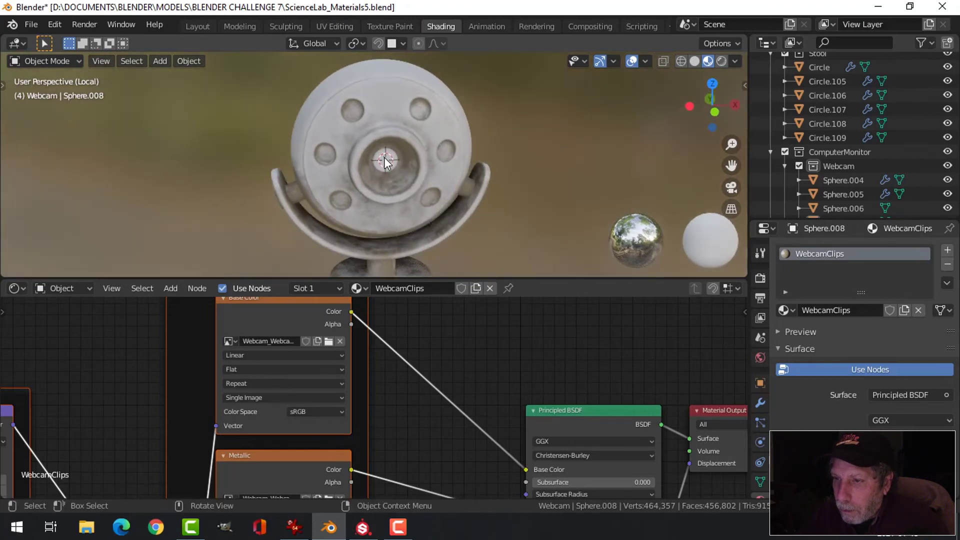
left_click(384, 158)
left_click(783, 310)
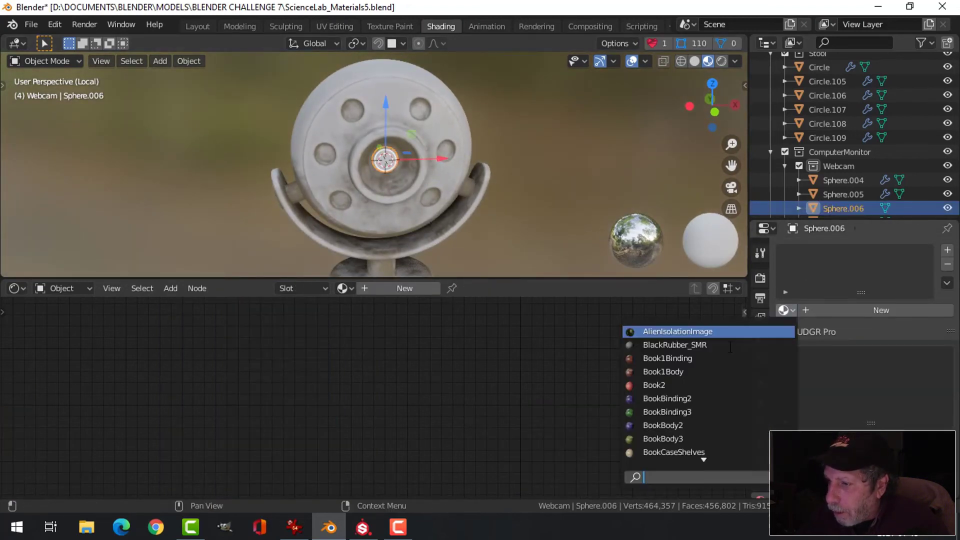
scroll(690, 420, "down", 8)
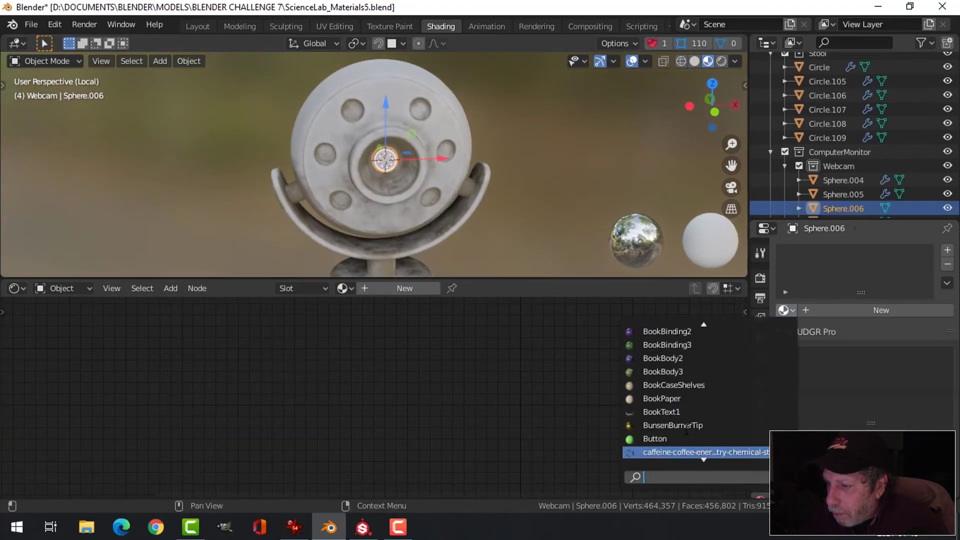
scroll(686, 429, "down", 3)
scroll(687, 428, "down", 8)
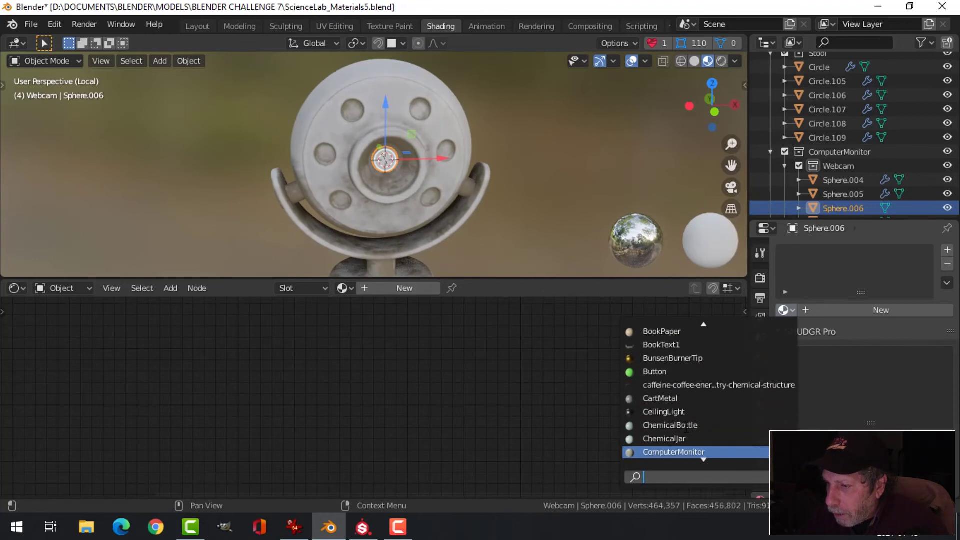
scroll(687, 426, "down", 6)
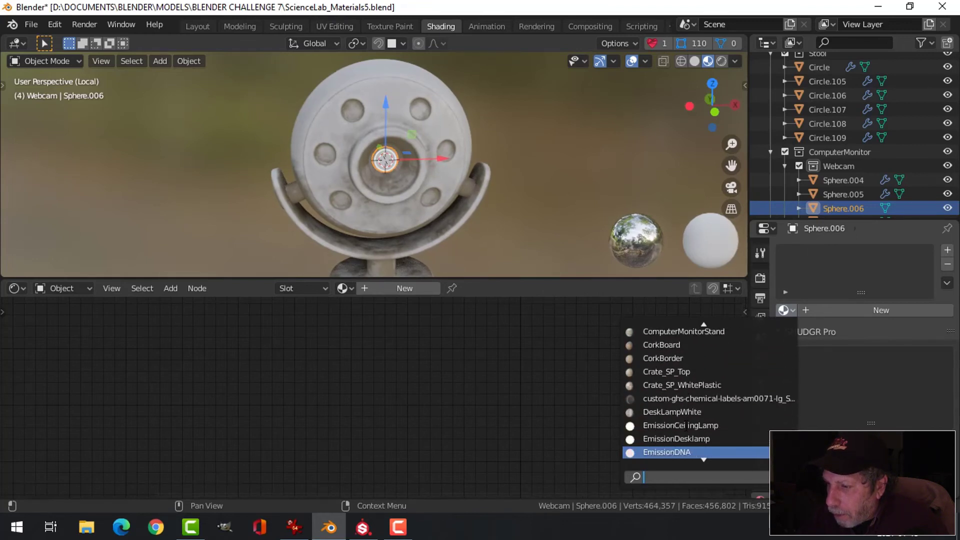
scroll(687, 428, "down", 1)
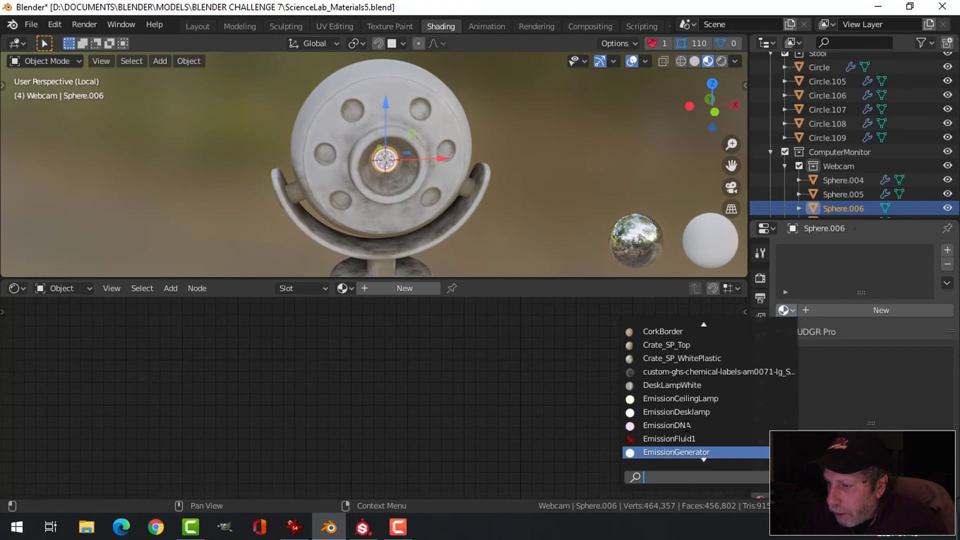
left_click(677, 412)
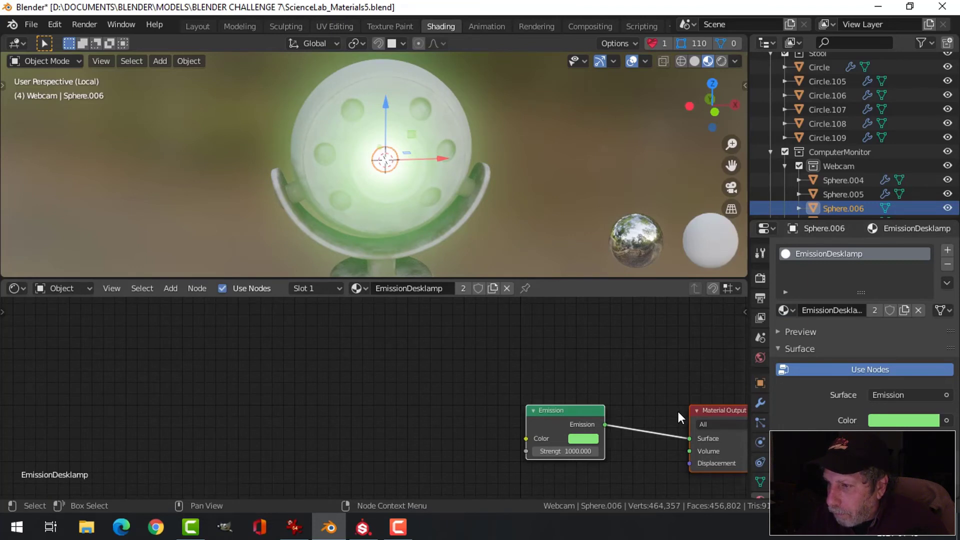
Switch the small lens sphere's material to the existing EmissionGenerator material
left_click(786, 312)
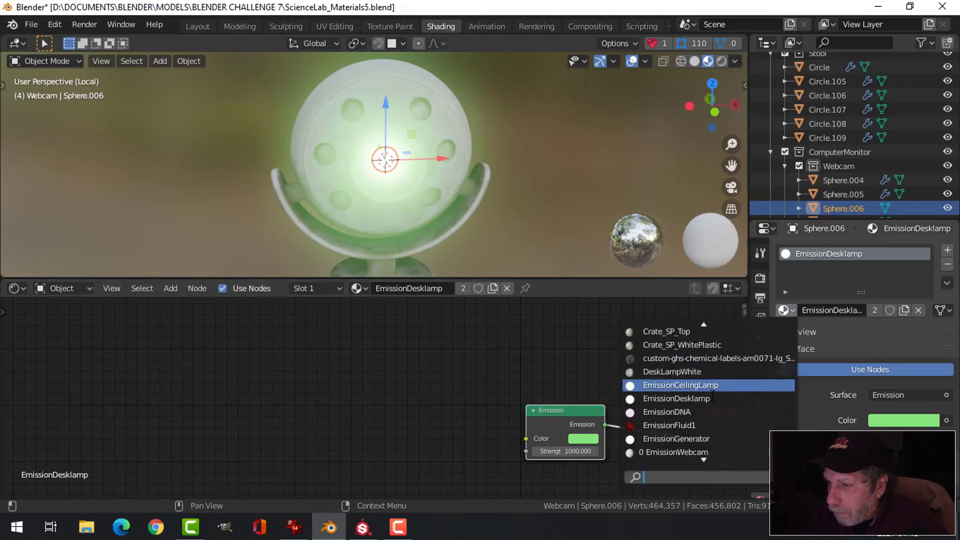
scroll(695, 453, "down", 1)
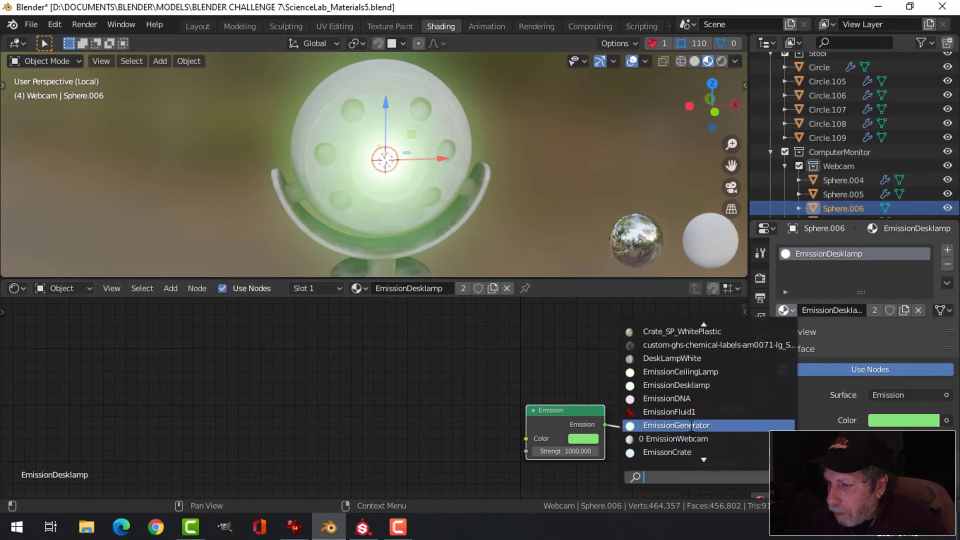
left_click(672, 425)
Replace the material on the webcam's round front plate with the existing BlackRubber_SMR material
middle_click_drag(509, 146, 452, 186)
left_click(454, 158)
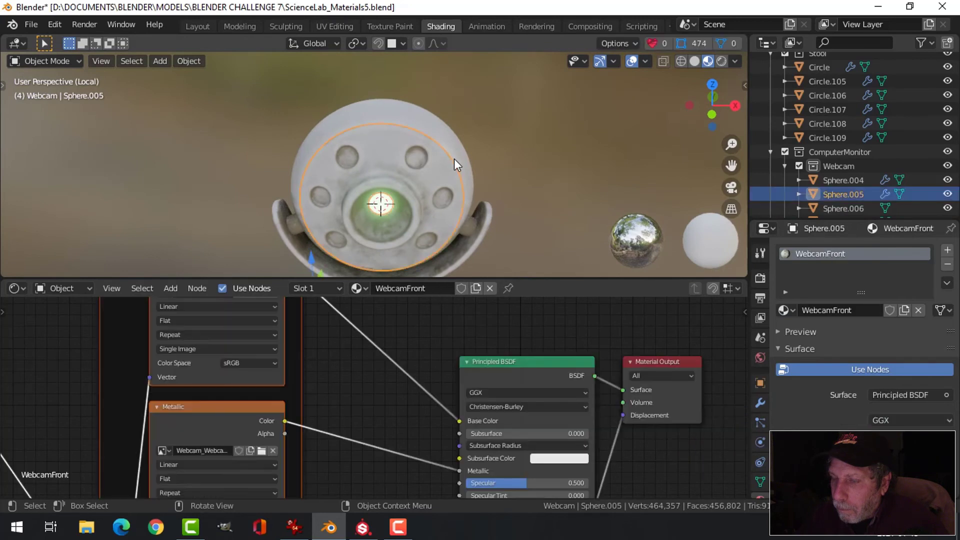
left_click(784, 310)
scroll(701, 342, "up", 3)
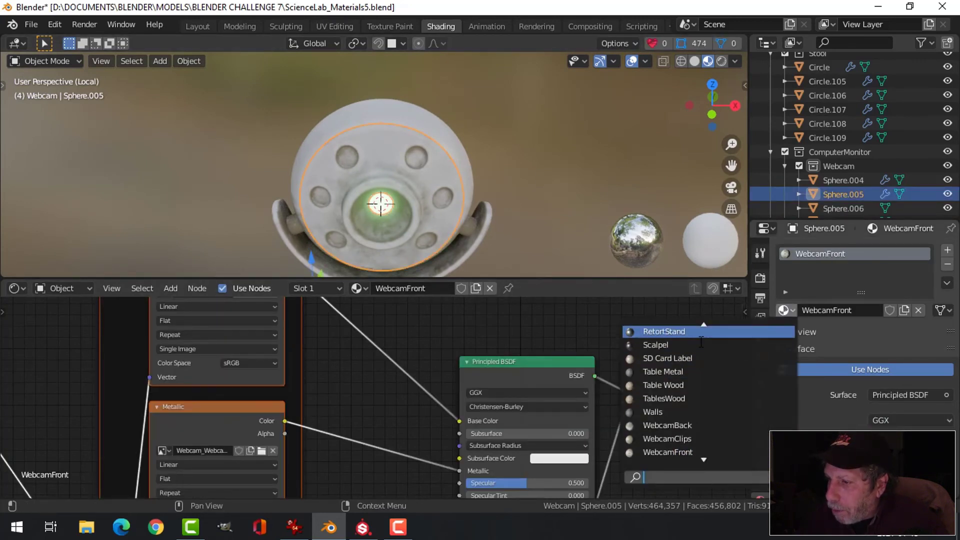
scroll(701, 342, "up", 10)
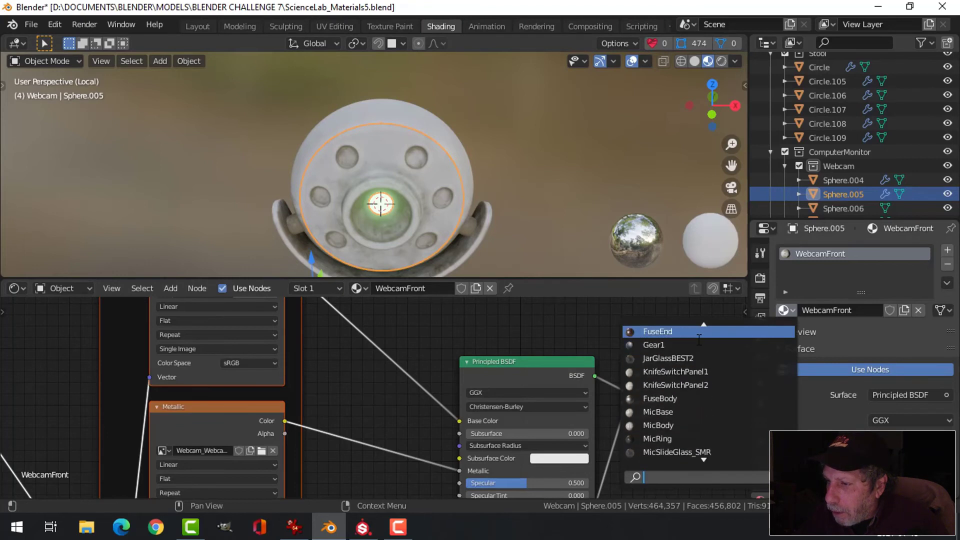
scroll(699, 339, "up", 10)
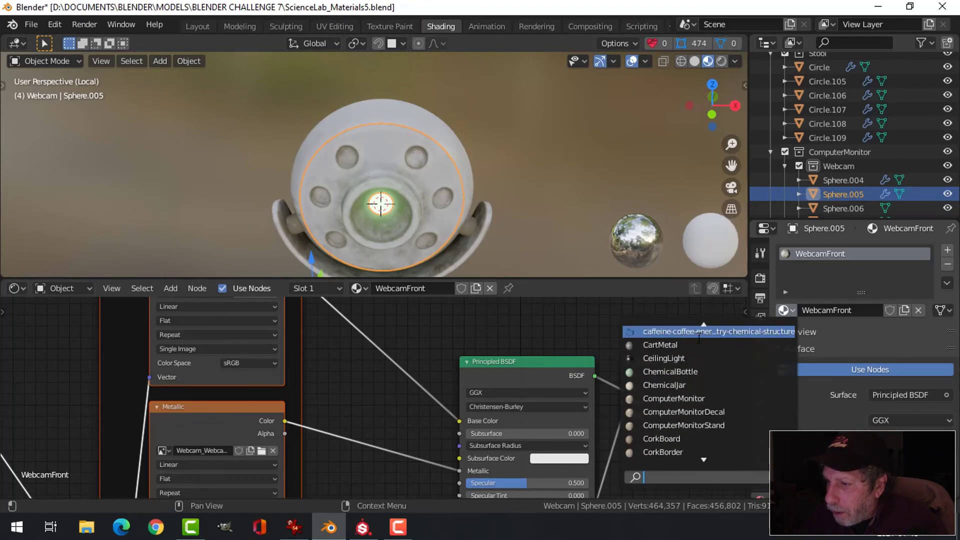
scroll(699, 339, "up", 10)
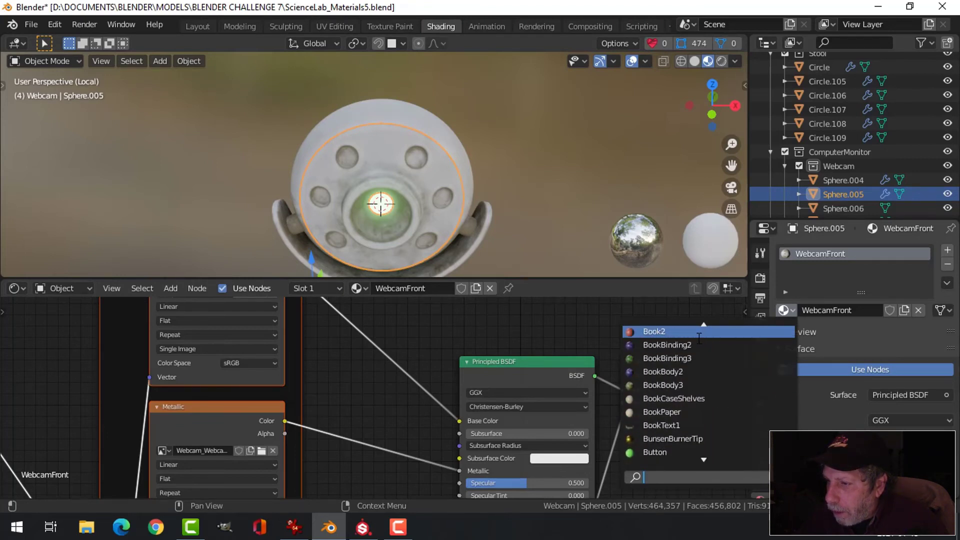
scroll(699, 339, "up", 3)
scroll(696, 338, "up", 1)
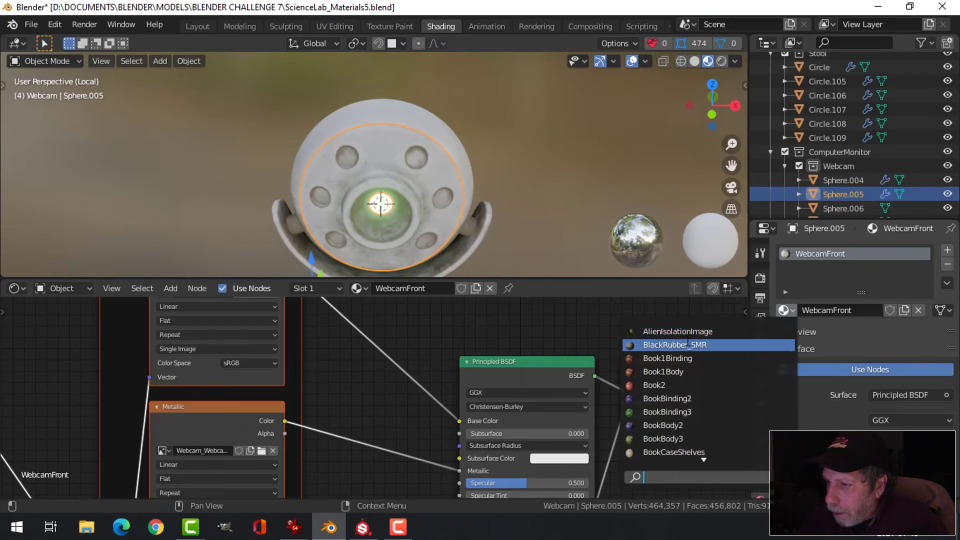
left_click(684, 345)
left_click(496, 173)
middle_click_drag(496, 172, 399, 171)
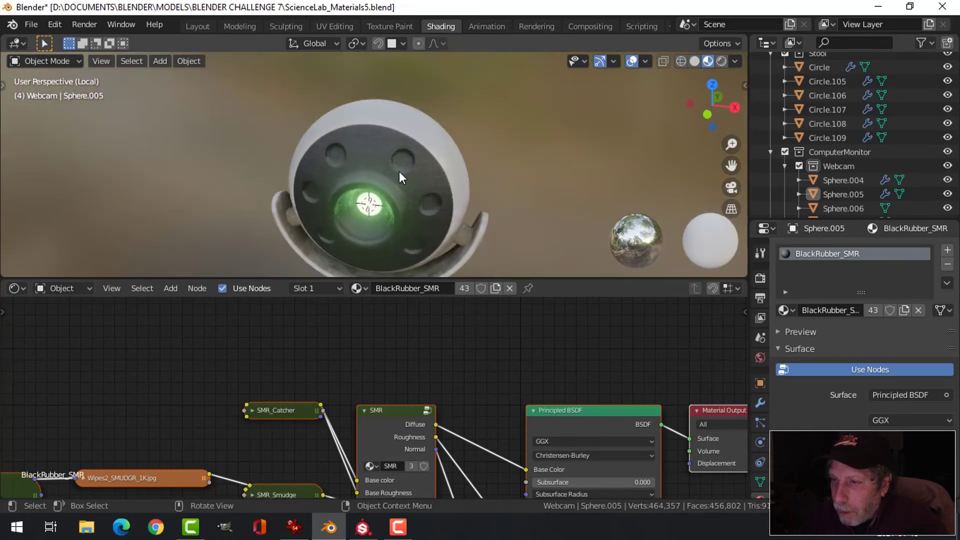
In Edit Mode on the webcam's front plate, clear the selection and circle-select the inner faces of all six round recesses
scroll(395, 165, "up", 2)
left_click(392, 158)
key("Tab")
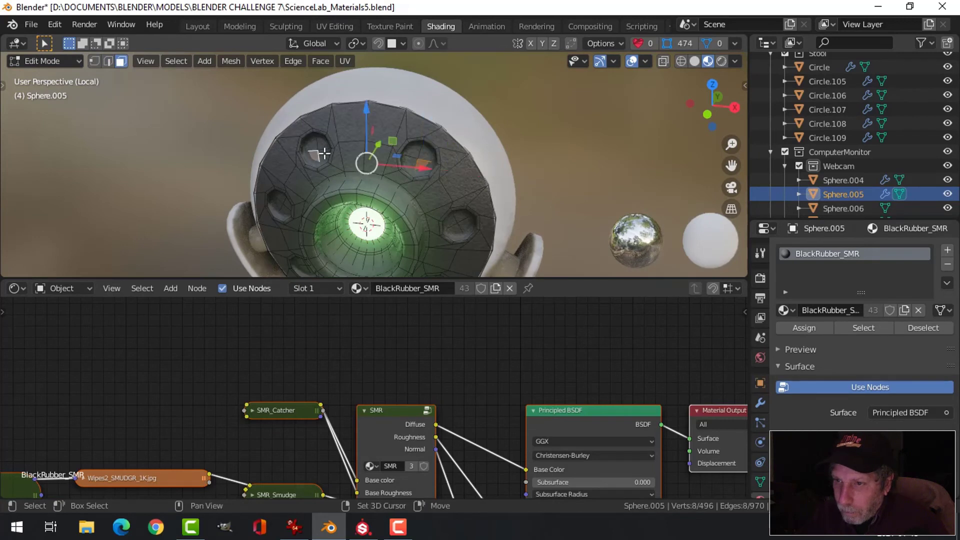
key("alt+a")
key("c")
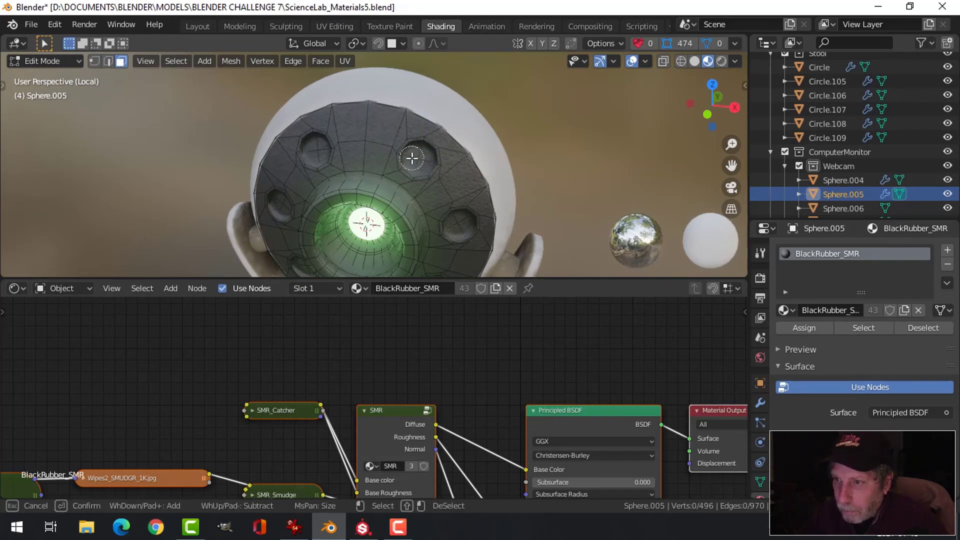
left_click(417, 160)
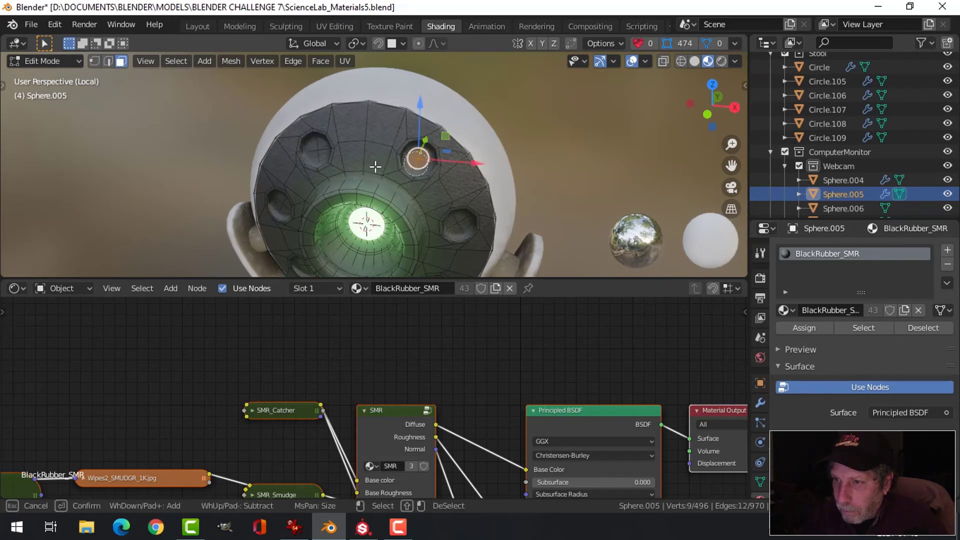
left_click(315, 150)
left_click(459, 226)
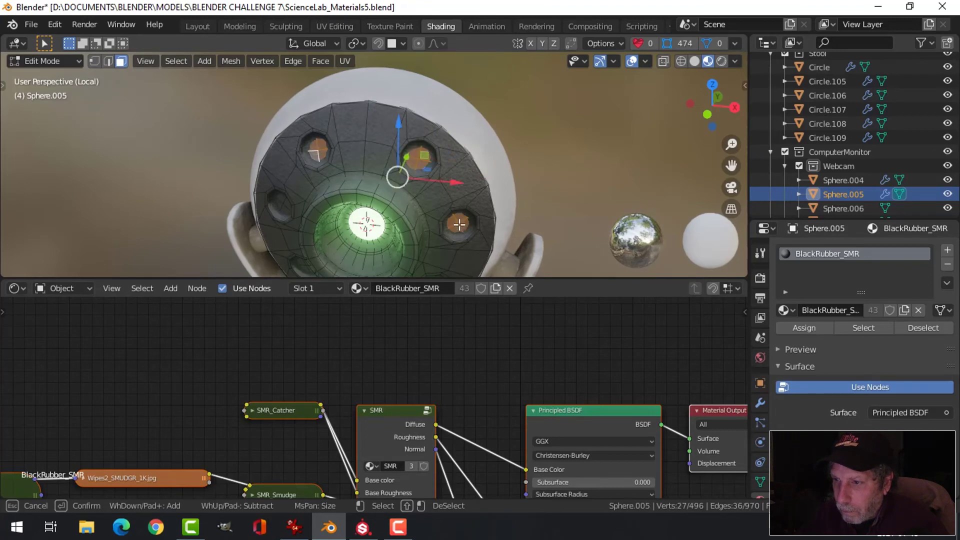
key("Escape")
mouse_move(444, 221)
middle_mouse_down()
mouse_move(460, 135)
mouse_move(450, 212)
middle_mouse_up()
scroll(323, 168, "up", 1)
middle_click_drag(312, 171, 323, 168)
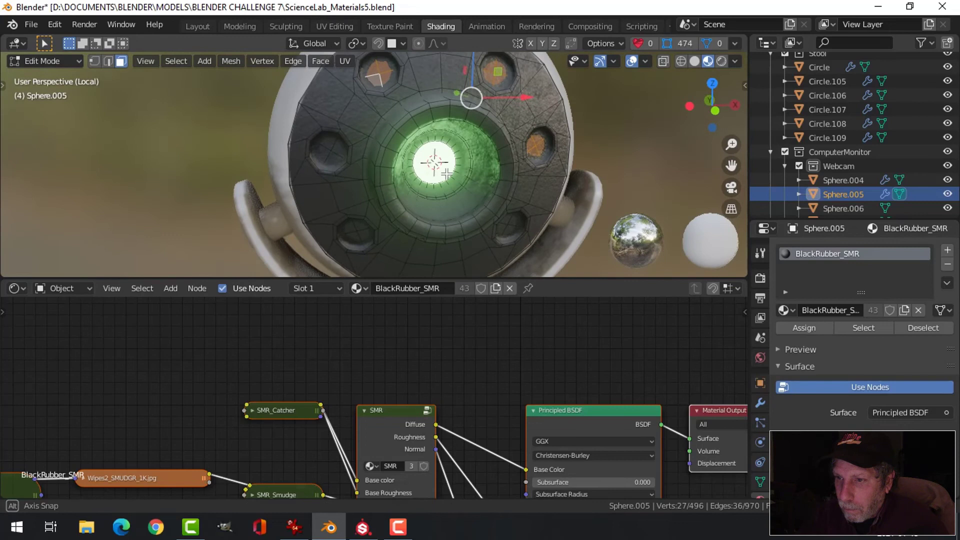
key("c")
left_click(327, 152)
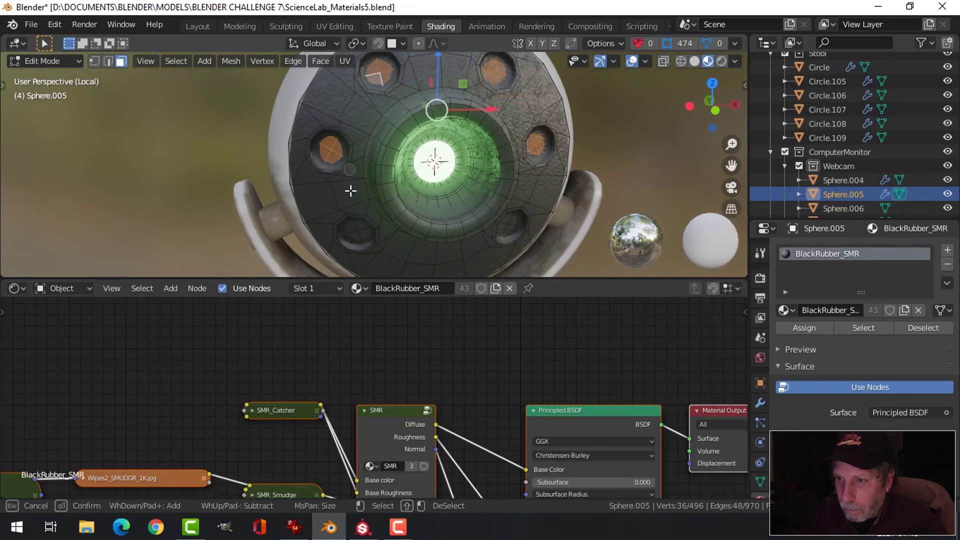
left_click(356, 231)
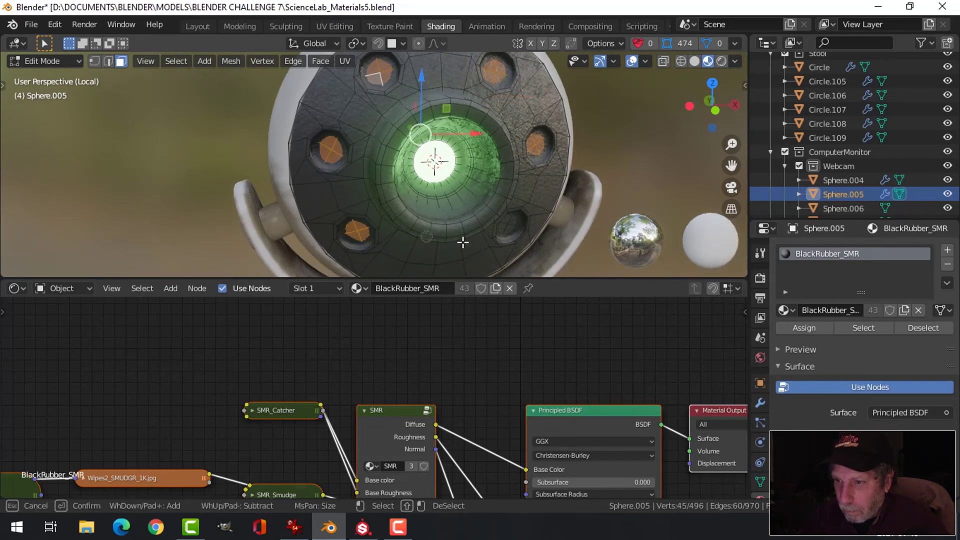
left_click(508, 226)
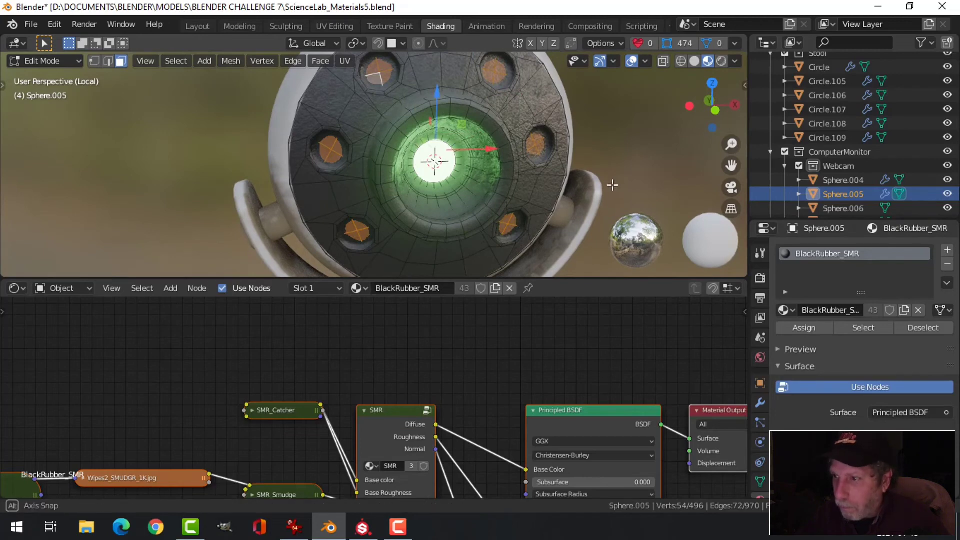
Add a second material slot with EmissonCrate to the front plate, assign it to the selected recess faces and return to Object Mode
middle_click_drag(616, 181, 558, 184)
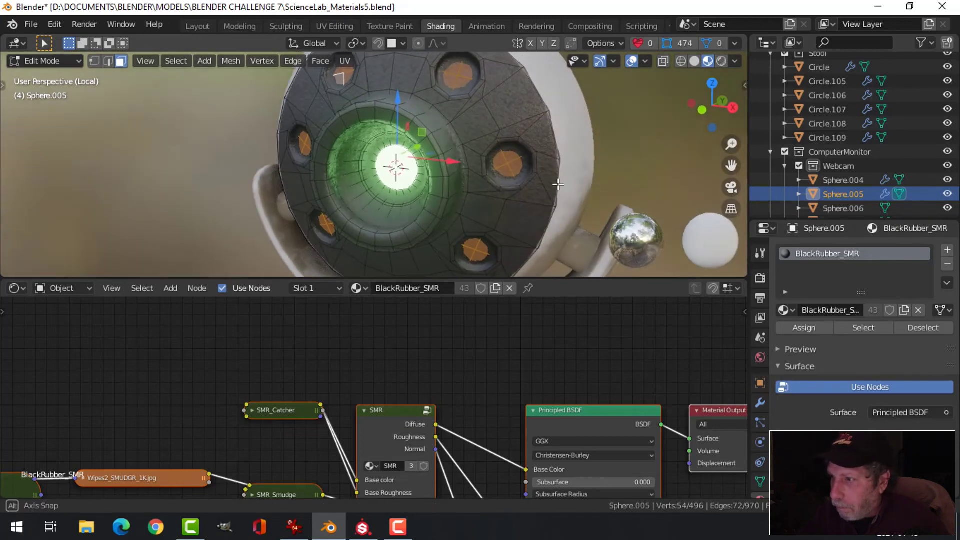
left_click(946, 251)
left_click(786, 339)
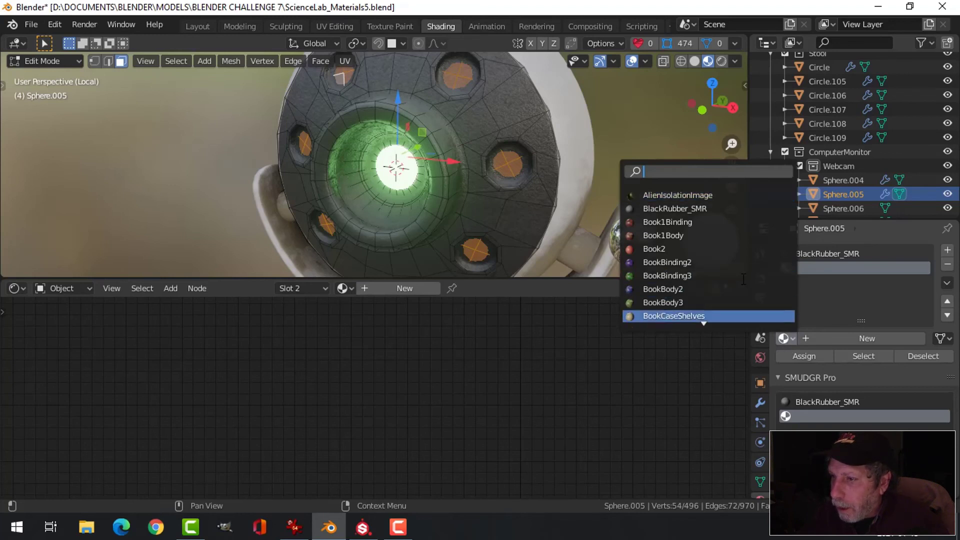
scroll(689, 281, "down", 4)
scroll(689, 281, "down", 15)
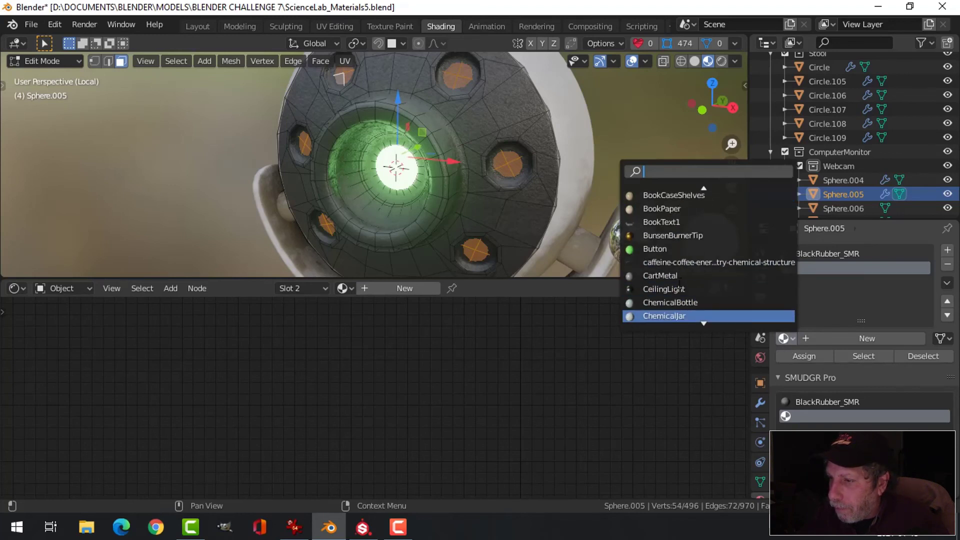
scroll(678, 283, "down", 6)
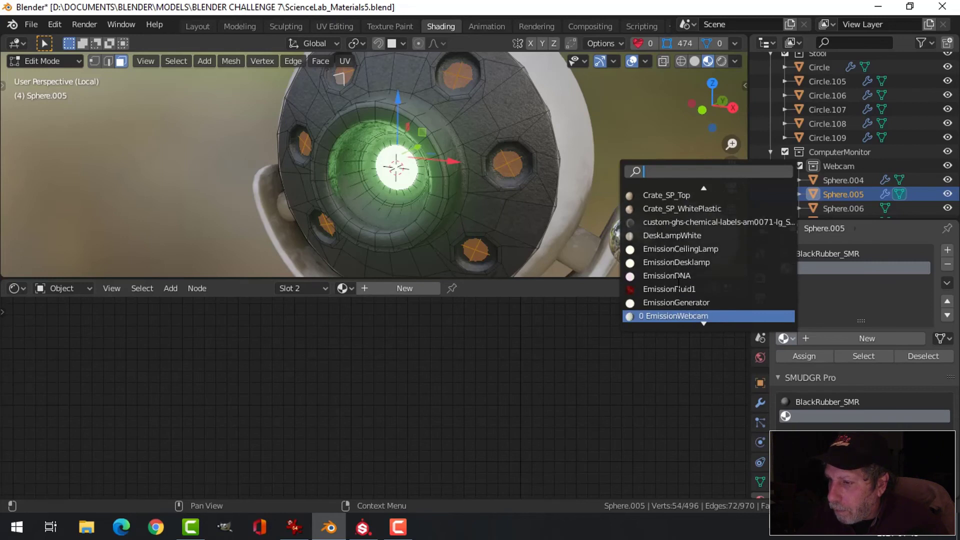
scroll(678, 283, "down", 1)
scroll(678, 283, "down", 1)
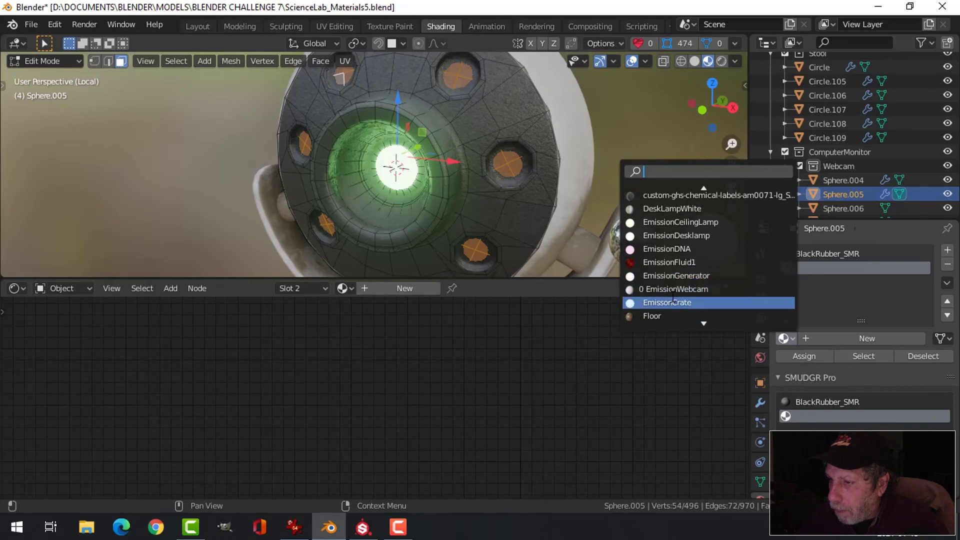
left_click(672, 302)
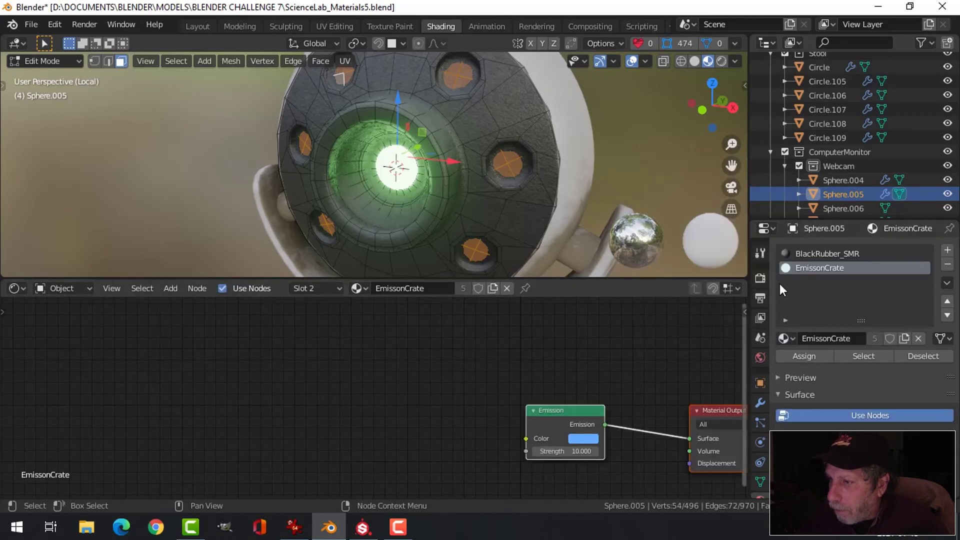
left_click(796, 353)
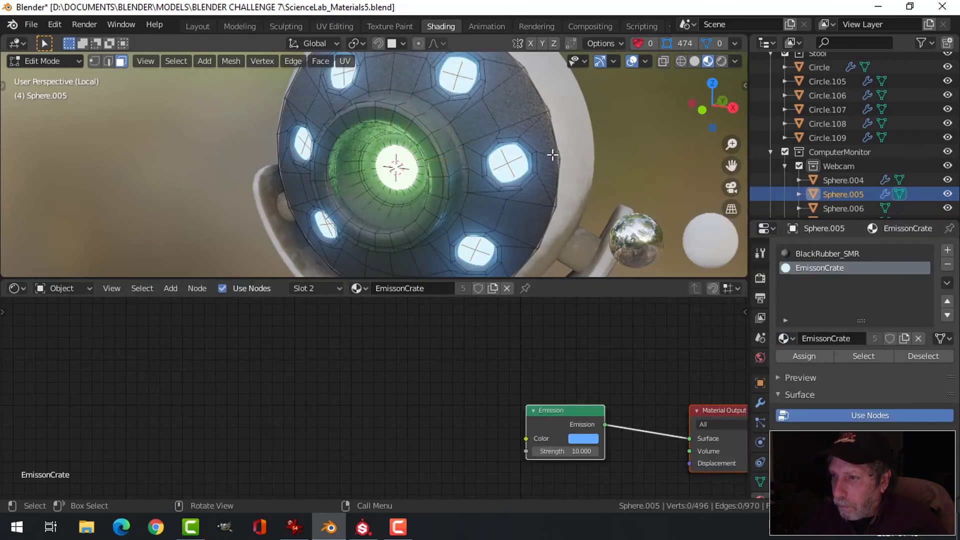
key("Tab")
In Edit Mode on the webcam's front plate, circle-select the faces of the glowing recesses and expand the selection by one ring
middle_click_drag(553, 155, 503, 176)
left_click(450, 138)
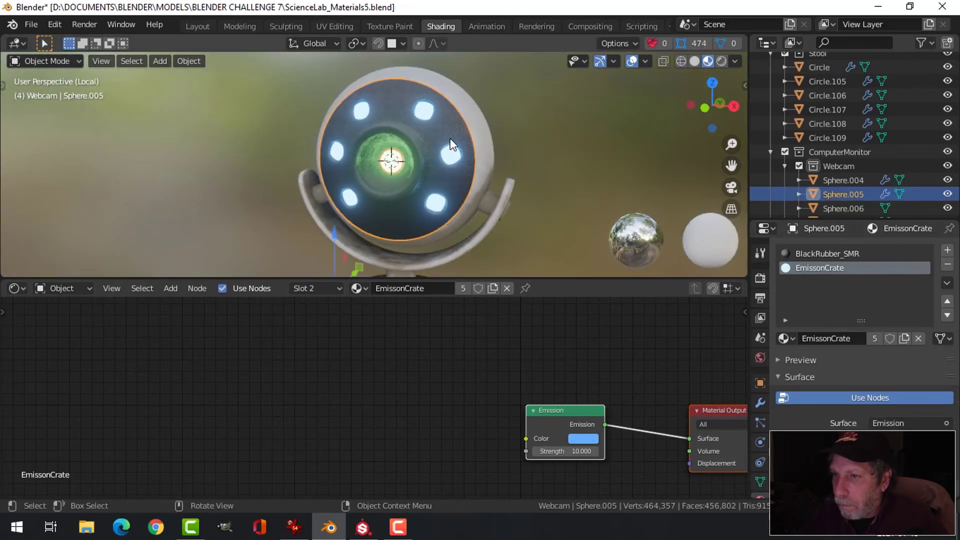
key("Tab")
key("c")
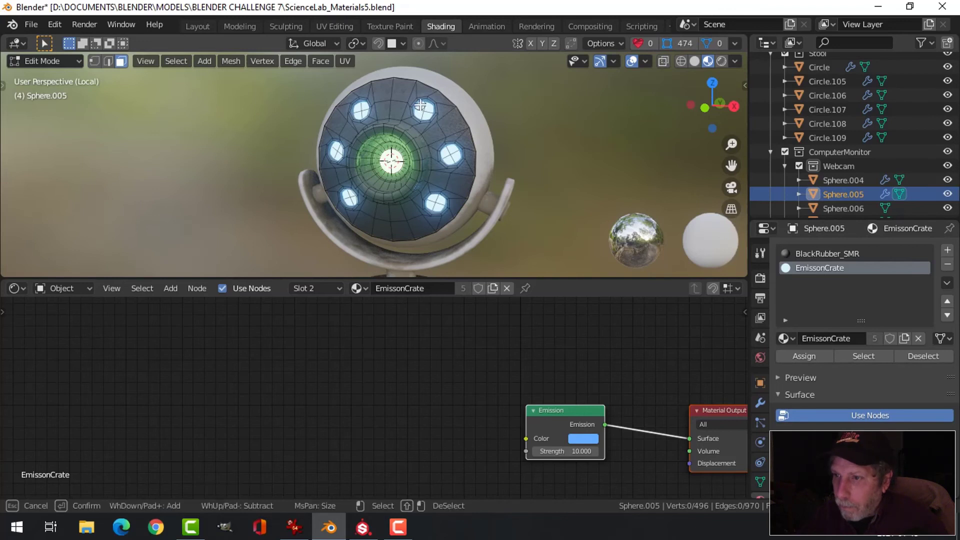
left_click(451, 154)
left_click(437, 202)
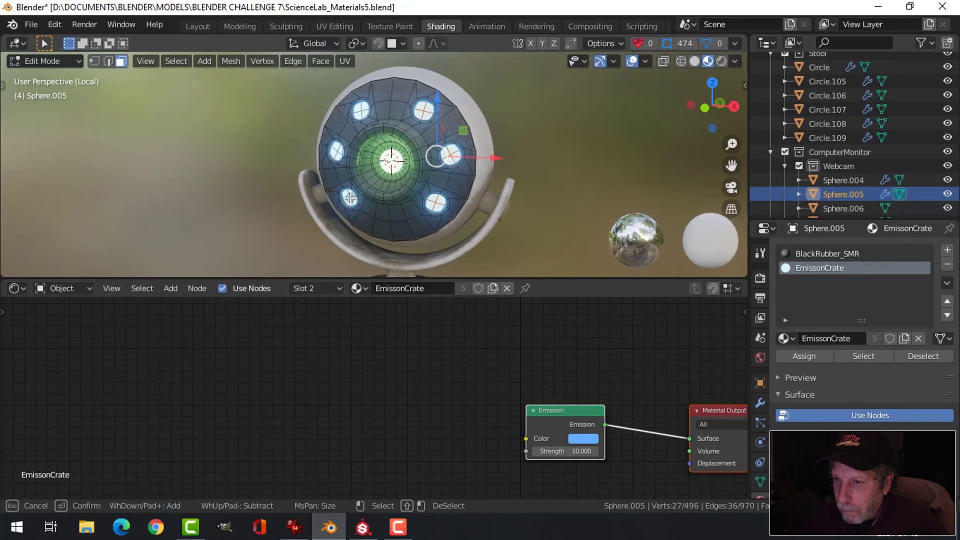
left_click(336, 151)
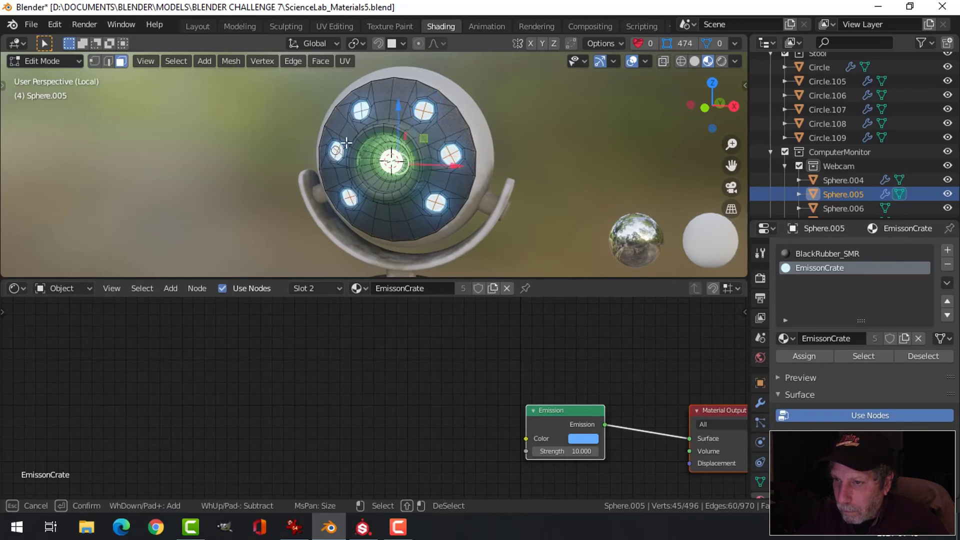
left_click(362, 109)
key("Escape")
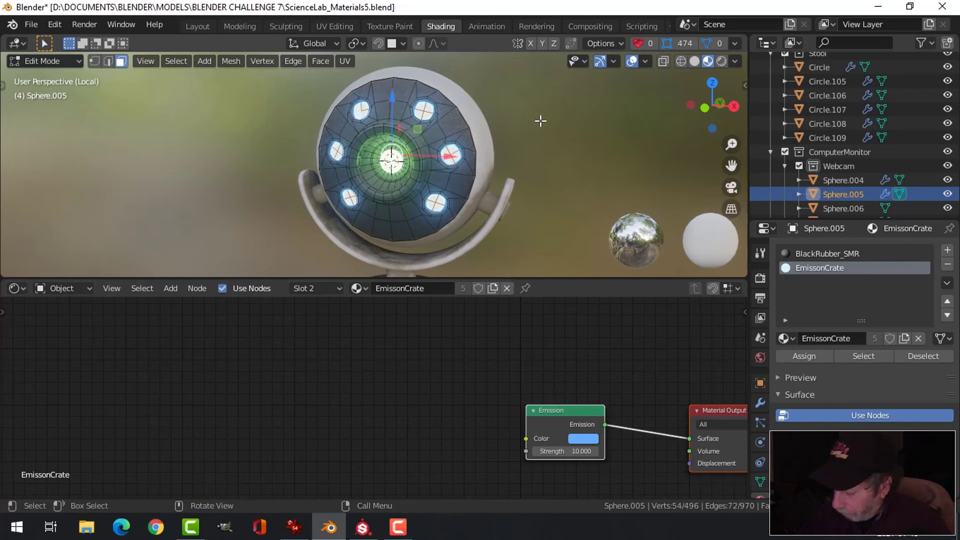
key("ctrl+KP_Add")
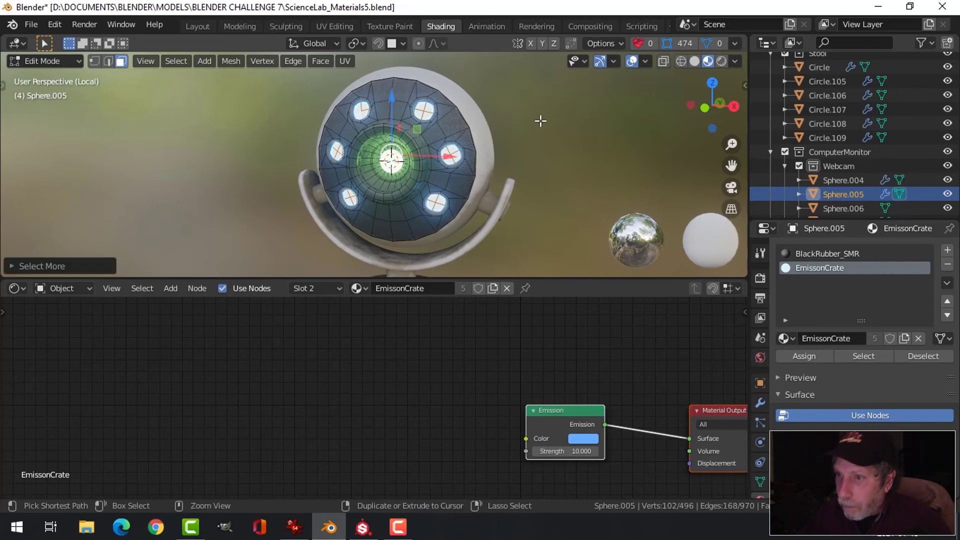
Assign EmissonCrate to the expanded recess selection, return to Object Mode with everything deselected, and save the file
left_click(803, 356)
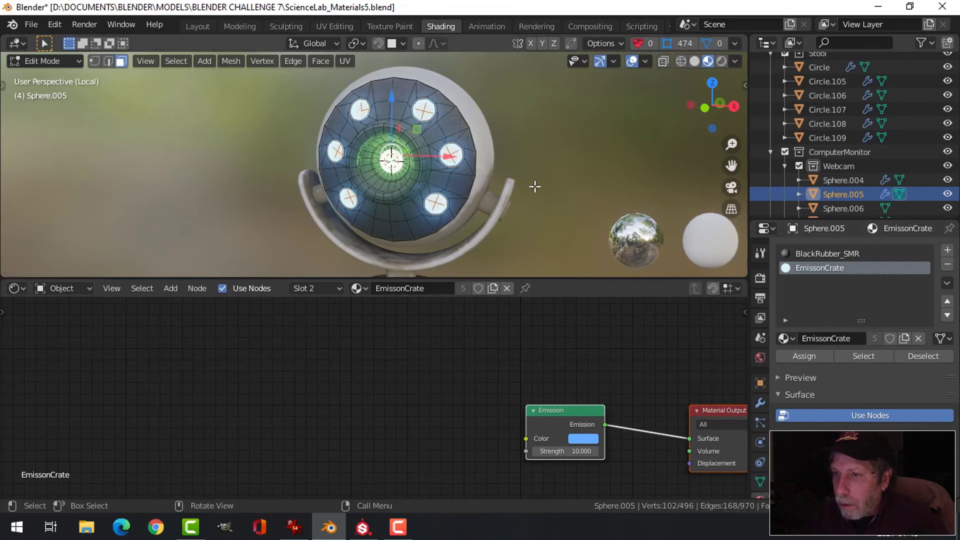
key("Tab")
key("alt+a")
scroll(472, 176, "down", 2)
mouse_move(470, 175)
middle_mouse_down()
mouse_move(522, 184)
mouse_move(475, 177)
mouse_move(480, 150)
mouse_move(495, 169)
mouse_move(485, 169)
middle_mouse_up()
scroll(498, 174, "down", 2)
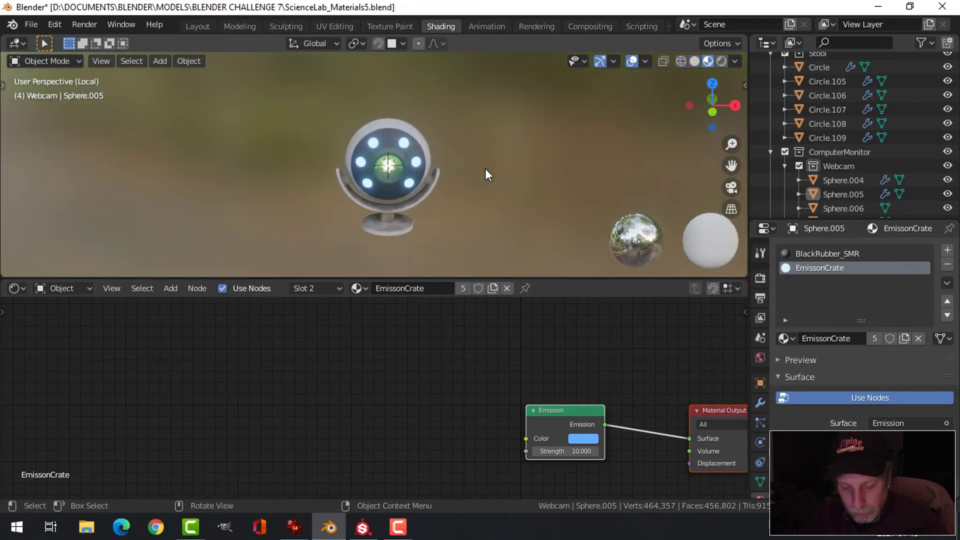
key("ctrl+s")
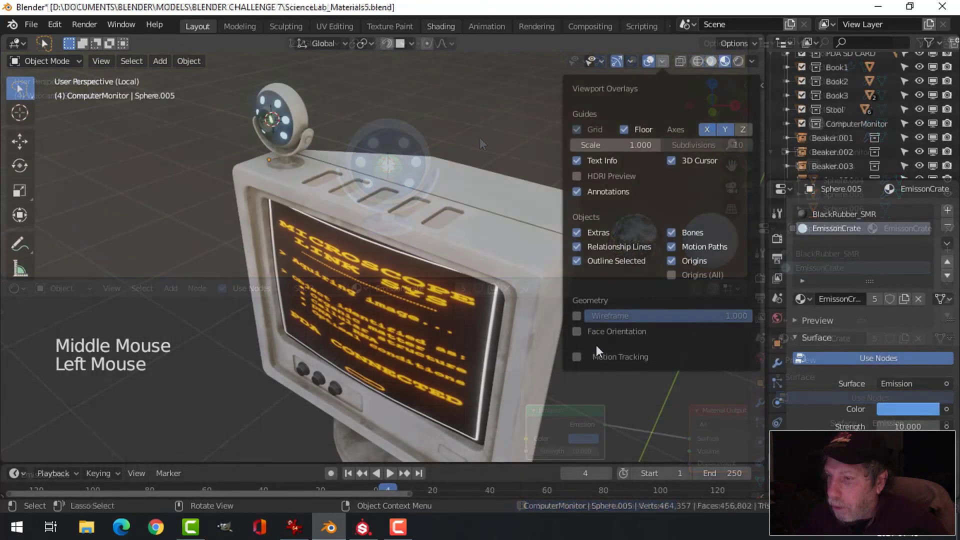
Turn on the Face Orientation overlay and recalculate the normals of the monitor's three front knobs to the outside
left_click(600, 331)
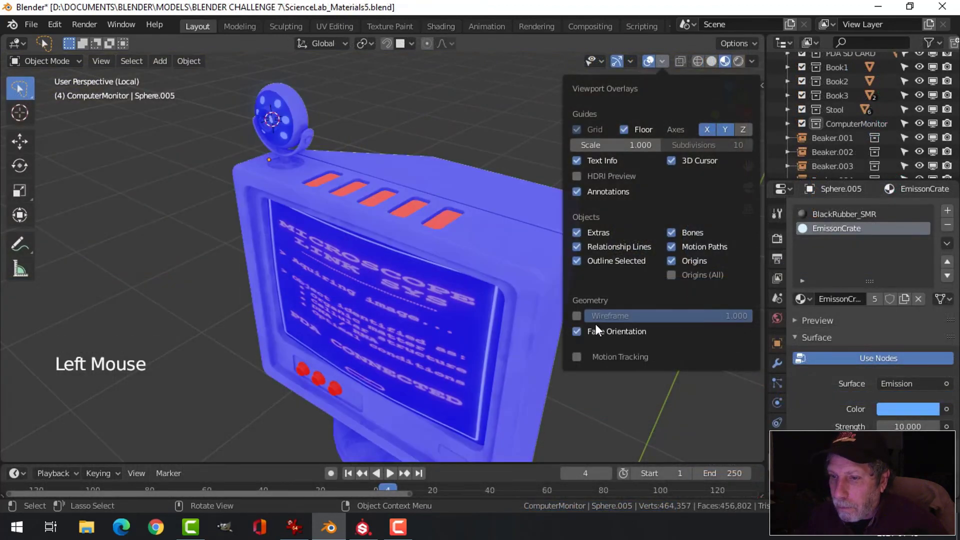
middle_click_drag(365, 356, 332, 311, "shift")
left_click(334, 311)
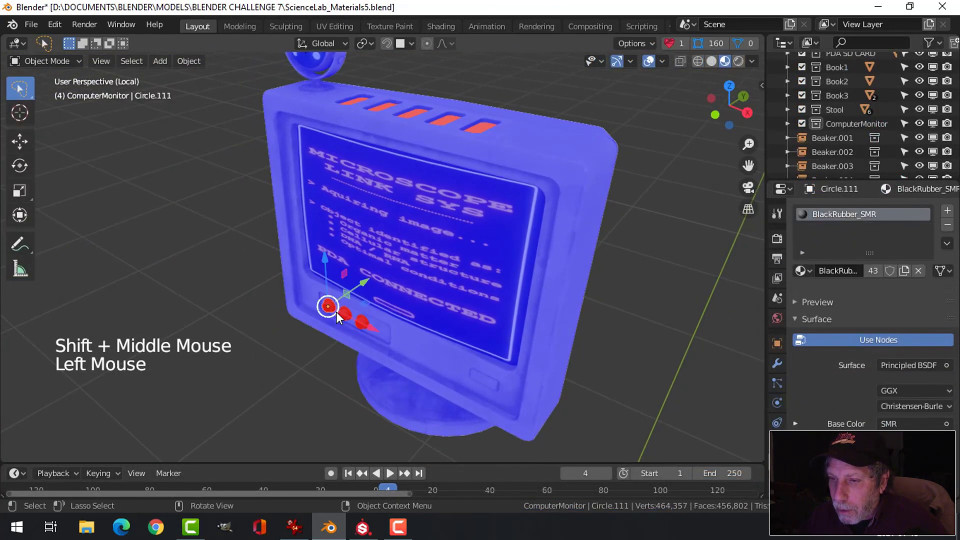
left_click(346, 315, "shift")
left_click(362, 321, "shift")
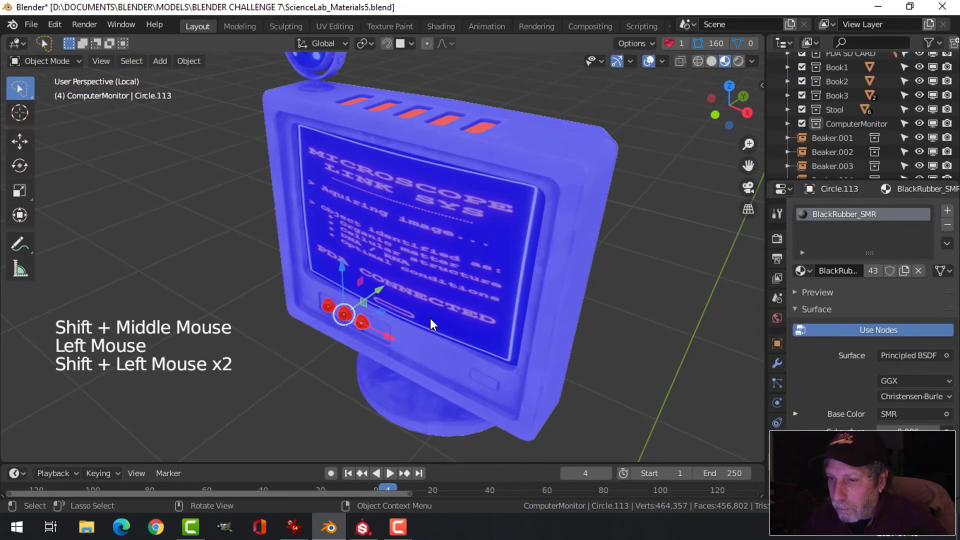
key("Tab")
key("a")
key("alt+n")
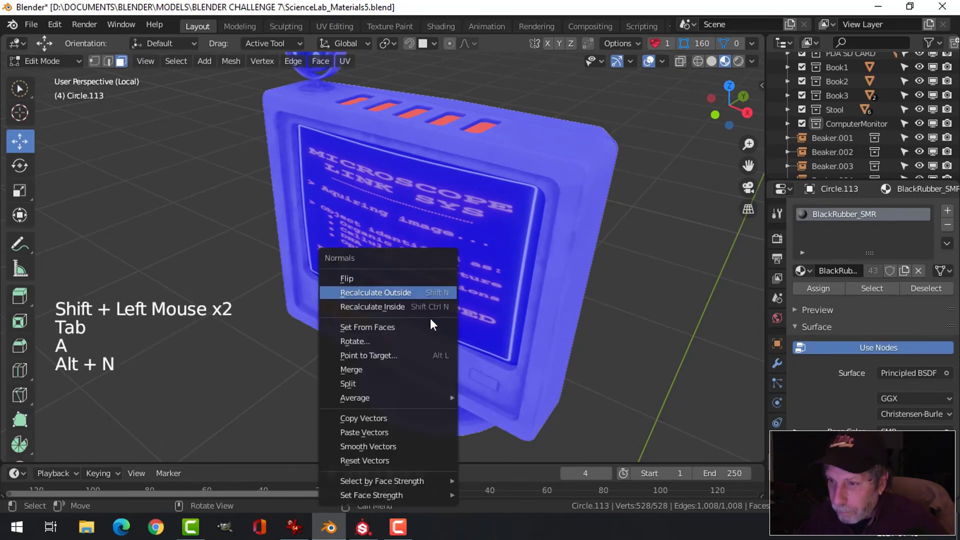
left_click(398, 290)
key("alt+a")
key("Tab")
key("alt+a")
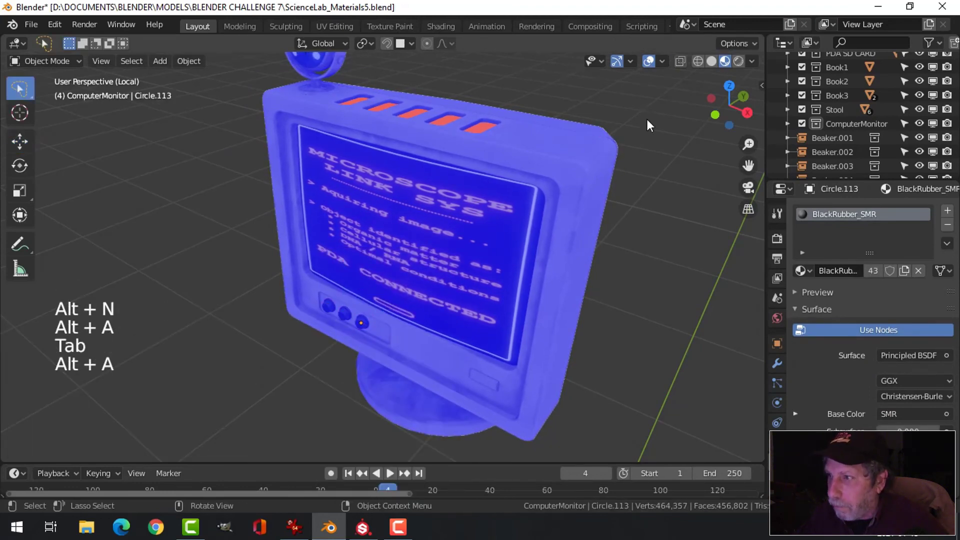
Turn off the Face Orientation overlay to show the monitor's materials again
left_click(663, 61)
left_click(619, 330)
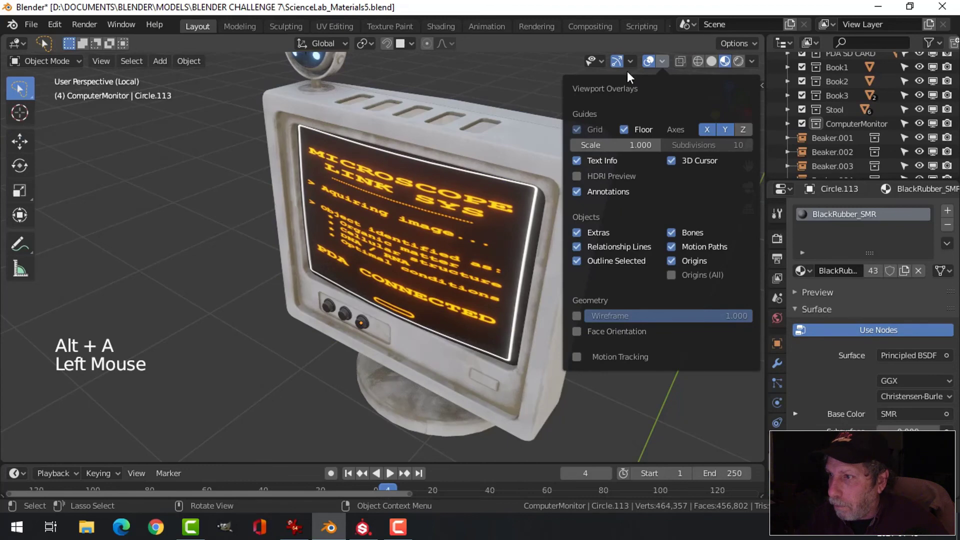
left_click(648, 60)
Leave local view and examine the textured monitor and webcam on the stool within the full lab scene
middle_click_drag(392, 175, 433, 211, "shift")
scroll(475, 227, "down", 1)
scroll(388, 172, "up", 3)
mouse_move(388, 172)
middle_mouse_down("shift")
mouse_move(394, 221)
mouse_move(451, 225)
mouse_move(359, 205)
mouse_move(385, 200)
middle_mouse_up("shift")
scroll(394, 221, "down", 2)
scroll(363, 194, "down", 1)
middle_click_drag(385, 200, 411, 206)
key("slash")
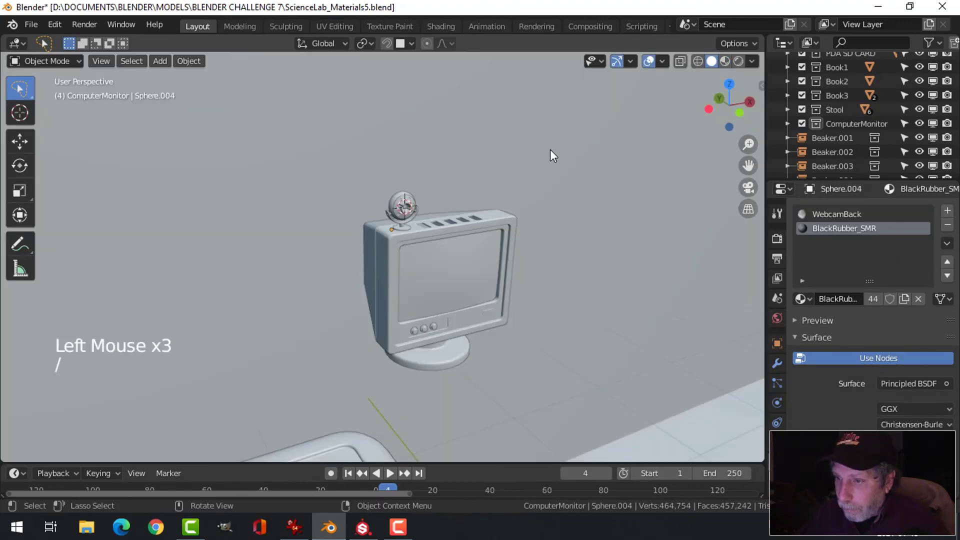
scroll(547, 210, "down", 5)
middle_click_drag(544, 275, 420, 237, "shift")
scroll(476, 237, "down", 5)
scroll(479, 250, "up", 2)
scroll(464, 230, "up", 1)
scroll(450, 228, "up", 1)
mouse_move(420, 237)
middle_mouse_down()
mouse_move(413, 242)
mouse_move(432, 236)
middle_mouse_up()
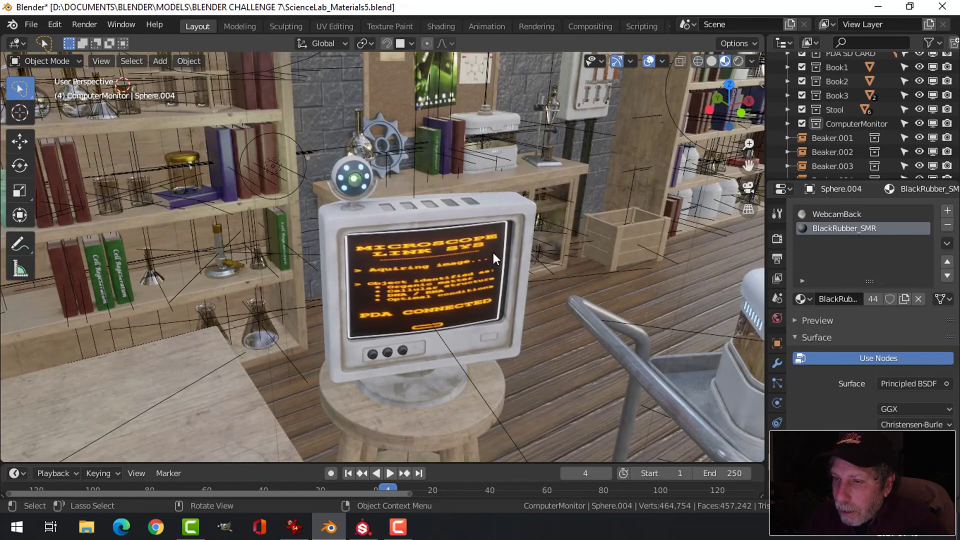
middle_click_drag(493, 253, 490, 252)
middle_click_drag(451, 213, 440, 214)
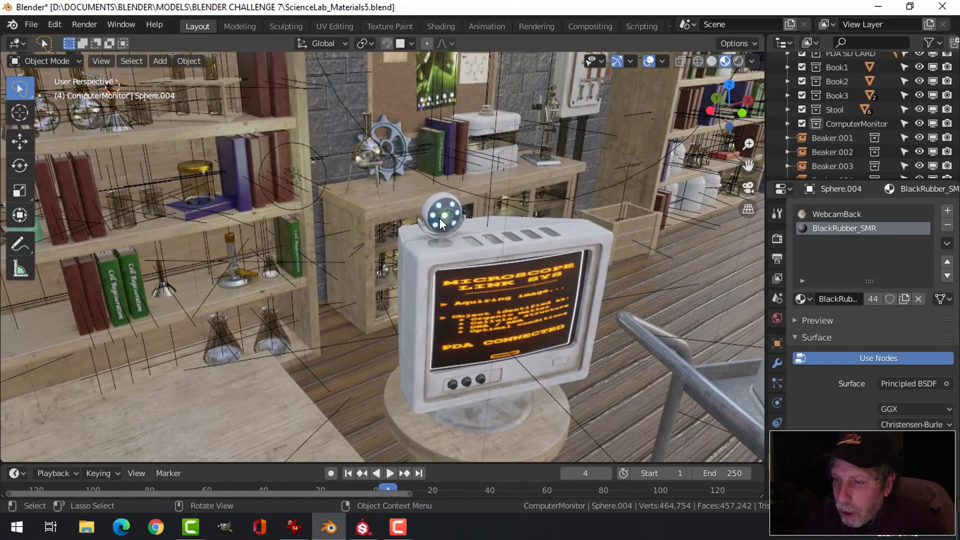